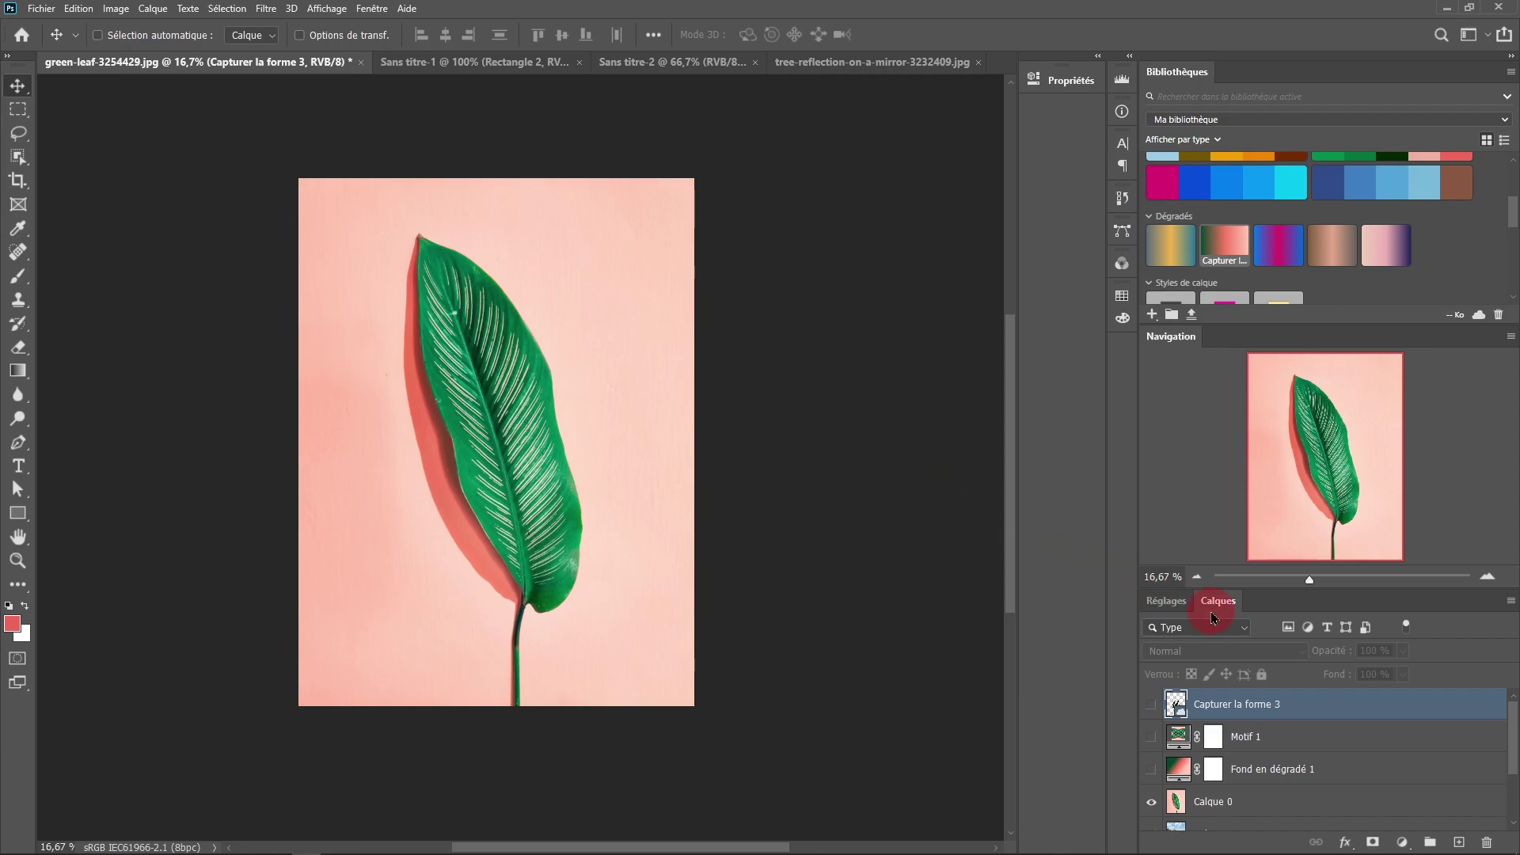
Float the layers list beside the image and delete the layers Capturer la forme 3, Motif 1 and Fond en dégradé 1.
{"action": "left_click_drag", "start_coordinate": [1219, 611], "coordinate": [721, 144]}
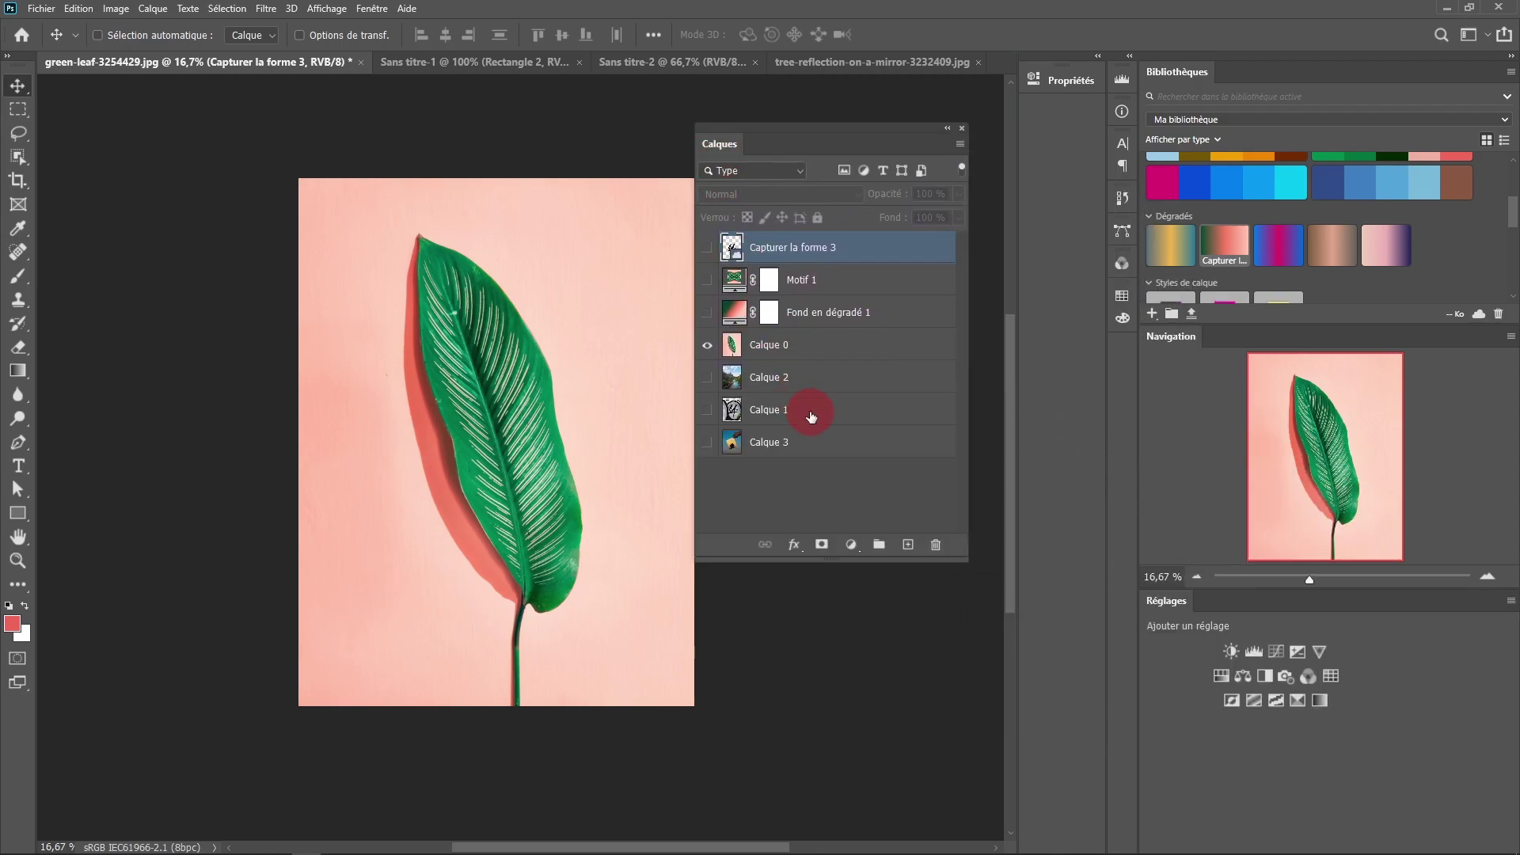
{"action": "left_click", "coordinate": [706, 279]}
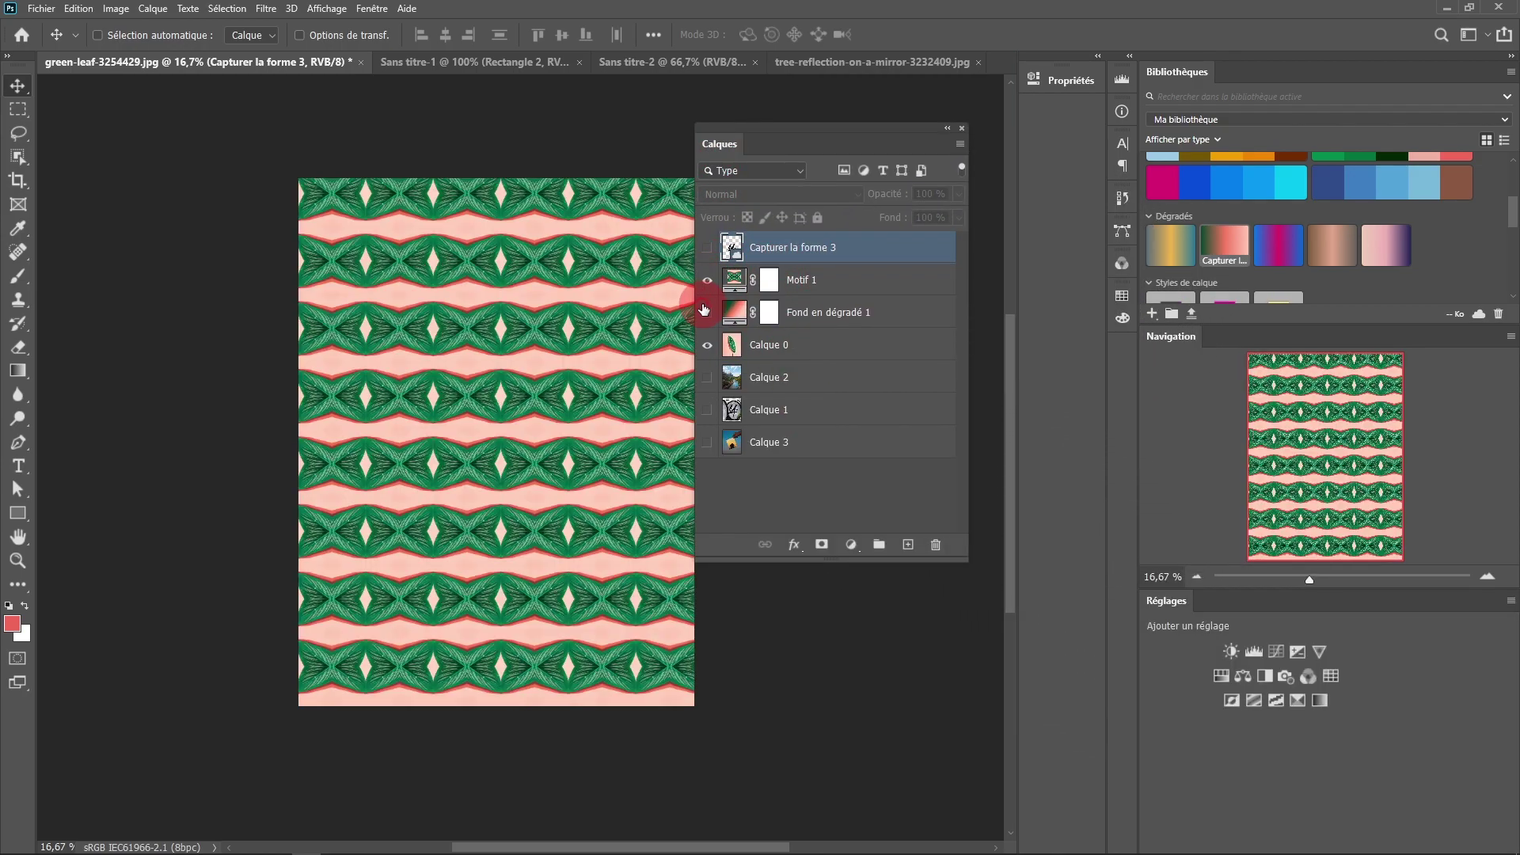
{"action": "left_click", "coordinate": [827, 279]}
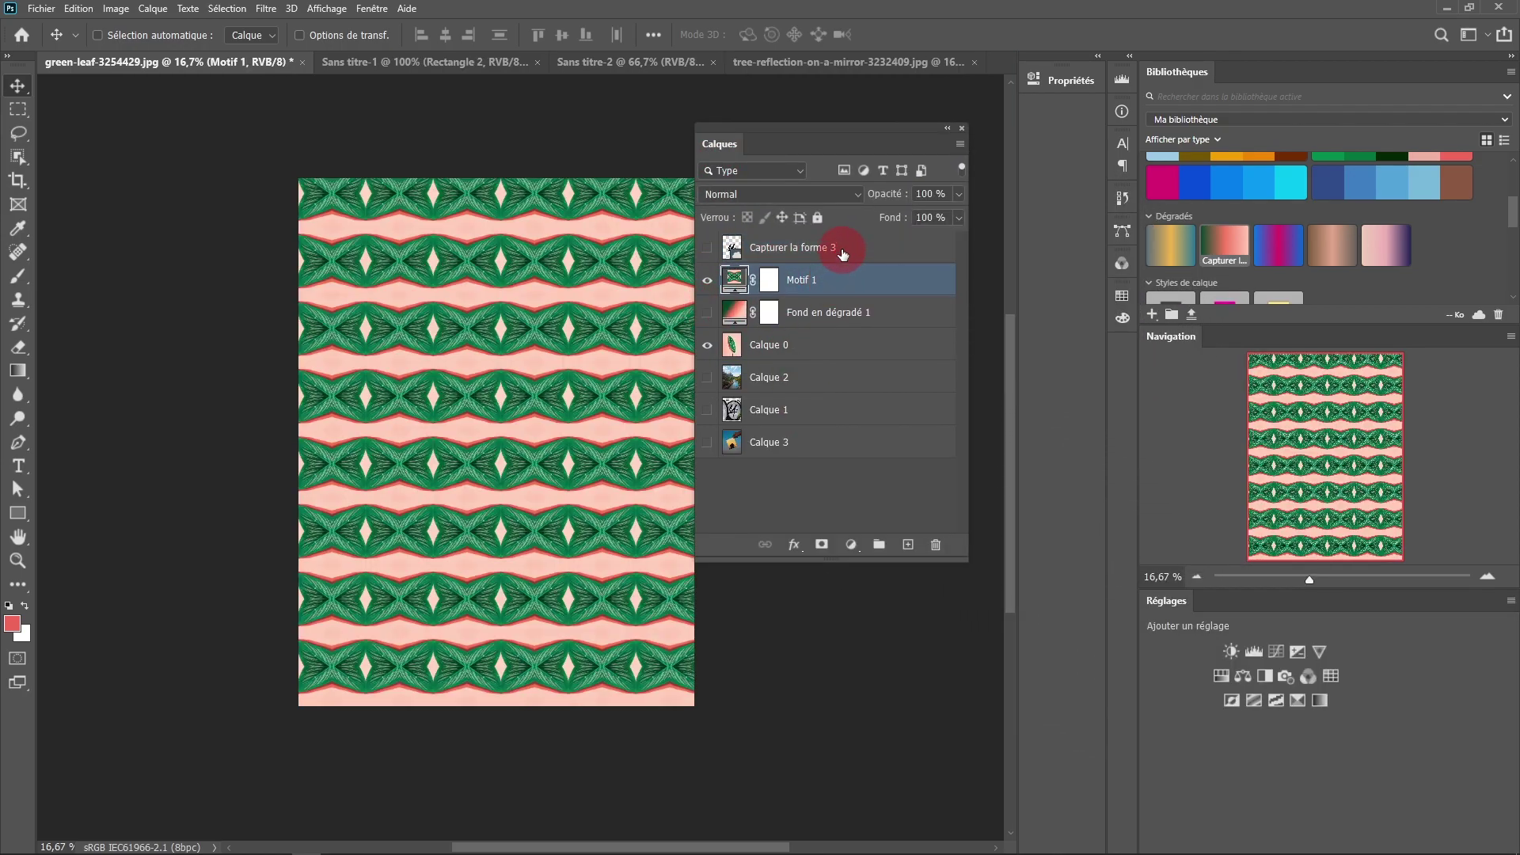
{"action": "left_click", "coordinate": [869, 318], "text": "shift"}
{"action": "left_click", "coordinate": [881, 252], "text": "shift"}
{"action": "left_click", "coordinate": [936, 545]}
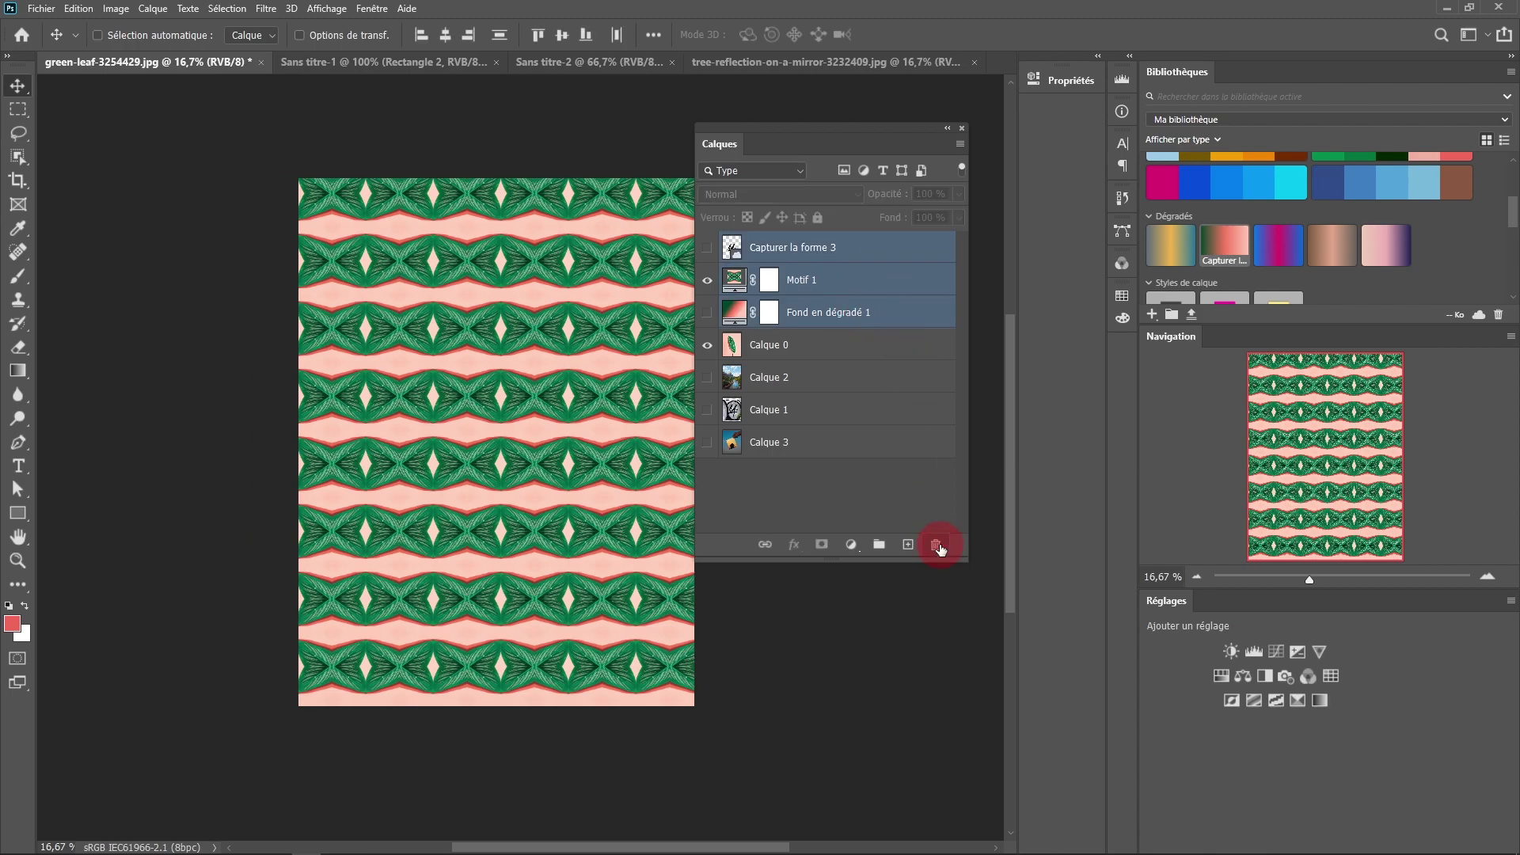
Make the layers Calque 2, Calque 1 and Calque 3 visible, keeping Calque 0 displayed as well.
{"action": "left_click", "coordinate": [695, 323]}
{"action": "left_click_drag", "start_coordinate": [707, 285], "coordinate": [705, 343]}
{"action": "left_click", "coordinate": [721, 247]}
{"action": "left_click", "coordinate": [708, 248]}
{"action": "left_click", "coordinate": [709, 250]}
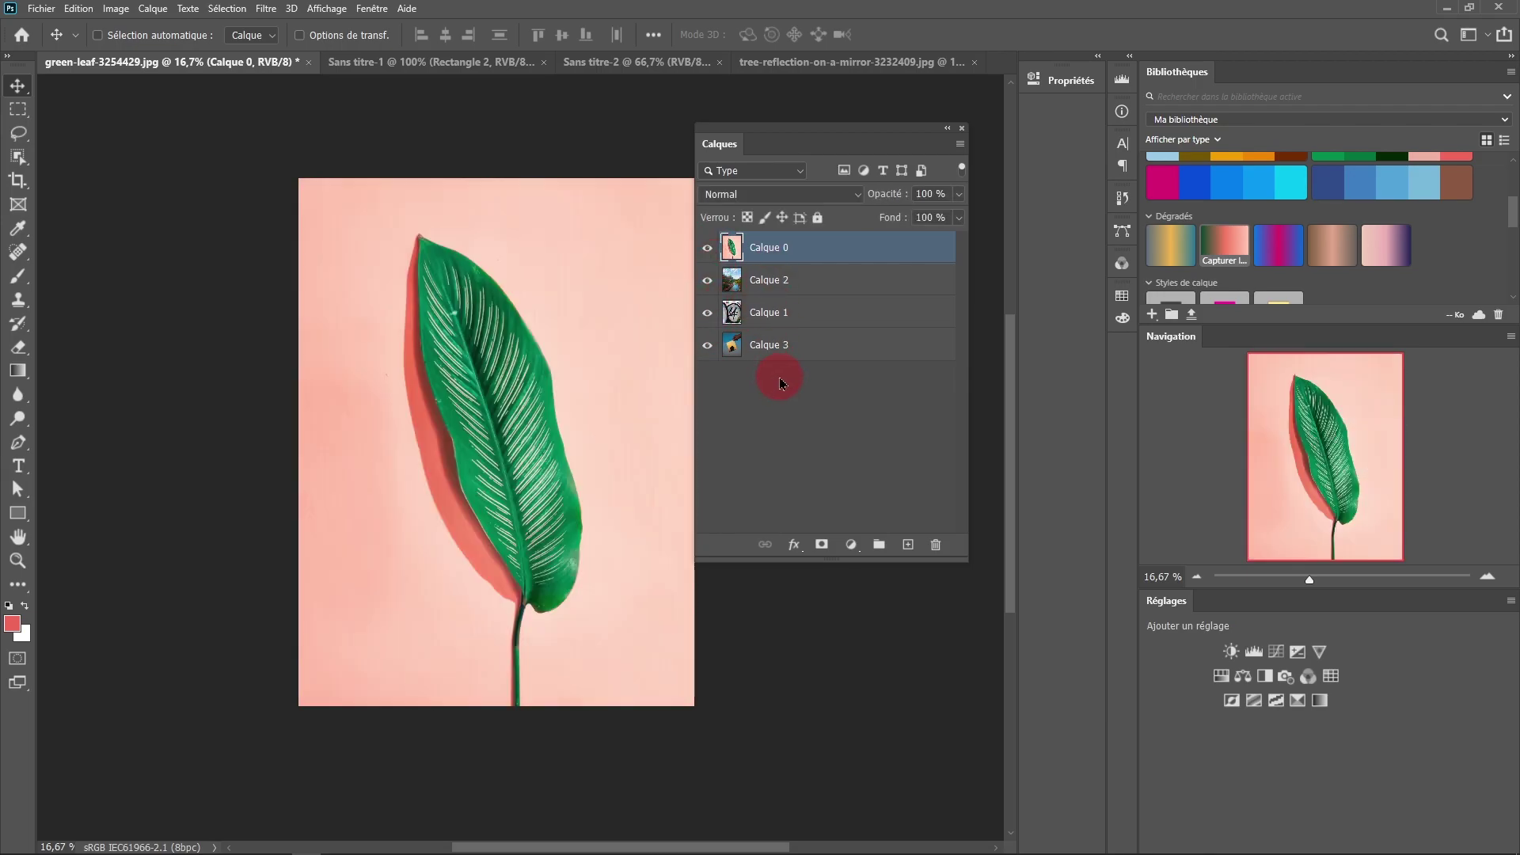
Go through the four remaining layers one by one, ending with Calque 0 selected.
{"action": "left_click", "coordinate": [825, 285]}
{"action": "left_click", "coordinate": [824, 313]}
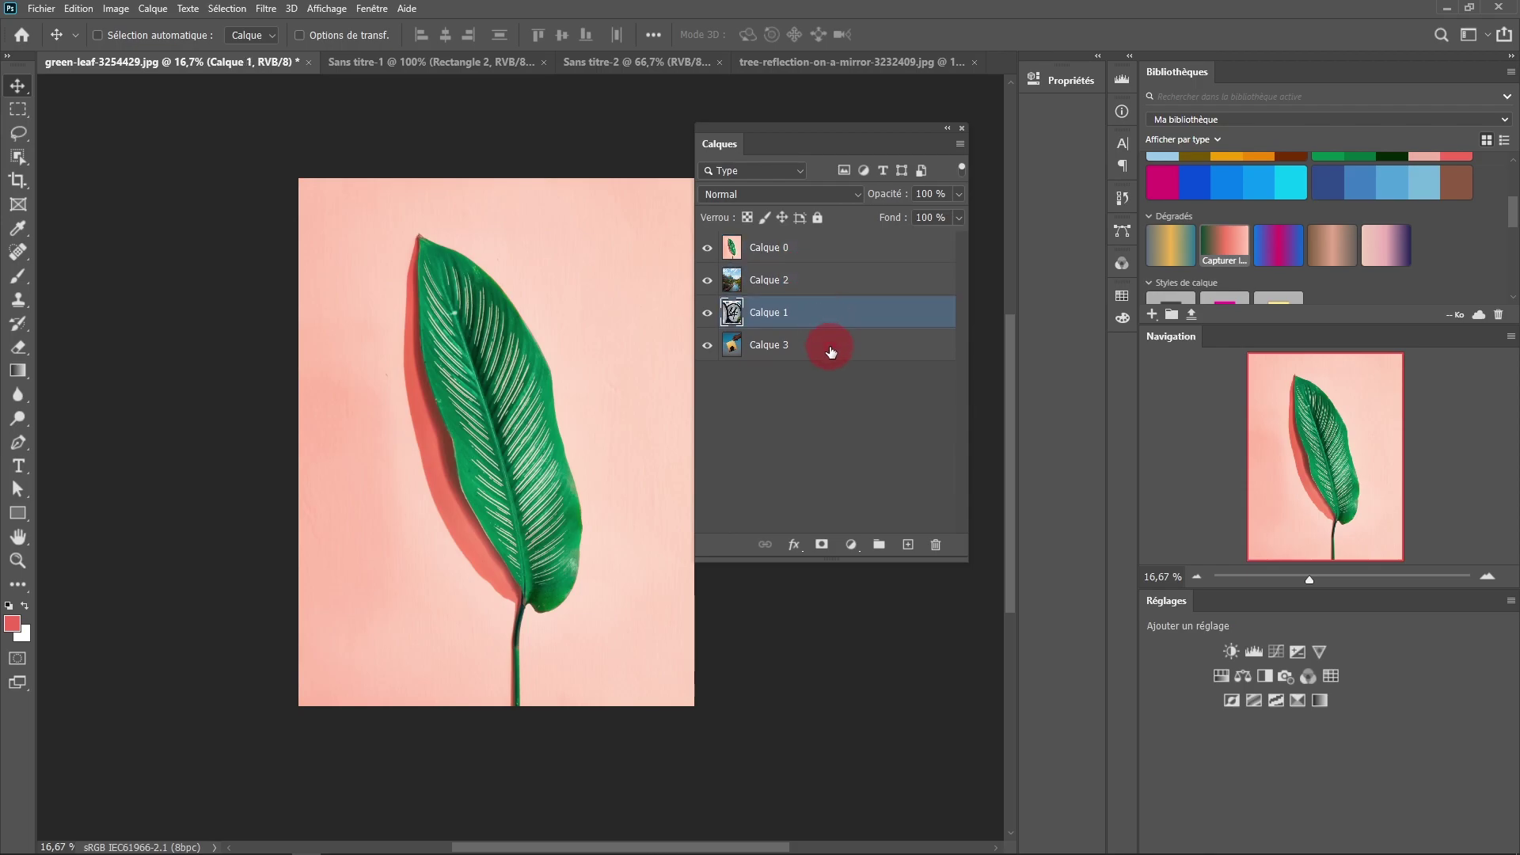
{"action": "left_click", "coordinate": [828, 349]}
{"action": "left_click", "coordinate": [822, 312]}
{"action": "left_click", "coordinate": [825, 280]}
{"action": "left_click", "coordinate": [827, 250]}
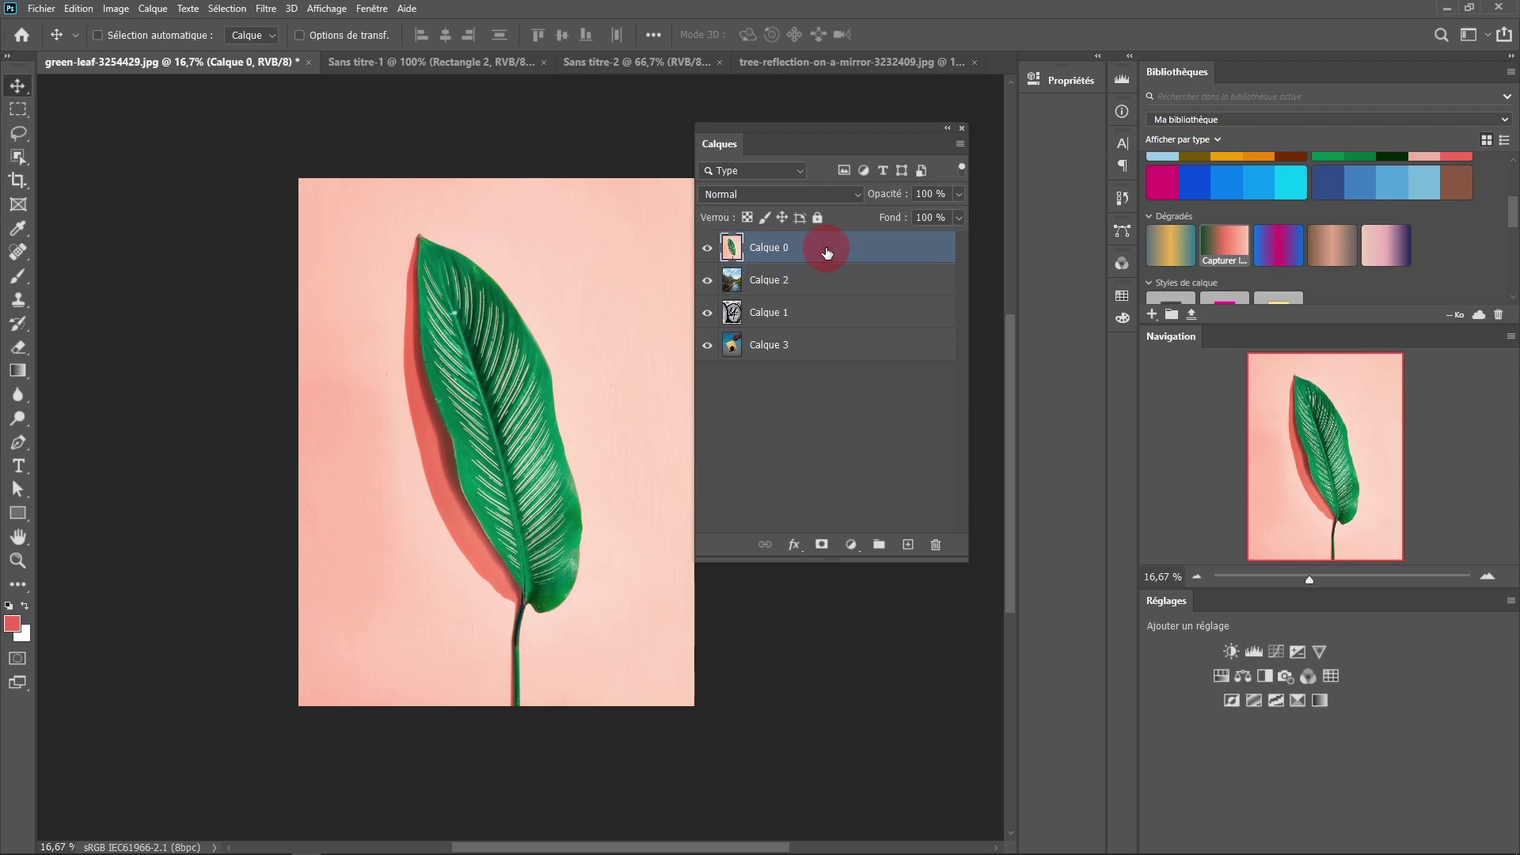
Start the library's Créer à partir d'une image command for Calque 0 and enlarge its window across the workspace.
{"action": "left_click_drag", "start_coordinate": [819, 126], "coordinate": [831, 182]}
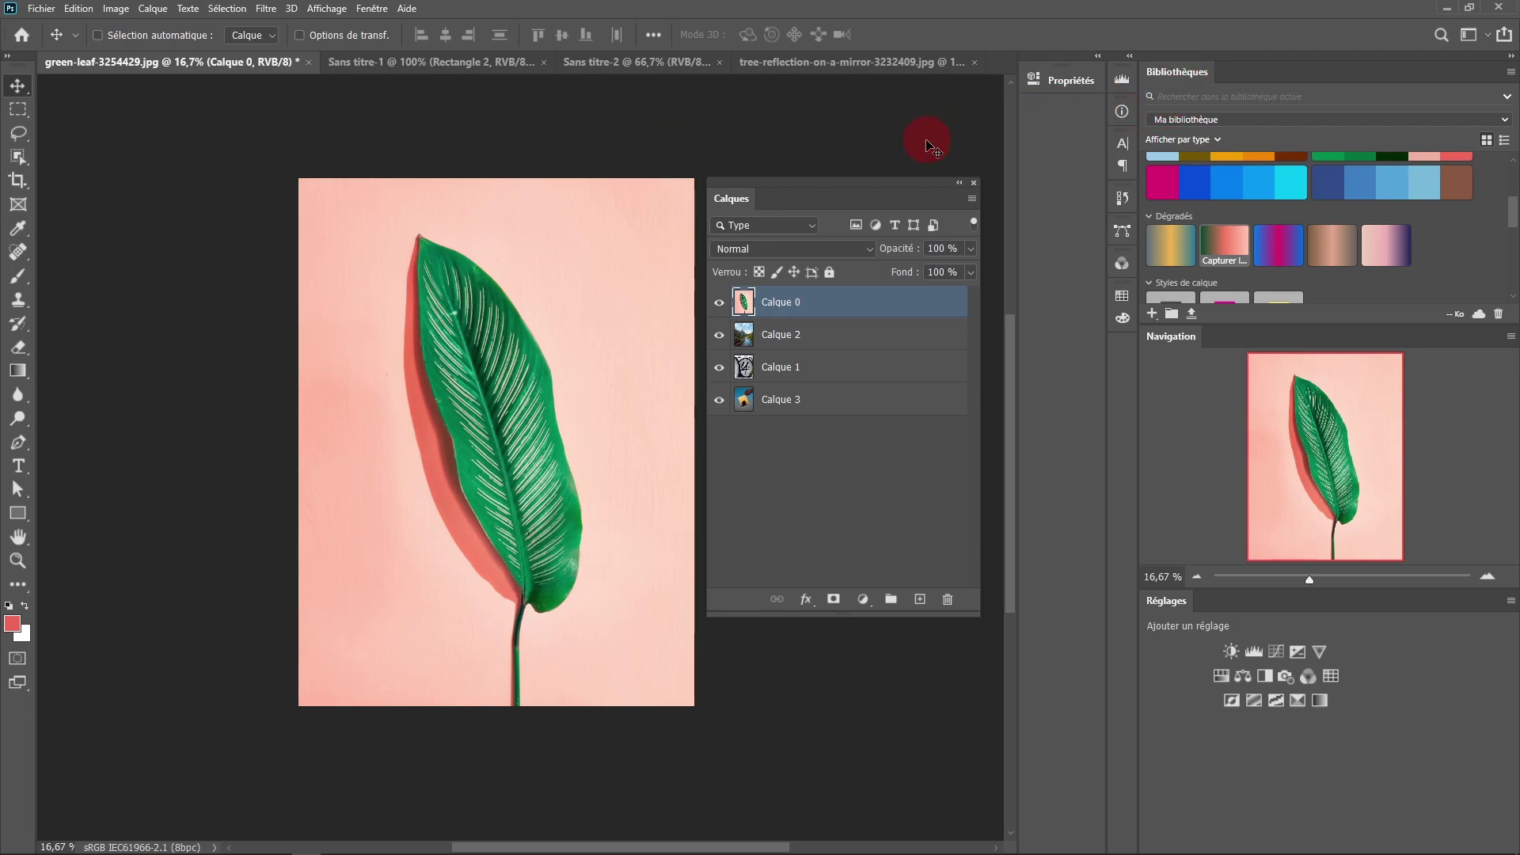
{"action": "left_click", "coordinate": [371, 9]}
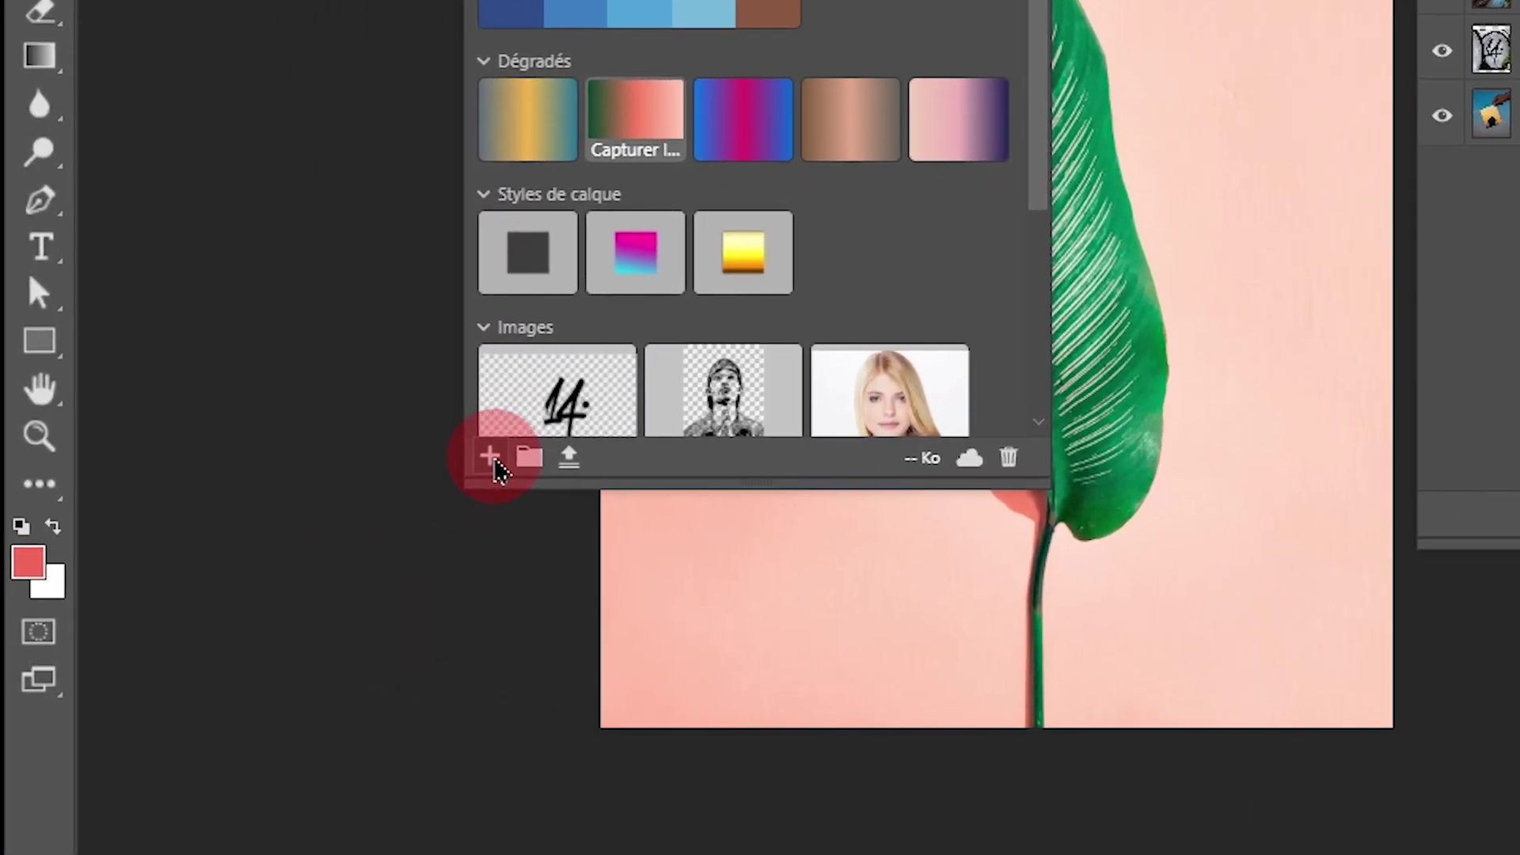
{"action": "left_click", "coordinate": [401, 500]}
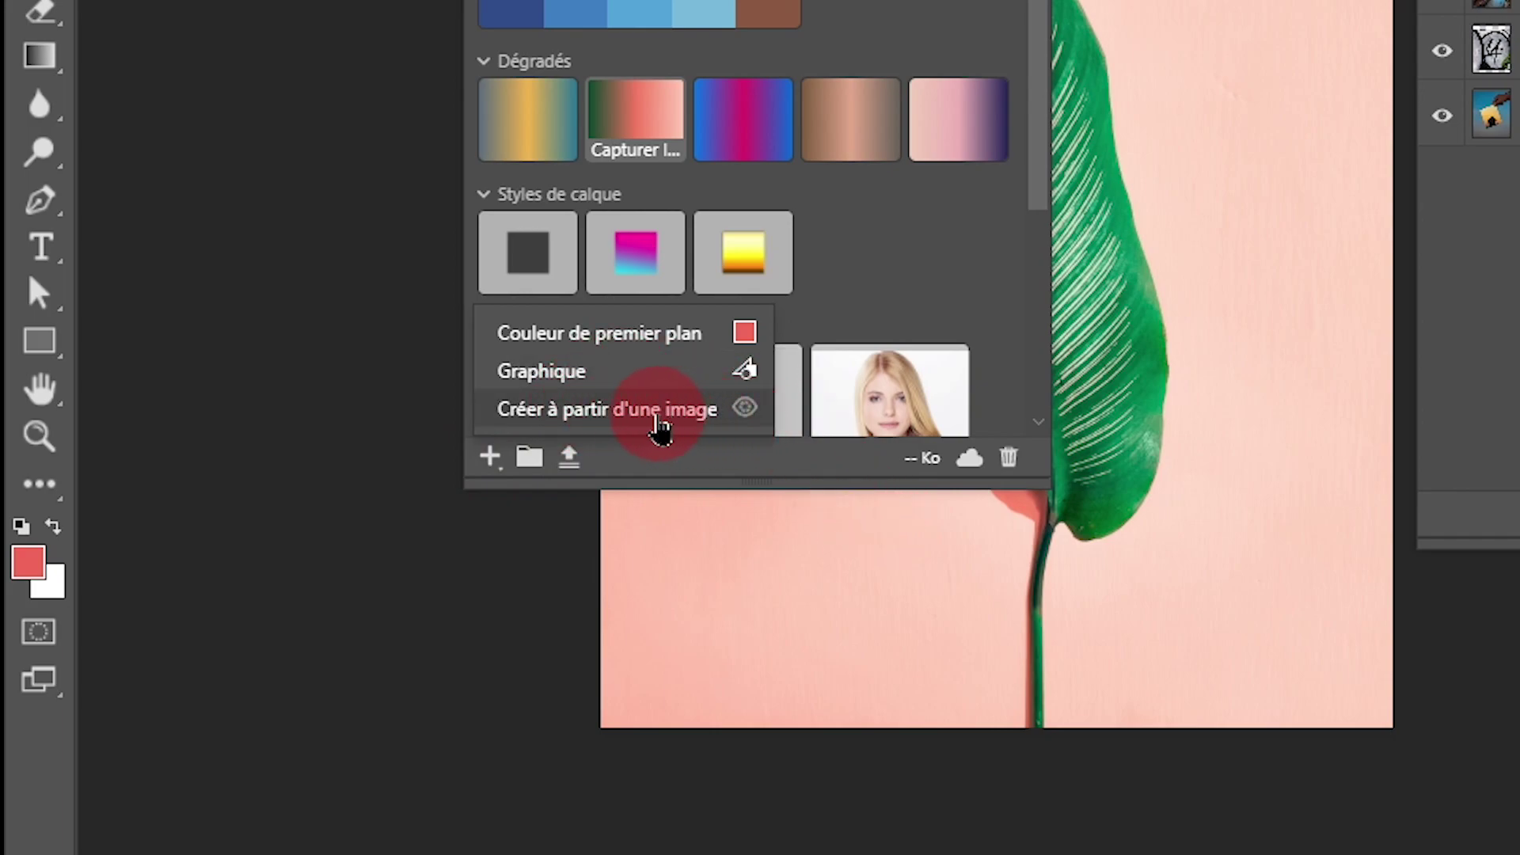
{"action": "left_click", "coordinate": [654, 420]}
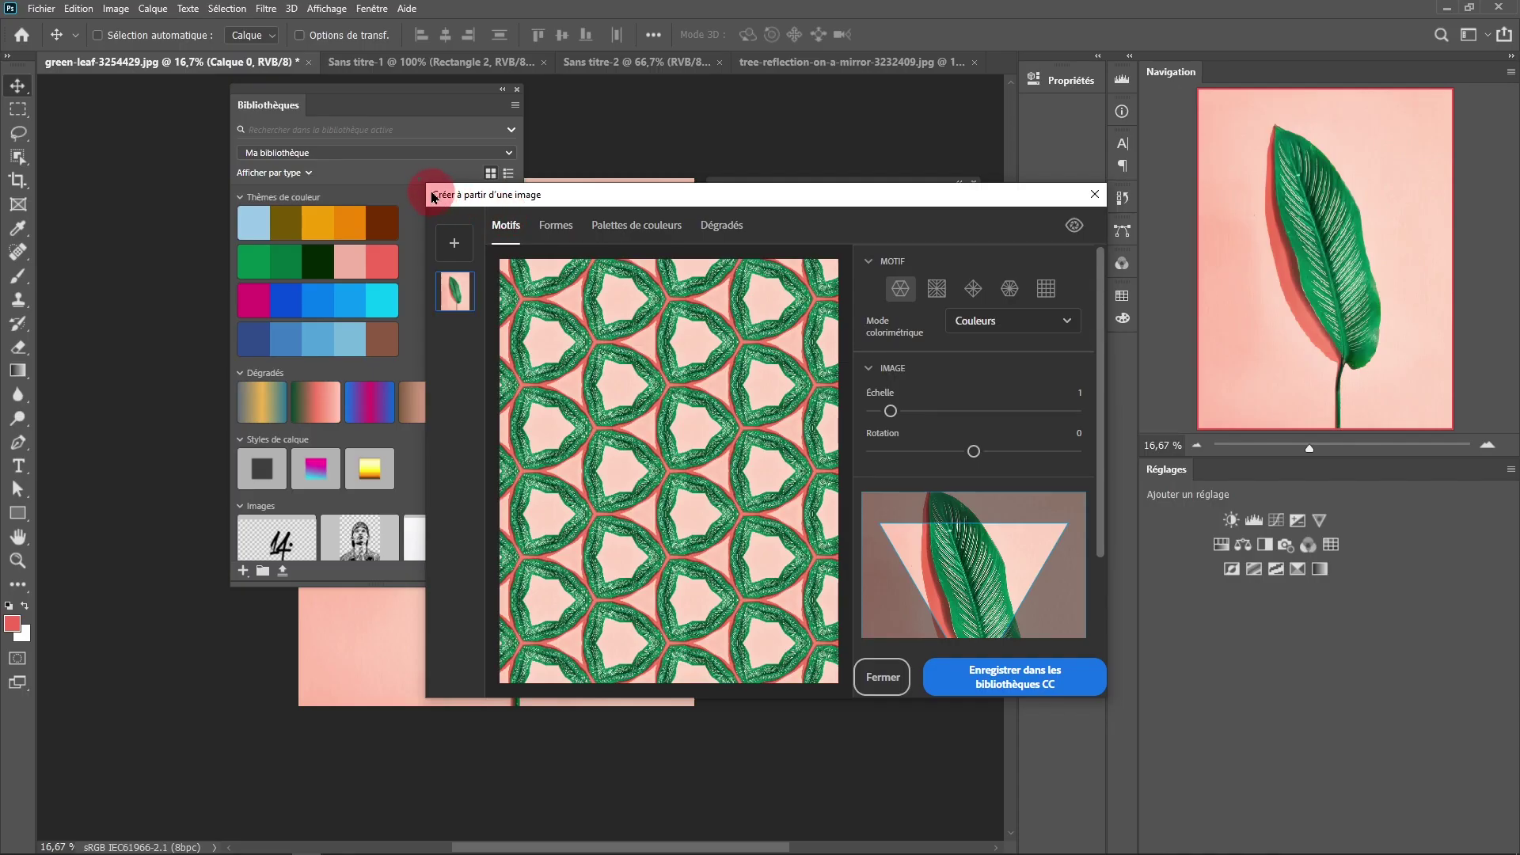
{"action": "left_click_drag", "start_coordinate": [431, 192], "coordinate": [83, 9]}
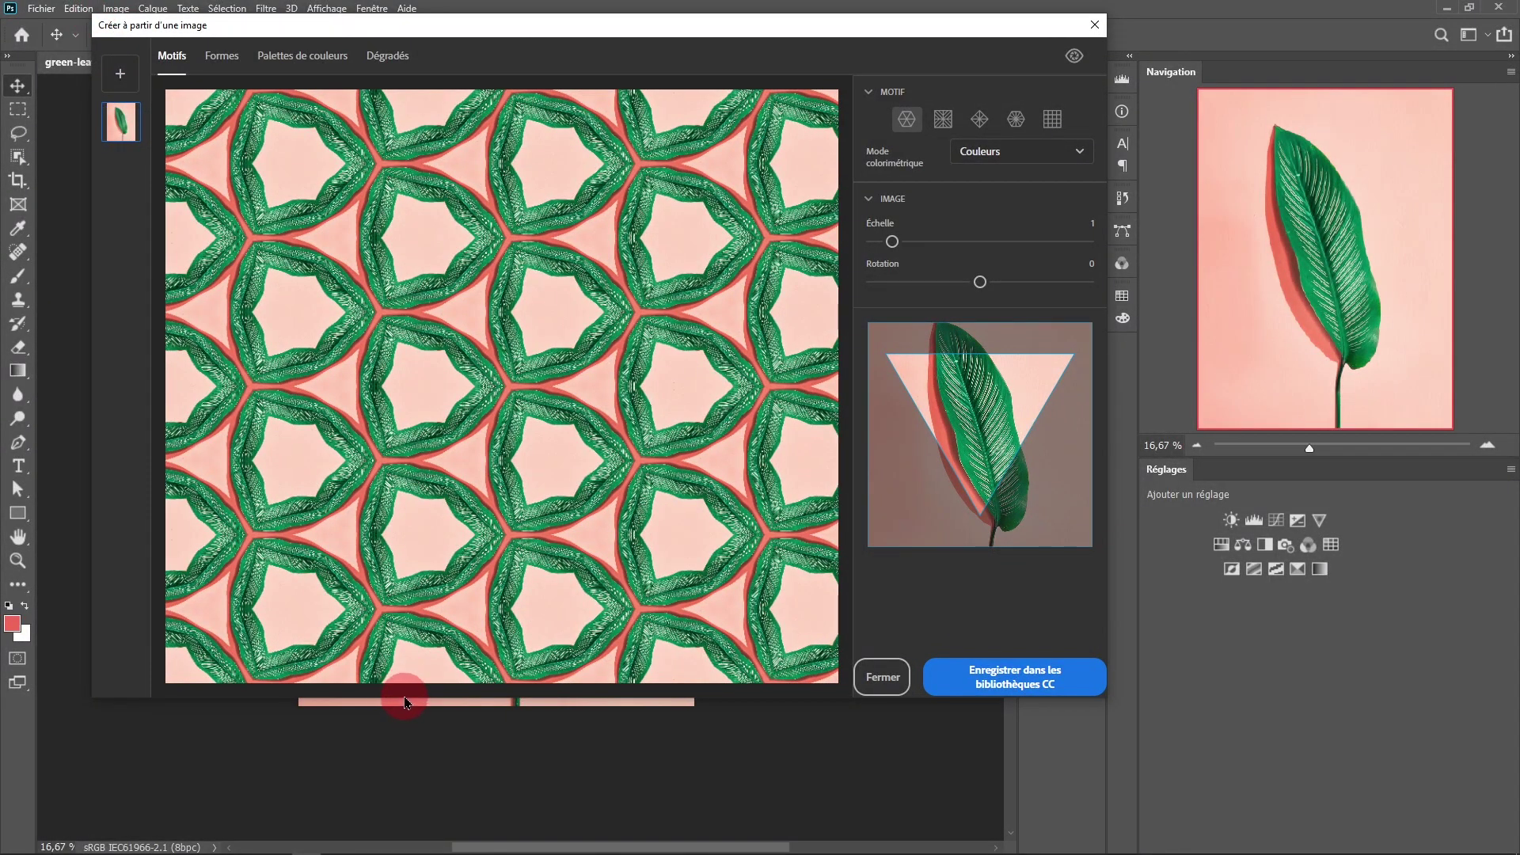
{"action": "left_click_drag", "start_coordinate": [405, 702], "coordinate": [433, 795]}
{"action": "left_click_drag", "start_coordinate": [98, 483], "coordinate": [52, 483]}
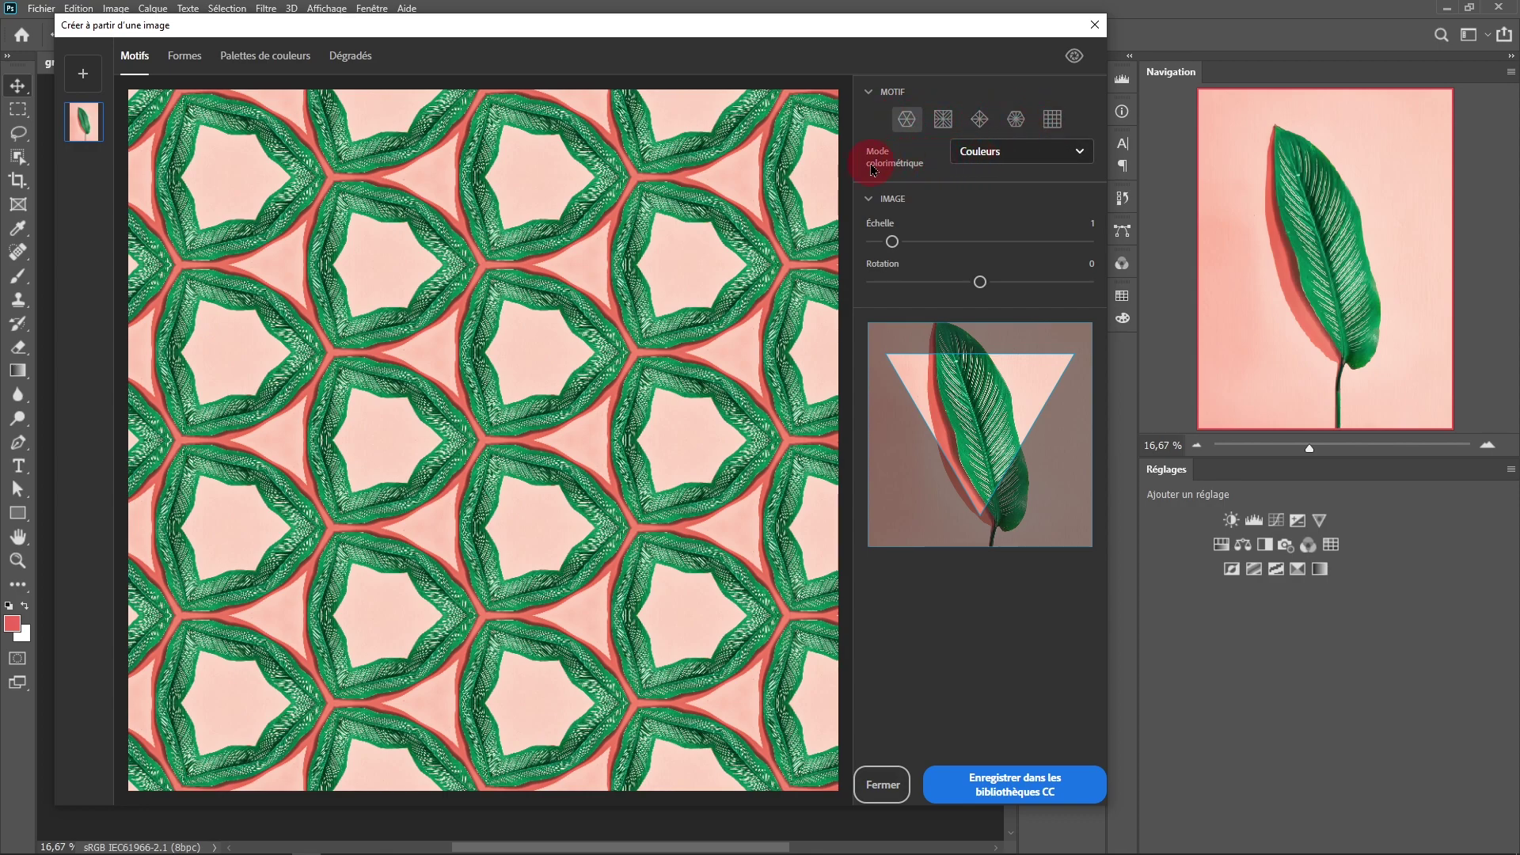
Preview the pattern in the Niveaux de gris colour mode and return it to Couleurs.
{"action": "left_click", "coordinate": [1007, 159]}
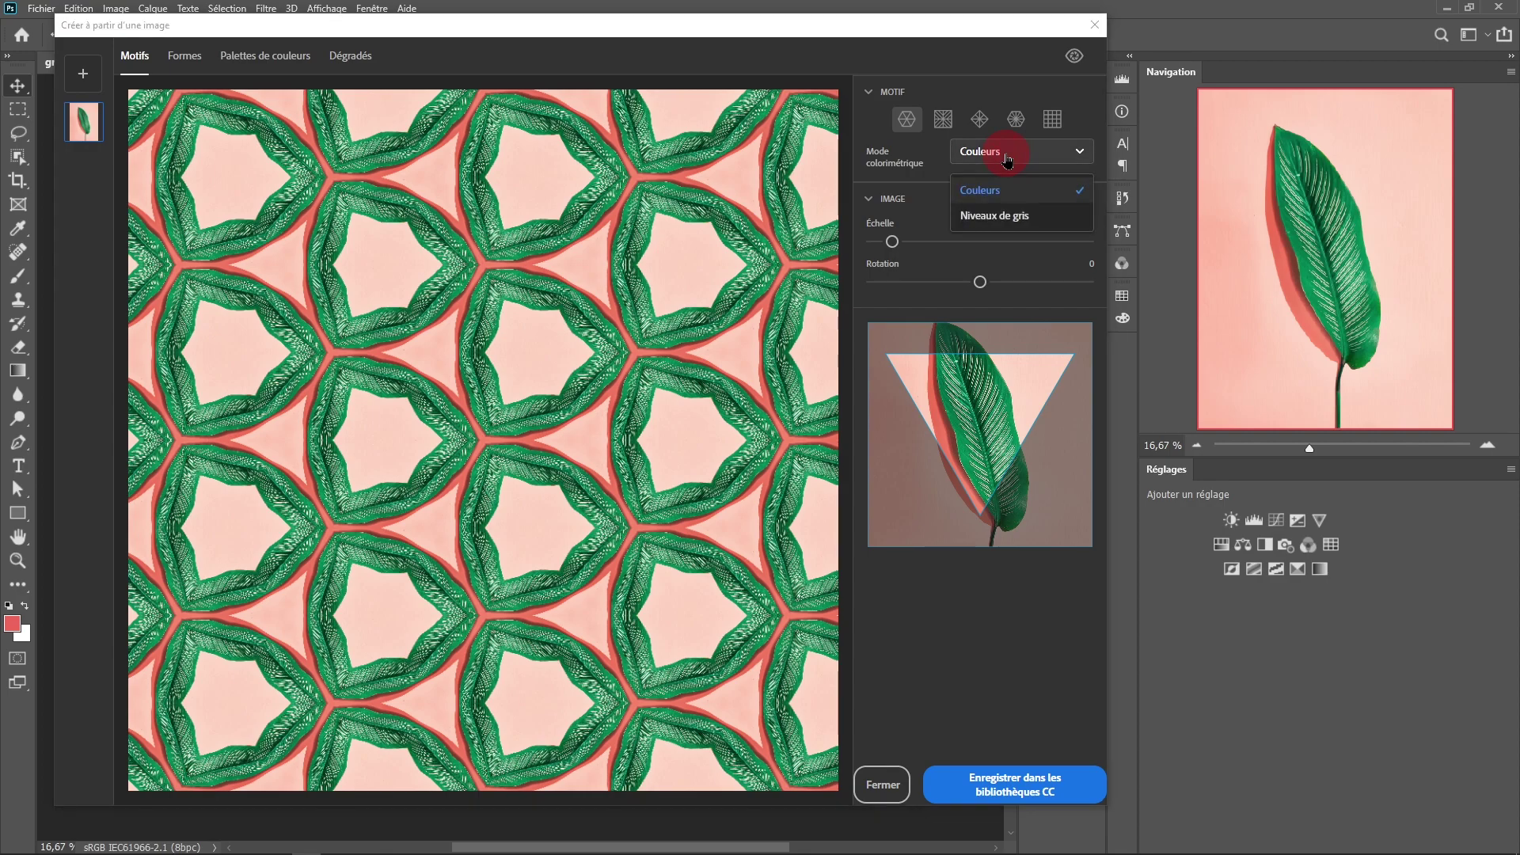
{"action": "left_click", "coordinate": [989, 217]}
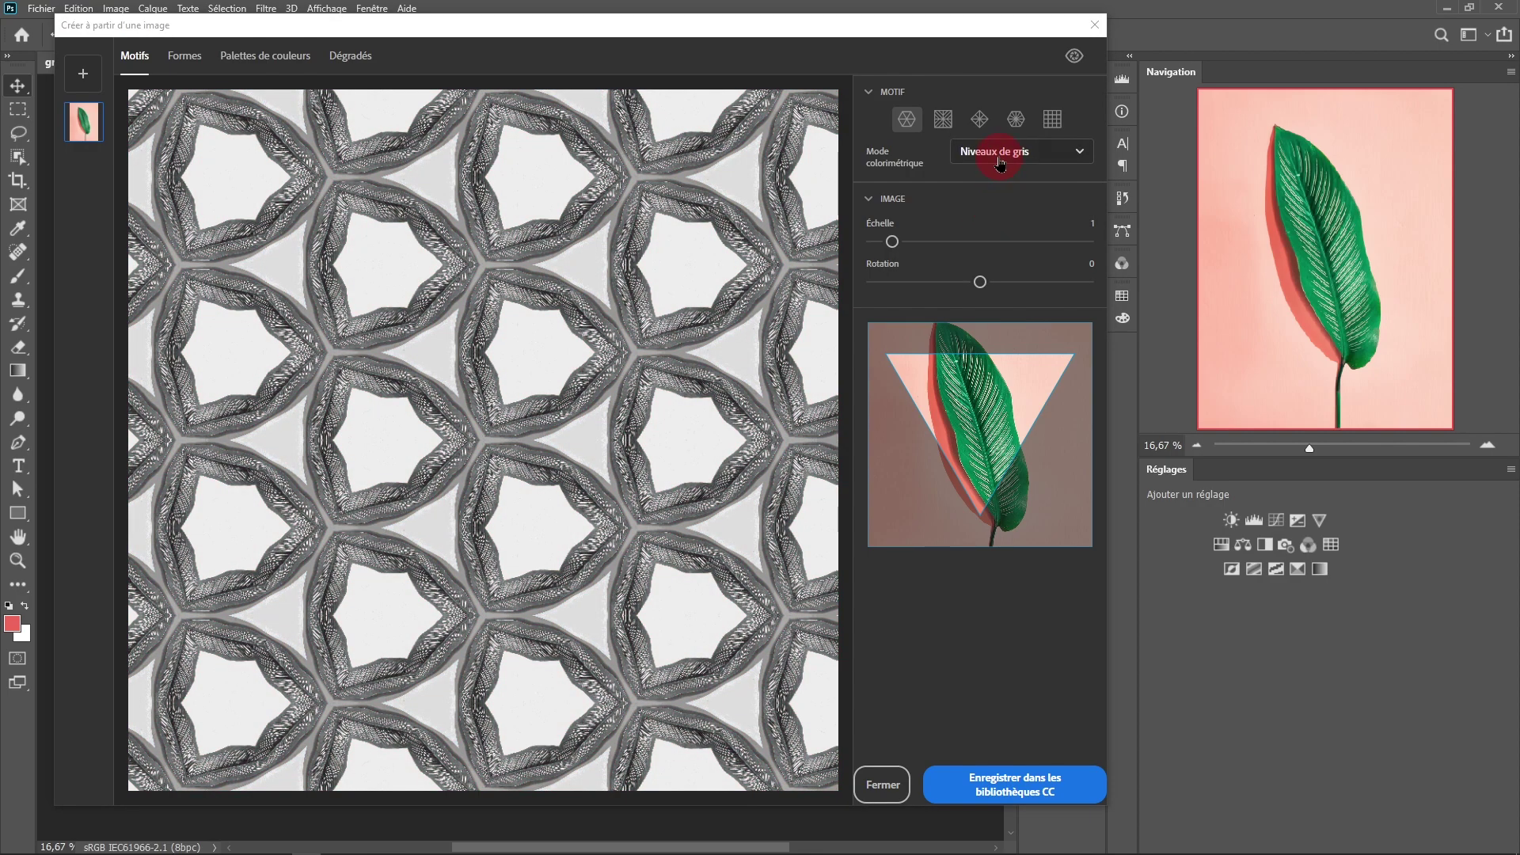
{"action": "left_click", "coordinate": [1001, 164]}
{"action": "left_click", "coordinate": [999, 192]}
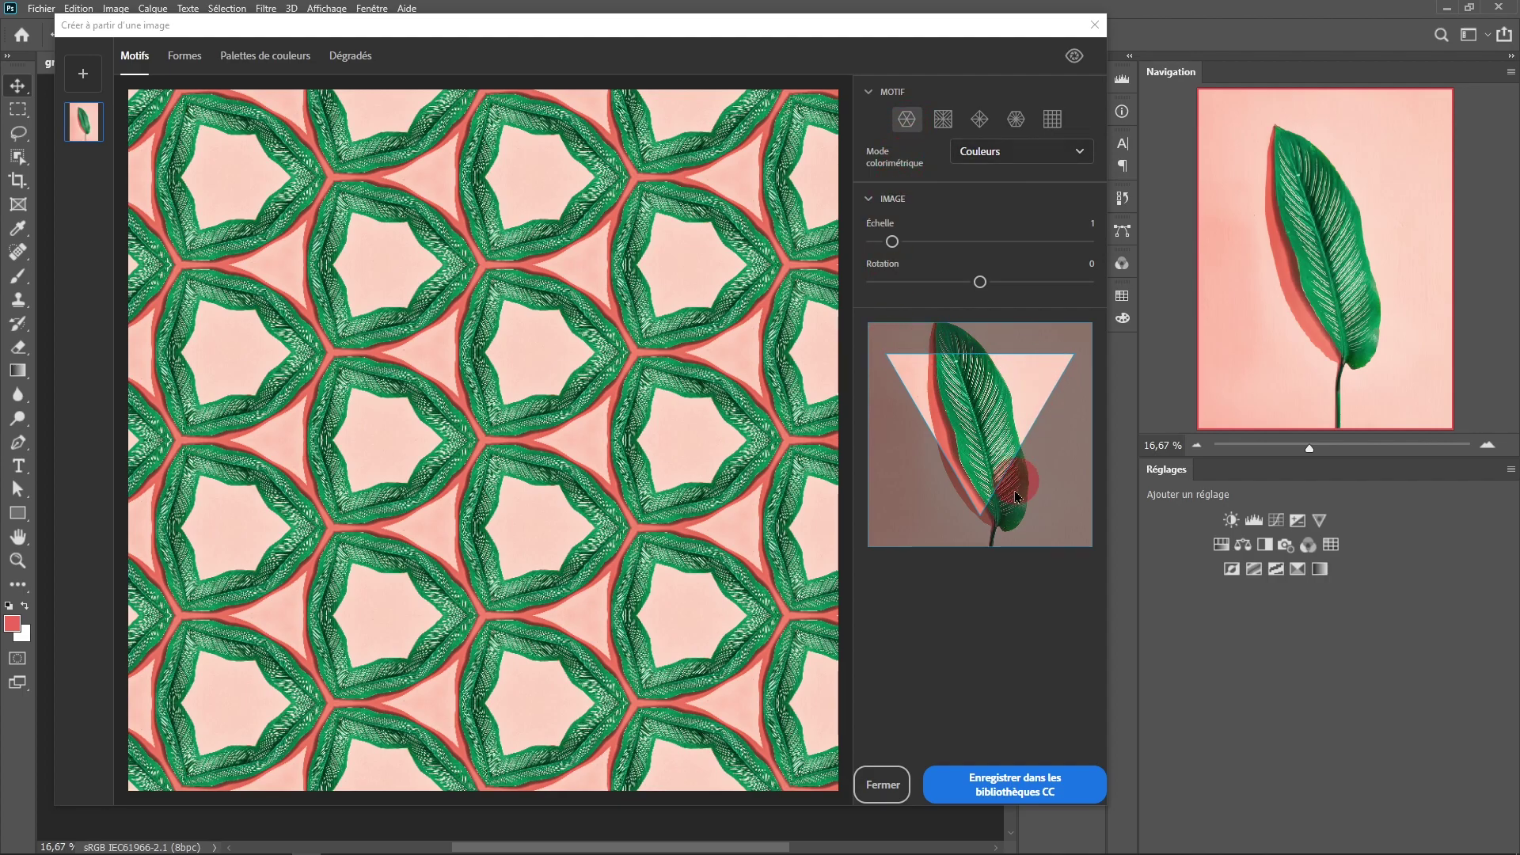
Try the triangular pattern at a scale of 3.5 and a rotation of -35, repositioning the source image inside the triangle.
{"action": "mouse_move", "coordinate": [1008, 407]}
{"action": "left_mouse_down"}
{"action": "mouse_move", "coordinate": [990, 420]}
{"action": "mouse_move", "coordinate": [1013, 404]}
{"action": "mouse_move", "coordinate": [1002, 392]}
{"action": "mouse_move", "coordinate": [954, 399]}
{"action": "mouse_move", "coordinate": [1031, 386]}
{"action": "mouse_move", "coordinate": [963, 384]}
{"action": "mouse_move", "coordinate": [1018, 401]}
{"action": "mouse_move", "coordinate": [966, 380]}
{"action": "mouse_move", "coordinate": [999, 391]}
{"action": "left_mouse_up"}
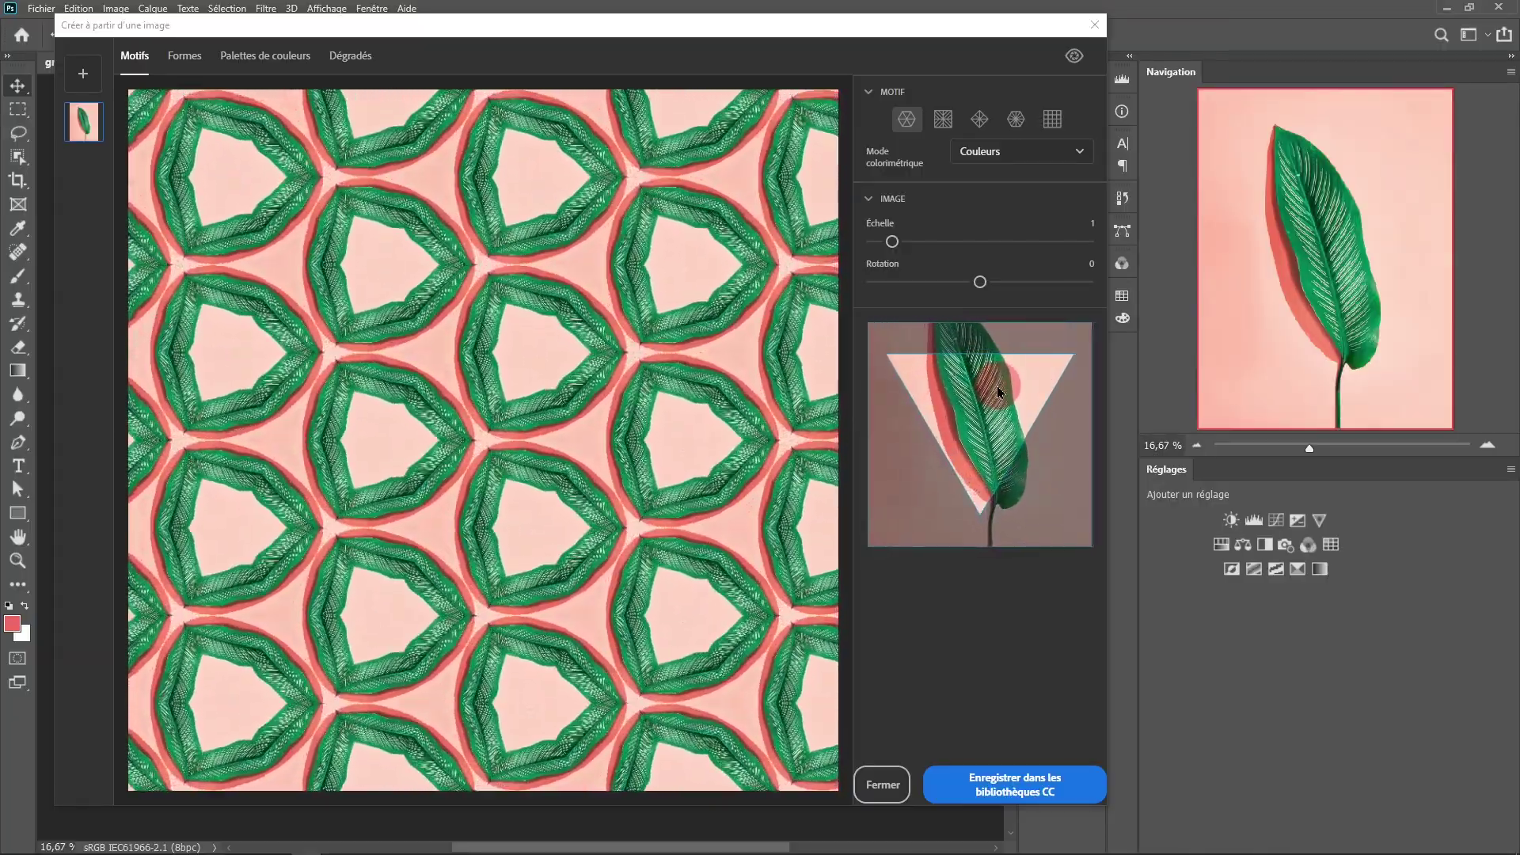
{"action": "left_click_drag", "start_coordinate": [894, 240], "coordinate": [1116, 215]}
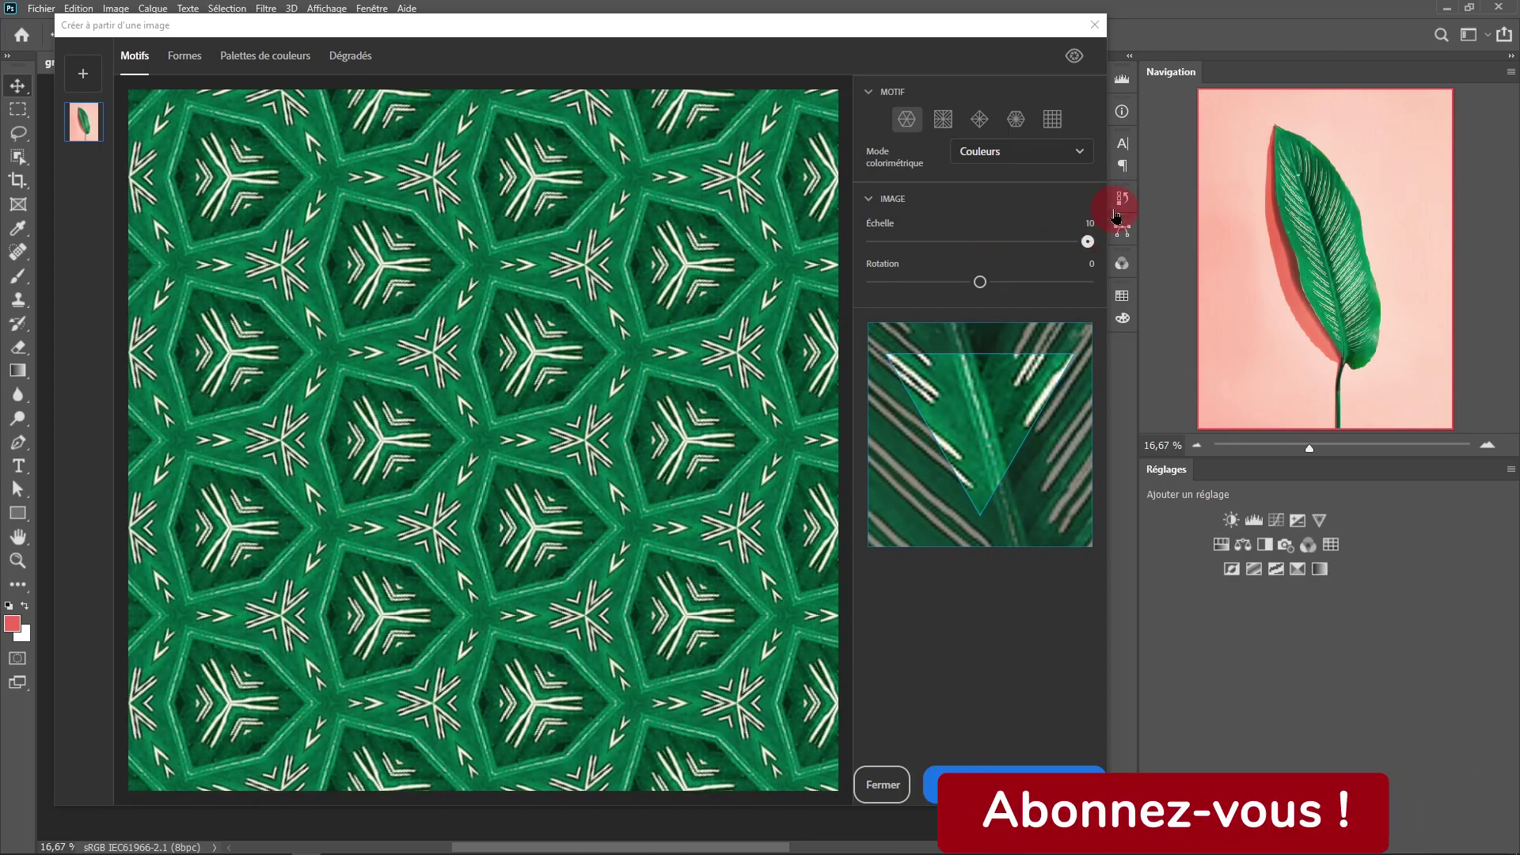
{"action": "mouse_move", "coordinate": [963, 416]}
{"action": "left_mouse_down"}
{"action": "mouse_move", "coordinate": [955, 443]}
{"action": "mouse_move", "coordinate": [1005, 425]}
{"action": "mouse_move", "coordinate": [942, 392]}
{"action": "mouse_move", "coordinate": [970, 408]}
{"action": "left_mouse_up"}
{"action": "left_click_drag", "start_coordinate": [1087, 242], "coordinate": [960, 284]}
{"action": "left_click_drag", "start_coordinate": [971, 364], "coordinate": [1020, 462]}
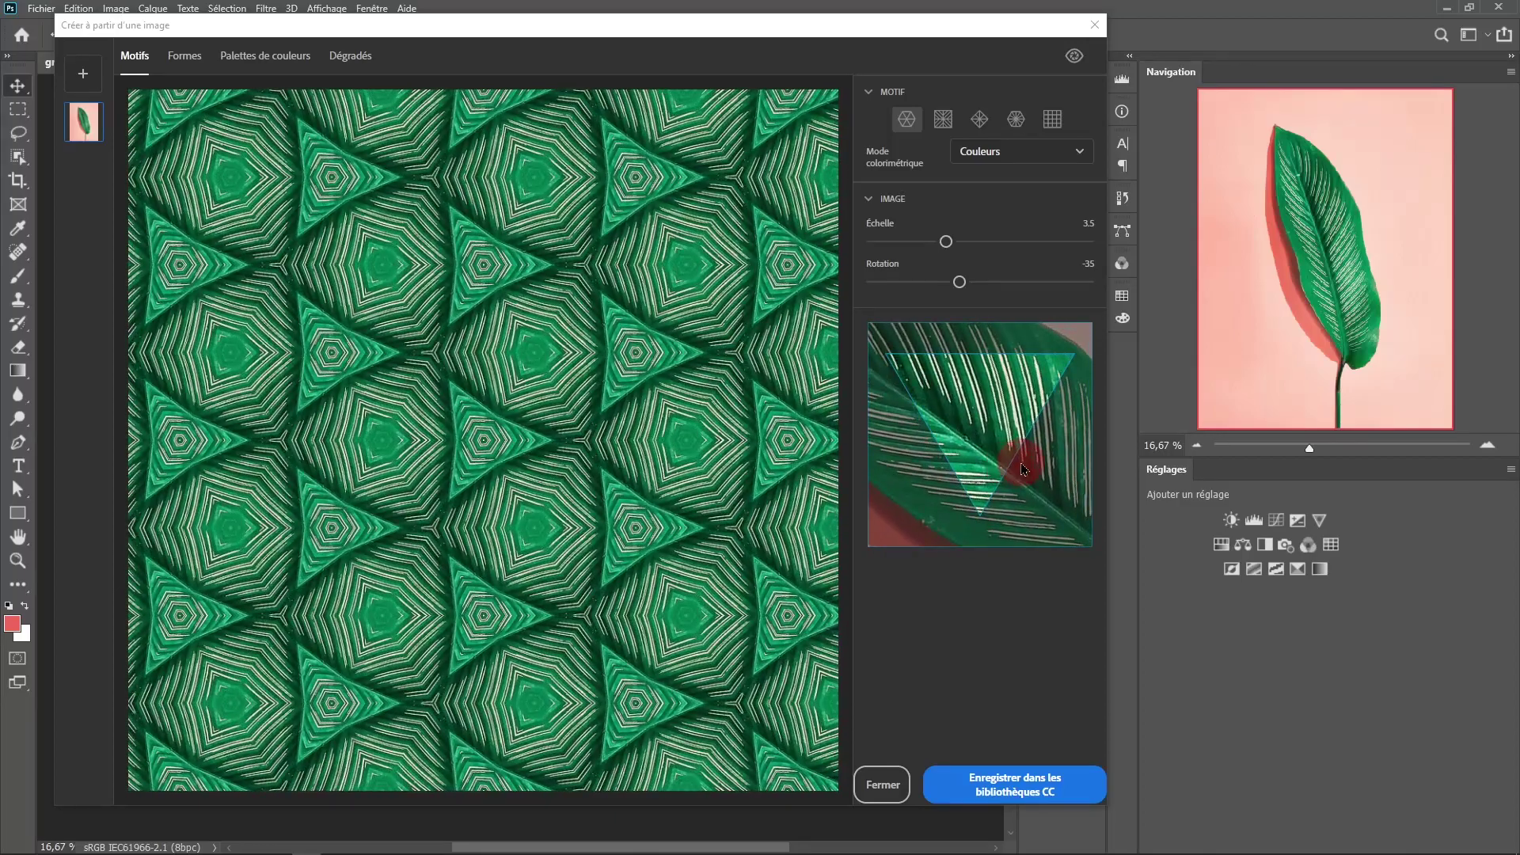
Choose the second, square mirrored pattern type with a scale of 2.6 and a rotation of -24, and reposition the leaf image.
{"action": "left_click", "coordinate": [943, 121]}
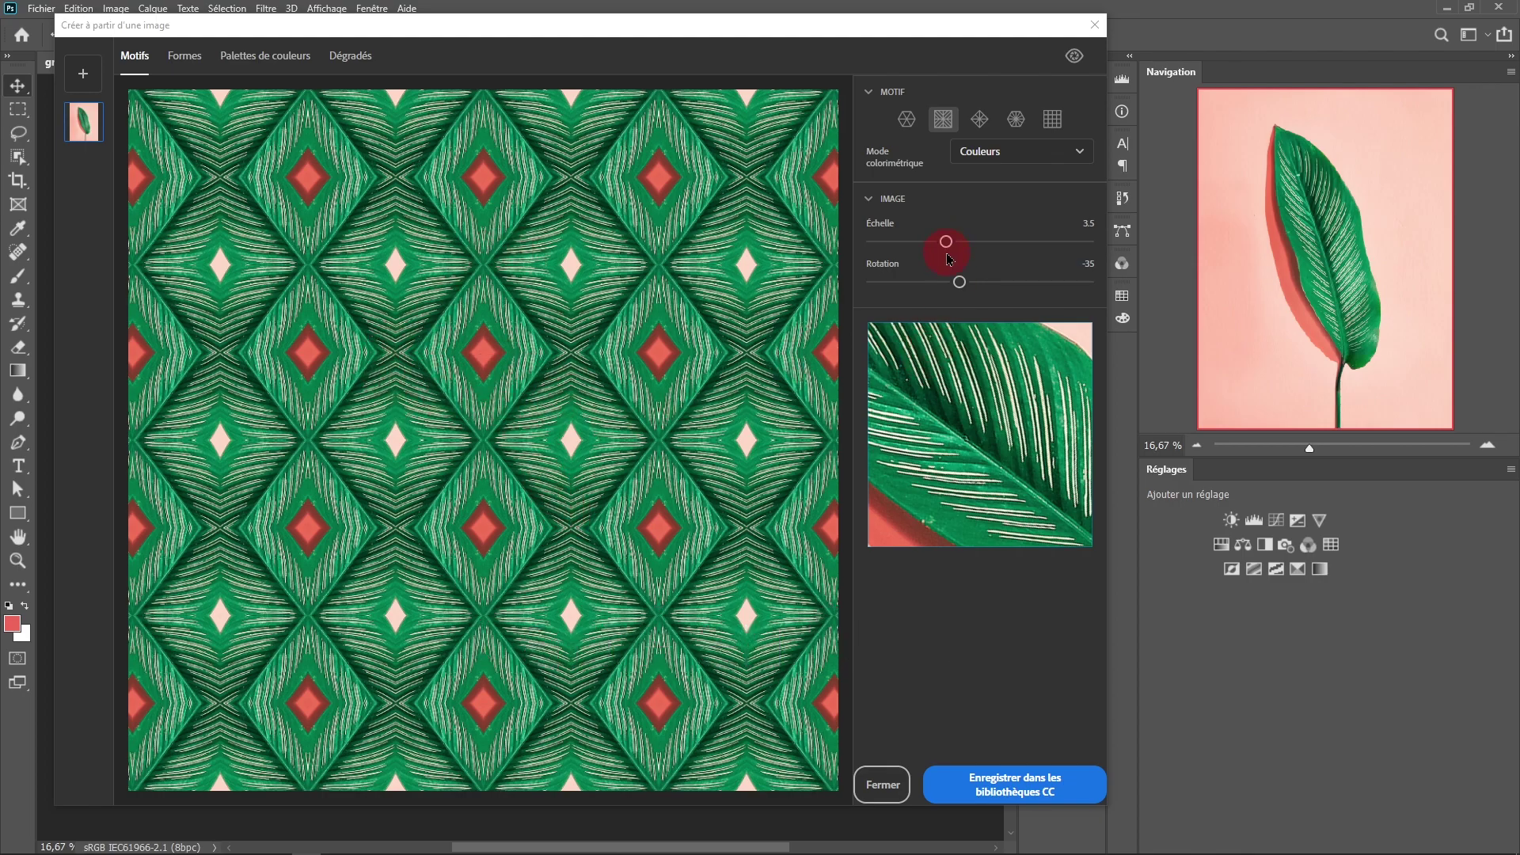
{"action": "left_click_drag", "start_coordinate": [946, 238], "coordinate": [966, 281]}
{"action": "mouse_move", "coordinate": [977, 383]}
{"action": "left_mouse_down"}
{"action": "mouse_move", "coordinate": [885, 423]}
{"action": "mouse_move", "coordinate": [891, 383]}
{"action": "mouse_move", "coordinate": [954, 356]}
{"action": "mouse_move", "coordinate": [978, 417]}
{"action": "mouse_move", "coordinate": [966, 432]}
{"action": "mouse_move", "coordinate": [978, 411]}
{"action": "left_mouse_up"}
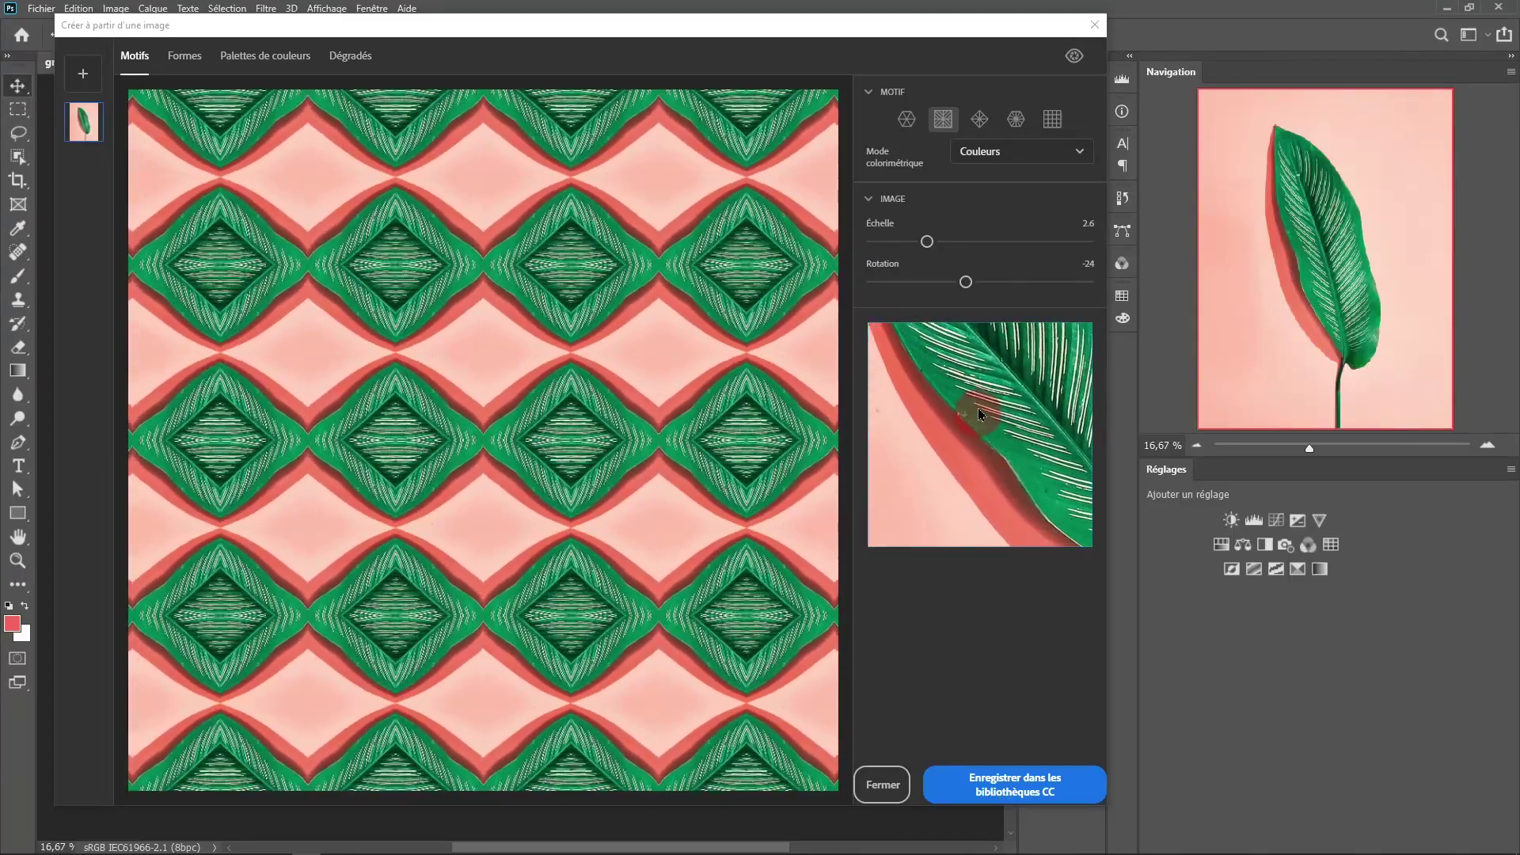
Try the third, fourth and fifth pattern types, shifting the leaf image within the source preview.
{"action": "left_click", "coordinate": [979, 120]}
{"action": "left_click_drag", "start_coordinate": [1033, 462], "coordinate": [1005, 401]}
{"action": "left_click", "coordinate": [1016, 120]}
{"action": "left_click", "coordinate": [1051, 120]}
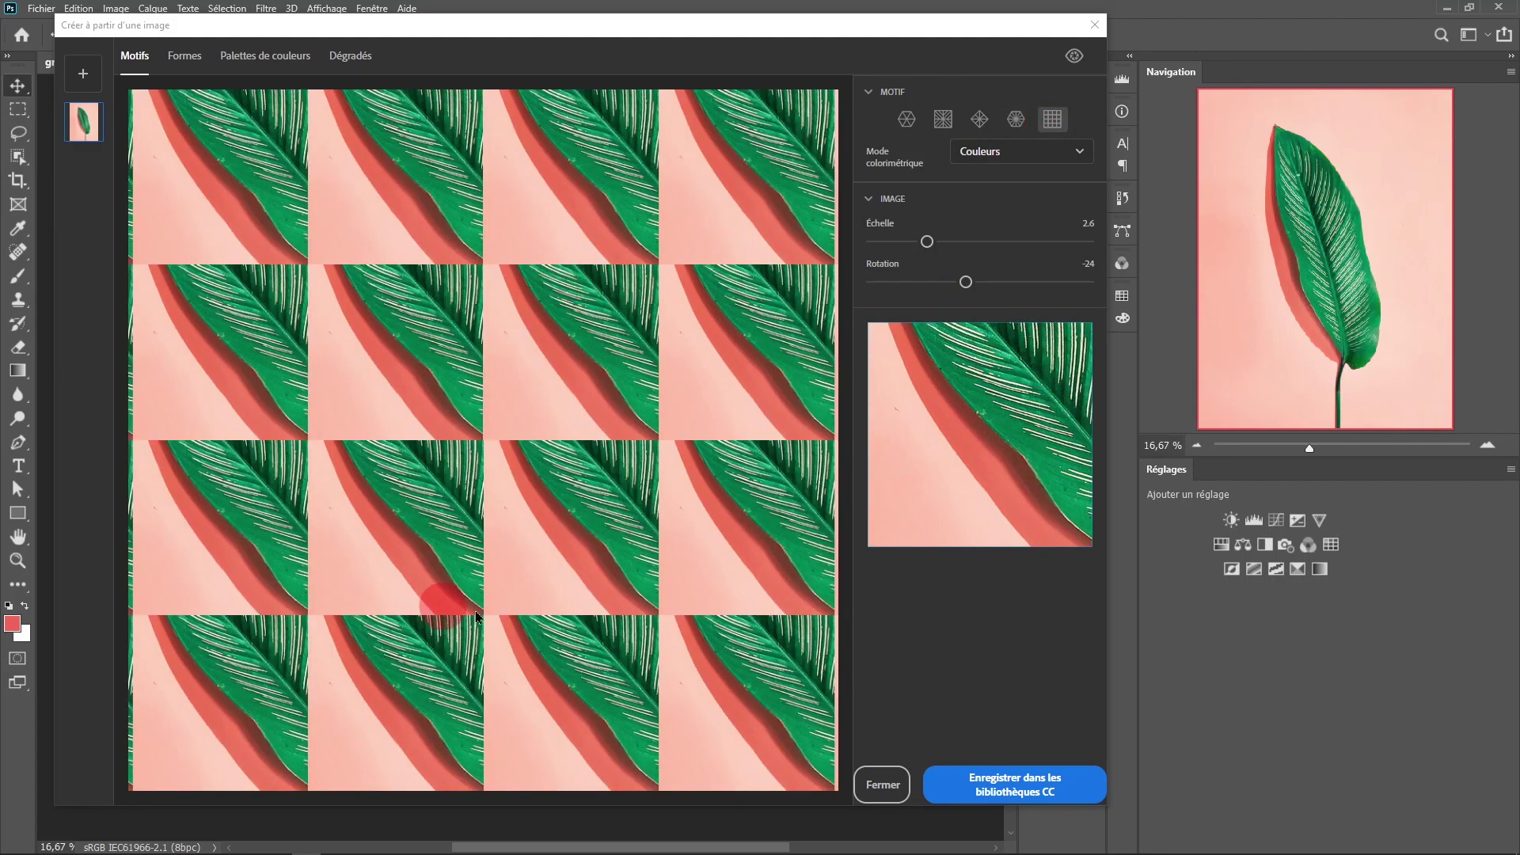
{"action": "mouse_move", "coordinate": [969, 415]}
{"action": "left_mouse_down"}
{"action": "mouse_move", "coordinate": [962, 445]}
{"action": "mouse_move", "coordinate": [931, 460]}
{"action": "mouse_move", "coordinate": [980, 397]}
{"action": "left_mouse_up"}
Return to the second pattern type, save the pattern to the CC libraries and close the capture window.
{"action": "left_click", "coordinate": [943, 120]}
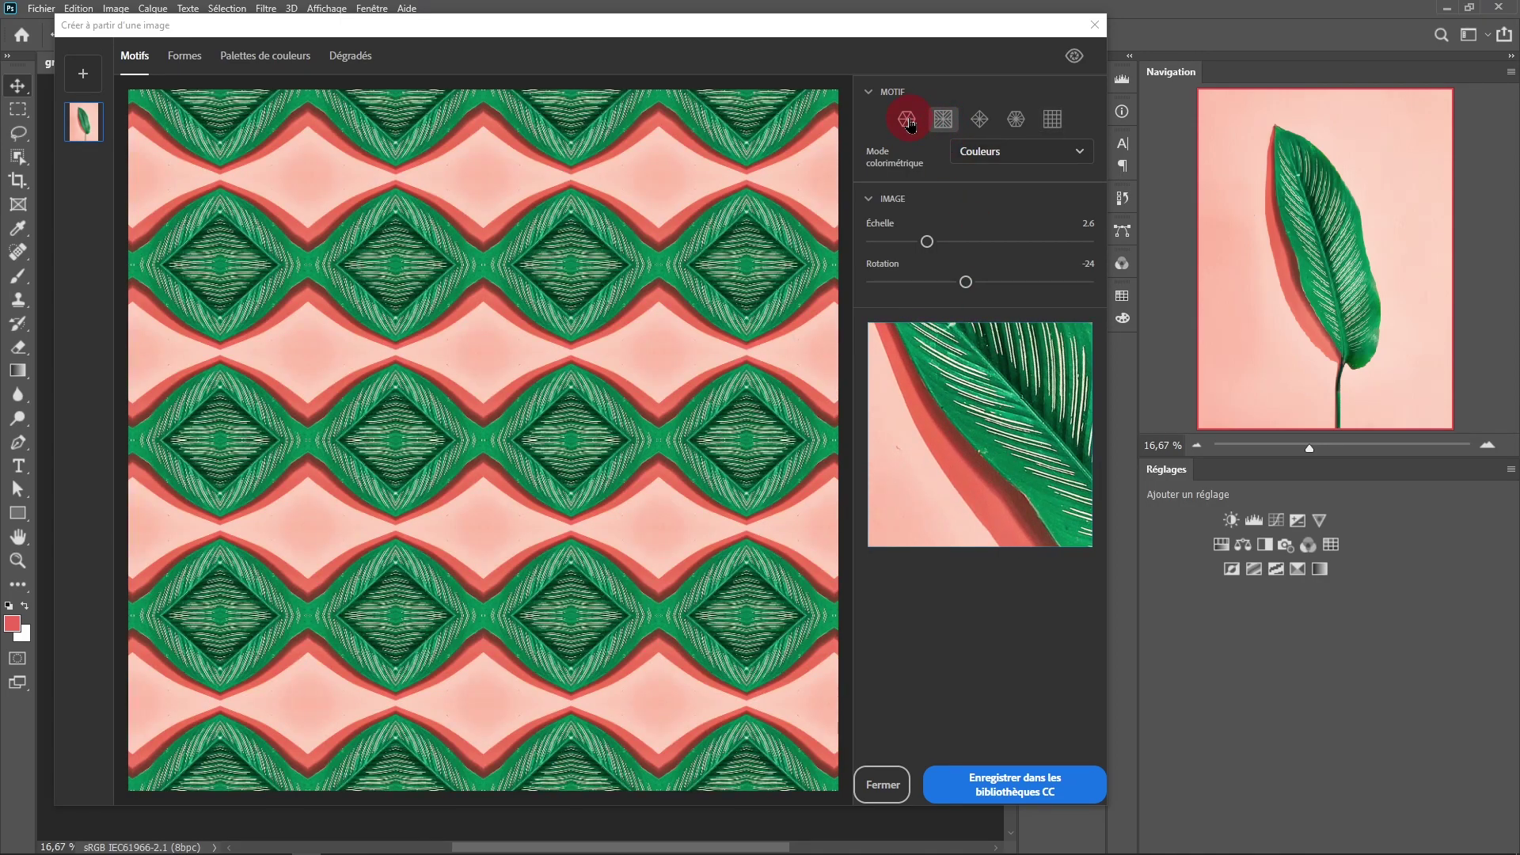
{"action": "left_click", "coordinate": [1007, 792]}
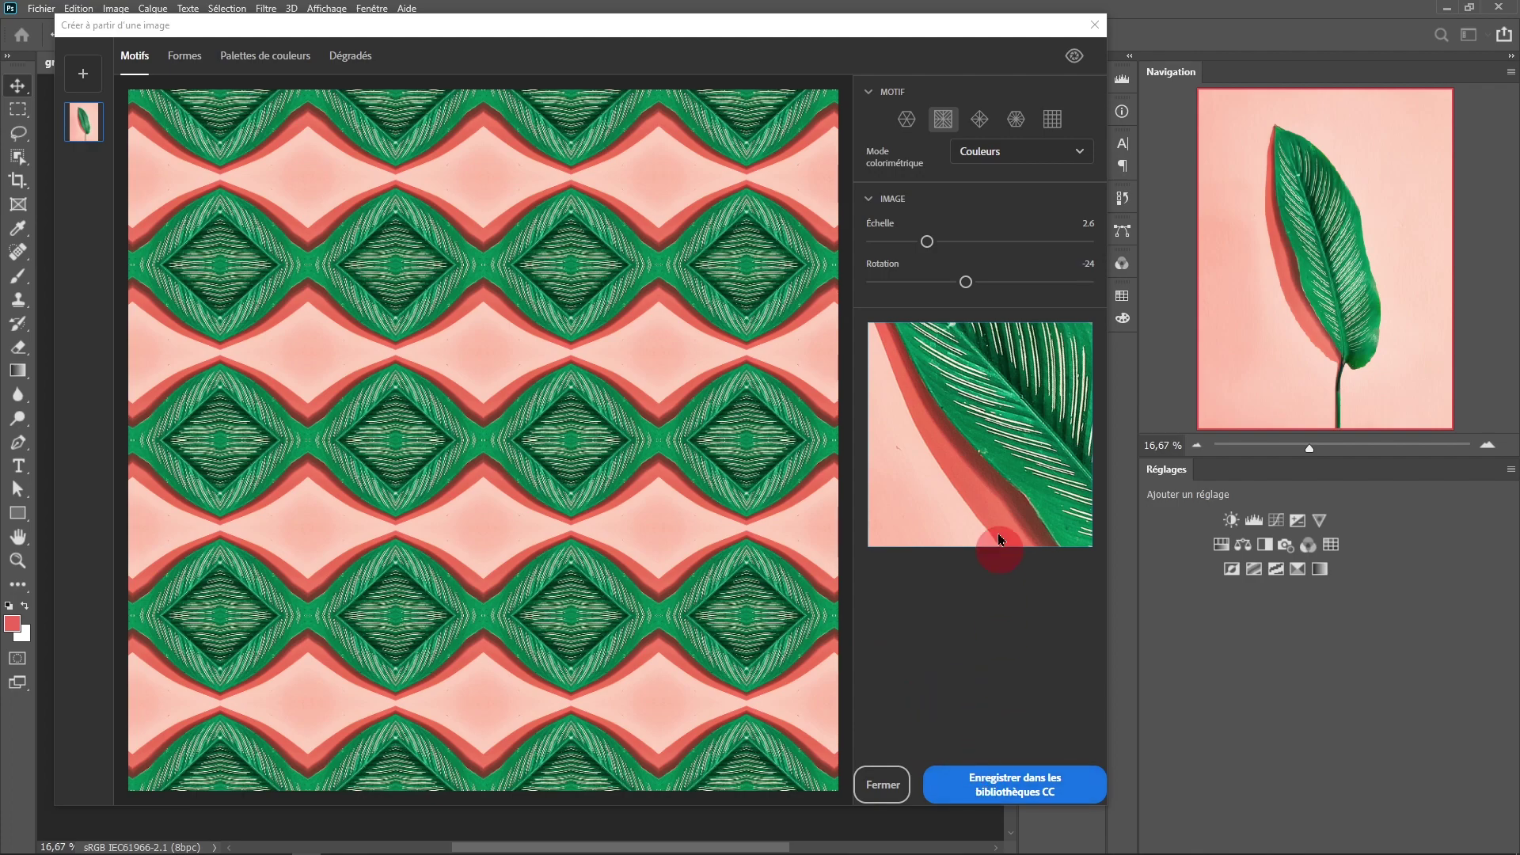
{"action": "left_click", "coordinate": [885, 788]}
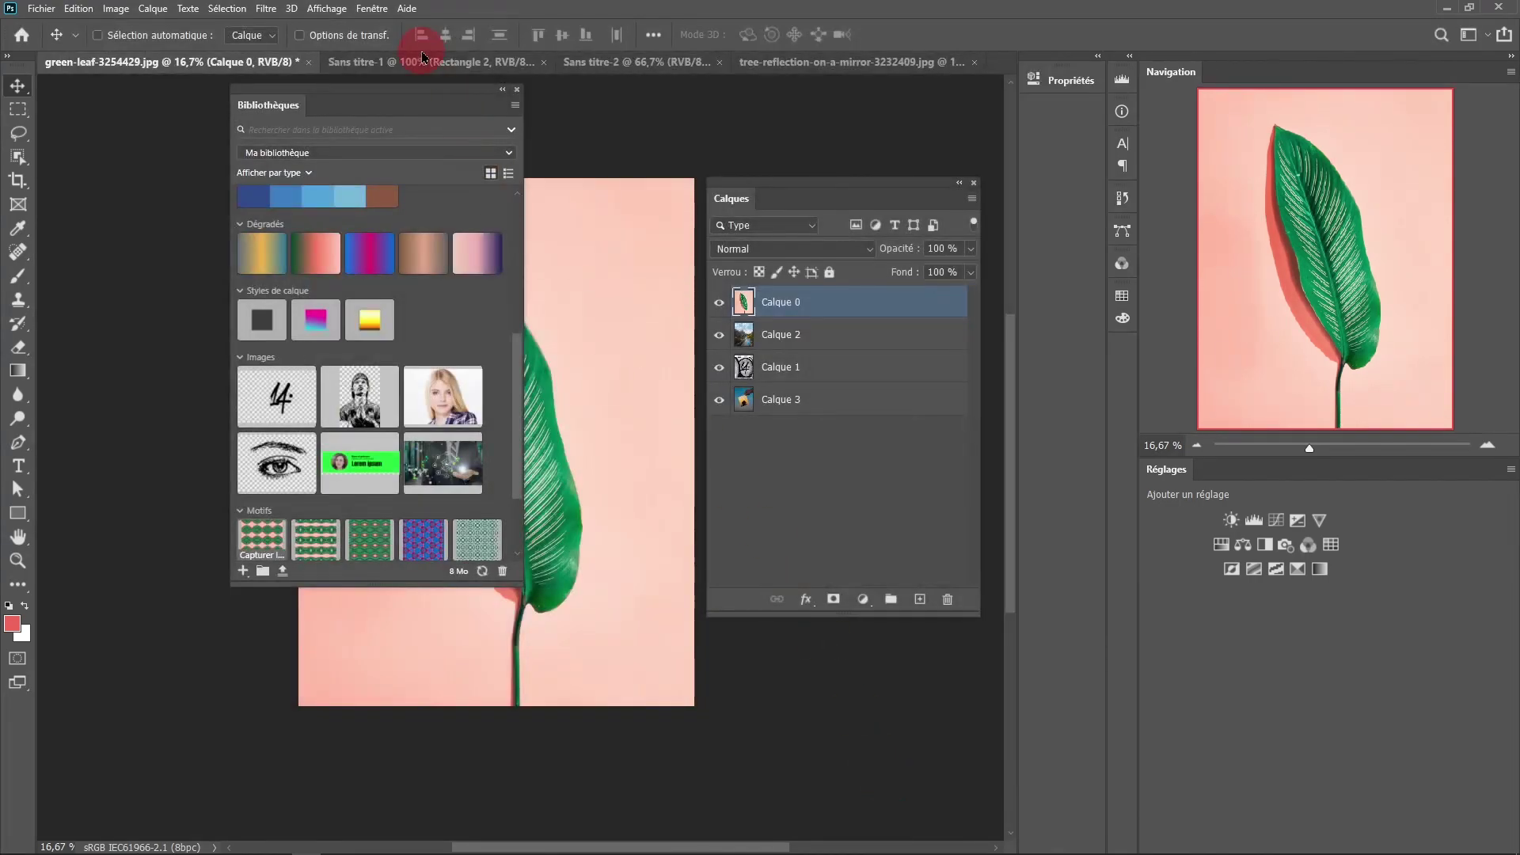
Move the library clear of the image and apply the Capturer les motifs 6 pattern to the canvas as a fill layer.
{"action": "left_click_drag", "start_coordinate": [409, 87], "coordinate": [334, 93]}
{"action": "scroll", "coordinate": [316, 438], "scroll_direction": "down", "scroll_amount": 3}
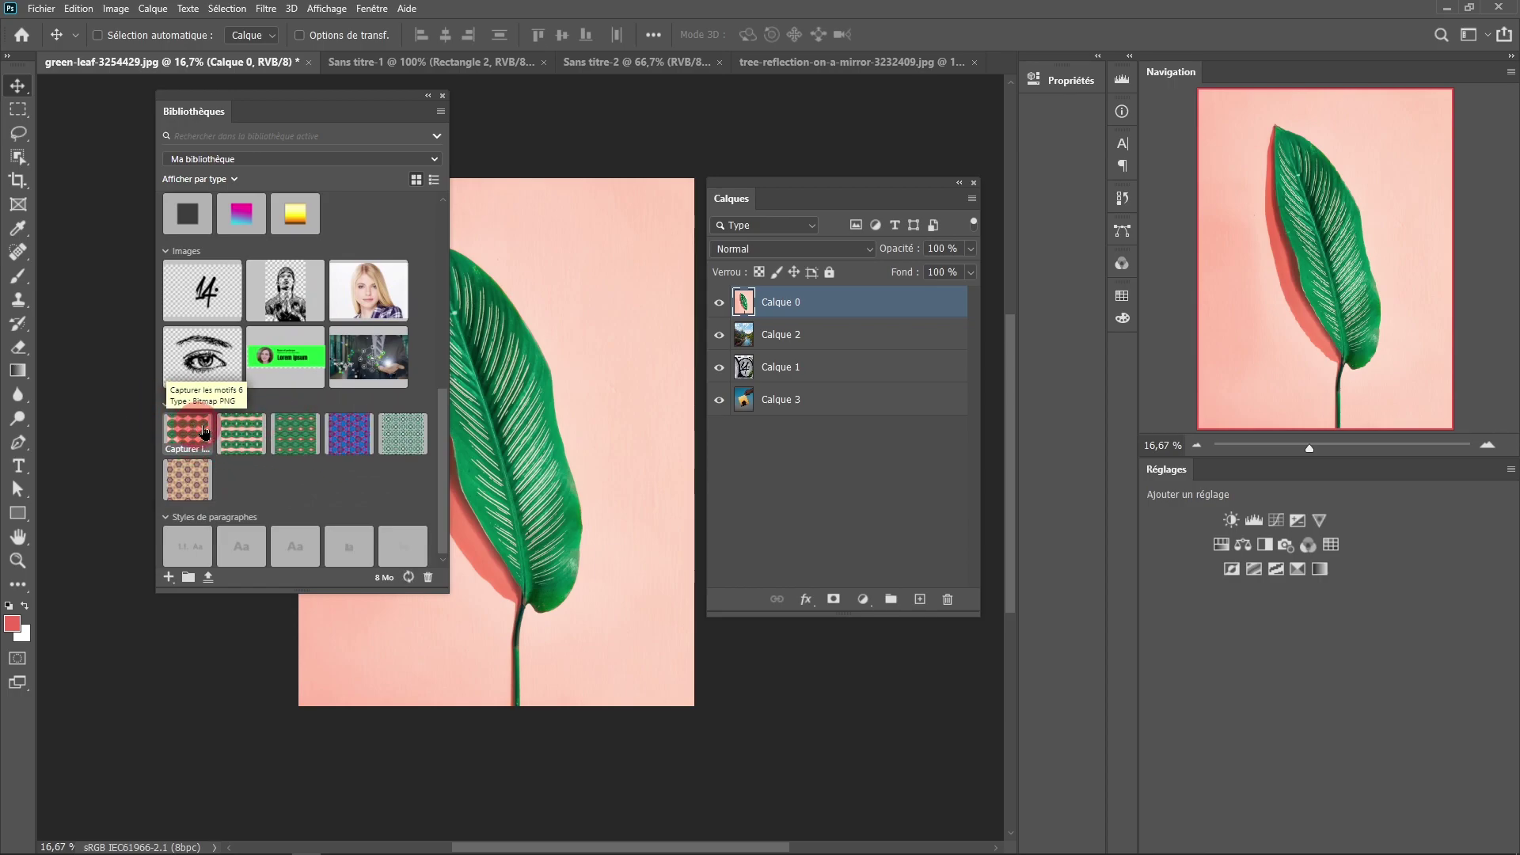
{"action": "left_click_drag", "start_coordinate": [324, 96], "coordinate": [228, 99]}
{"action": "left_click_drag", "start_coordinate": [88, 441], "coordinate": [435, 445]}
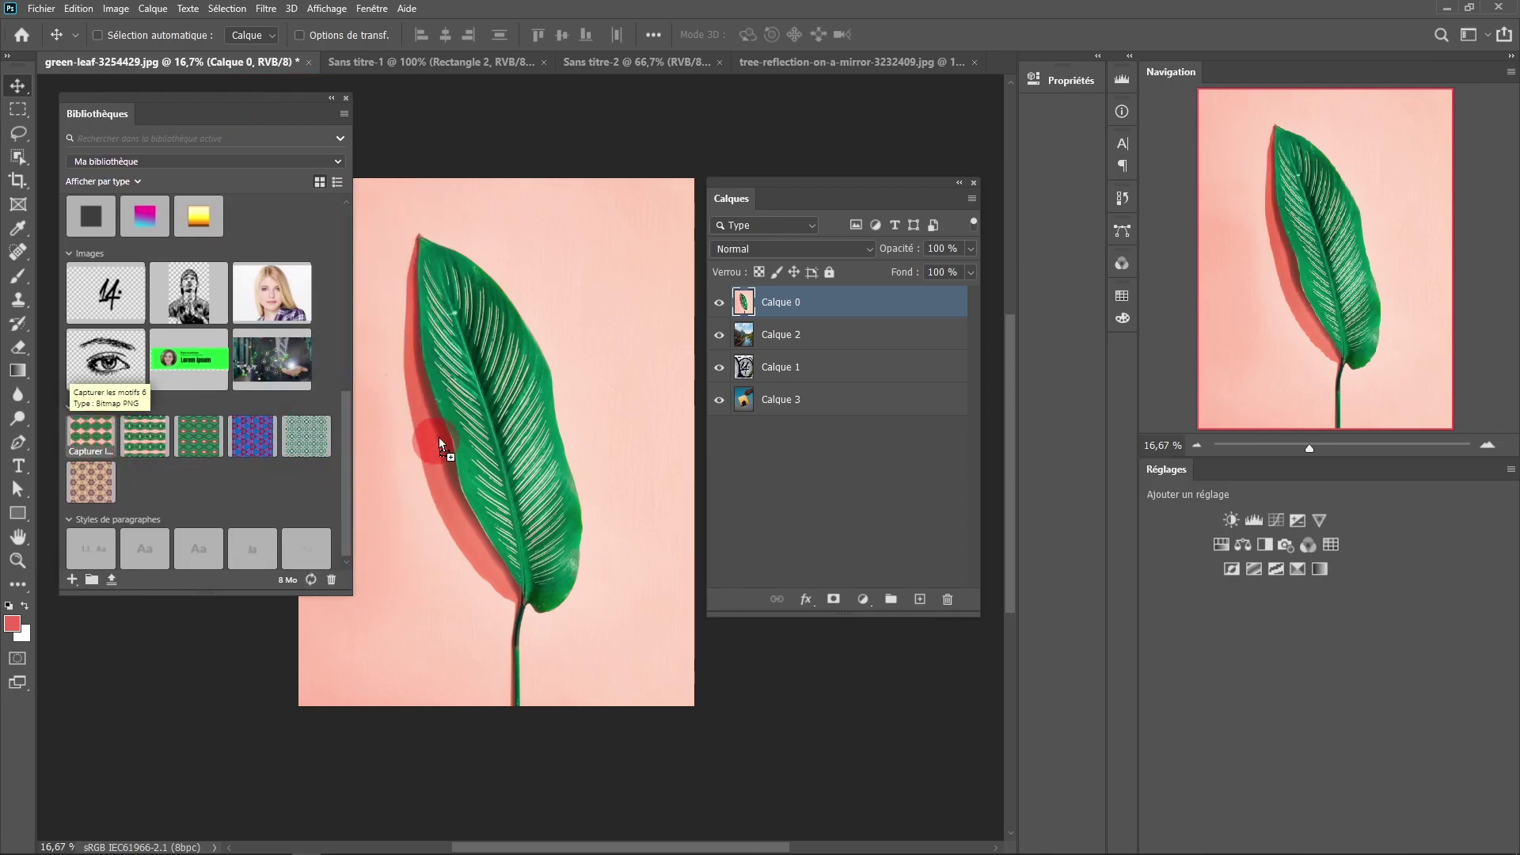
{"action": "left_click_drag", "start_coordinate": [538, 381], "coordinate": [535, 379]}
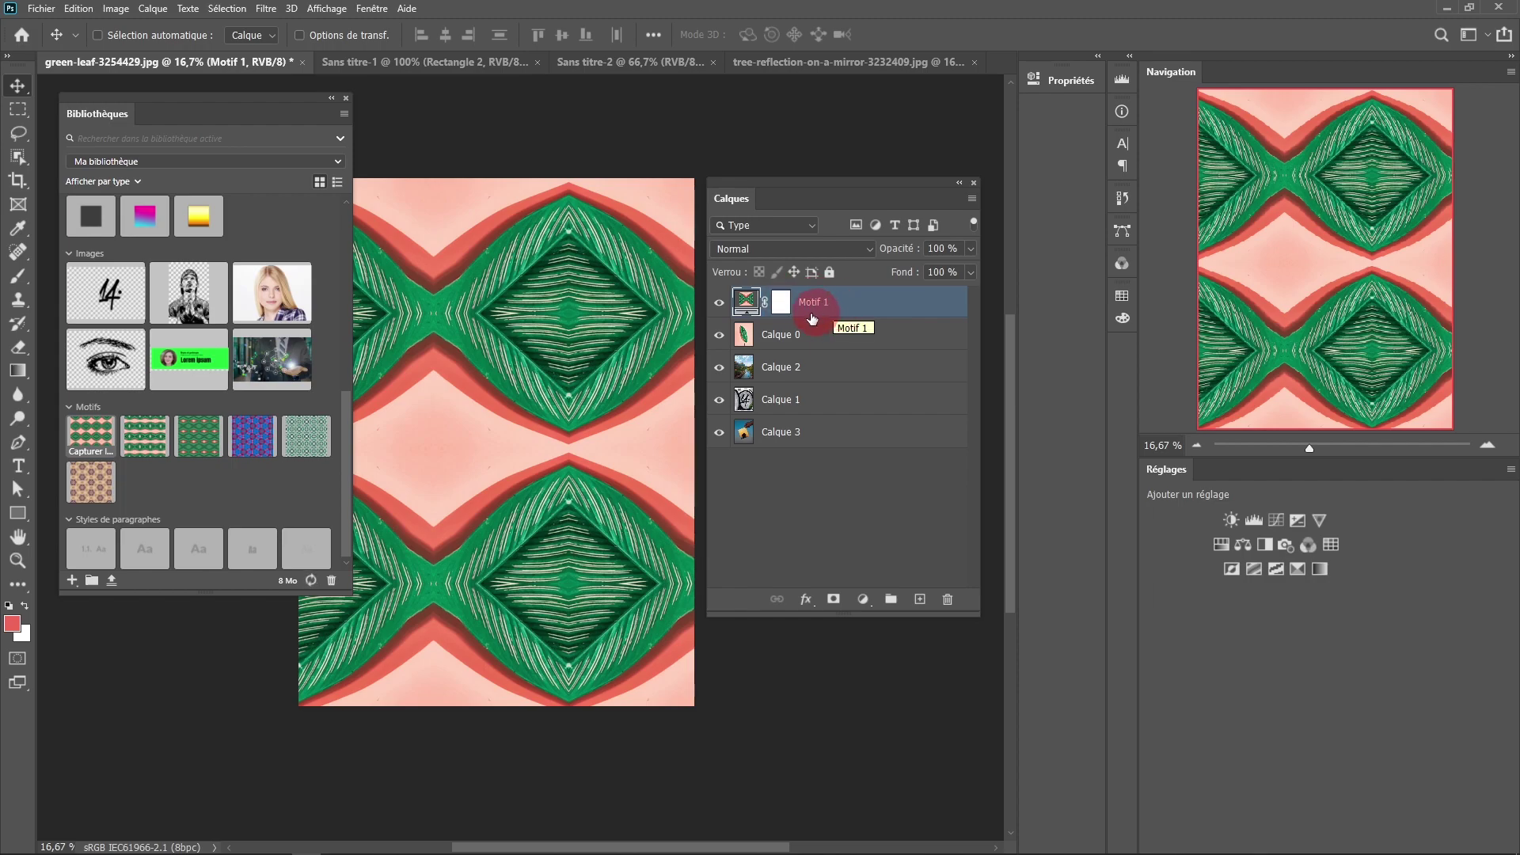
Edit the Motif 1 fill layer, repositioning its pattern on the canvas and setting the scale to 25%.
{"action": "double_click", "coordinate": [746, 304]}
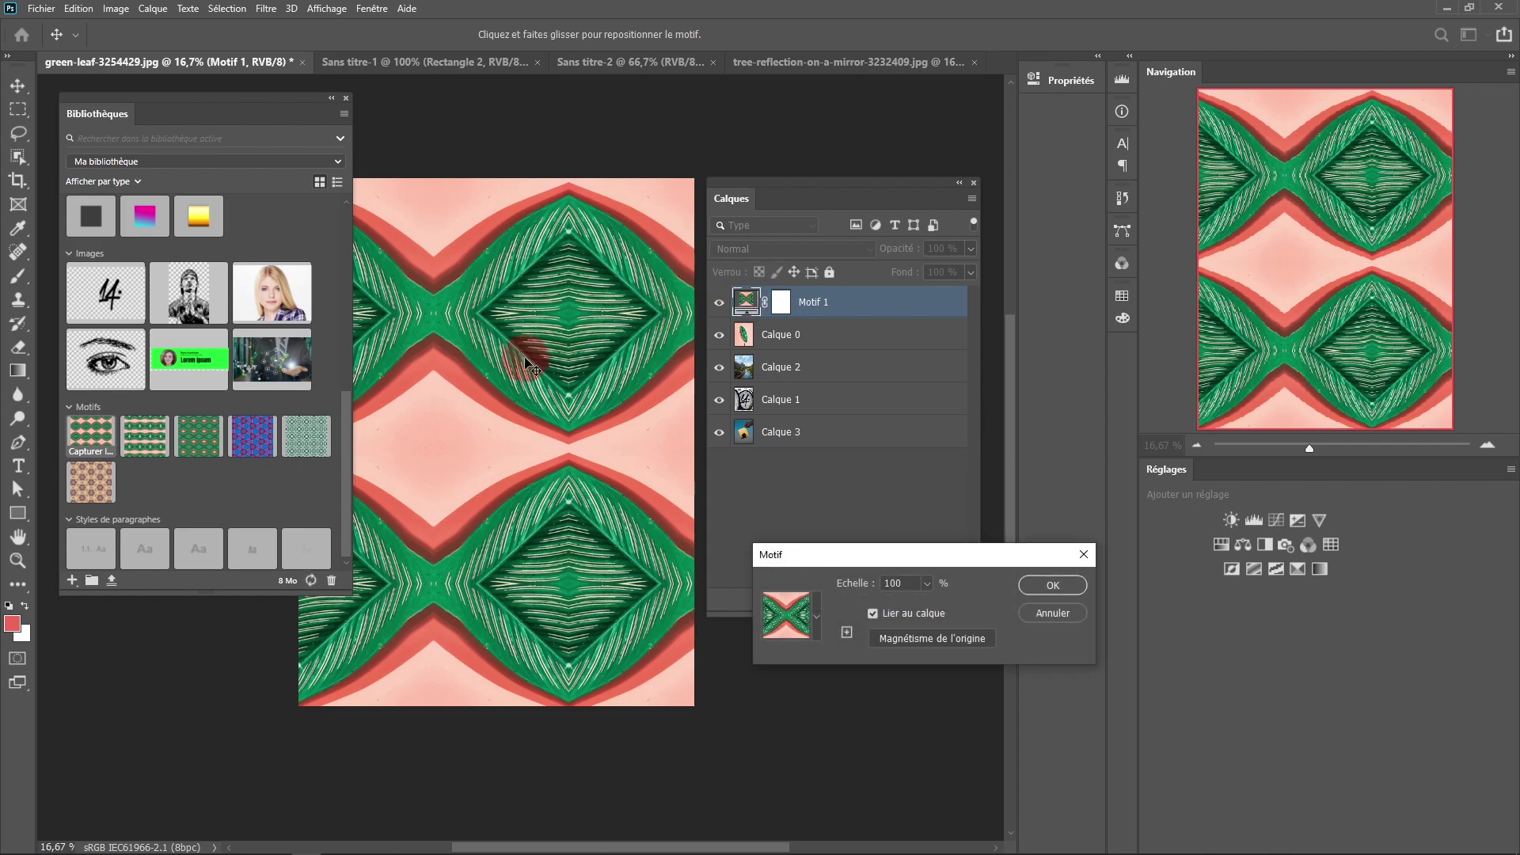
{"action": "left_click_drag", "start_coordinate": [835, 546], "coordinate": [771, 527]}
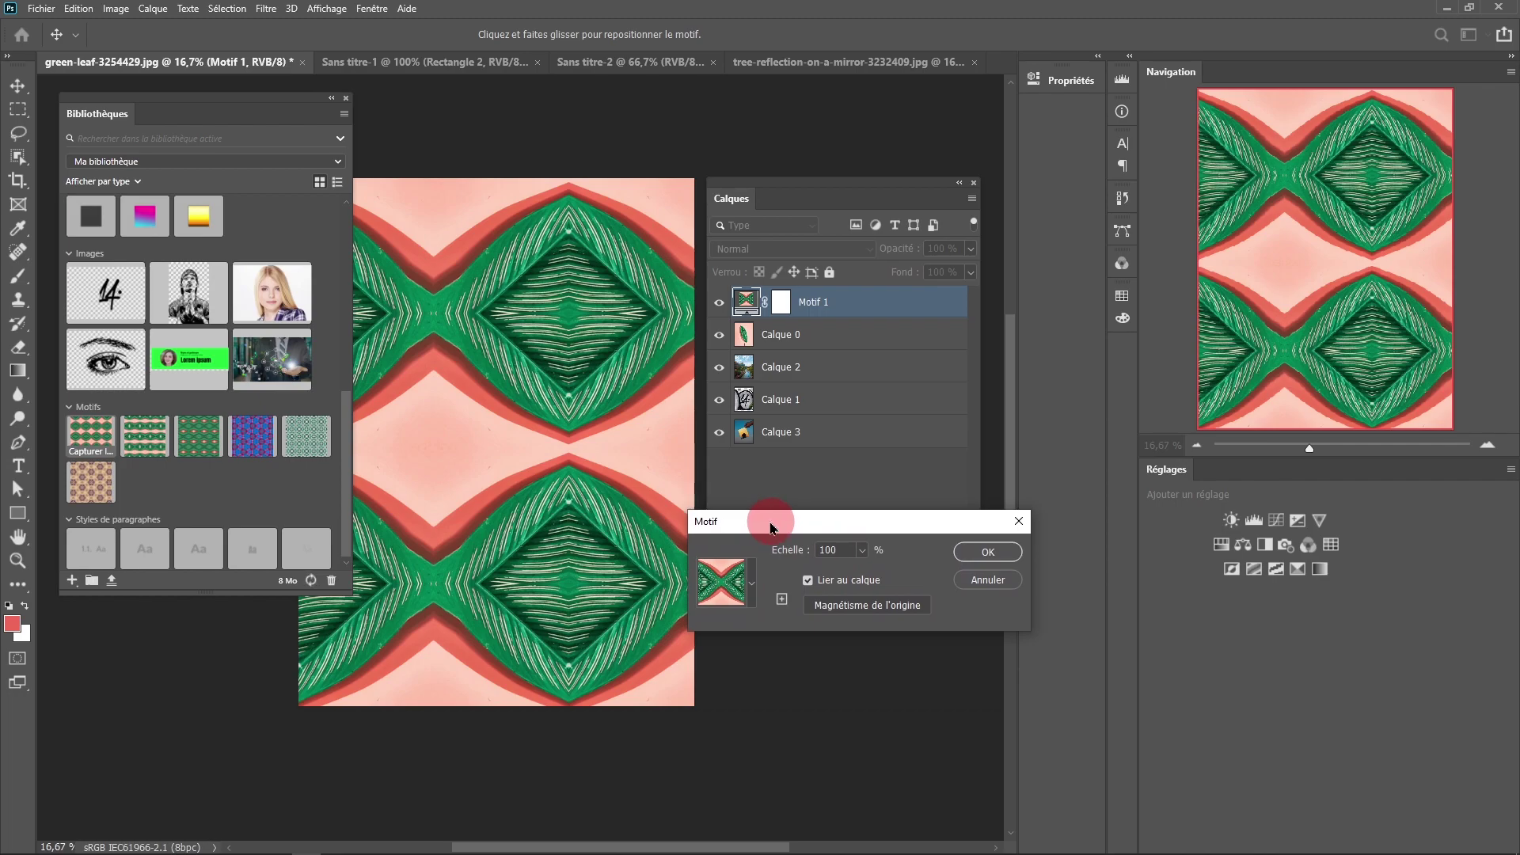
{"action": "left_click_drag", "start_coordinate": [559, 367], "coordinate": [603, 338]}
{"action": "left_click_drag", "start_coordinate": [849, 551], "coordinate": [757, 559]}
{"action": "type", "text": "25"}
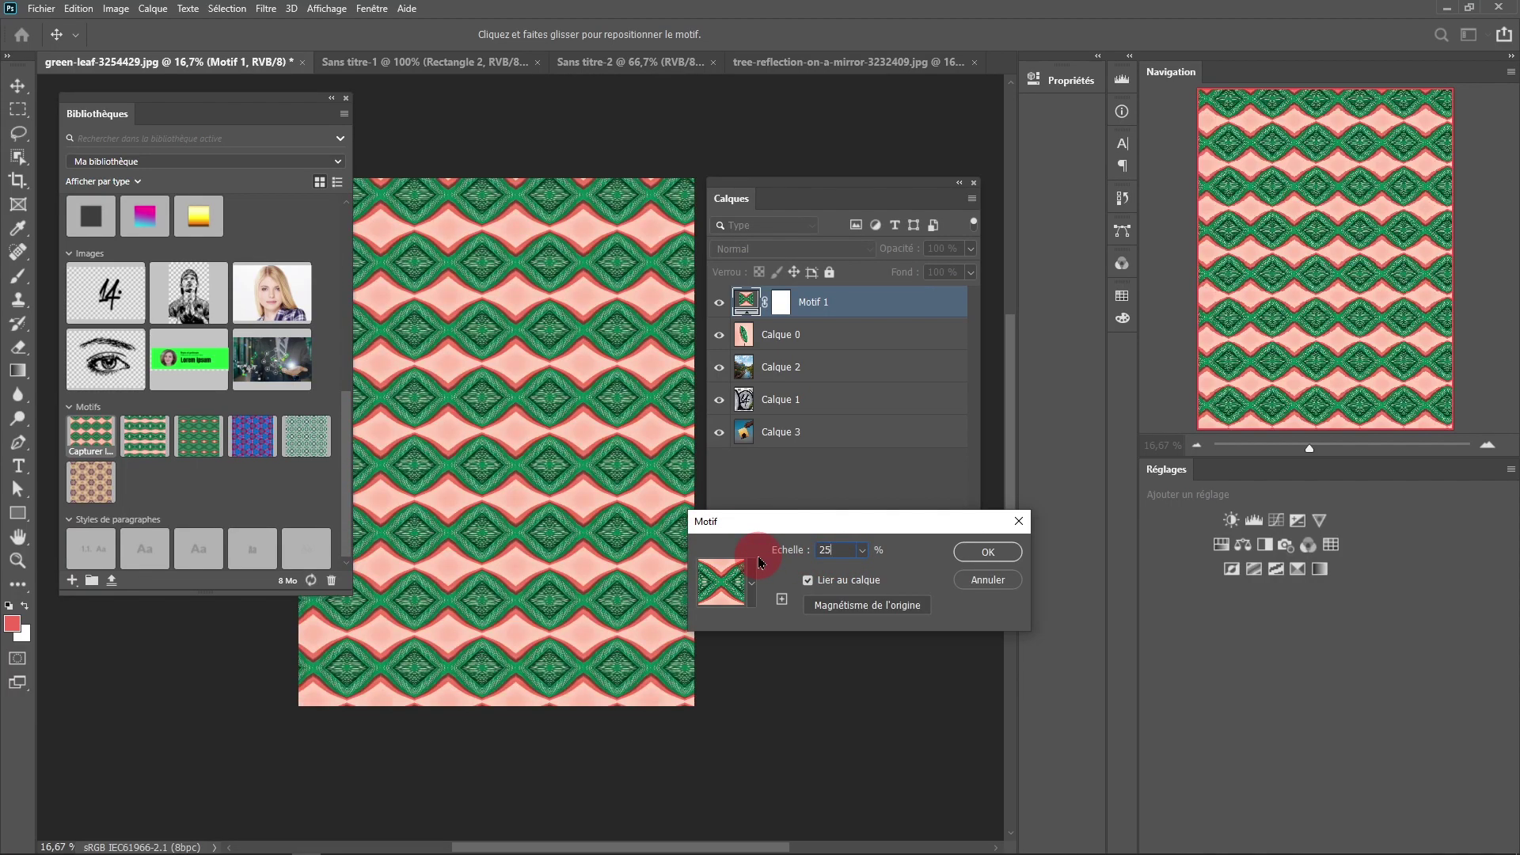
Create a new preset from the fill's pattern and accept the pattern fill settings.
{"action": "left_click", "coordinate": [980, 554]}
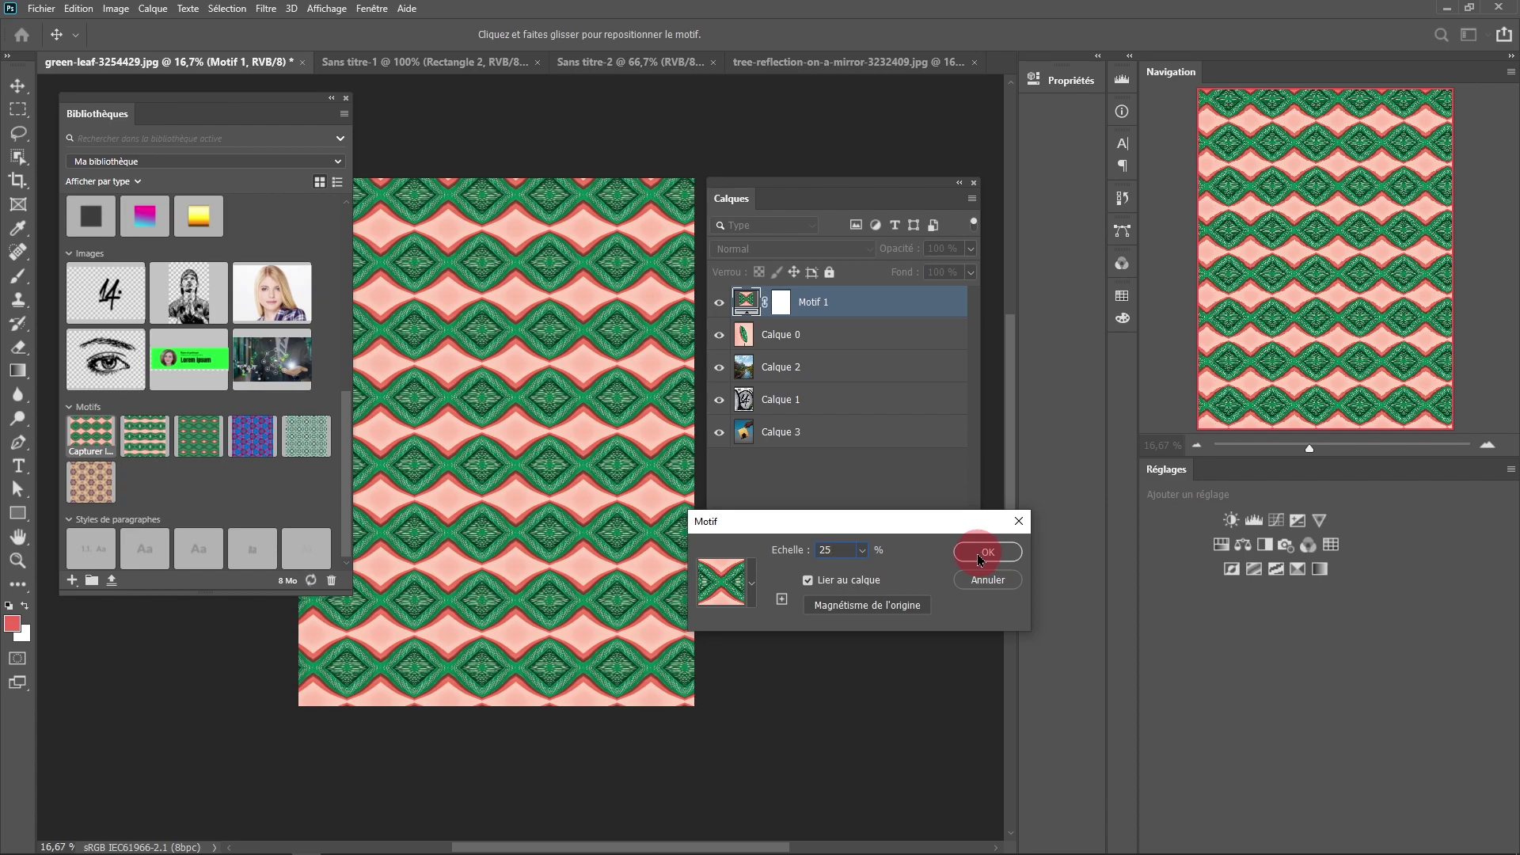
{"action": "left_click", "coordinate": [785, 607]}
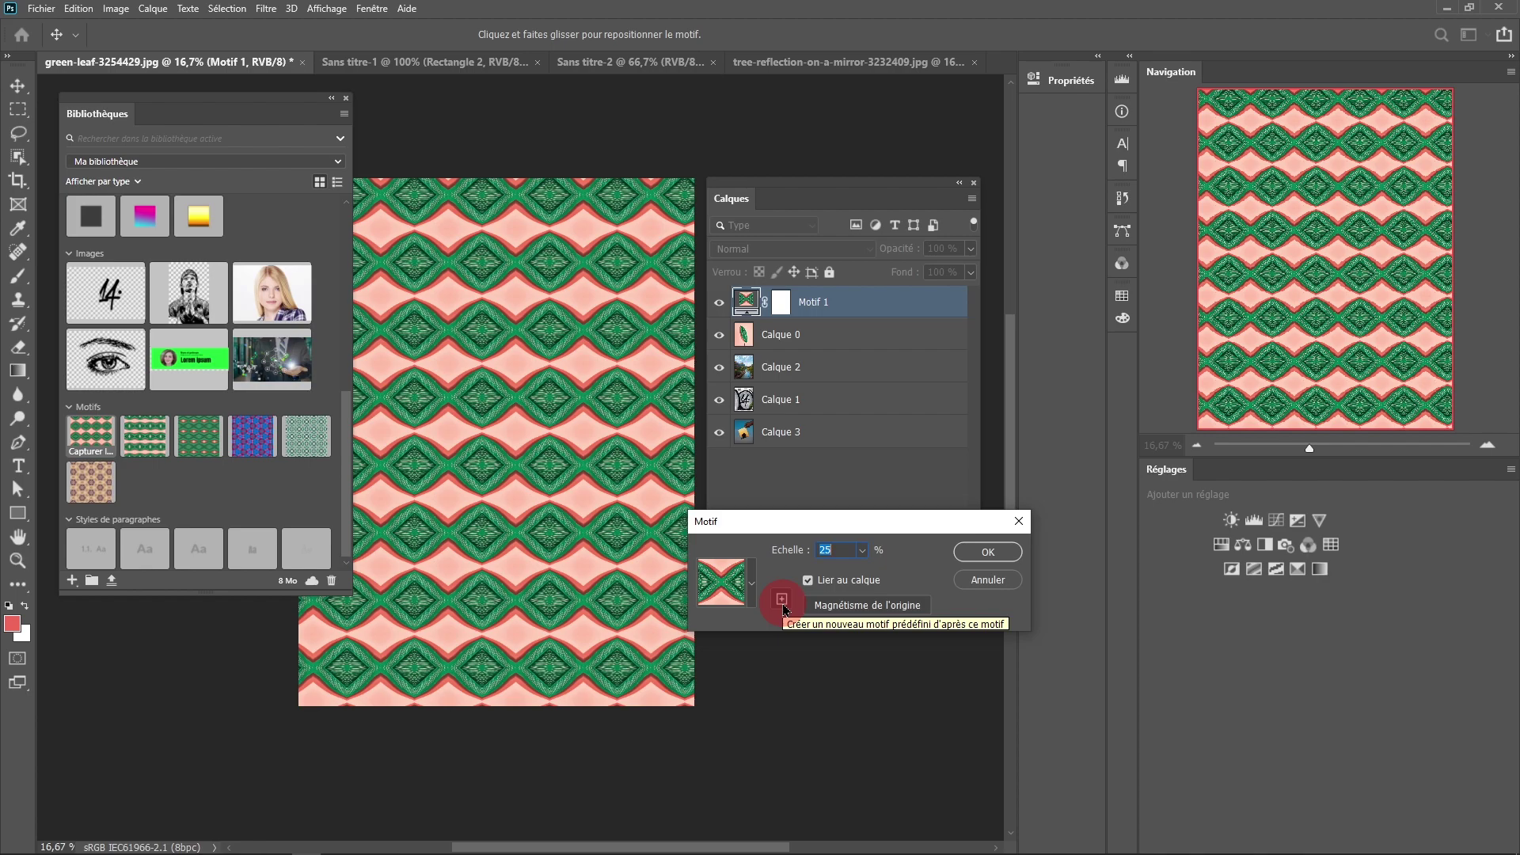
{"action": "left_click", "coordinate": [989, 554]}
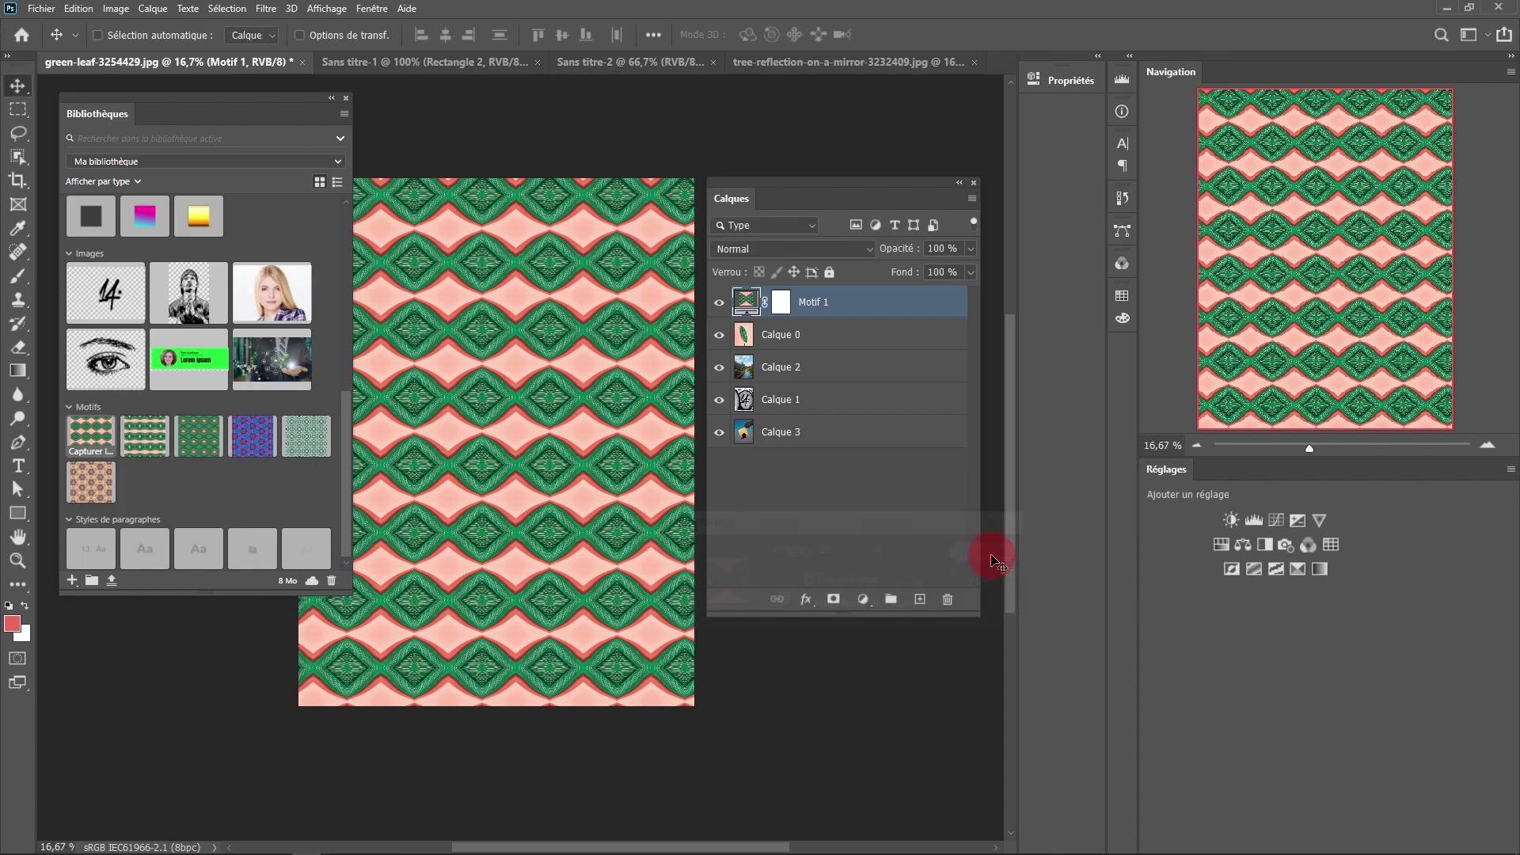
Open the Motifs window to check the newly created pattern preset, then close it.
{"action": "left_click", "coordinate": [373, 9]}
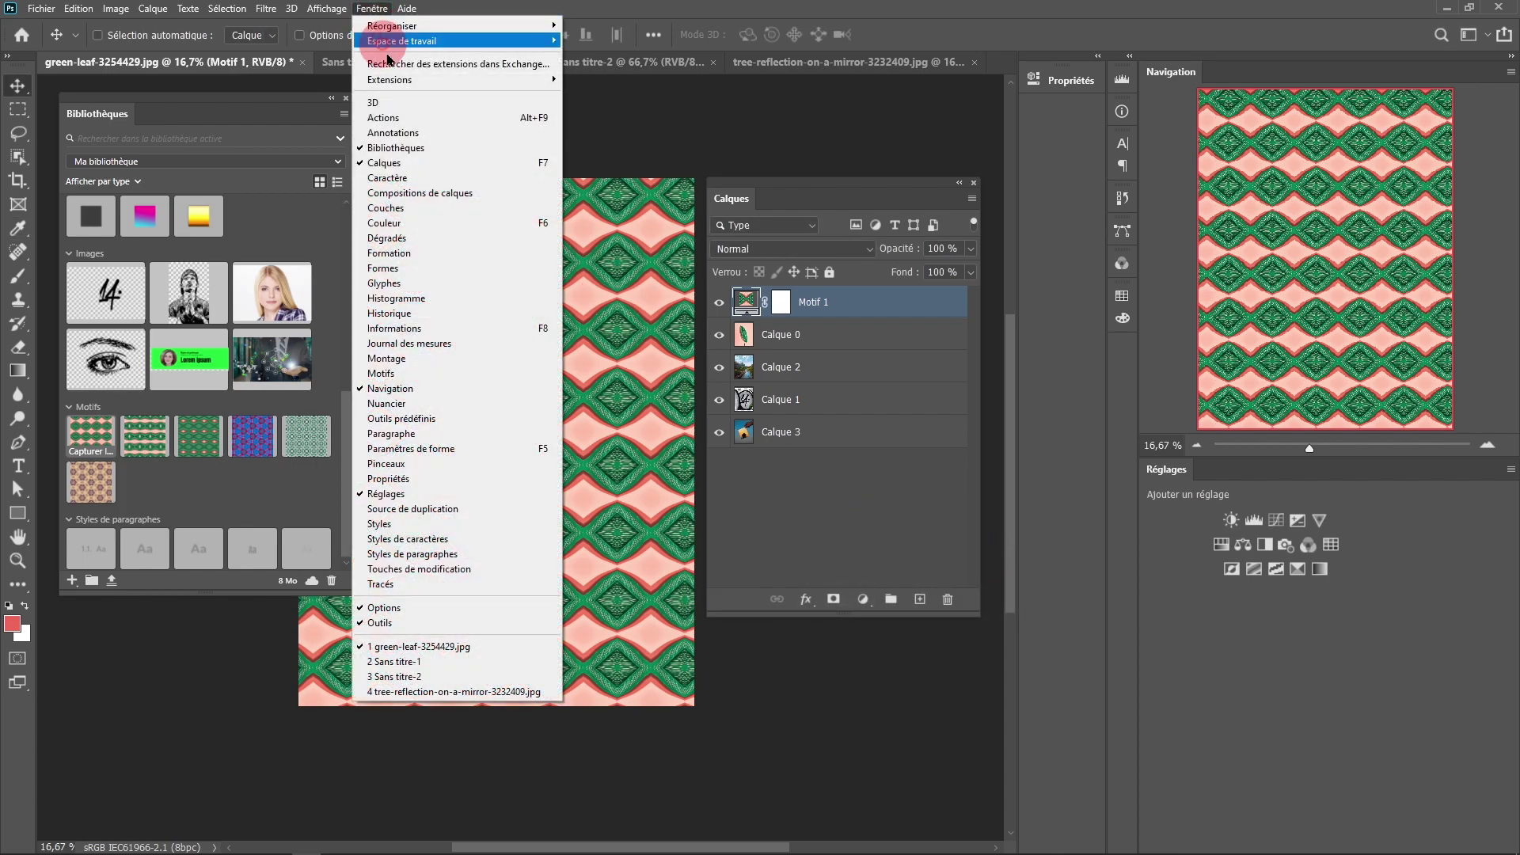
{"action": "left_click", "coordinate": [400, 375]}
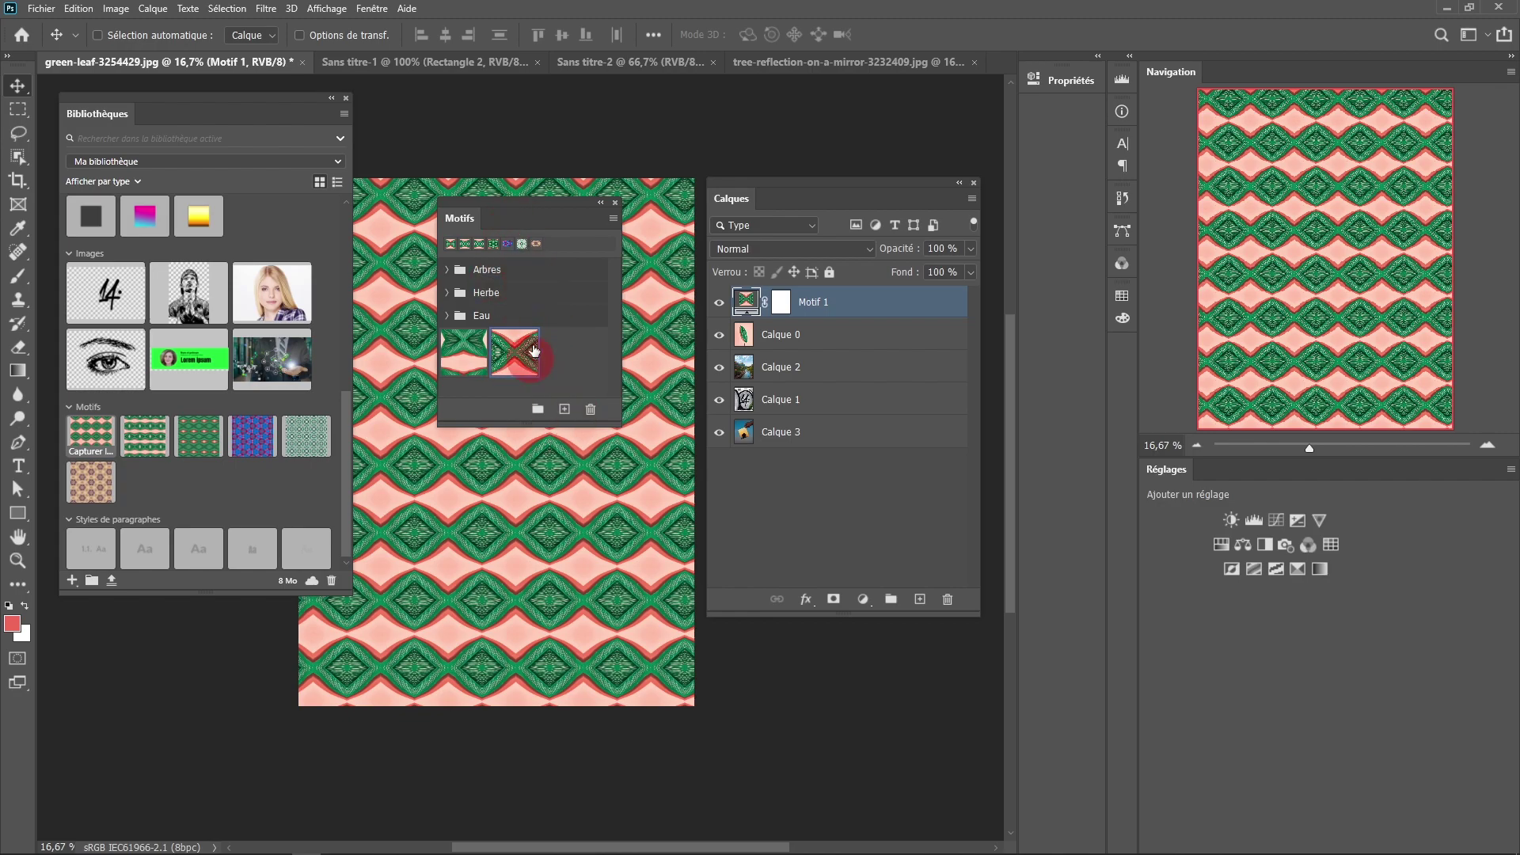
{"action": "left_click", "coordinate": [615, 203]}
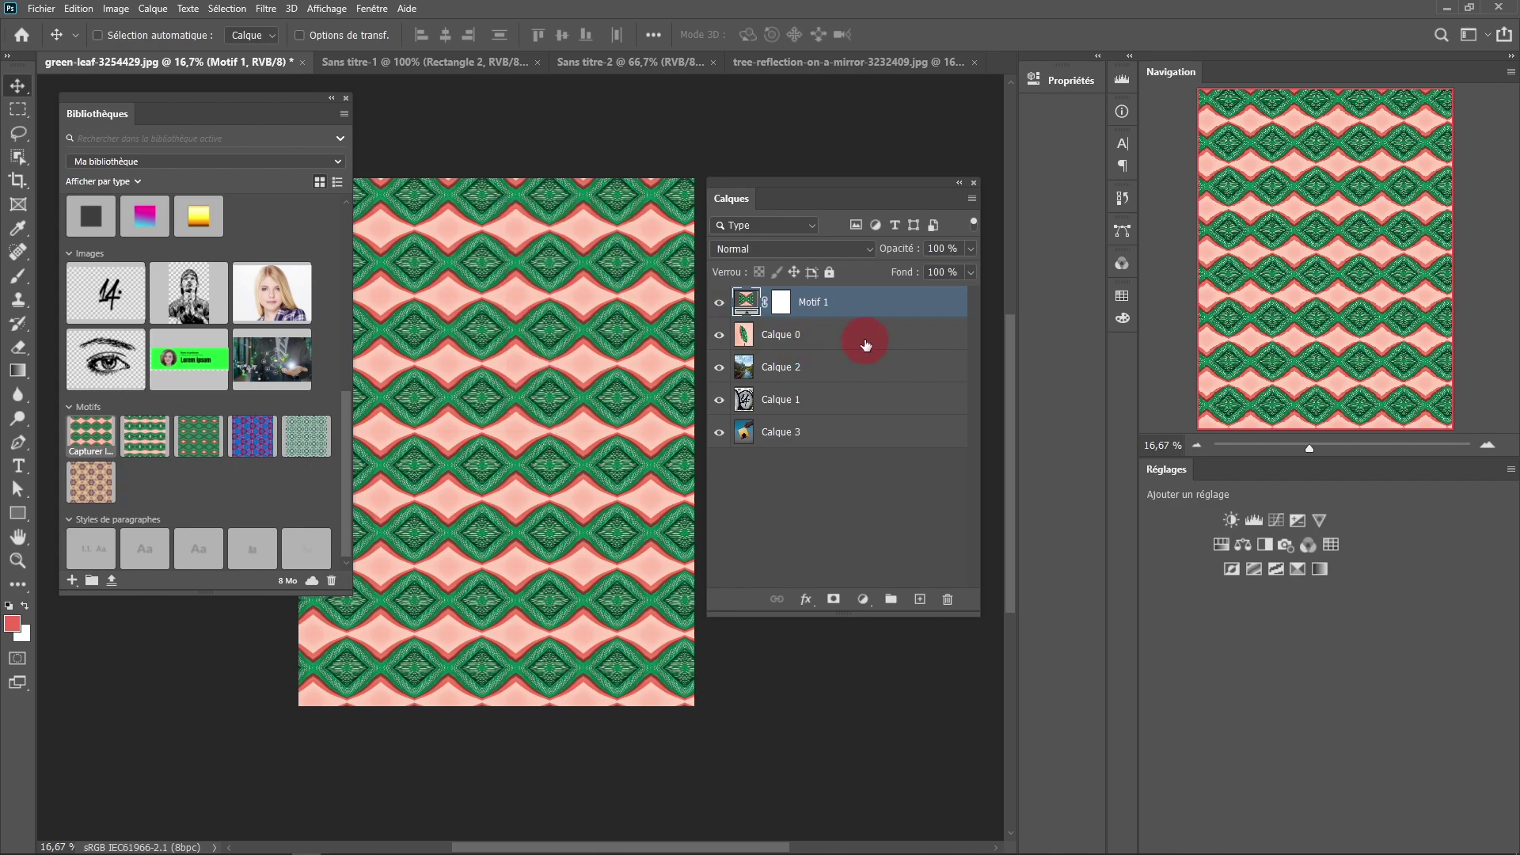
Hide the Motif 1 and Calque 0 layers, select Calque 2, and arrange the image and layer list clear of the library.
{"action": "left_click", "coordinate": [719, 301]}
{"action": "left_click", "coordinate": [719, 334]}
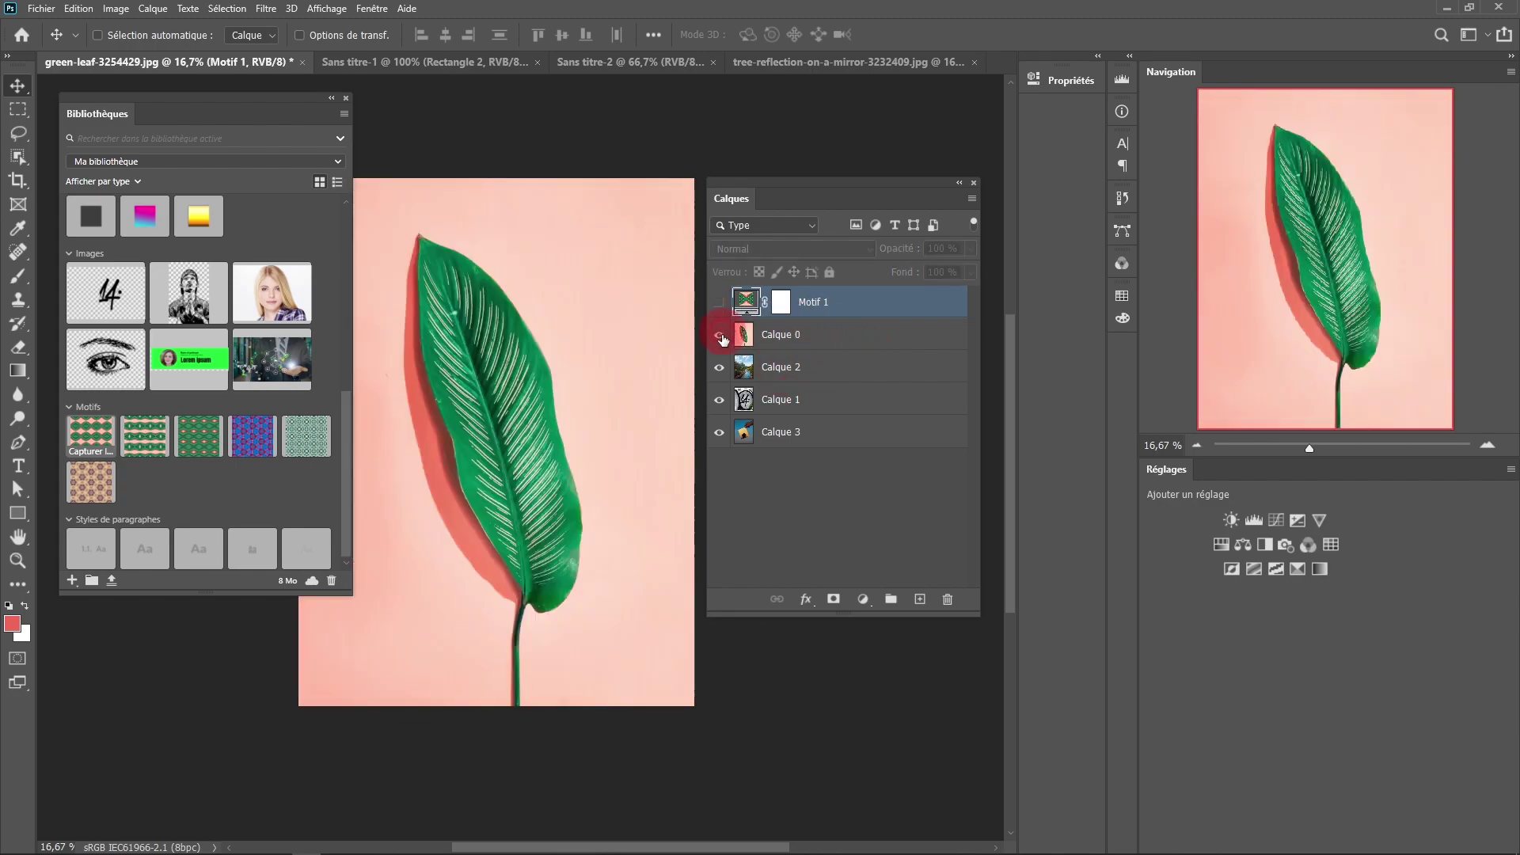
{"action": "left_click", "coordinate": [839, 373]}
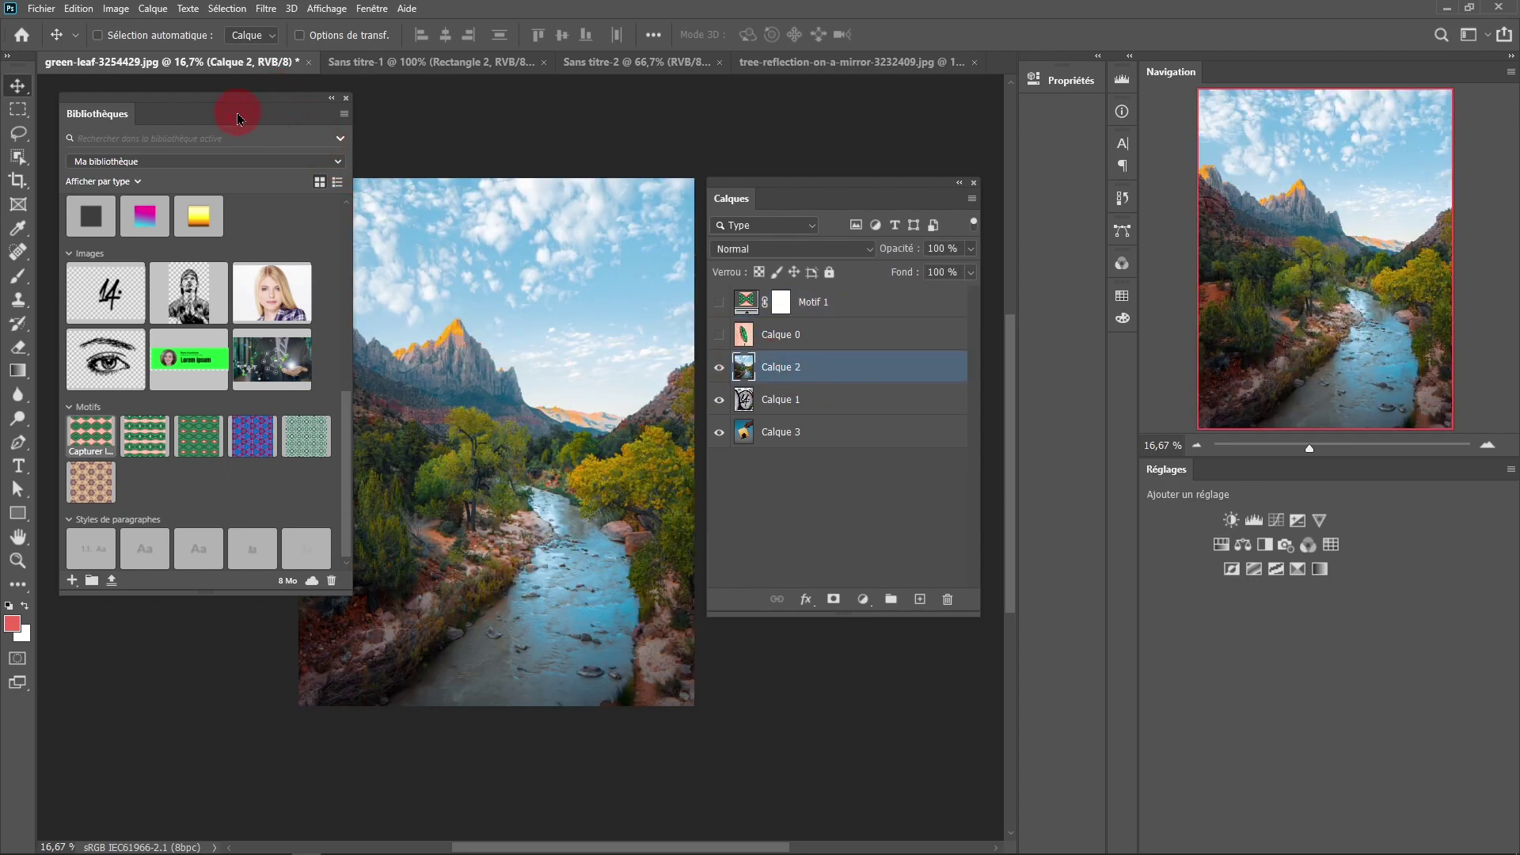
{"action": "left_click_drag", "start_coordinate": [499, 359], "coordinate": [583, 344]}
{"action": "left_click_drag", "start_coordinate": [828, 183], "coordinate": [883, 167]}
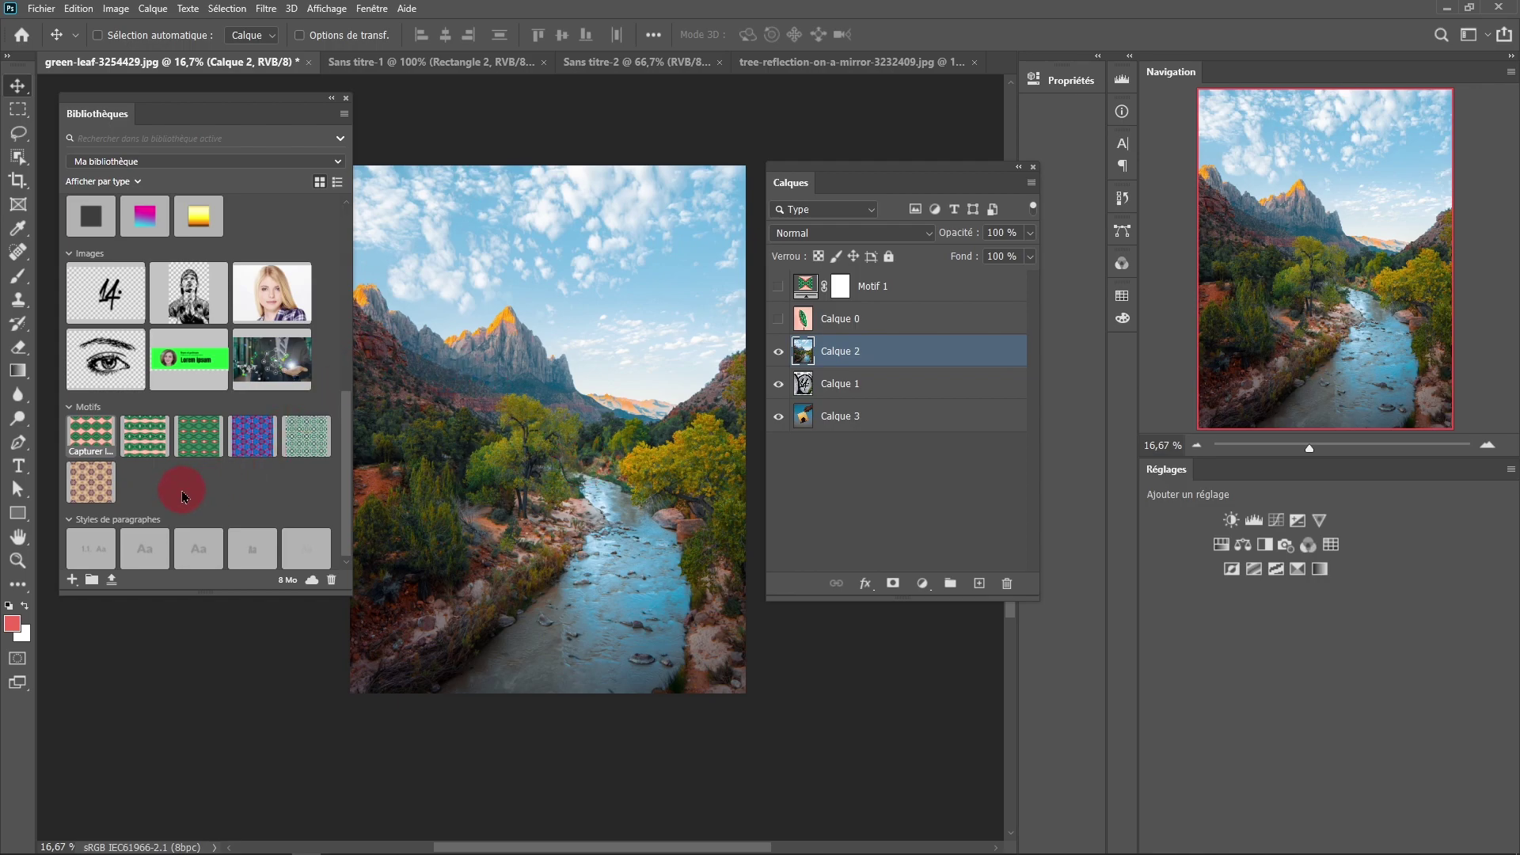
Start creating library elements from the Calque 2 landscape, switch to color palette capture and enlarge the capture window.
{"action": "left_click", "coordinate": [73, 583]}
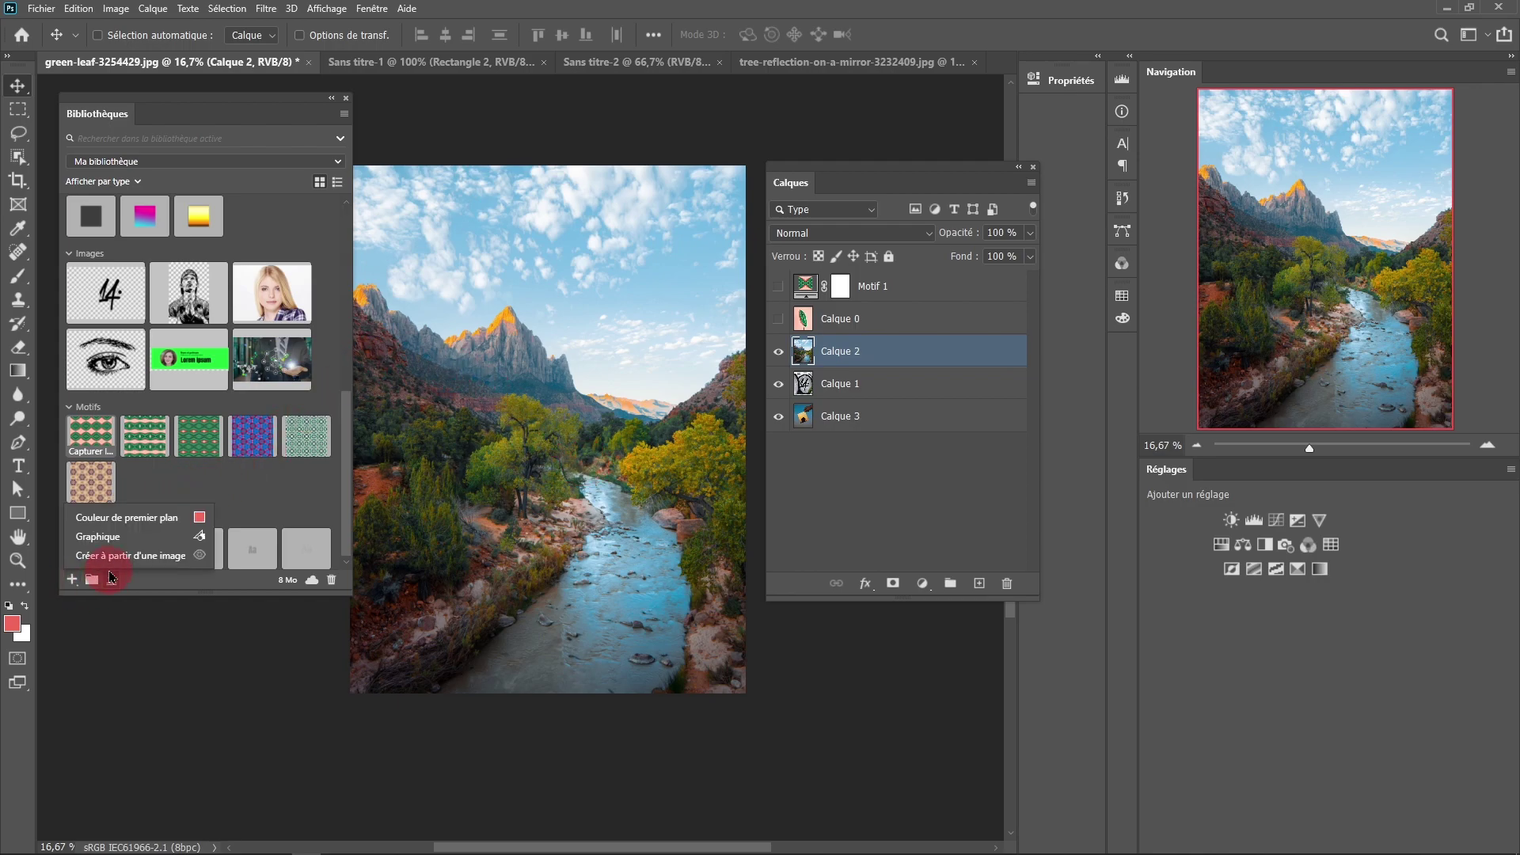
{"action": "left_click", "coordinate": [116, 557]}
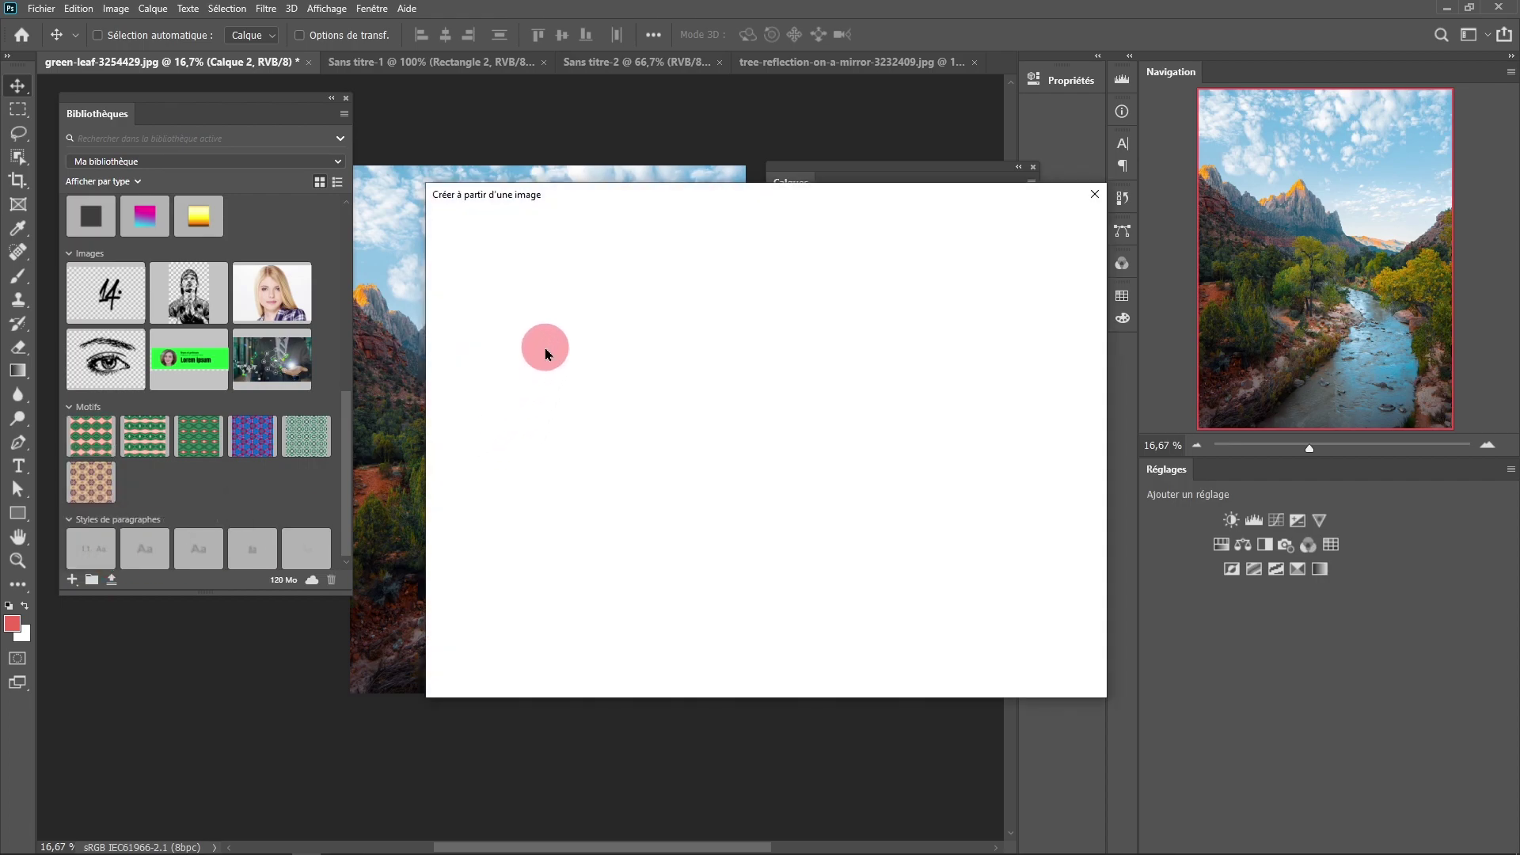
{"action": "left_click", "coordinate": [633, 226]}
{"action": "left_click_drag", "start_coordinate": [427, 602], "coordinate": [123, 668]}
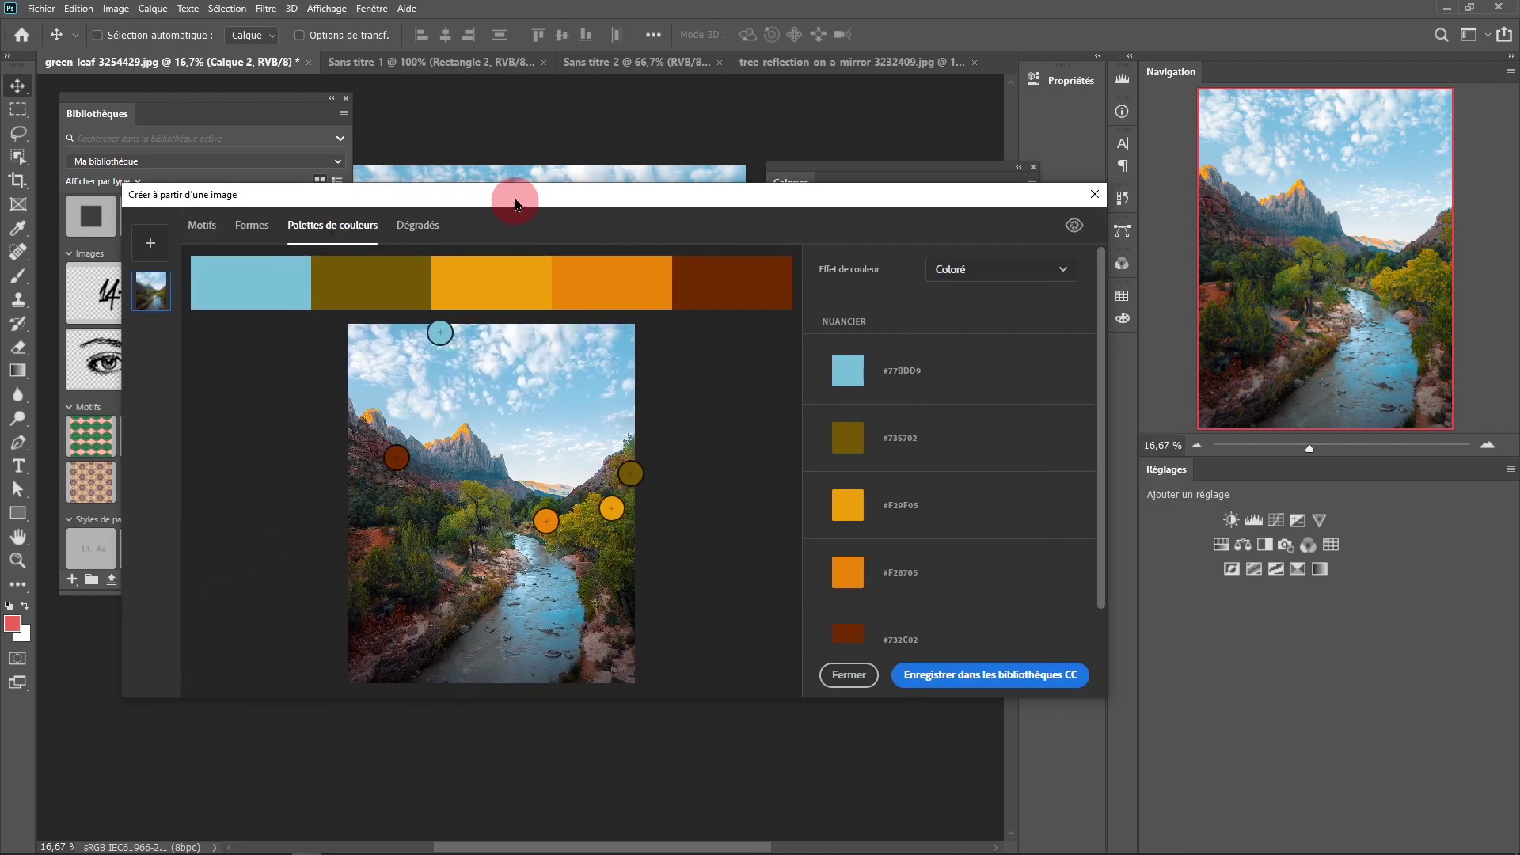
{"action": "left_click_drag", "start_coordinate": [516, 207], "coordinate": [498, 106]}
{"action": "left_click_drag", "start_coordinate": [493, 606], "coordinate": [515, 786]}
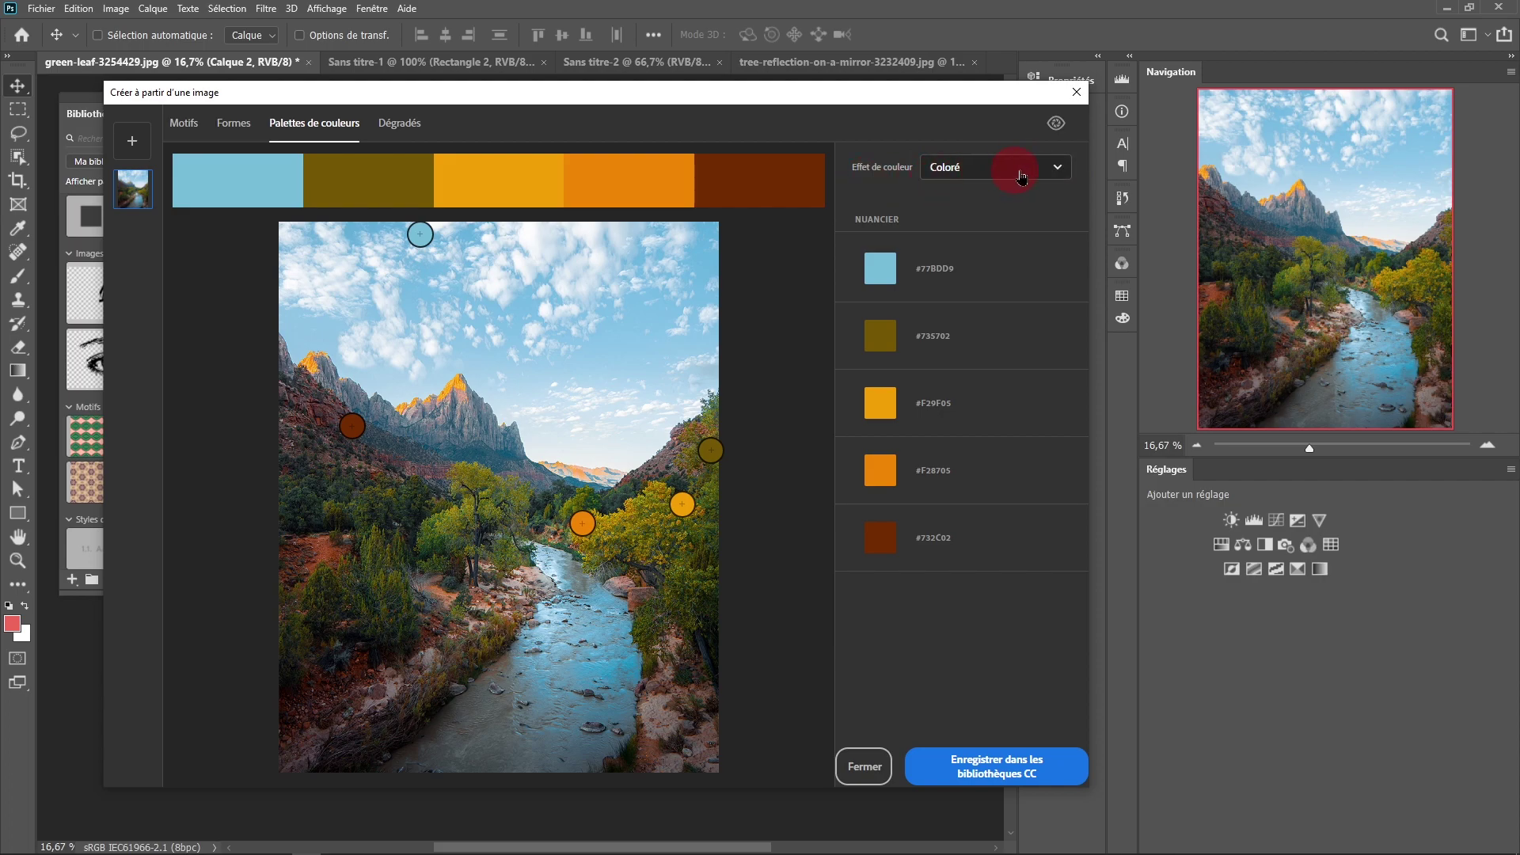
Try the palette's color effects Lumineux, Adouci, Profond, Sombre and Aucun in turn.
{"action": "left_click", "coordinate": [1059, 169]}
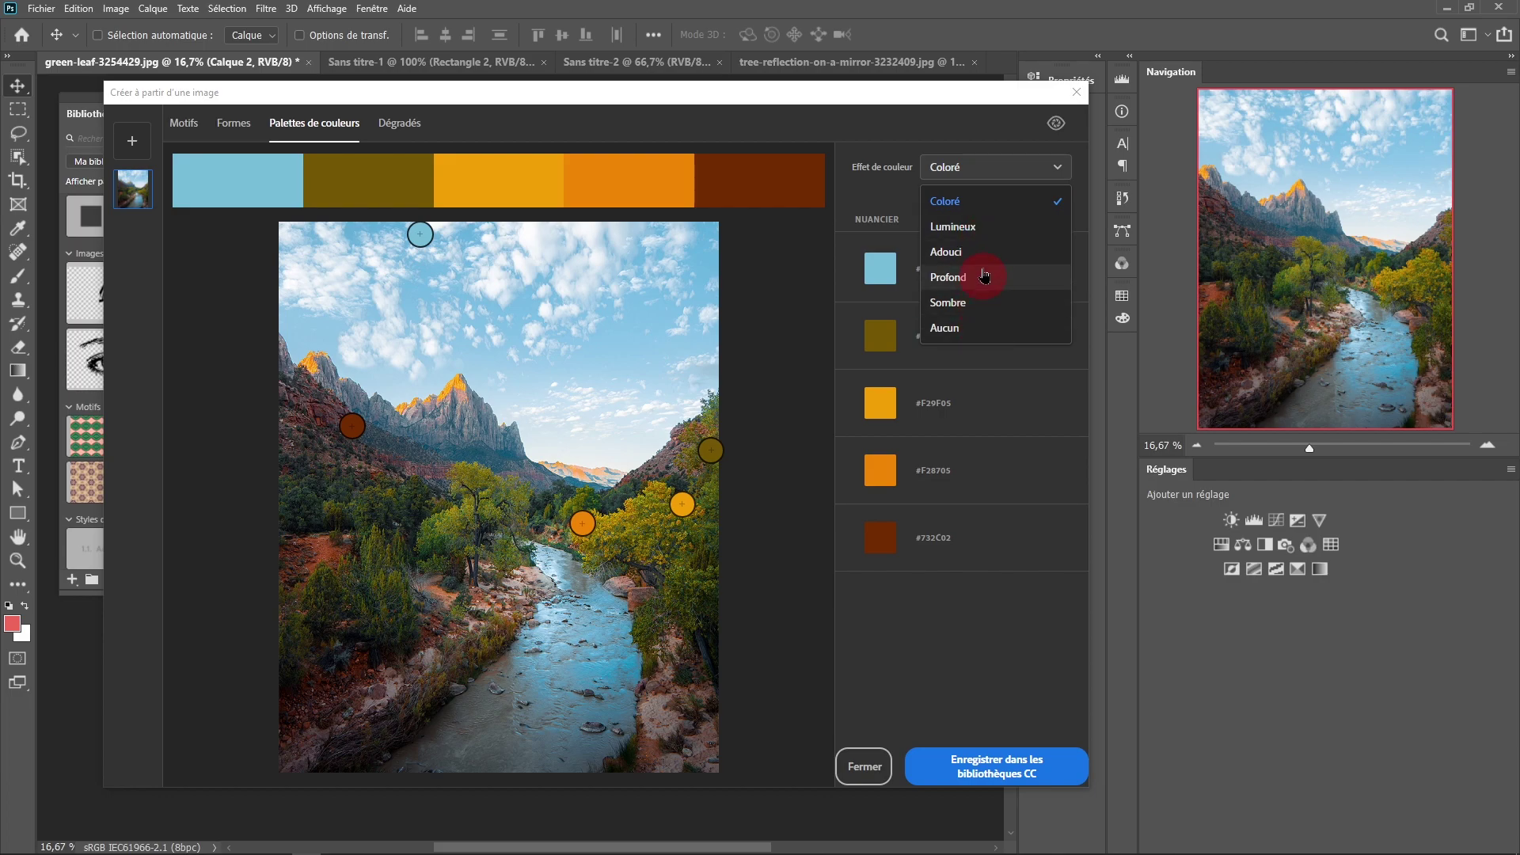
{"action": "left_click", "coordinate": [1010, 233]}
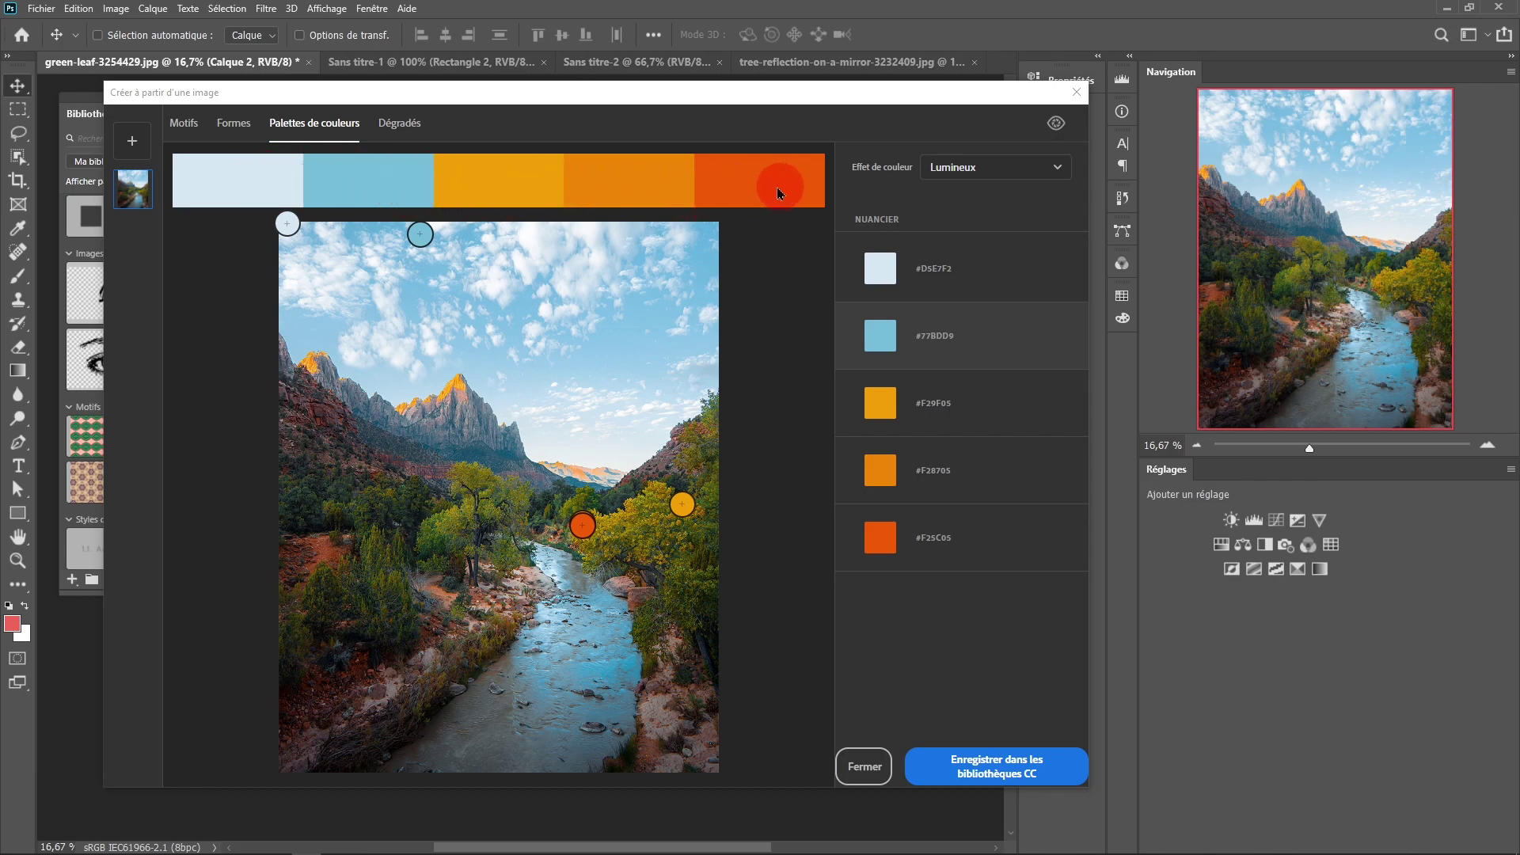
{"action": "left_click", "coordinate": [1025, 167]}
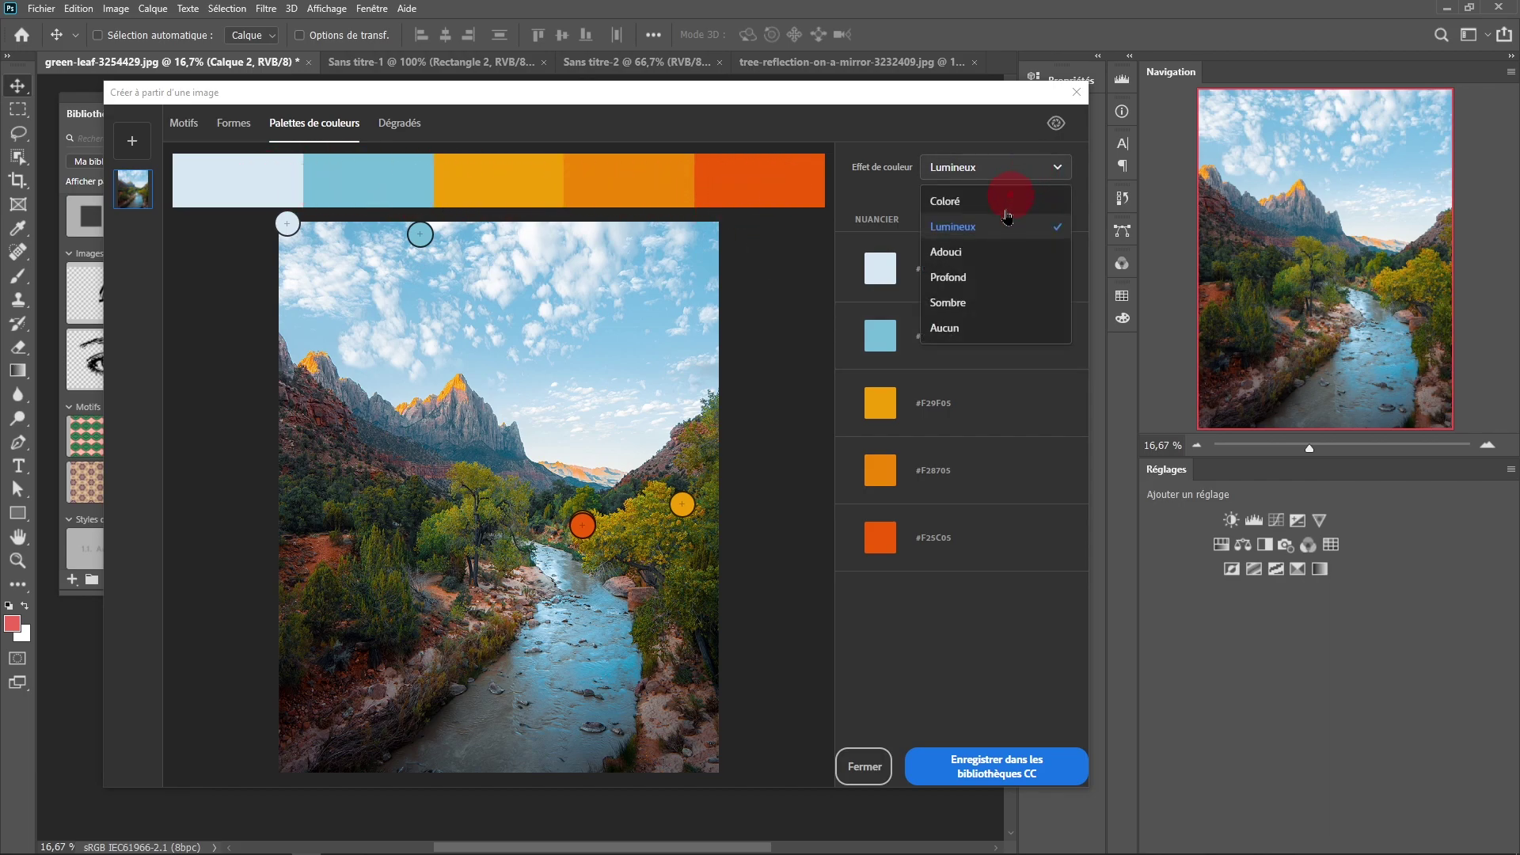
{"action": "left_click", "coordinate": [982, 253]}
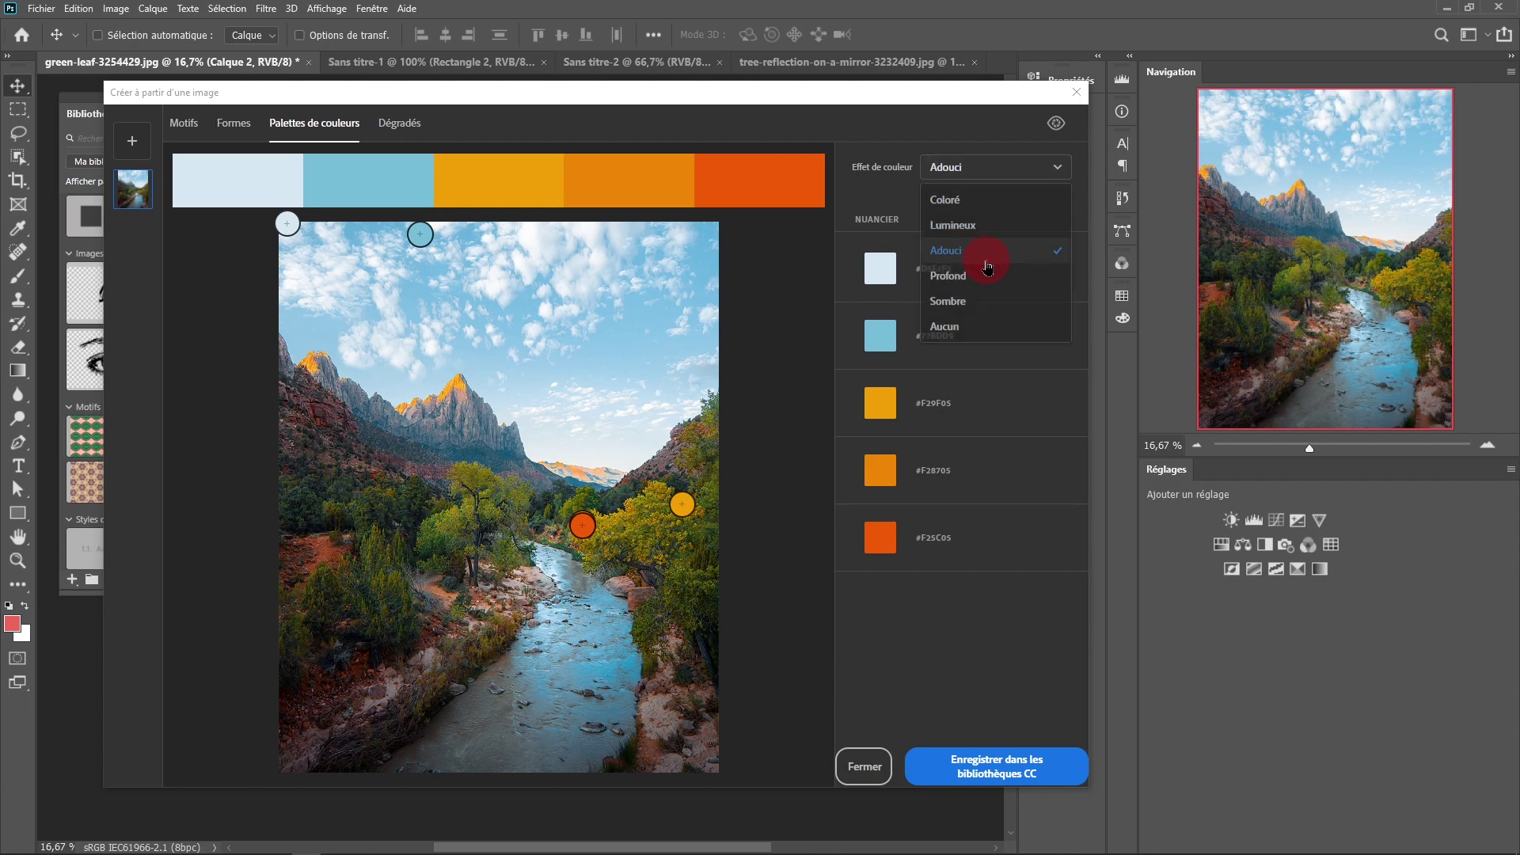
{"action": "left_click", "coordinate": [984, 170]}
{"action": "left_click", "coordinate": [973, 279]}
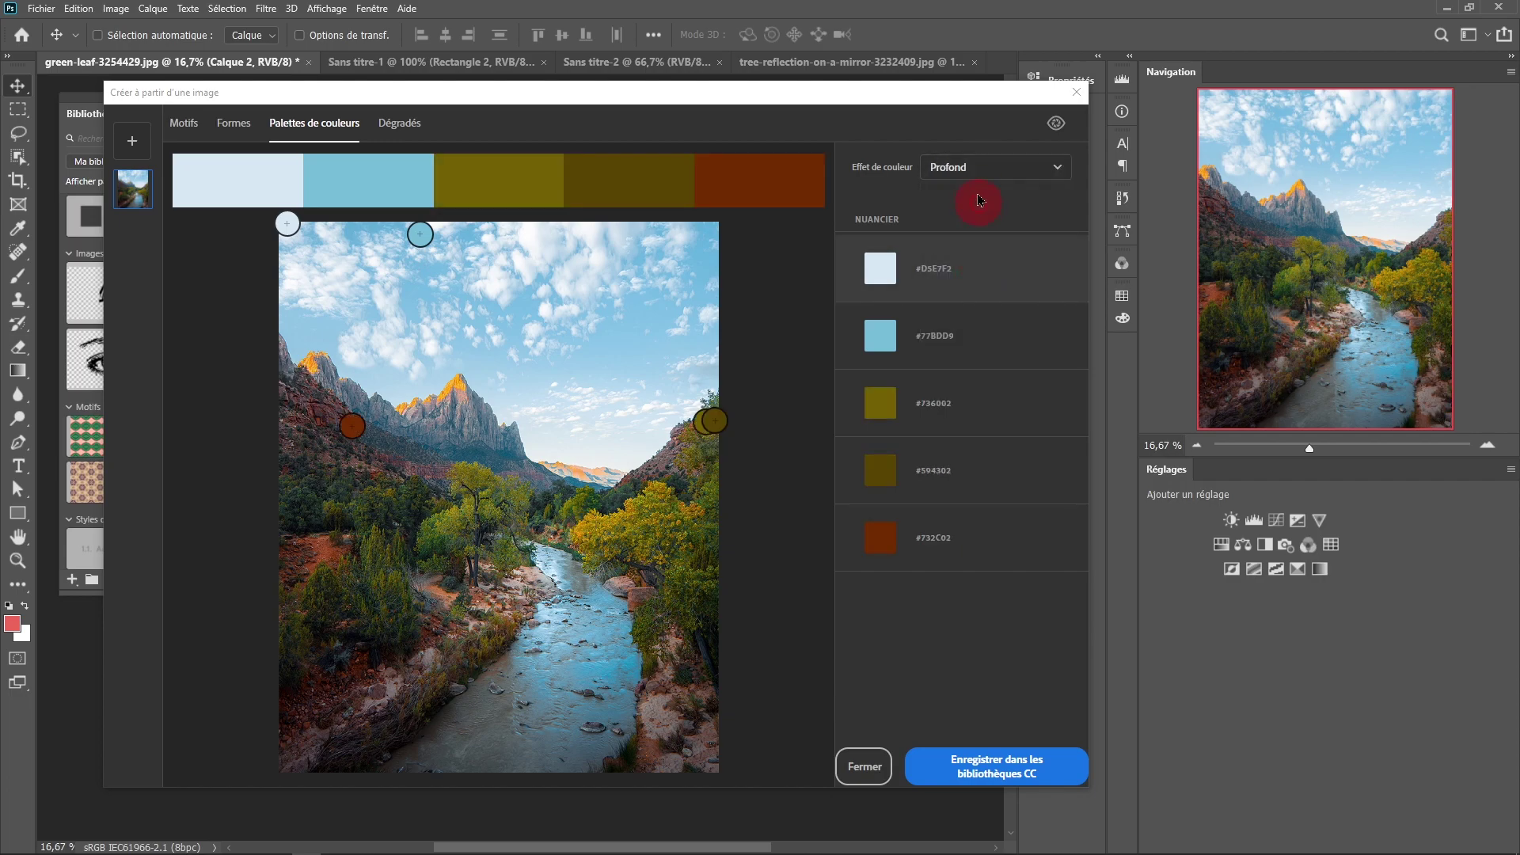
{"action": "left_click", "coordinate": [973, 176]}
{"action": "left_click", "coordinate": [958, 301]}
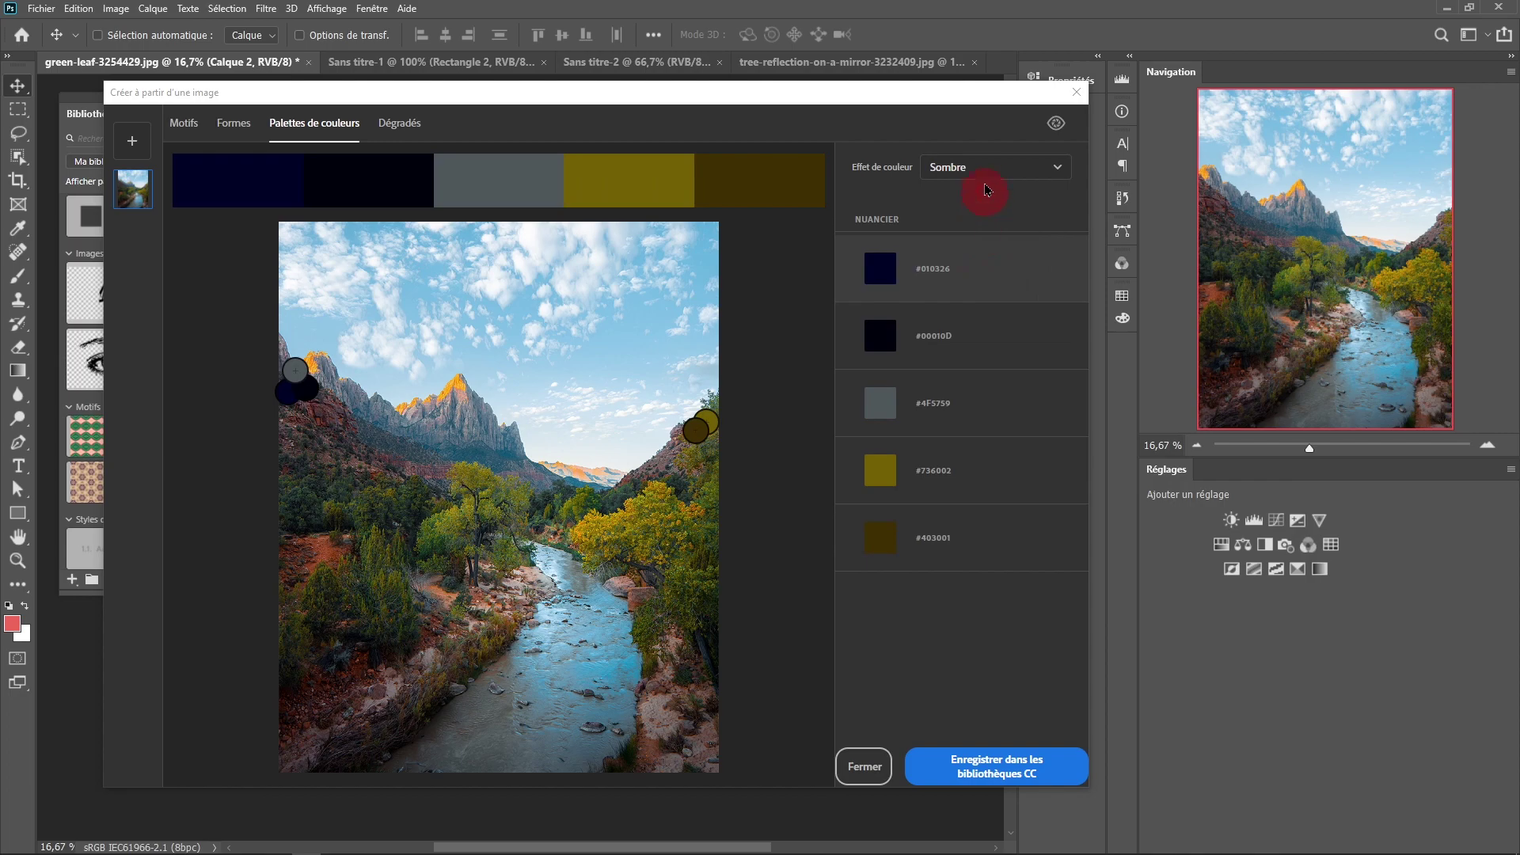
{"action": "left_click", "coordinate": [981, 169]}
{"action": "left_click", "coordinate": [971, 331]}
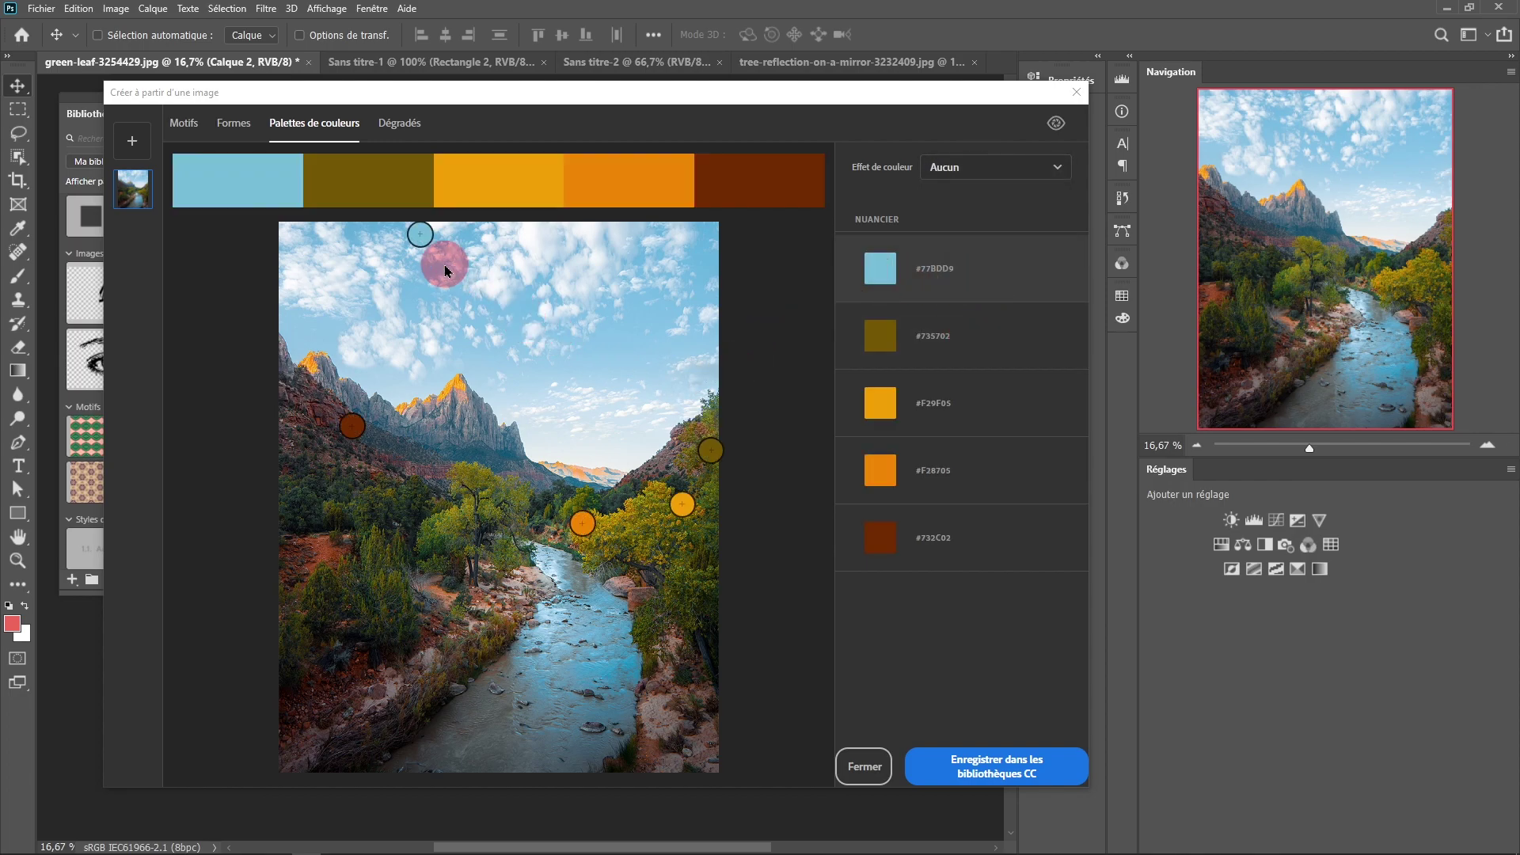
Try repositioning the blue and olive color samples in the sky and the brown sample on the rocks, resetting to Coloré in between.
{"action": "left_click_drag", "start_coordinate": [427, 238], "coordinate": [634, 320]}
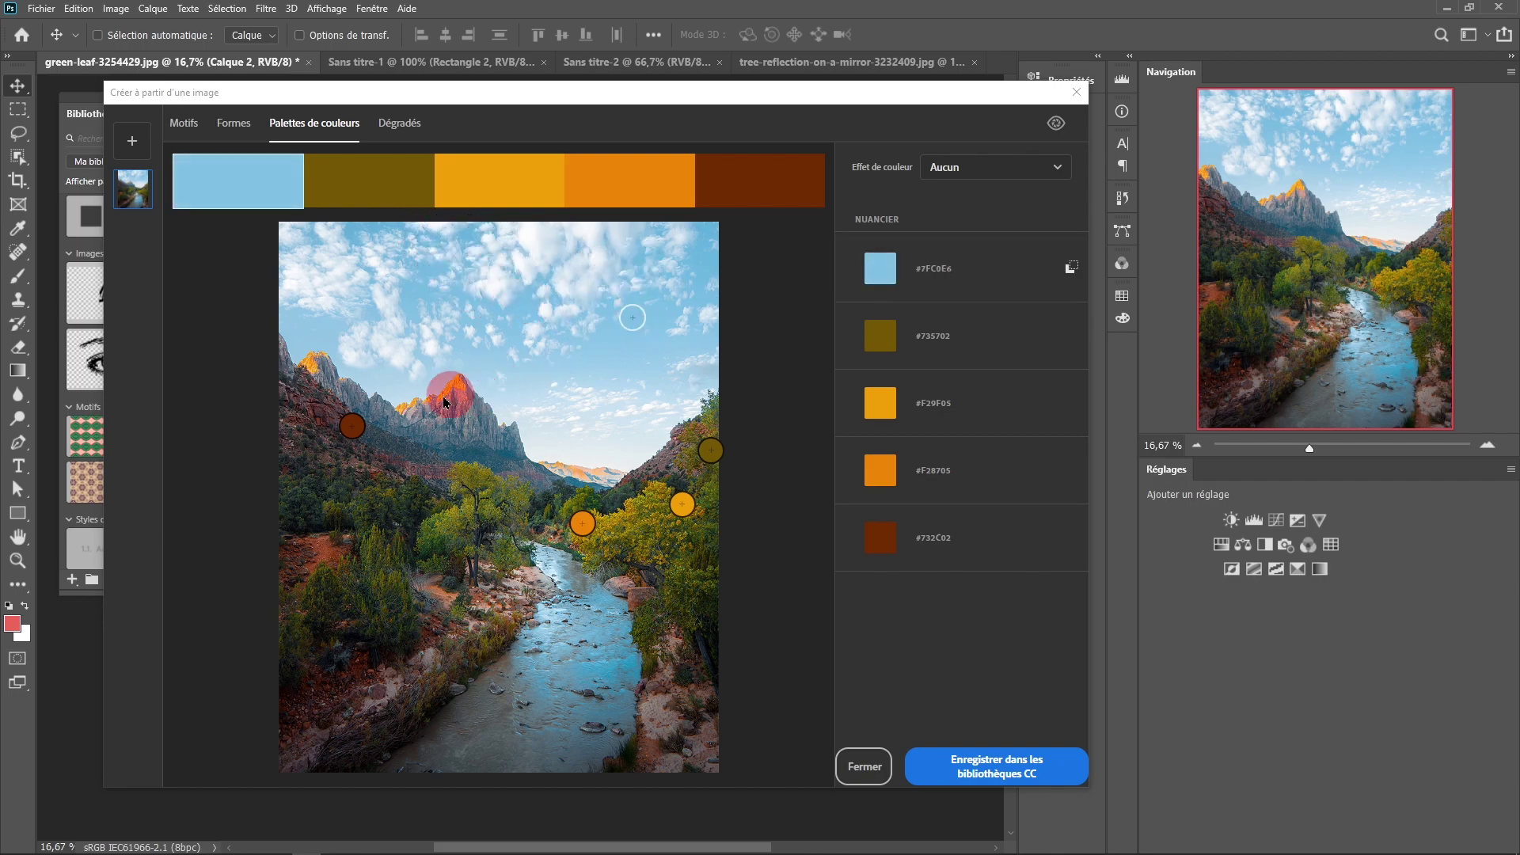
{"action": "left_click", "coordinate": [973, 348]}
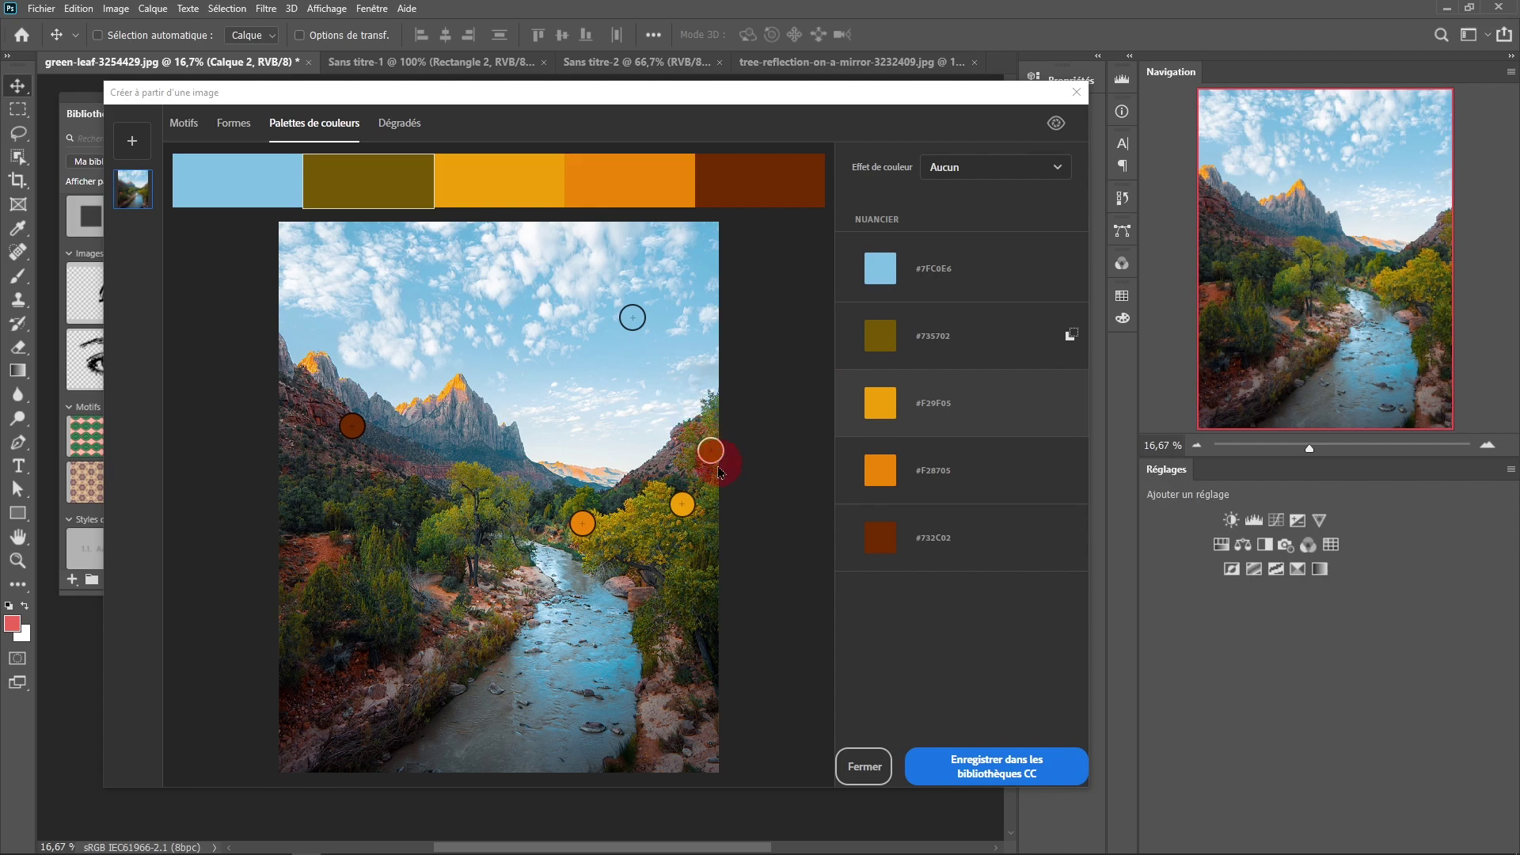
{"action": "left_click_drag", "start_coordinate": [711, 450], "coordinate": [550, 372]}
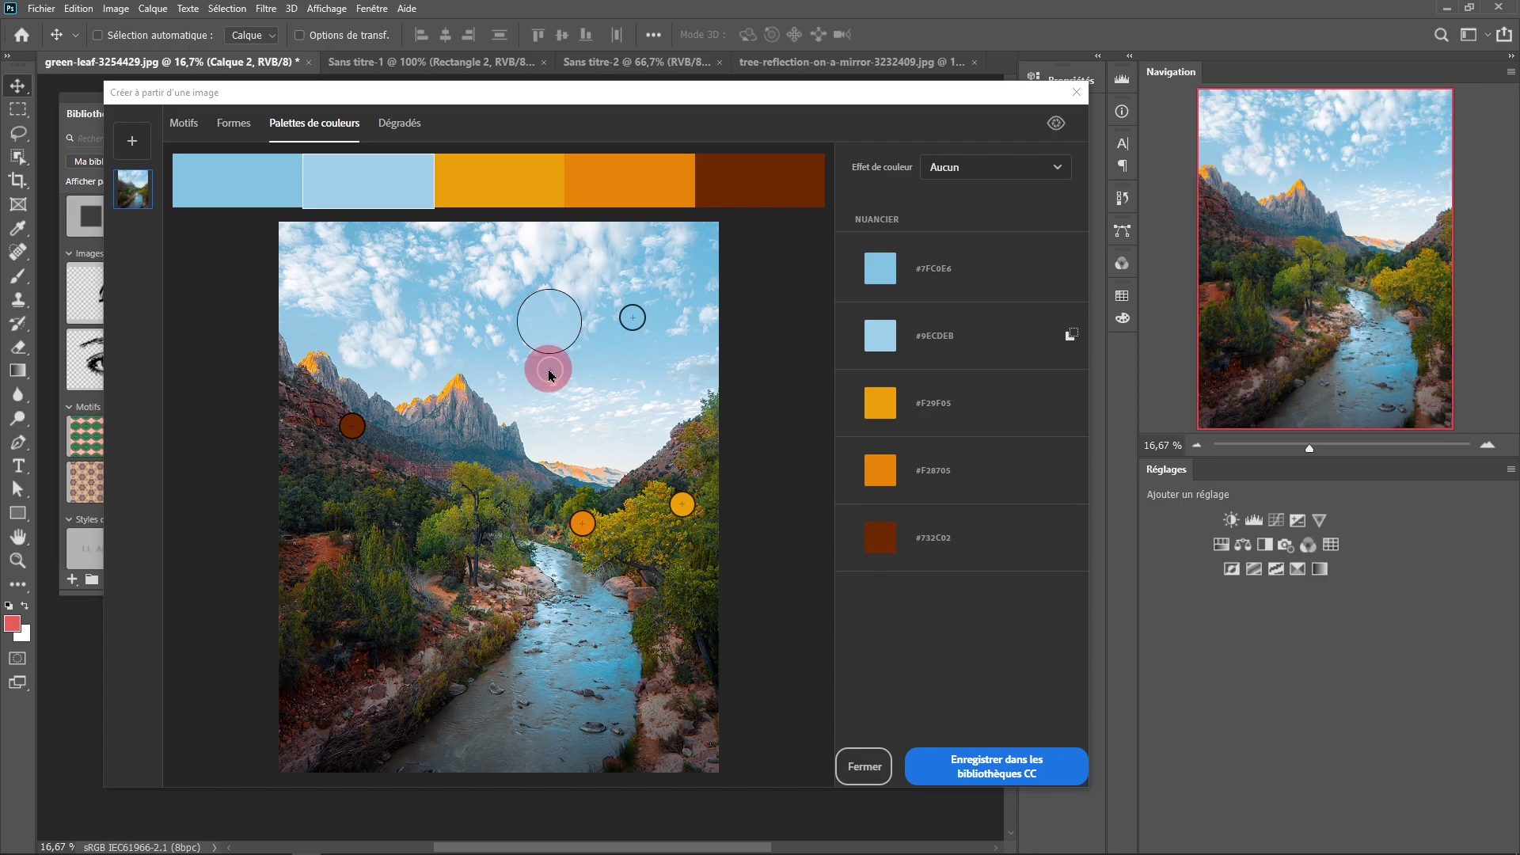
{"action": "left_click", "coordinate": [961, 168]}
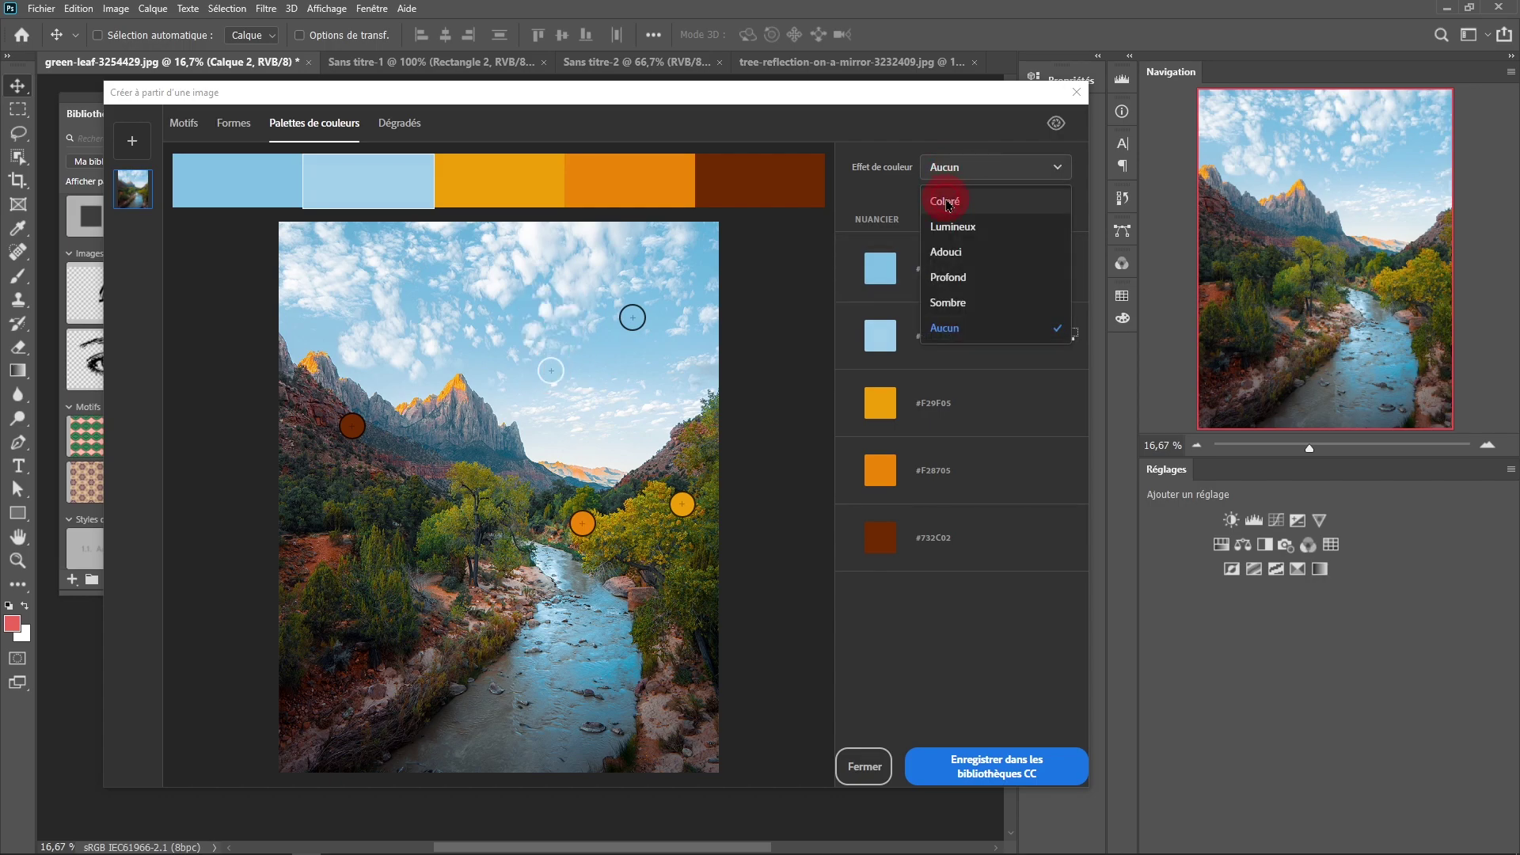
{"action": "left_click", "coordinate": [948, 204]}
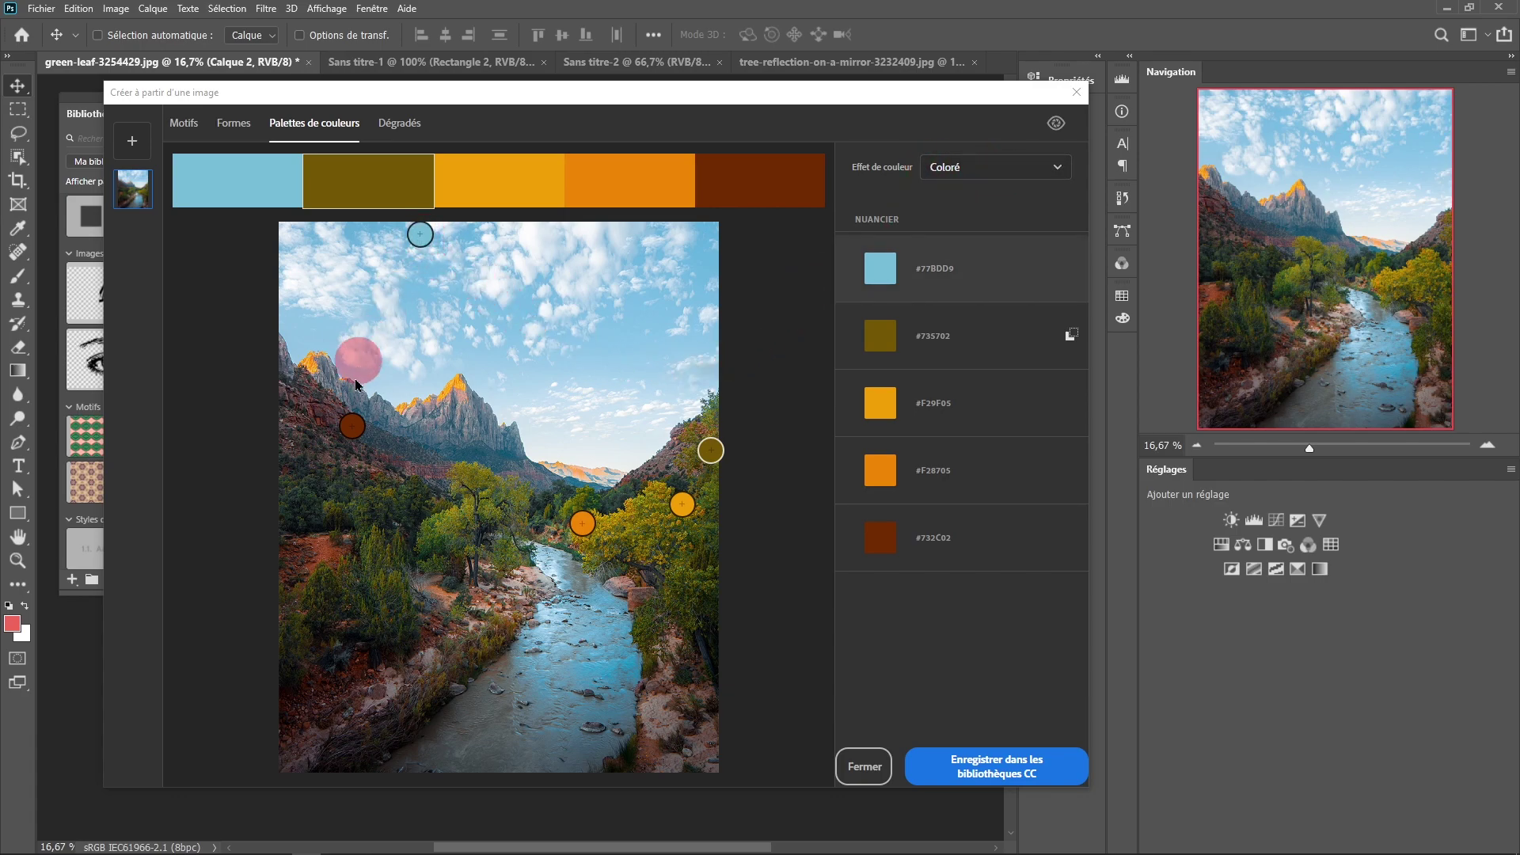
{"action": "mouse_move", "coordinate": [348, 425]}
{"action": "left_mouse_down"}
{"action": "mouse_move", "coordinate": [414, 412]}
{"action": "mouse_move", "coordinate": [339, 456]}
{"action": "mouse_move", "coordinate": [344, 485]}
{"action": "mouse_move", "coordinate": [361, 445]}
{"action": "left_mouse_up"}
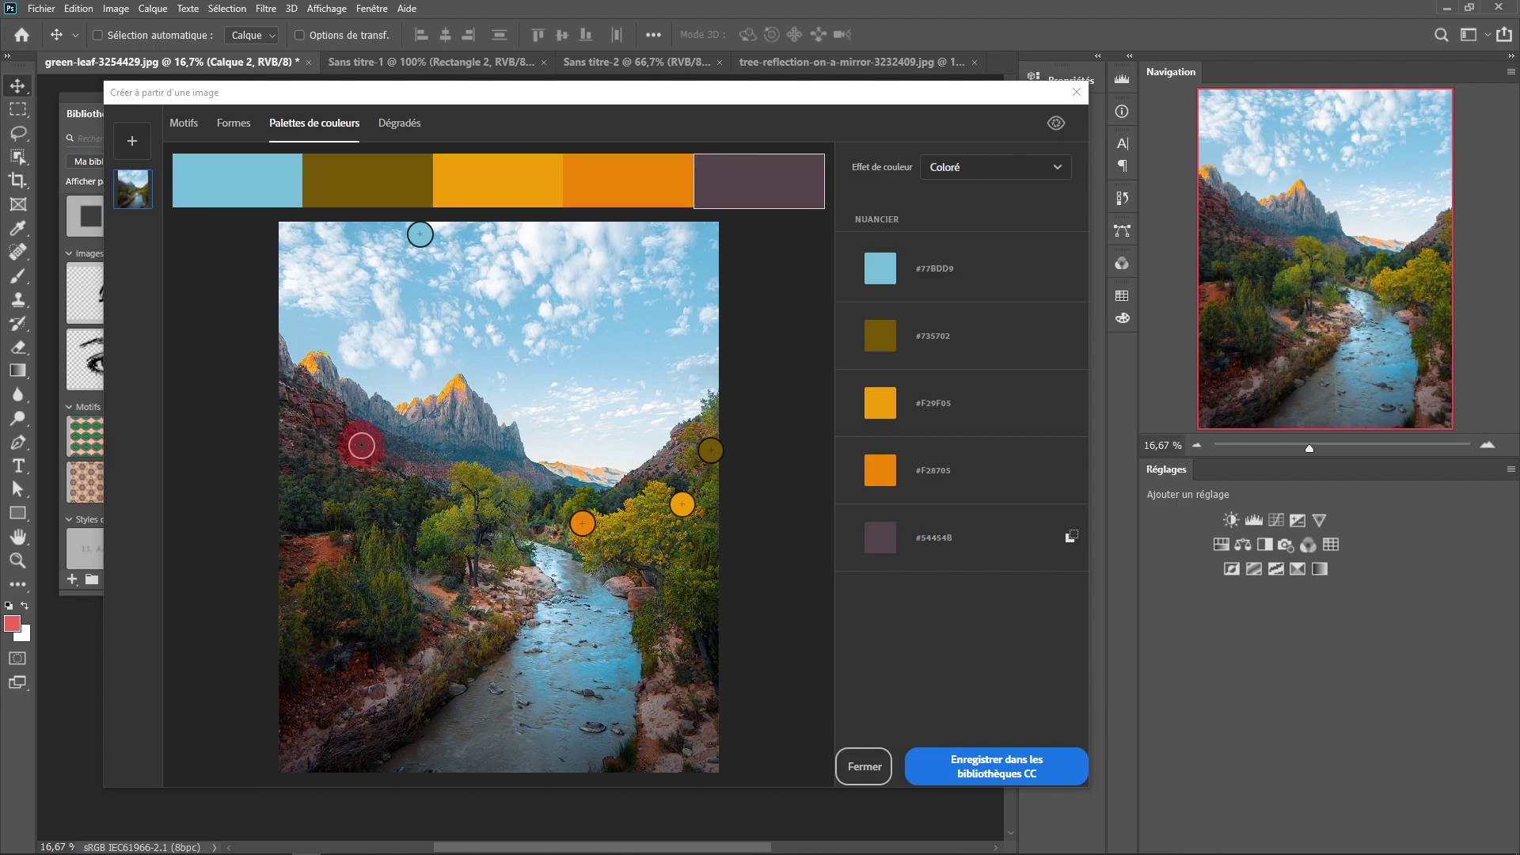
Set the palette's color effect to Lumineux, save the palette to the CC libraries and close the capture window.
{"action": "left_click", "coordinate": [970, 167]}
{"action": "left_click", "coordinate": [962, 236]}
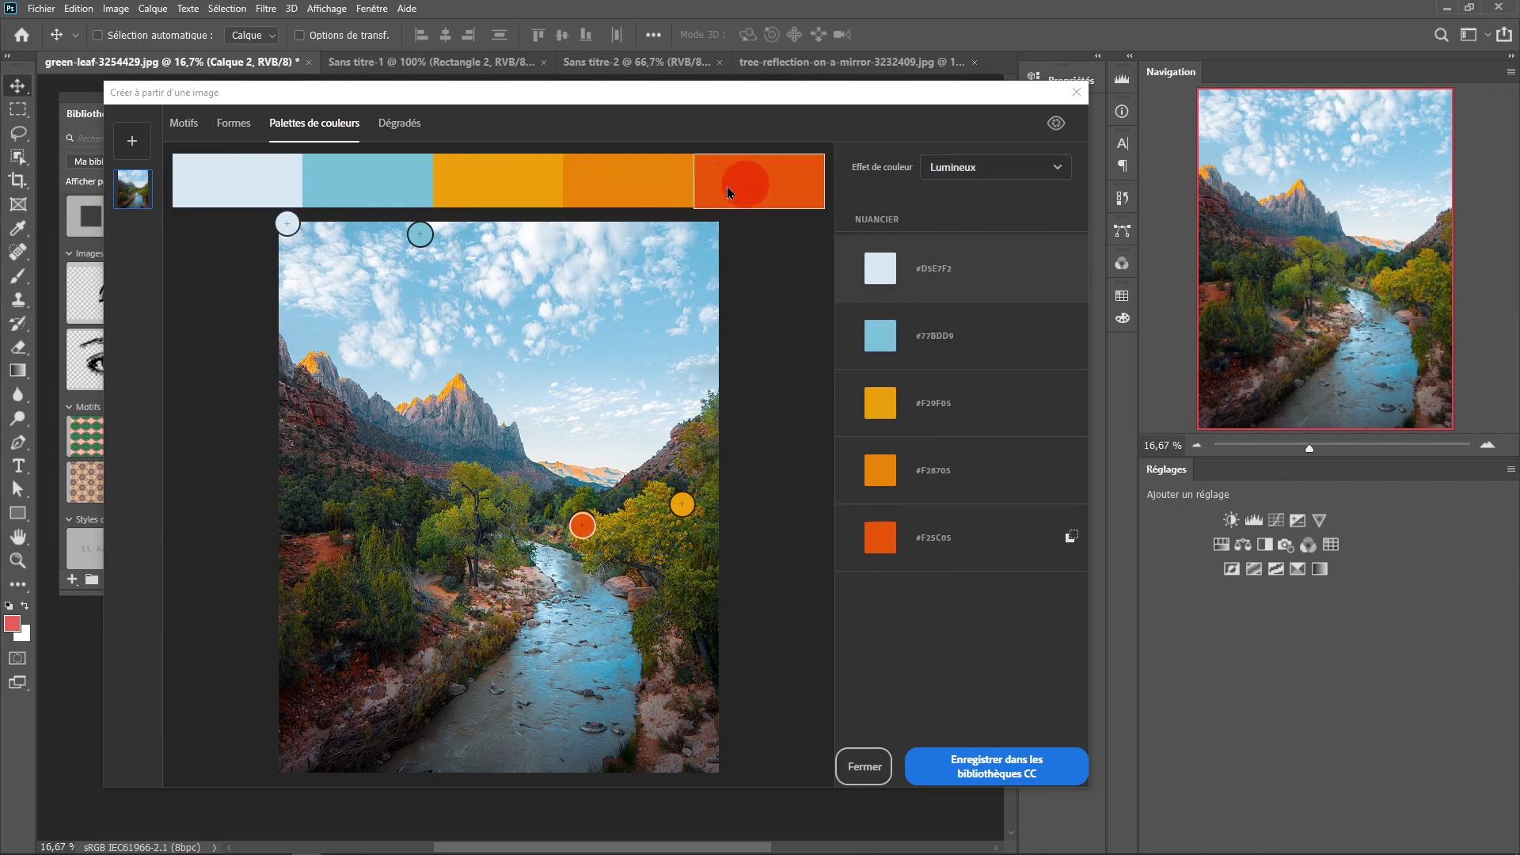
{"action": "left_click", "coordinate": [965, 773]}
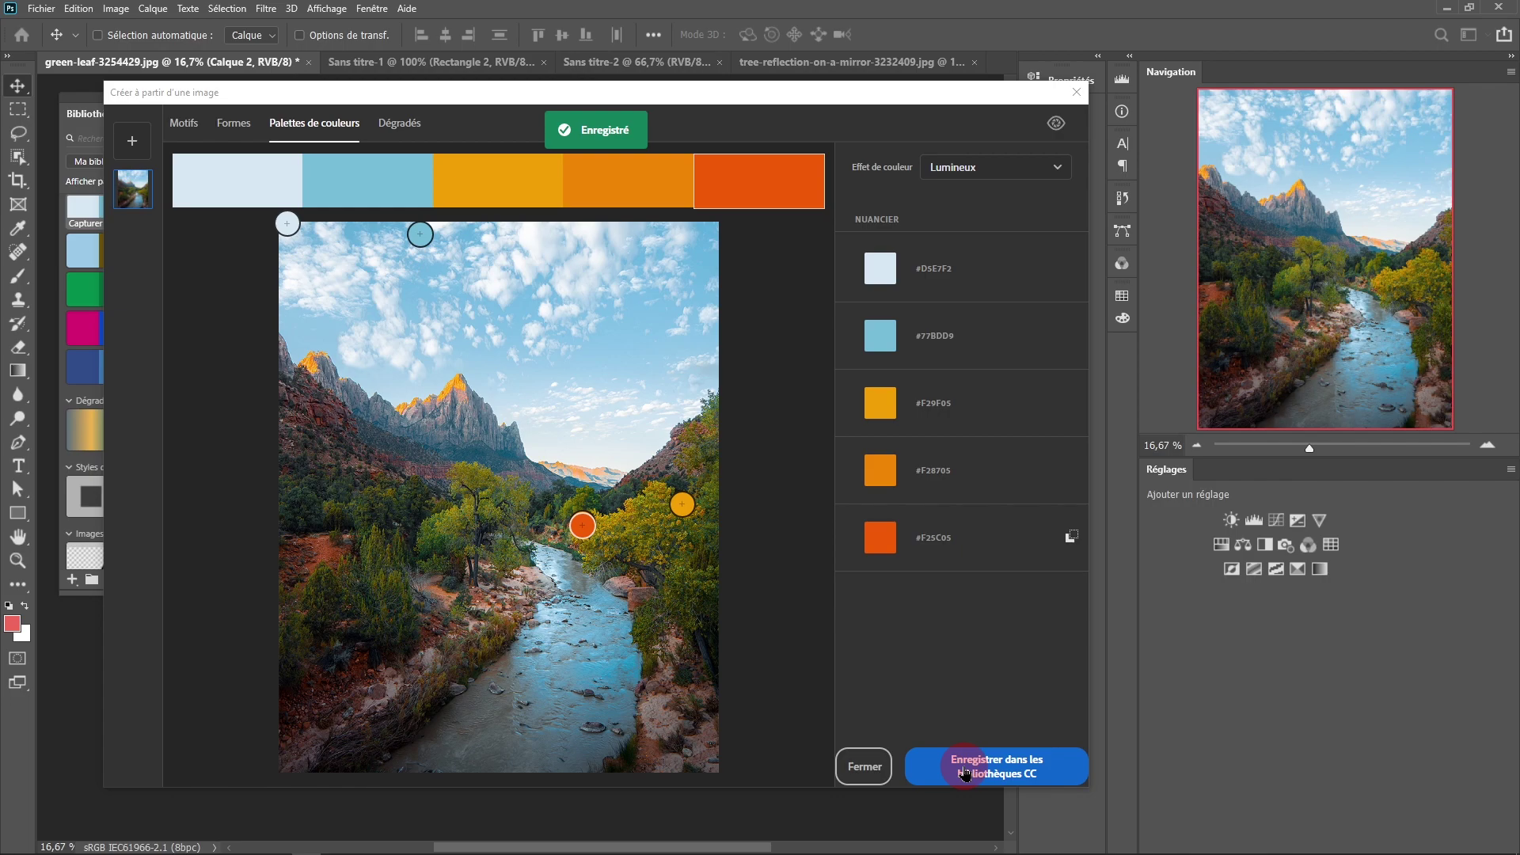
{"action": "left_click", "coordinate": [864, 765]}
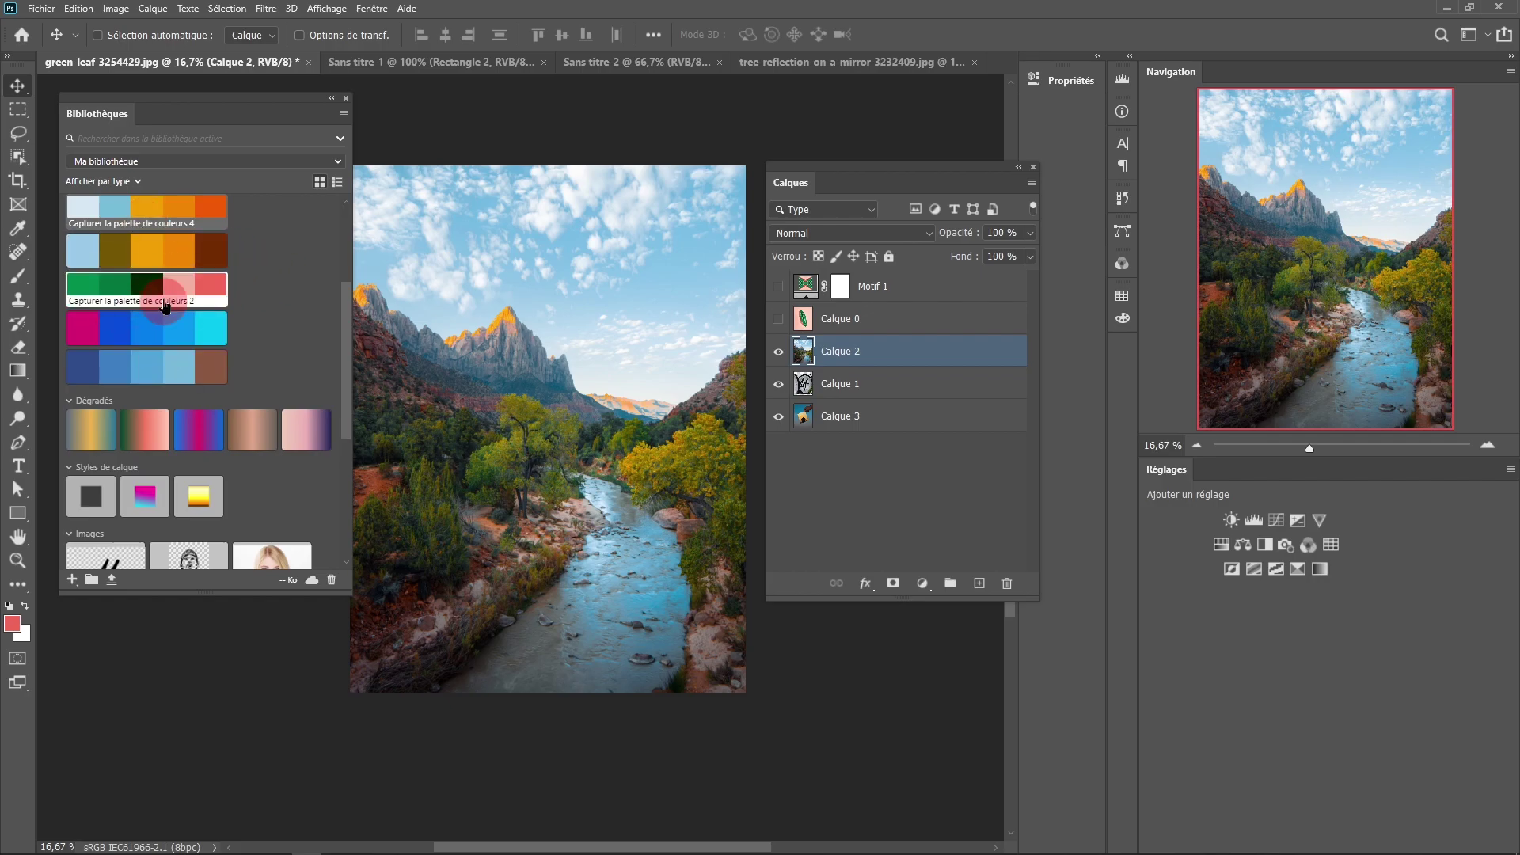
Set the foreground color to orange #F28705 from the library's Capturer la palette de couleurs 3.
{"action": "left_click", "coordinate": [13, 630]}
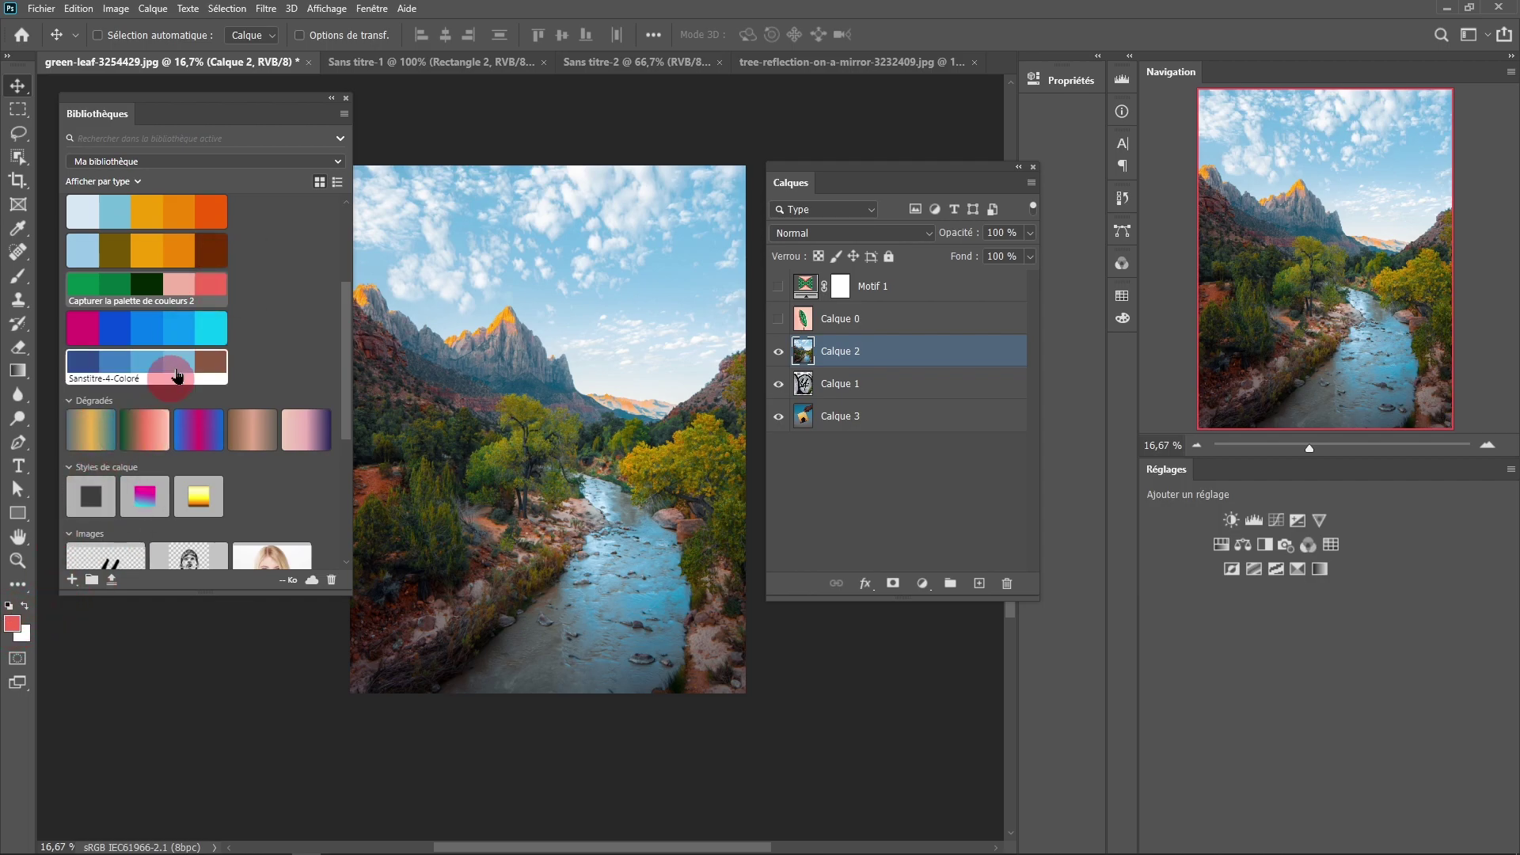
{"action": "left_click", "coordinate": [179, 250]}
{"action": "left_click", "coordinate": [238, 120]}
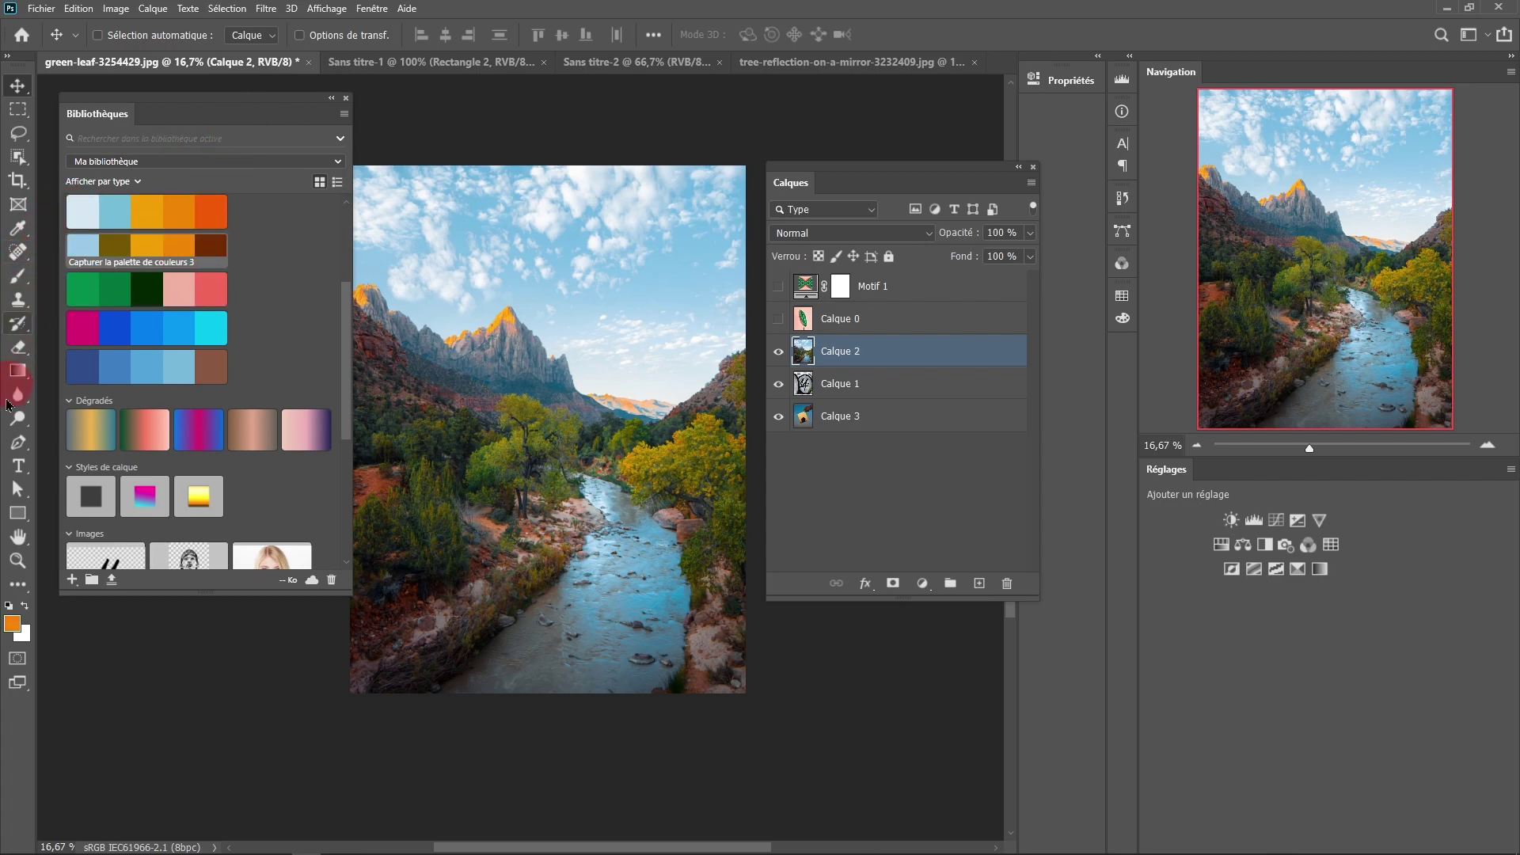
Activate the Text tool and set its color to dark green #022601 from the library's Capturer la palette de couleurs 2.
{"action": "left_click", "coordinate": [19, 467]}
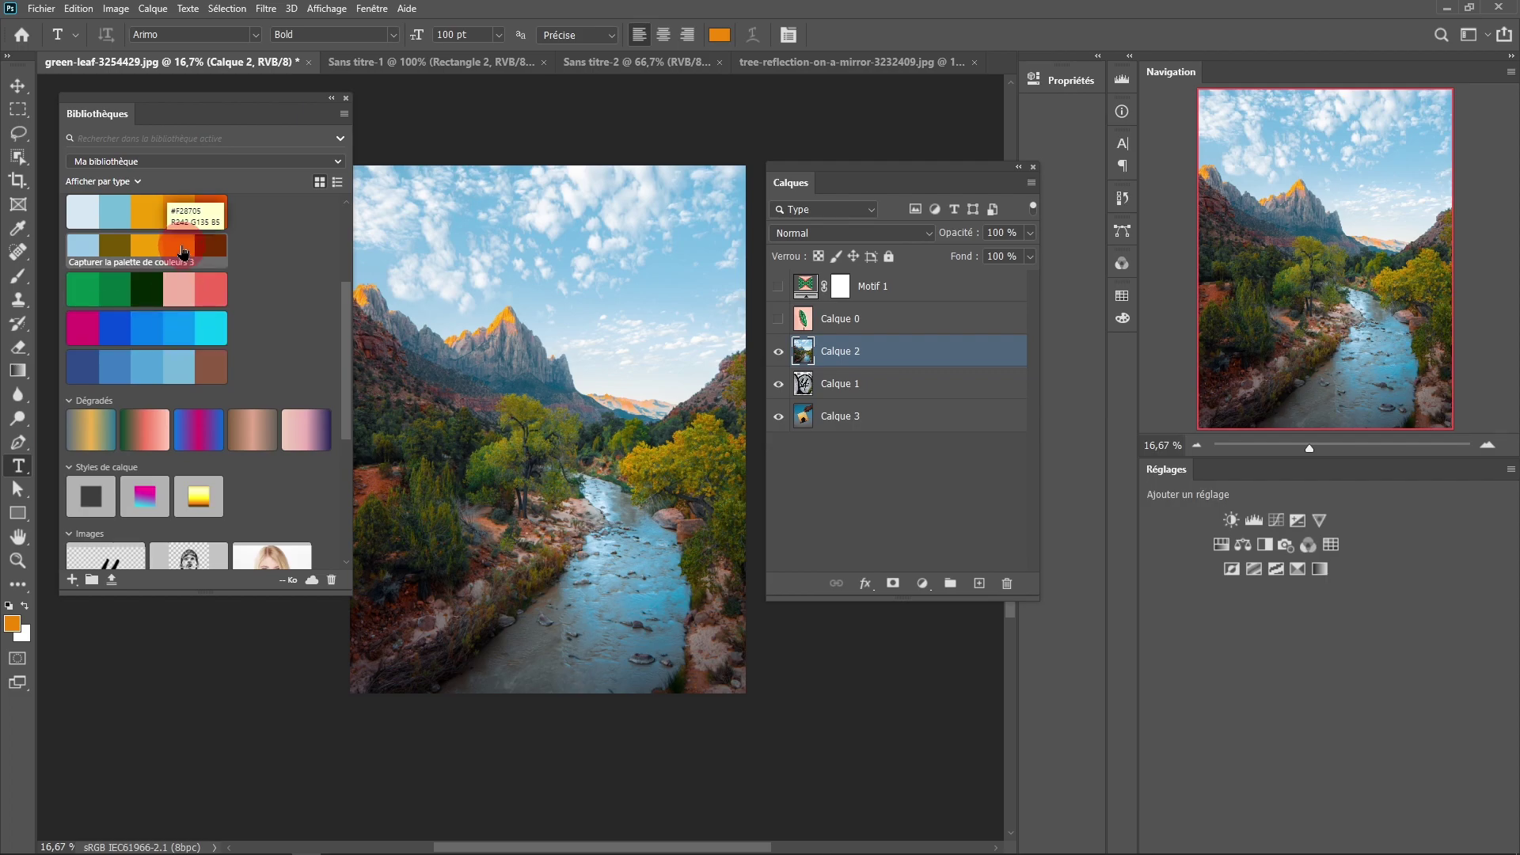
{"action": "left_click", "coordinate": [115, 246]}
{"action": "left_click", "coordinate": [145, 294]}
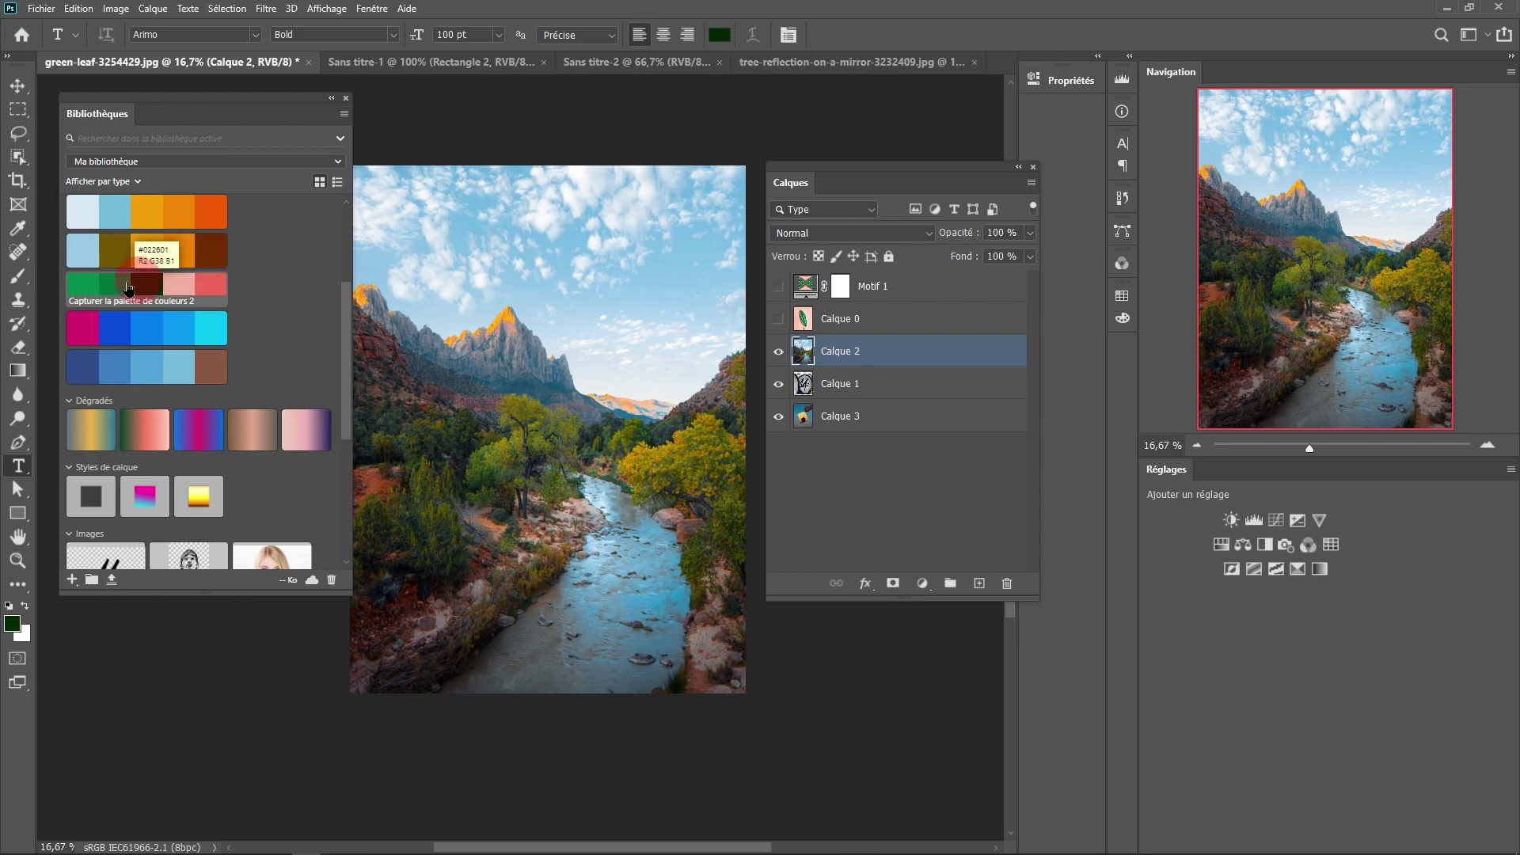
Select Calque 1, start creating library elements from its image, switch to shape capture and enlarge the capture window.
{"action": "left_click", "coordinate": [902, 394]}
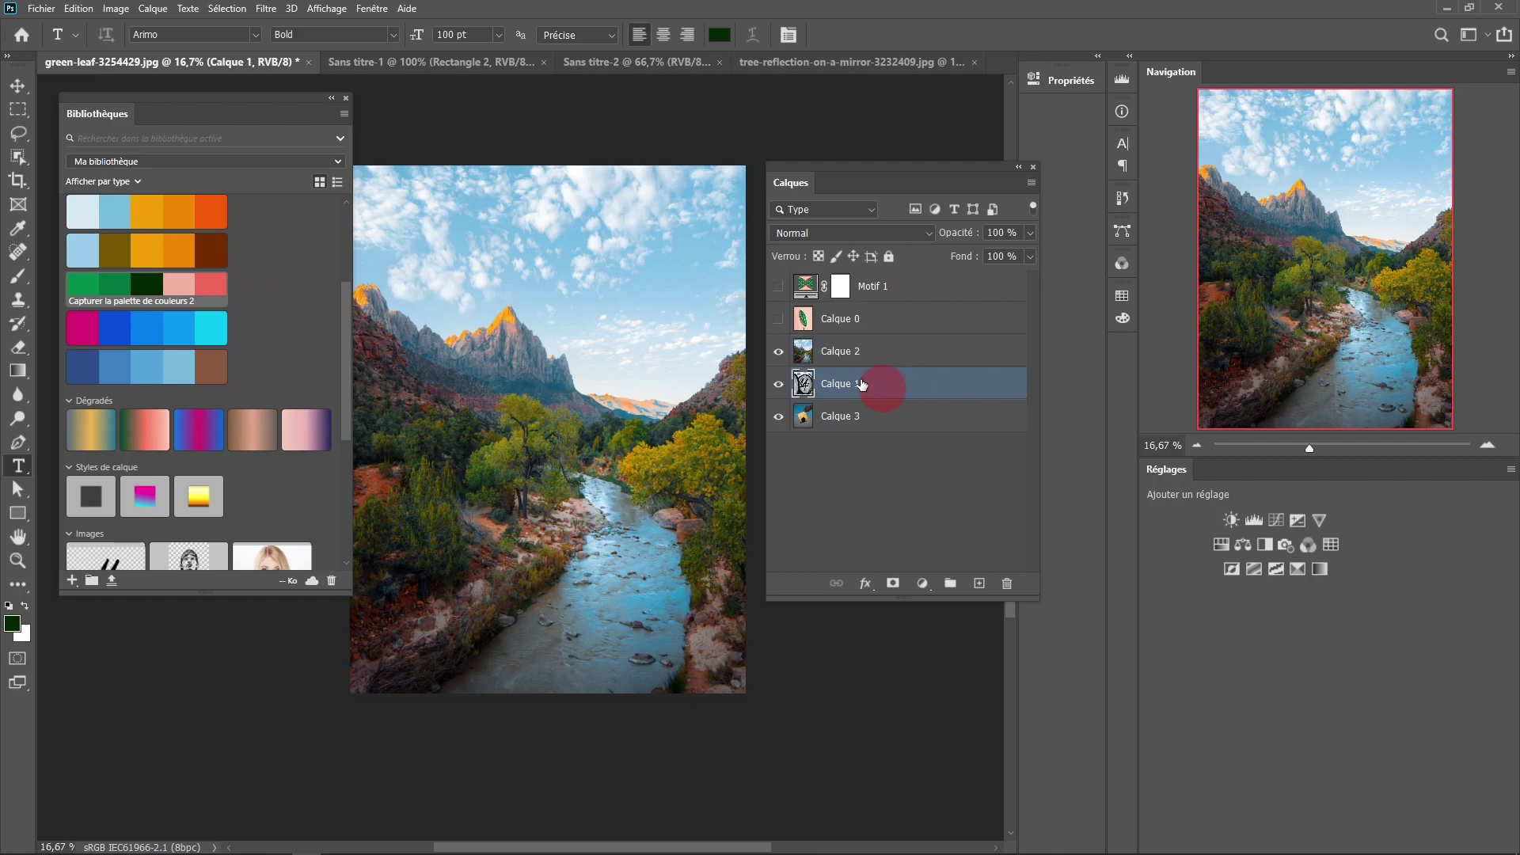
{"action": "left_click", "coordinate": [72, 582]}
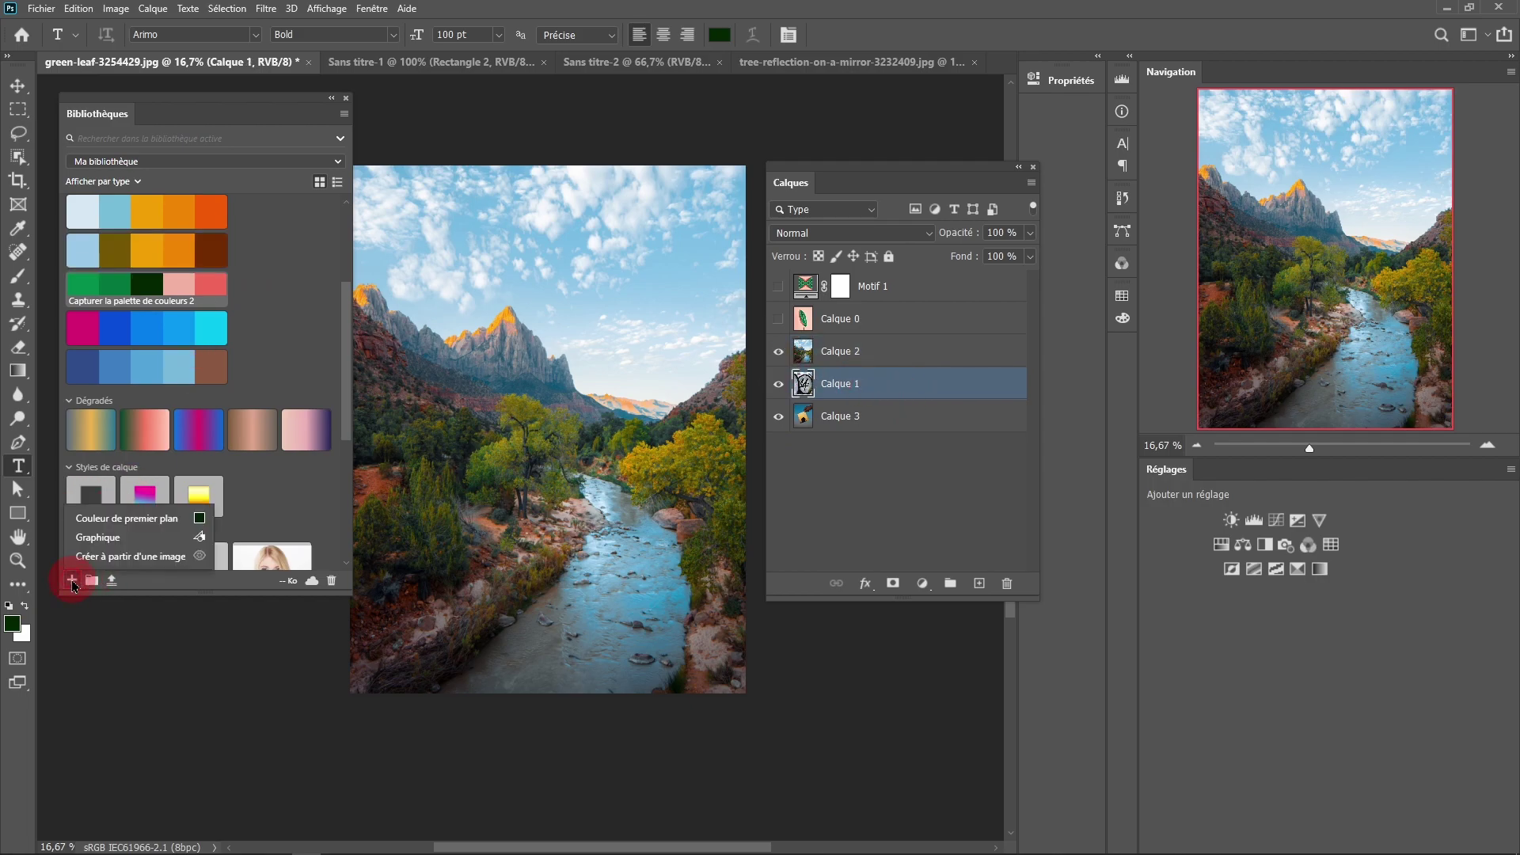
{"action": "left_click", "coordinate": [116, 555]}
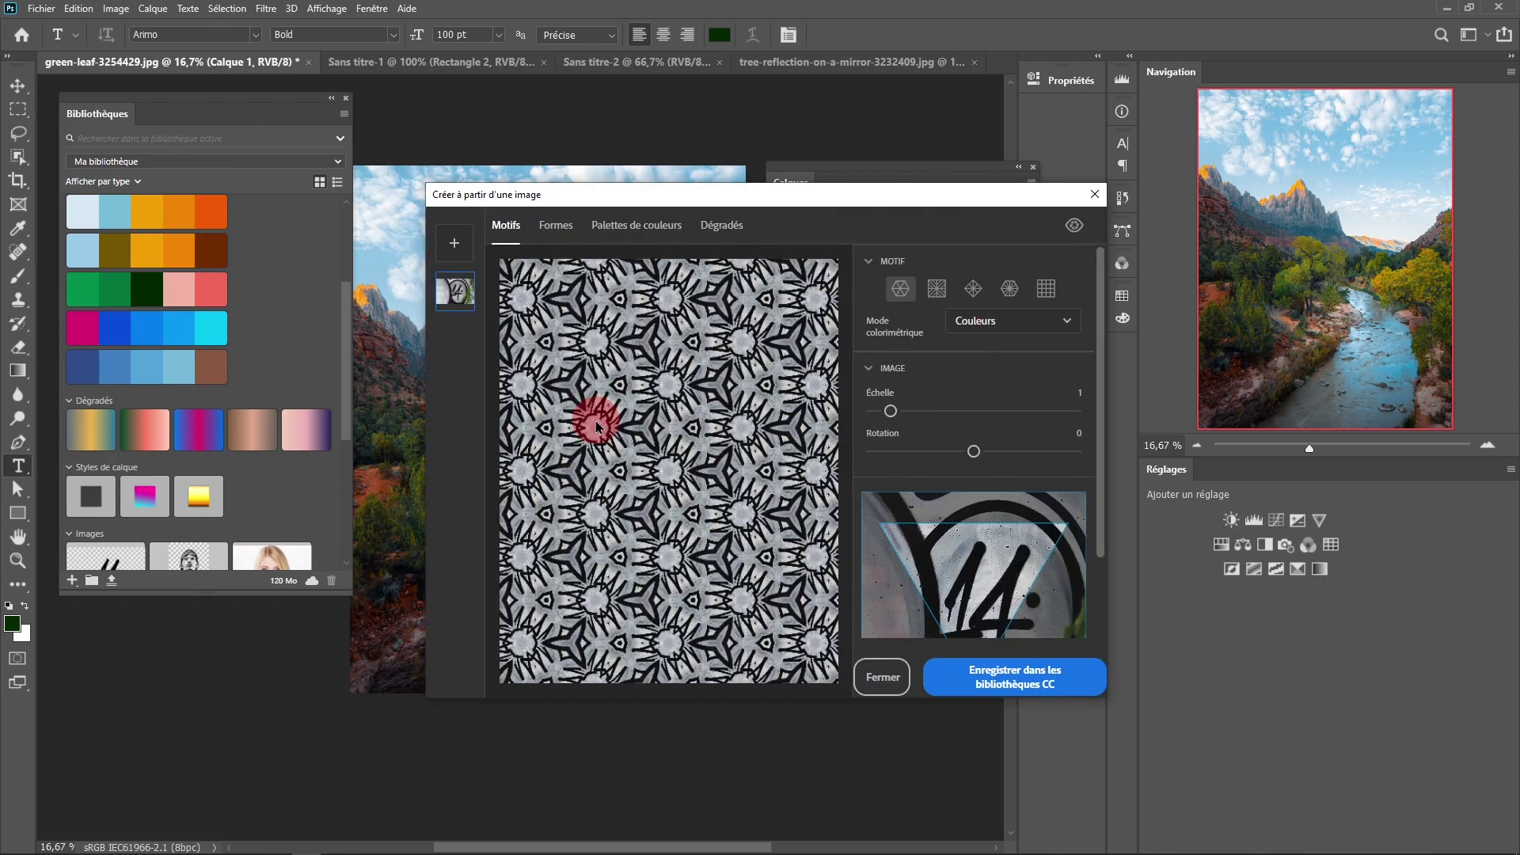
{"action": "left_click", "coordinate": [560, 232]}
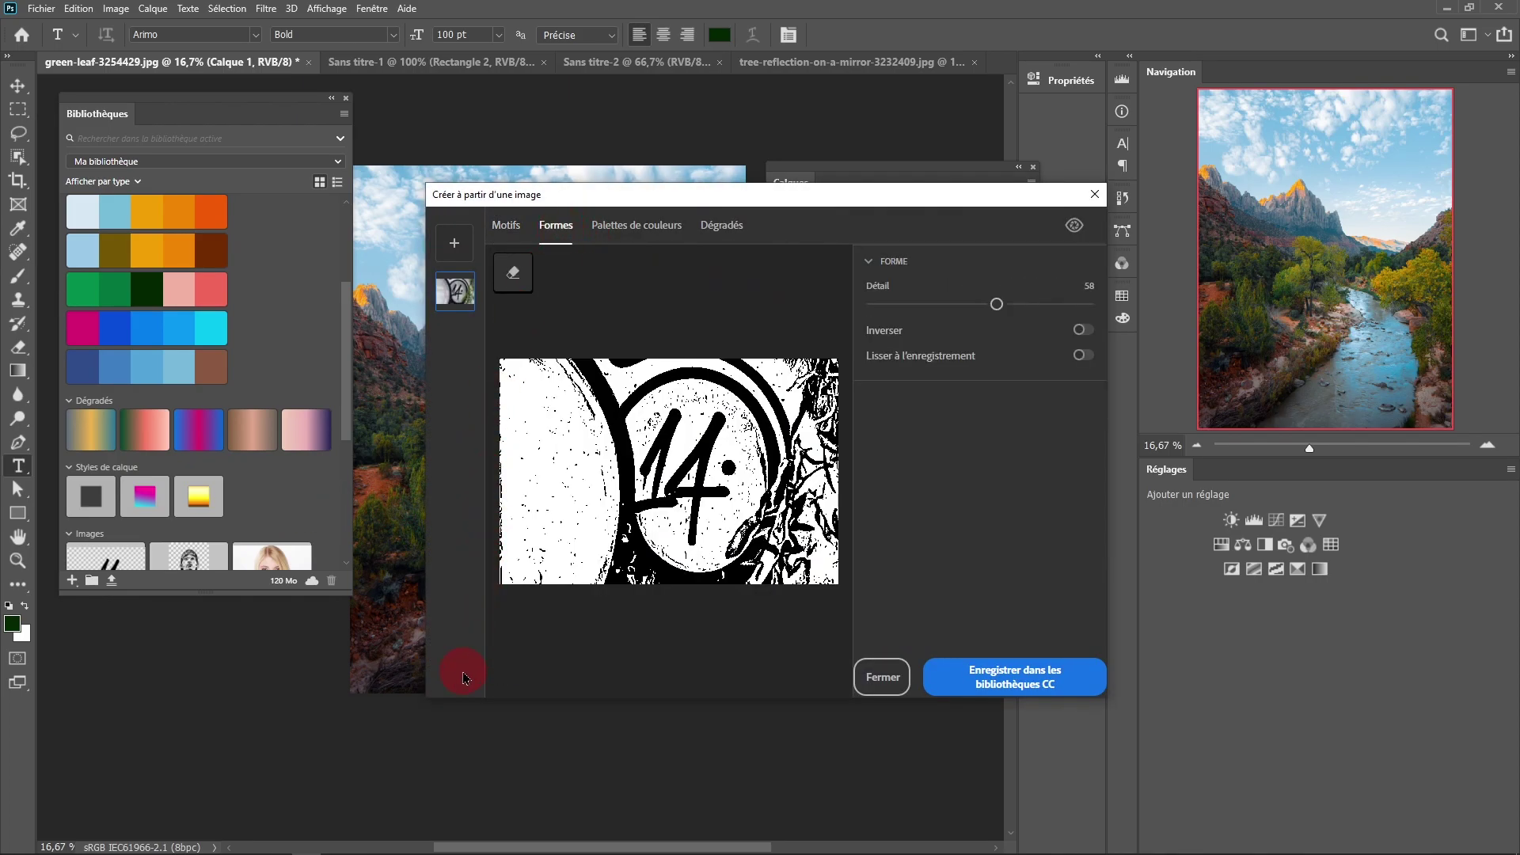
{"action": "left_click_drag", "start_coordinate": [429, 695], "coordinate": [73, 828]}
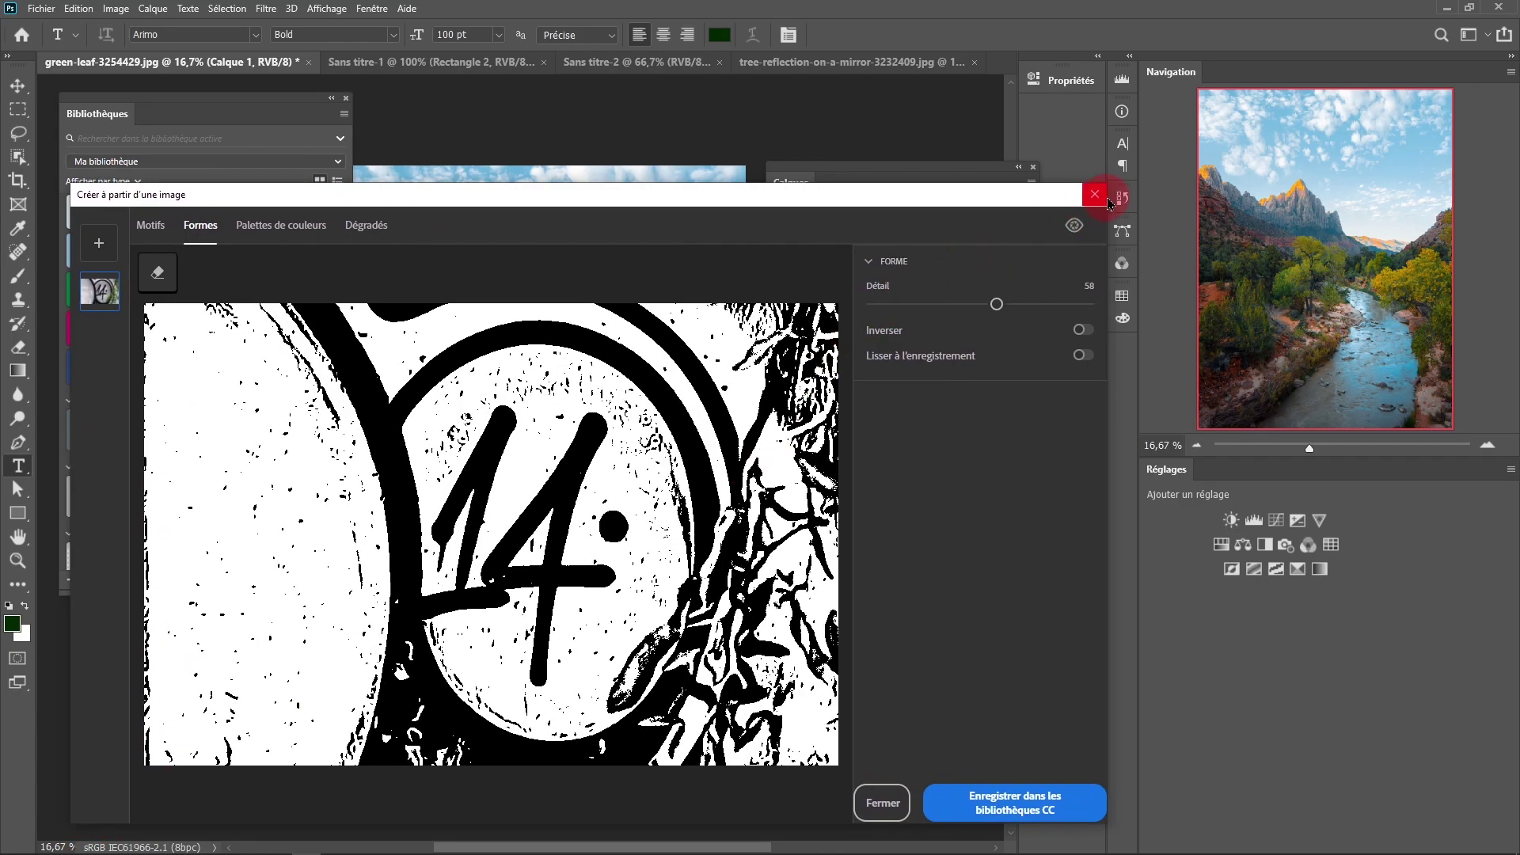
Enlarge the capture window further and set the shape's detail level to 68.
{"action": "left_click_drag", "start_coordinate": [1108, 188], "coordinate": [1315, 57]}
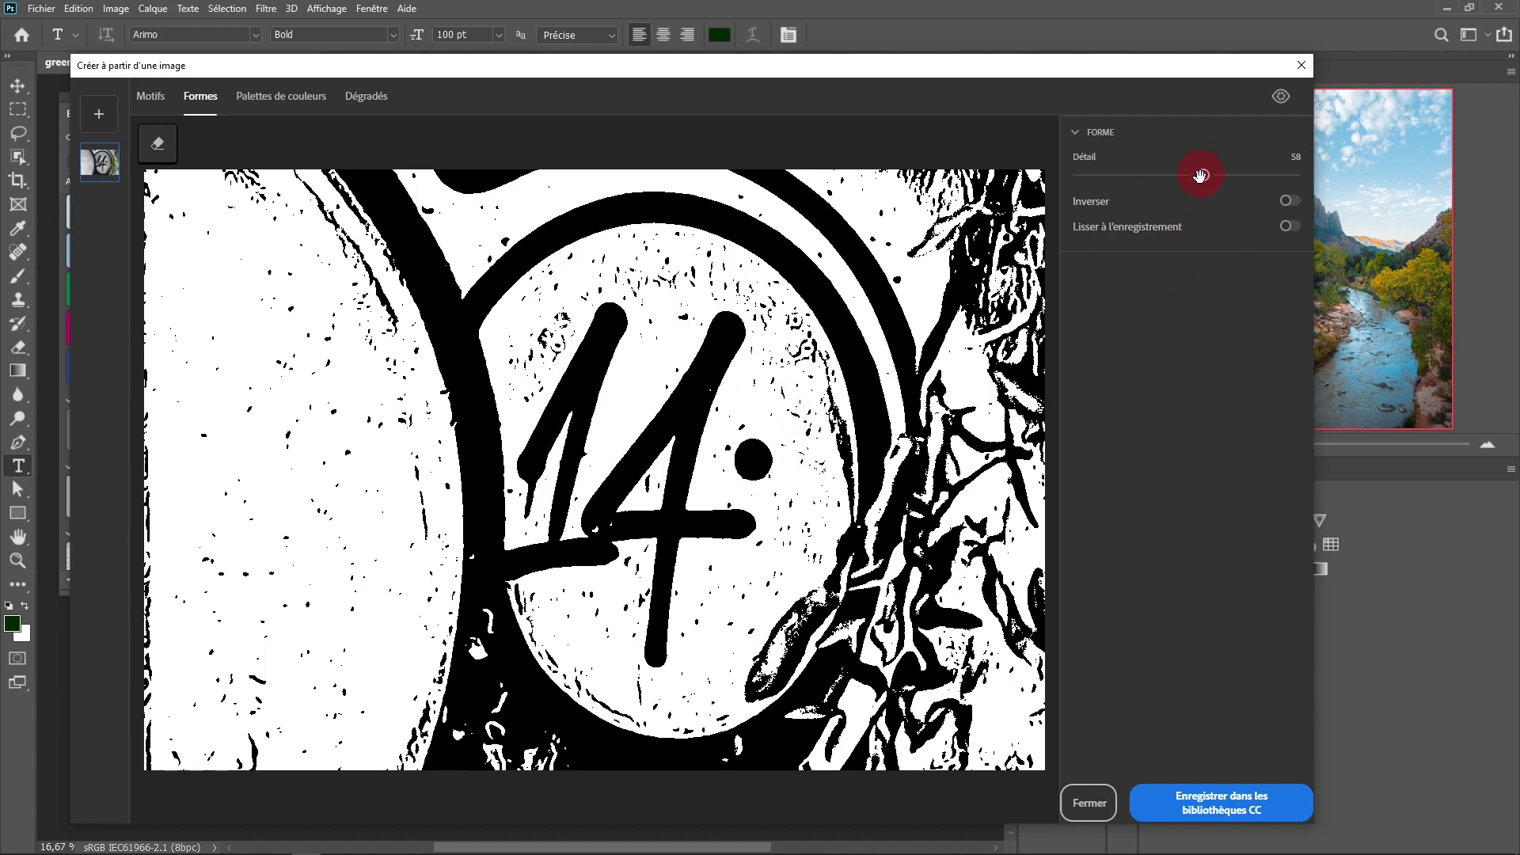
{"action": "mouse_move", "coordinate": [1205, 174]}
{"action": "left_mouse_down"}
{"action": "mouse_move", "coordinate": [1069, 169]}
{"action": "mouse_move", "coordinate": [1288, 175]}
{"action": "mouse_move", "coordinate": [1178, 169]}
{"action": "left_mouse_up"}
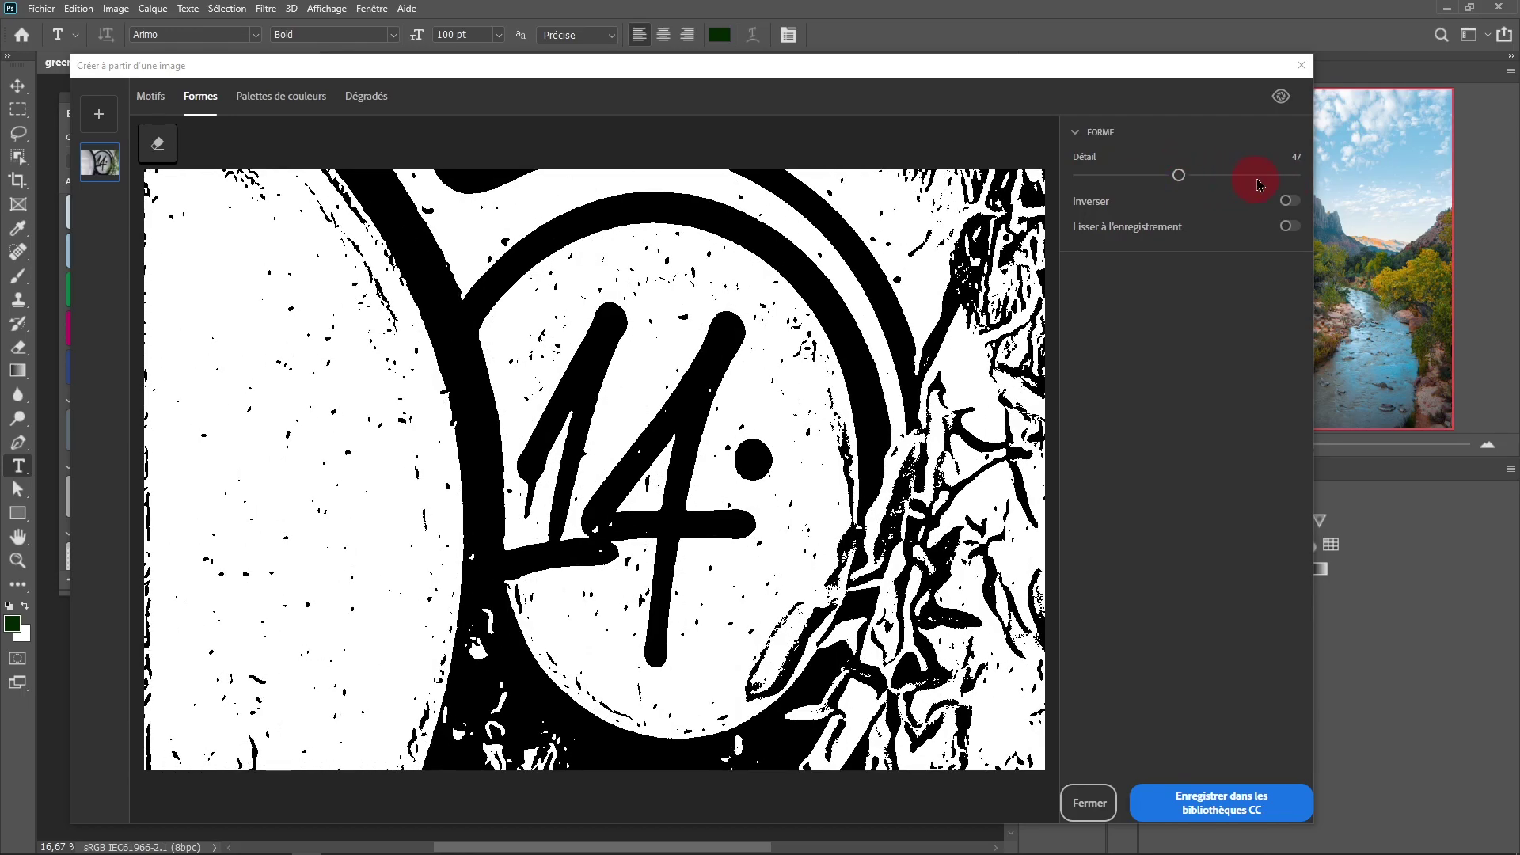
{"action": "left_click_drag", "start_coordinate": [1180, 175], "coordinate": [1217, 175]}
Erase everything around the handwritten 14 in the shape capture, save the shape to the CC libraries and close the capture window.
{"action": "left_click", "coordinate": [158, 152]}
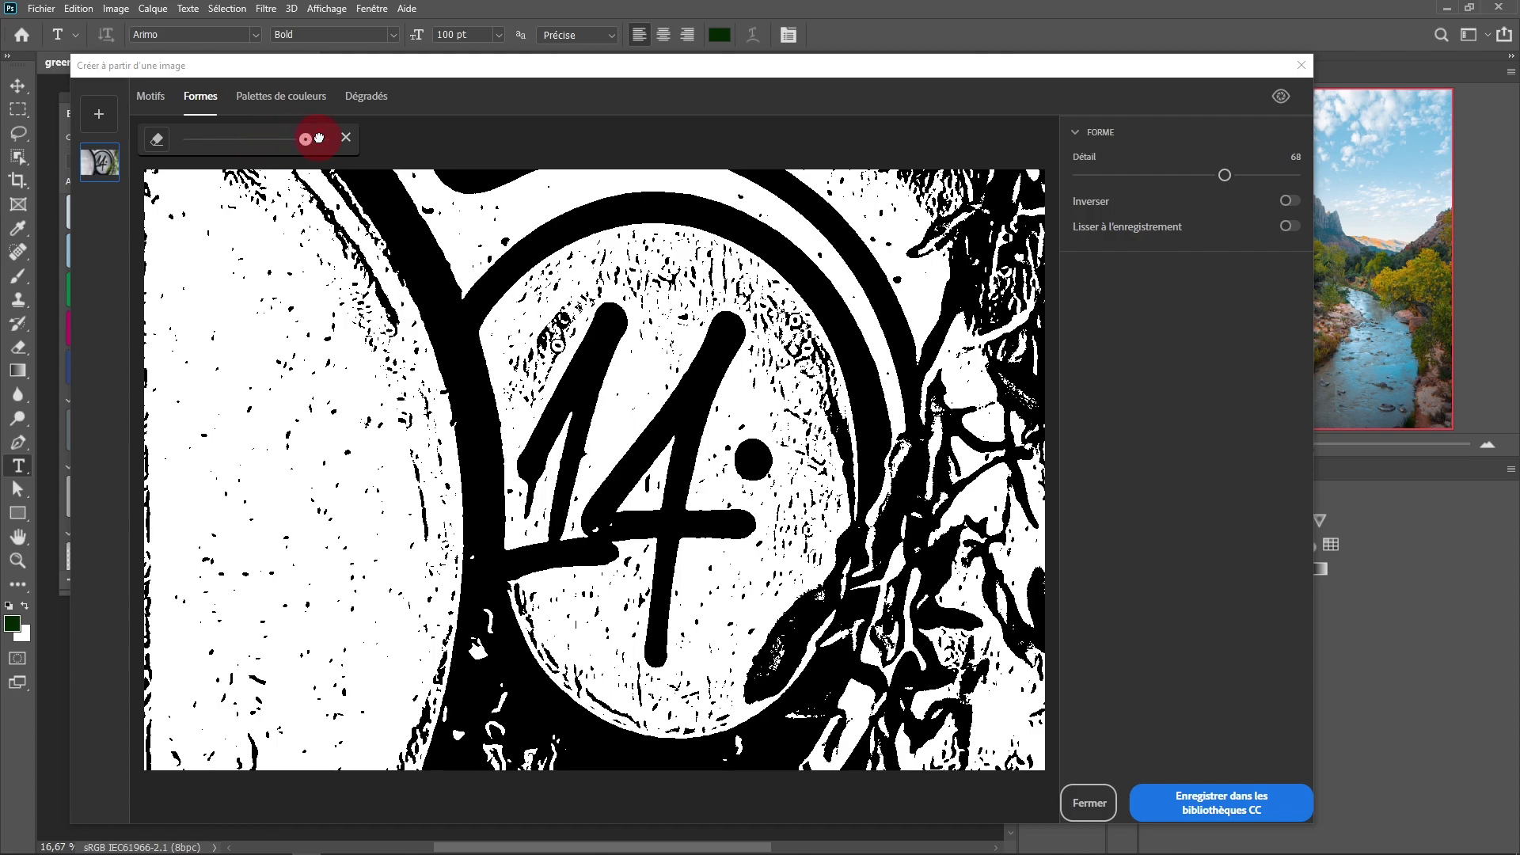
{"action": "left_click_drag", "start_coordinate": [306, 143], "coordinate": [299, 144]}
{"action": "mouse_move", "coordinate": [369, 258]}
{"action": "left_mouse_down"}
{"action": "mouse_move", "coordinate": [395, 212]}
{"action": "mouse_move", "coordinate": [390, 302]}
{"action": "mouse_move", "coordinate": [427, 214]}
{"action": "mouse_move", "coordinate": [508, 177]}
{"action": "mouse_move", "coordinate": [678, 188]}
{"action": "mouse_move", "coordinate": [440, 286]}
{"action": "mouse_move", "coordinate": [427, 319]}
{"action": "mouse_move", "coordinate": [658, 227]}
{"action": "mouse_move", "coordinate": [811, 225]}
{"action": "mouse_move", "coordinate": [731, 214]}
{"action": "mouse_move", "coordinate": [499, 257]}
{"action": "mouse_move", "coordinate": [468, 493]}
{"action": "mouse_move", "coordinate": [483, 573]}
{"action": "mouse_move", "coordinate": [475, 500]}
{"action": "mouse_move", "coordinate": [463, 537]}
{"action": "mouse_move", "coordinate": [490, 623]}
{"action": "mouse_move", "coordinate": [568, 711]}
{"action": "mouse_move", "coordinate": [661, 746]}
{"action": "mouse_move", "coordinate": [772, 713]}
{"action": "mouse_move", "coordinate": [873, 570]}
{"action": "mouse_move", "coordinate": [910, 415]}
{"action": "mouse_move", "coordinate": [767, 229]}
{"action": "mouse_move", "coordinate": [867, 502]}
{"action": "mouse_move", "coordinate": [794, 180]}
{"action": "mouse_move", "coordinate": [928, 296]}
{"action": "mouse_move", "coordinate": [787, 161]}
{"action": "mouse_move", "coordinate": [744, 163]}
{"action": "mouse_move", "coordinate": [1071, 259]}
{"action": "mouse_move", "coordinate": [1067, 243]}
{"action": "mouse_move", "coordinate": [969, 309]}
{"action": "mouse_move", "coordinate": [224, 323]}
{"action": "mouse_move", "coordinate": [300, 285]}
{"action": "mouse_move", "coordinate": [298, 384]}
{"action": "mouse_move", "coordinate": [373, 190]}
{"action": "mouse_move", "coordinate": [365, 178]}
{"action": "mouse_move", "coordinate": [204, 193]}
{"action": "mouse_move", "coordinate": [148, 287]}
{"action": "mouse_move", "coordinate": [183, 516]}
{"action": "mouse_move", "coordinate": [295, 312]}
{"action": "mouse_move", "coordinate": [217, 420]}
{"action": "mouse_move", "coordinate": [243, 243]}
{"action": "mouse_move", "coordinate": [258, 234]}
{"action": "mouse_move", "coordinate": [228, 326]}
{"action": "mouse_move", "coordinate": [408, 404]}
{"action": "mouse_move", "coordinate": [422, 378]}
{"action": "mouse_move", "coordinate": [377, 506]}
{"action": "mouse_move", "coordinate": [333, 253]}
{"action": "mouse_move", "coordinate": [281, 446]}
{"action": "mouse_move", "coordinate": [327, 665]}
{"action": "mouse_move", "coordinate": [412, 472]}
{"action": "mouse_move", "coordinate": [437, 665]}
{"action": "mouse_move", "coordinate": [581, 812]}
{"action": "mouse_move", "coordinate": [480, 695]}
{"action": "mouse_move", "coordinate": [569, 739]}
{"action": "mouse_move", "coordinate": [449, 711]}
{"action": "mouse_move", "coordinate": [521, 707]}
{"action": "mouse_move", "coordinate": [314, 742]}
{"action": "mouse_move", "coordinate": [241, 713]}
{"action": "mouse_move", "coordinate": [226, 517]}
{"action": "mouse_move", "coordinate": [177, 680]}
{"action": "mouse_move", "coordinate": [150, 592]}
{"action": "mouse_move", "coordinate": [146, 744]}
{"action": "mouse_move", "coordinate": [856, 715]}
{"action": "mouse_move", "coordinate": [919, 601]}
{"action": "mouse_move", "coordinate": [1045, 549]}
{"action": "mouse_move", "coordinate": [973, 533]}
{"action": "mouse_move", "coordinate": [1021, 686]}
{"action": "mouse_move", "coordinate": [967, 330]}
{"action": "mouse_move", "coordinate": [1018, 214]}
{"action": "mouse_move", "coordinate": [1029, 390]}
{"action": "mouse_move", "coordinate": [985, 463]}
{"action": "mouse_move", "coordinate": [848, 499]}
{"action": "mouse_move", "coordinate": [736, 675]}
{"action": "mouse_move", "coordinate": [739, 604]}
{"action": "mouse_move", "coordinate": [795, 643]}
{"action": "mouse_move", "coordinate": [832, 390]}
{"action": "mouse_move", "coordinate": [936, 388]}
{"action": "mouse_move", "coordinate": [996, 469]}
{"action": "mouse_move", "coordinate": [890, 429]}
{"action": "left_mouse_up"}
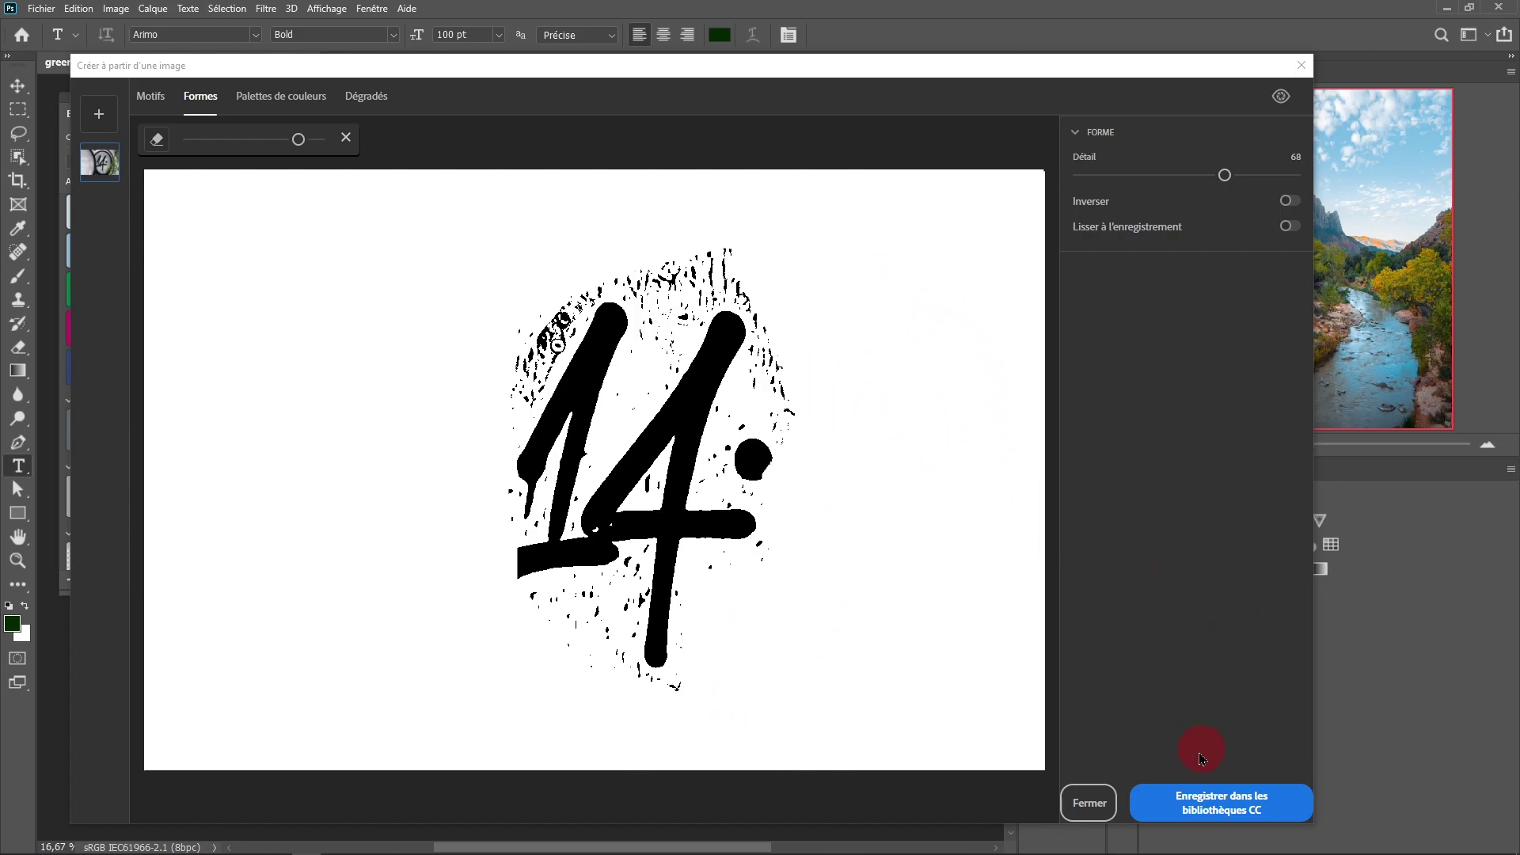
{"action": "left_click", "coordinate": [1199, 806]}
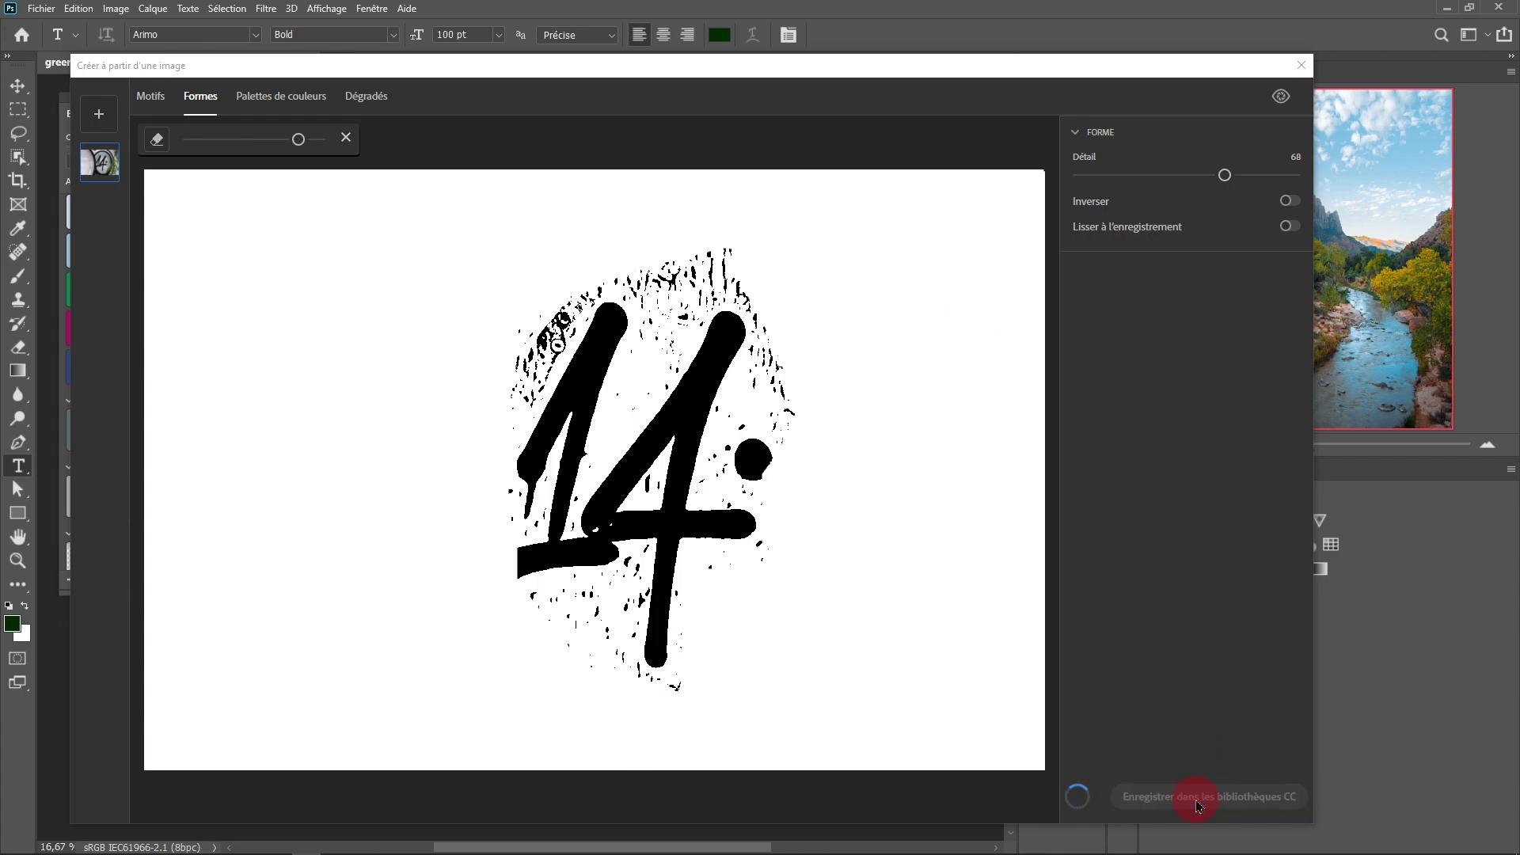
{"action": "left_click", "coordinate": [1084, 801]}
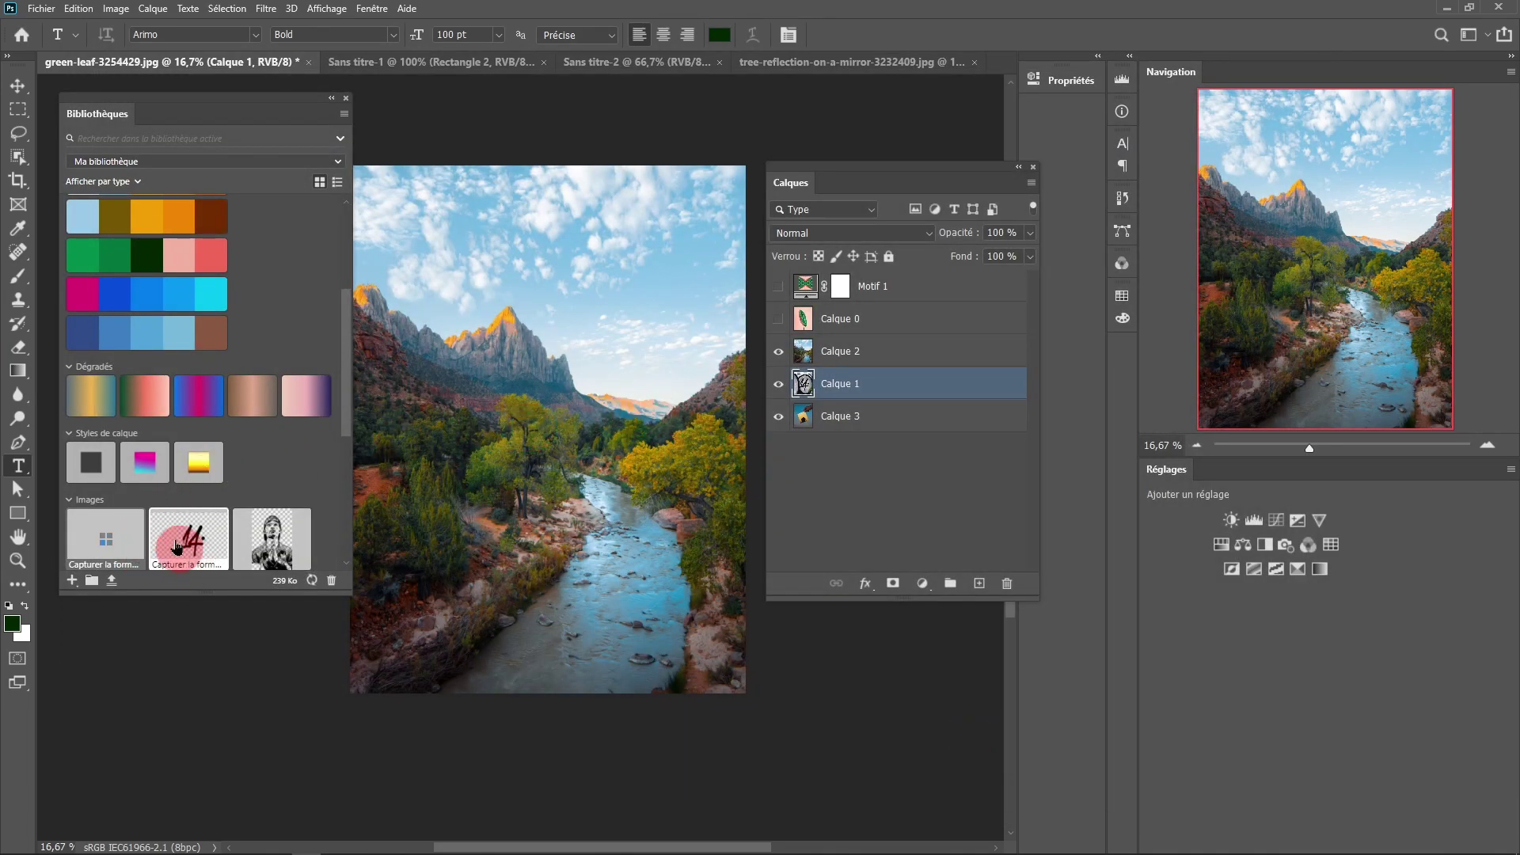
Place the newly captured 14 shape from the library's images into the sky of the landscape document.
{"action": "scroll", "coordinate": [339, 373], "scroll_direction": "down", "scroll_amount": 3}
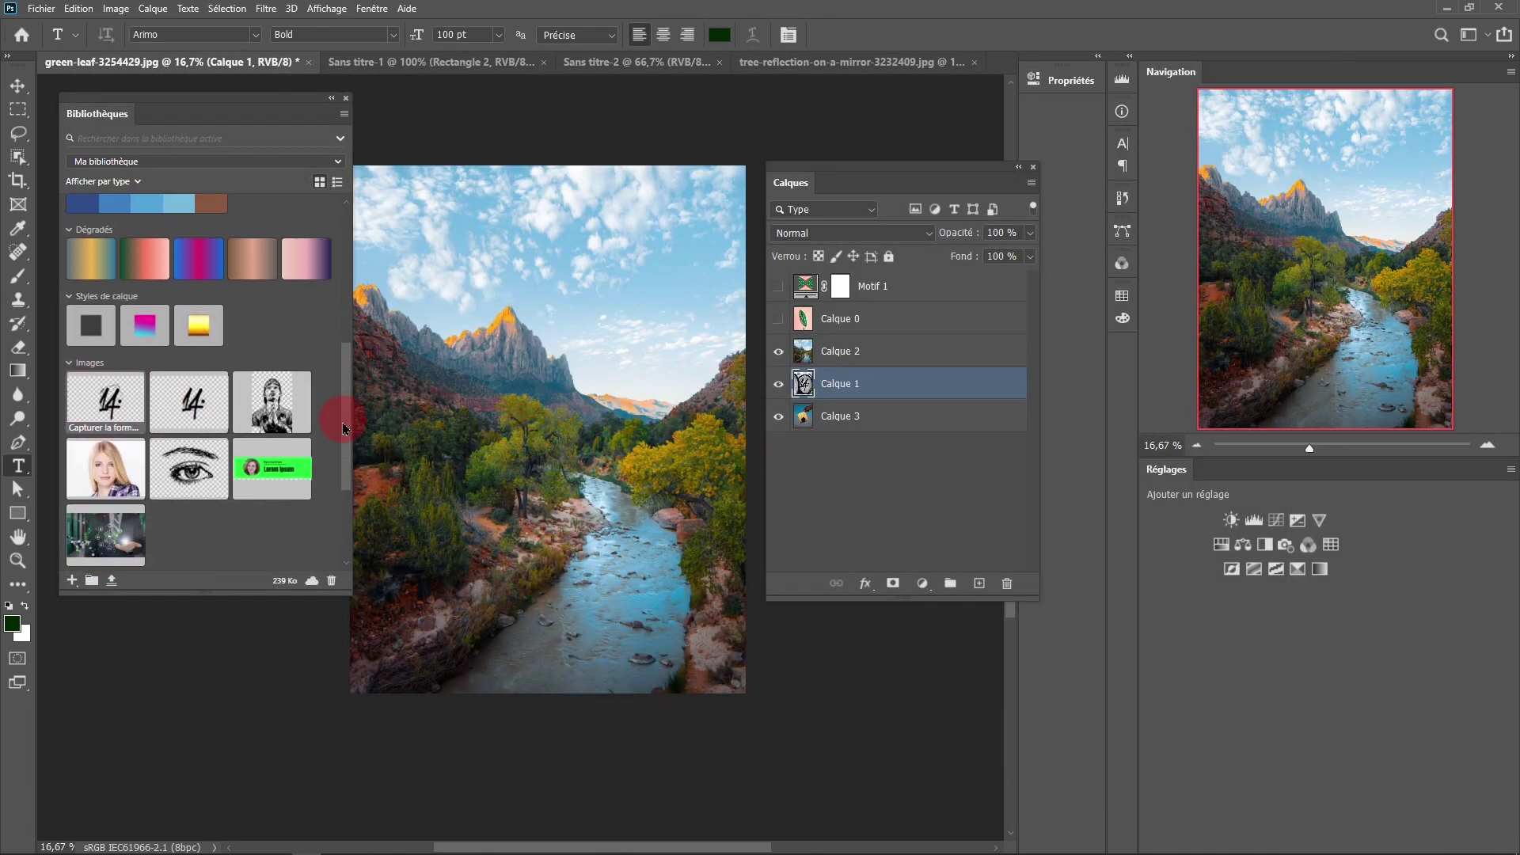
{"action": "left_click_drag", "start_coordinate": [111, 396], "coordinate": [384, 537]}
{"action": "left_click_drag", "start_coordinate": [570, 294], "coordinate": [606, 286]}
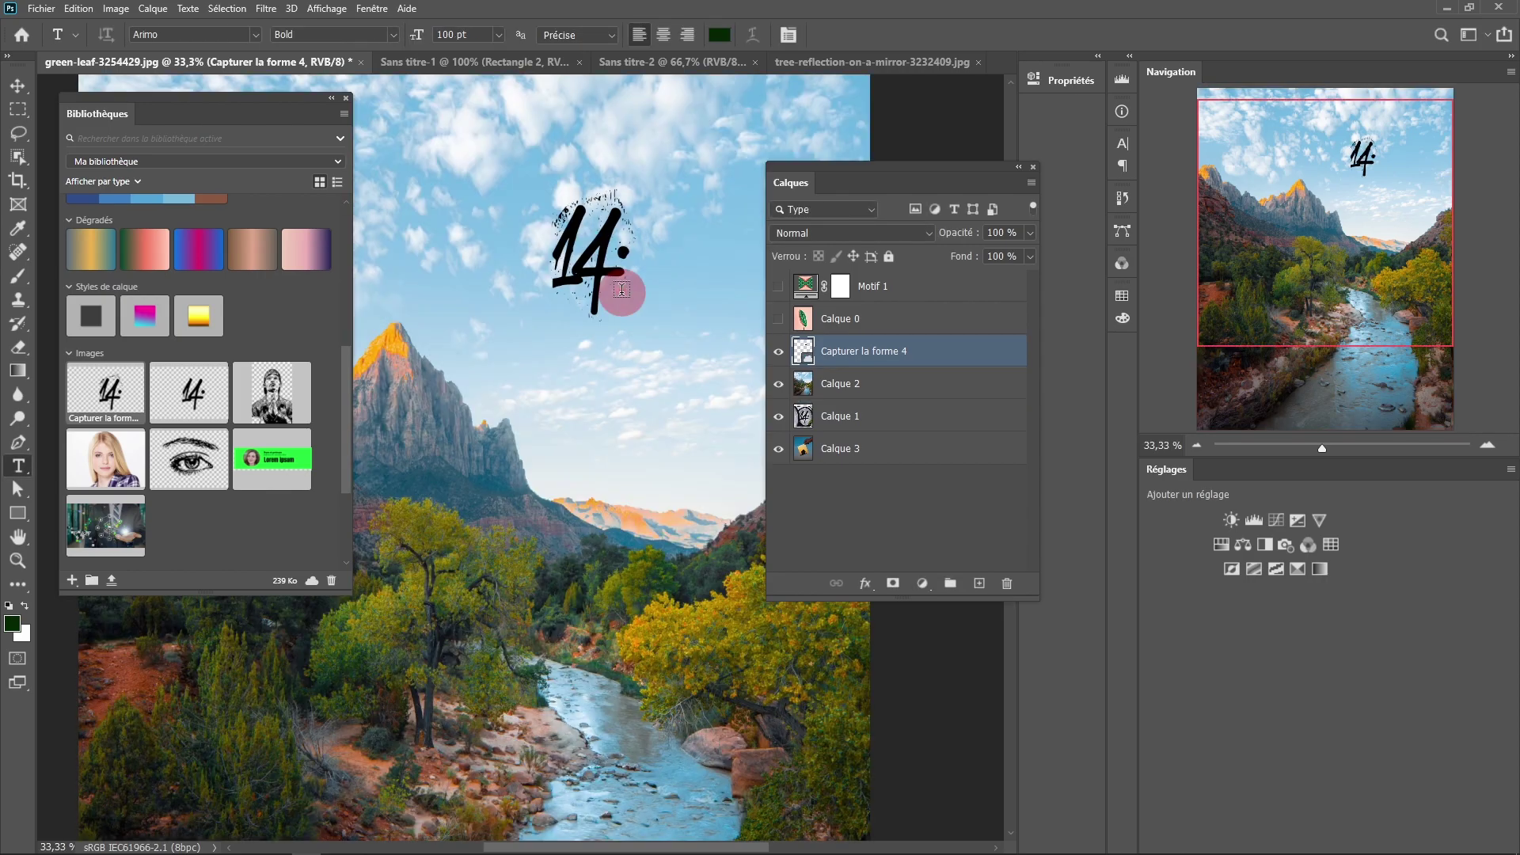
Scale the placed 14 shape proportionally to about 324% and position it over the sky and mountains.
{"action": "key", "text": "ctrl+t"}
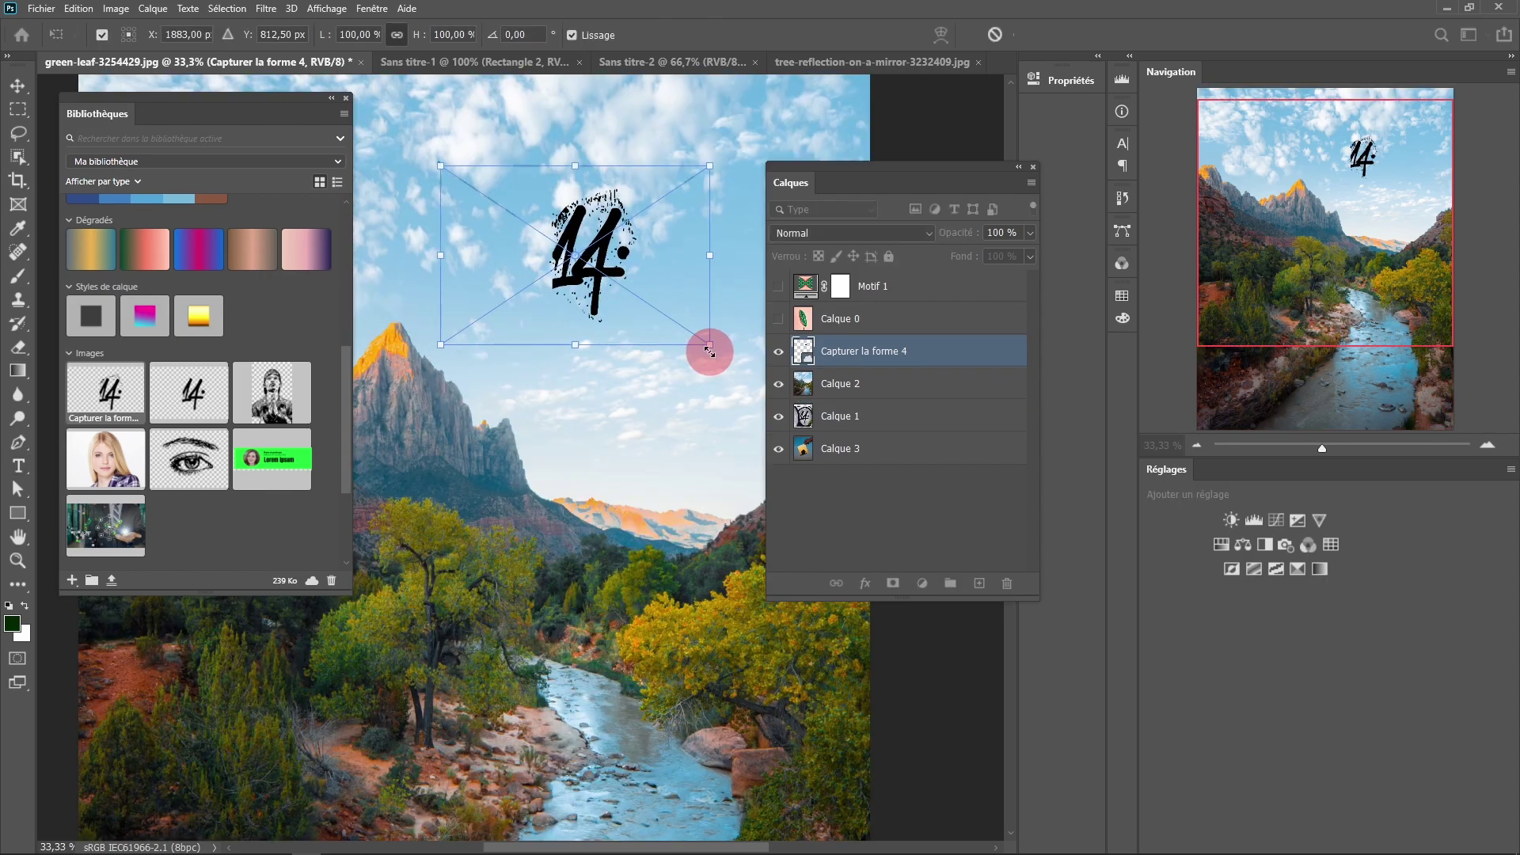
{"action": "left_click_drag", "start_coordinate": [711, 346], "coordinate": [979, 524]}
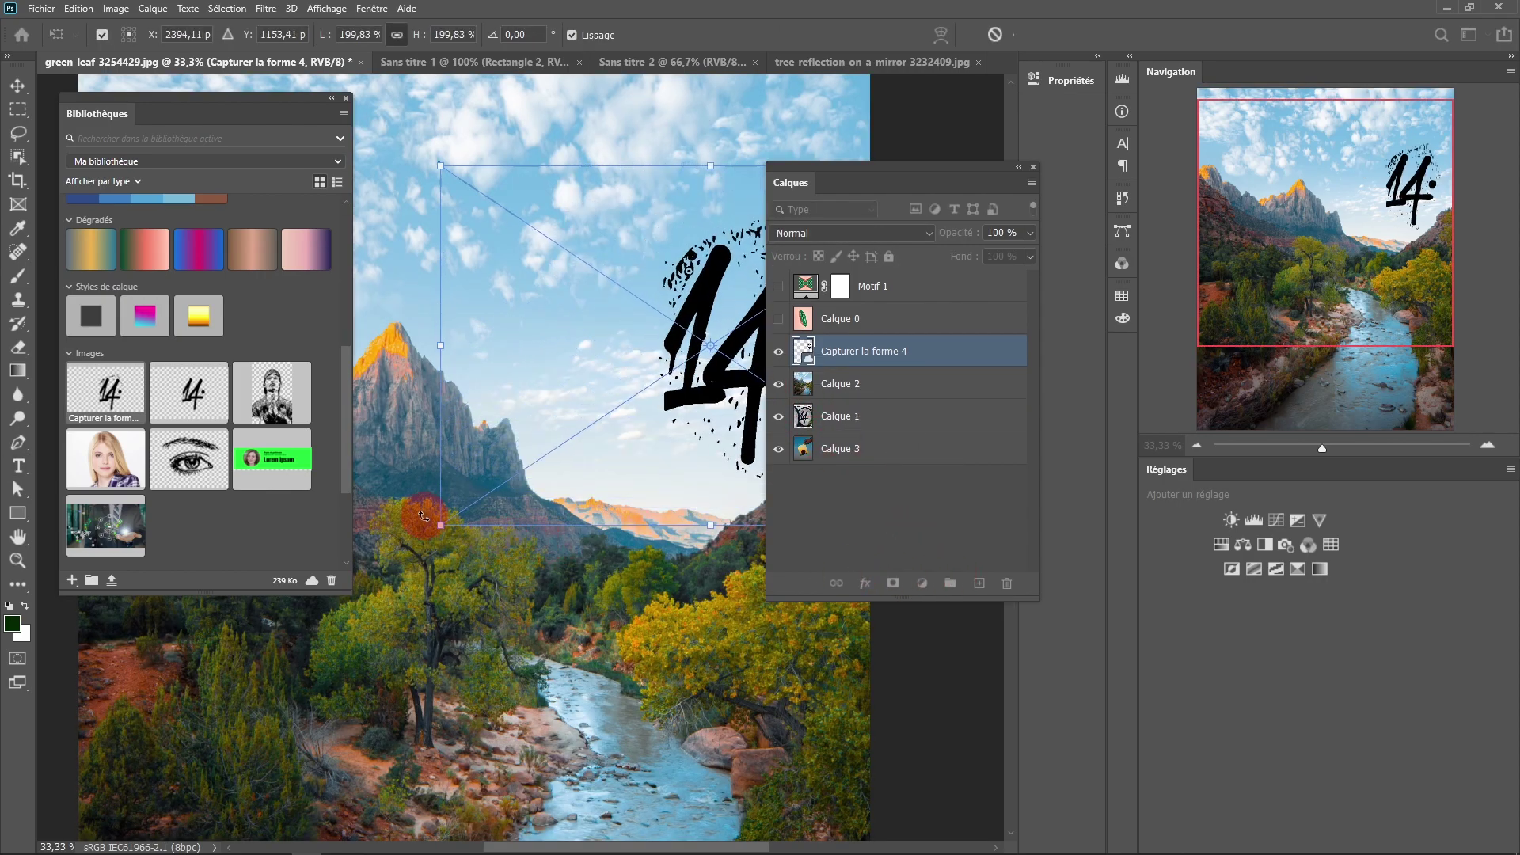
{"action": "left_click_drag", "start_coordinate": [424, 515], "coordinate": [118, 791]}
{"action": "left_click_drag", "start_coordinate": [614, 387], "coordinate": [672, 285]}
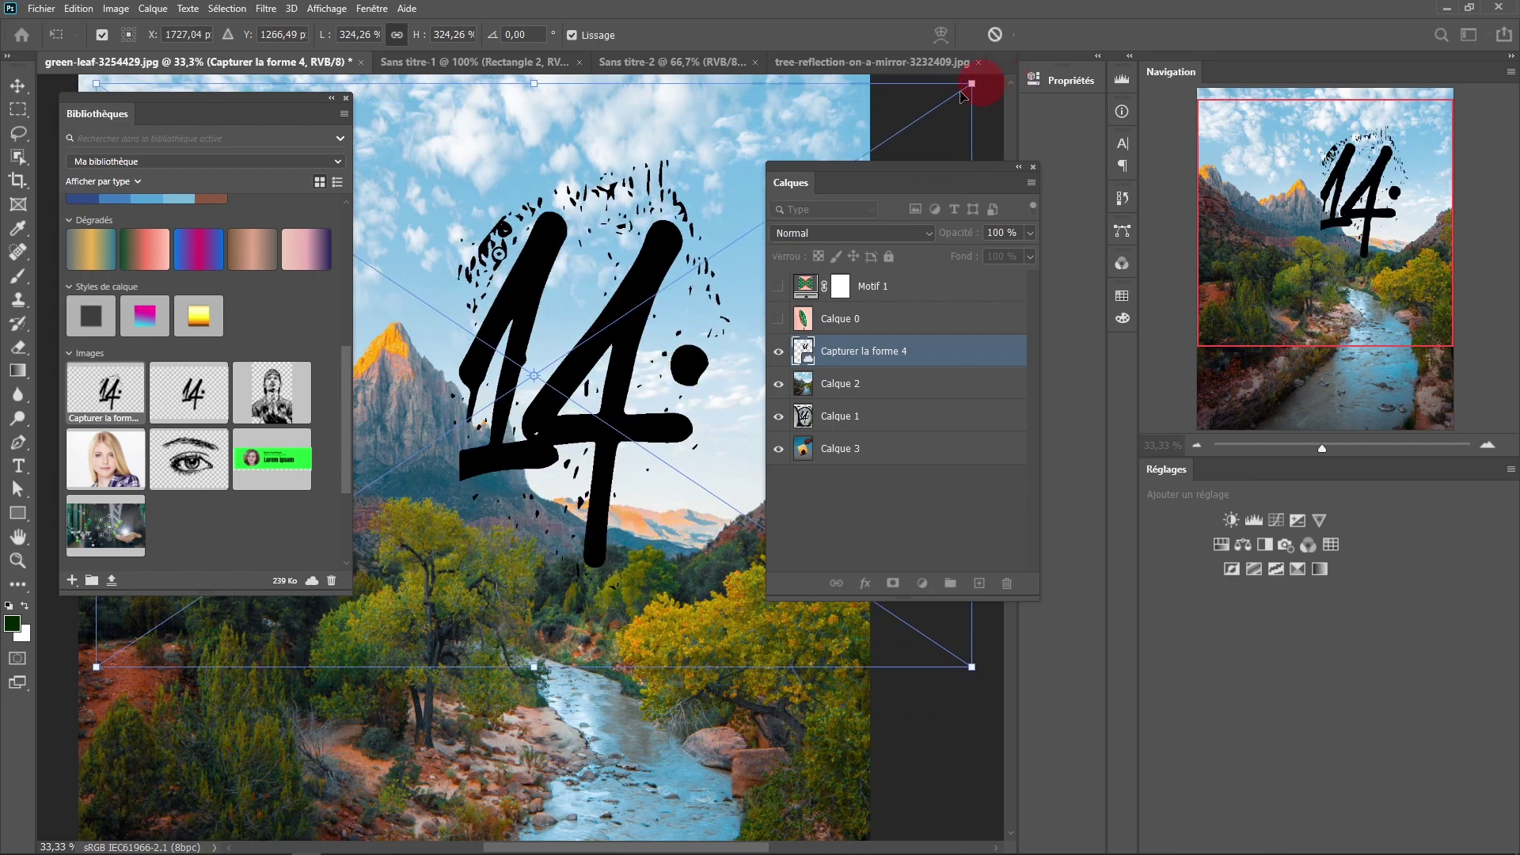
{"action": "key", "text": "t"}
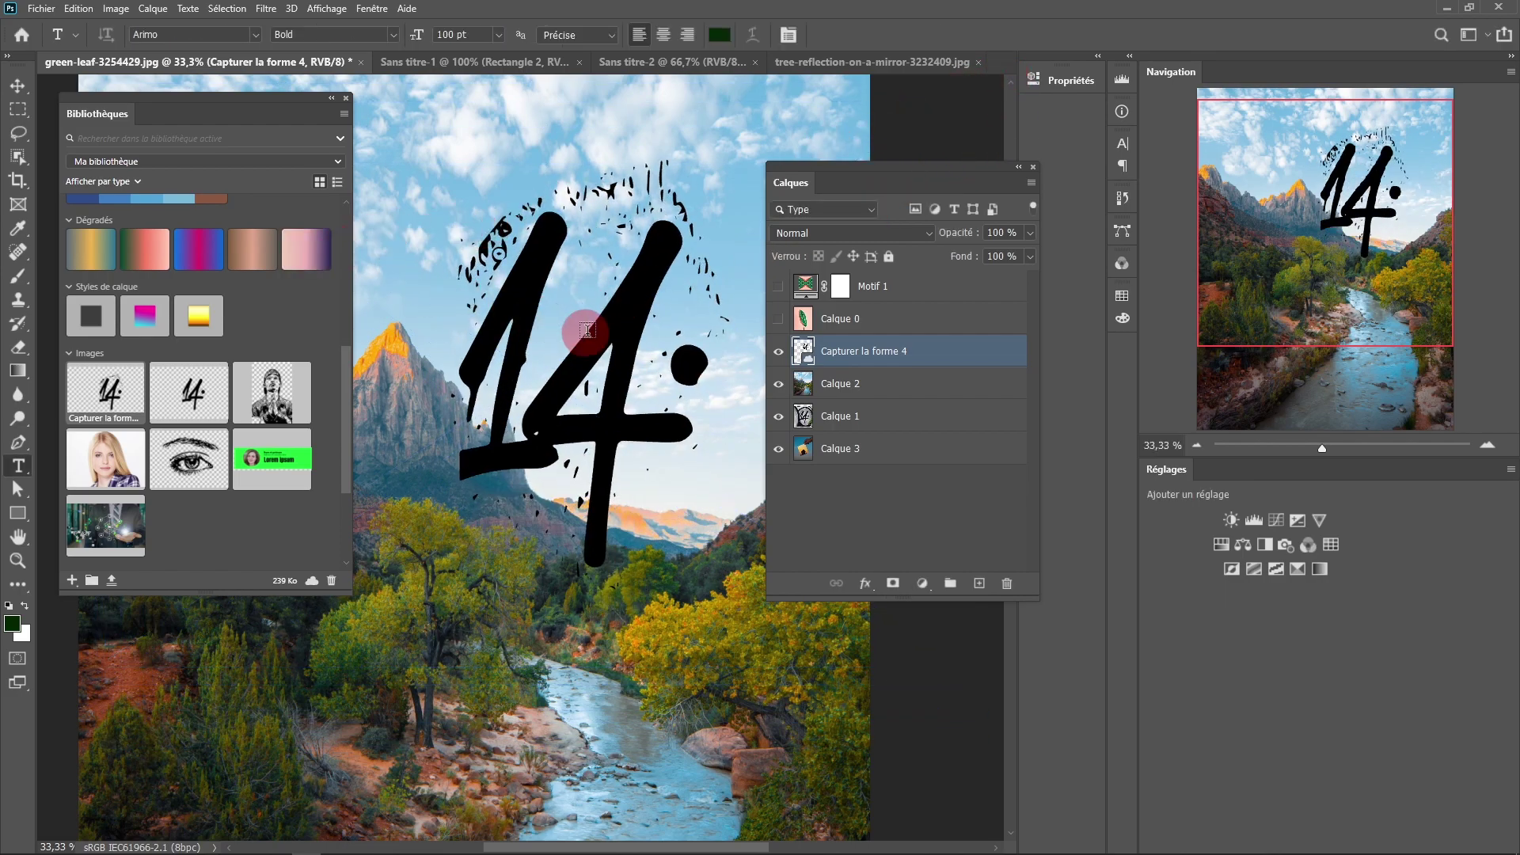
Activate the Move tool and apply a blue Incrustation couleur effect to the Capturer la forme 4 layer.
{"action": "left_click", "coordinate": [18, 85]}
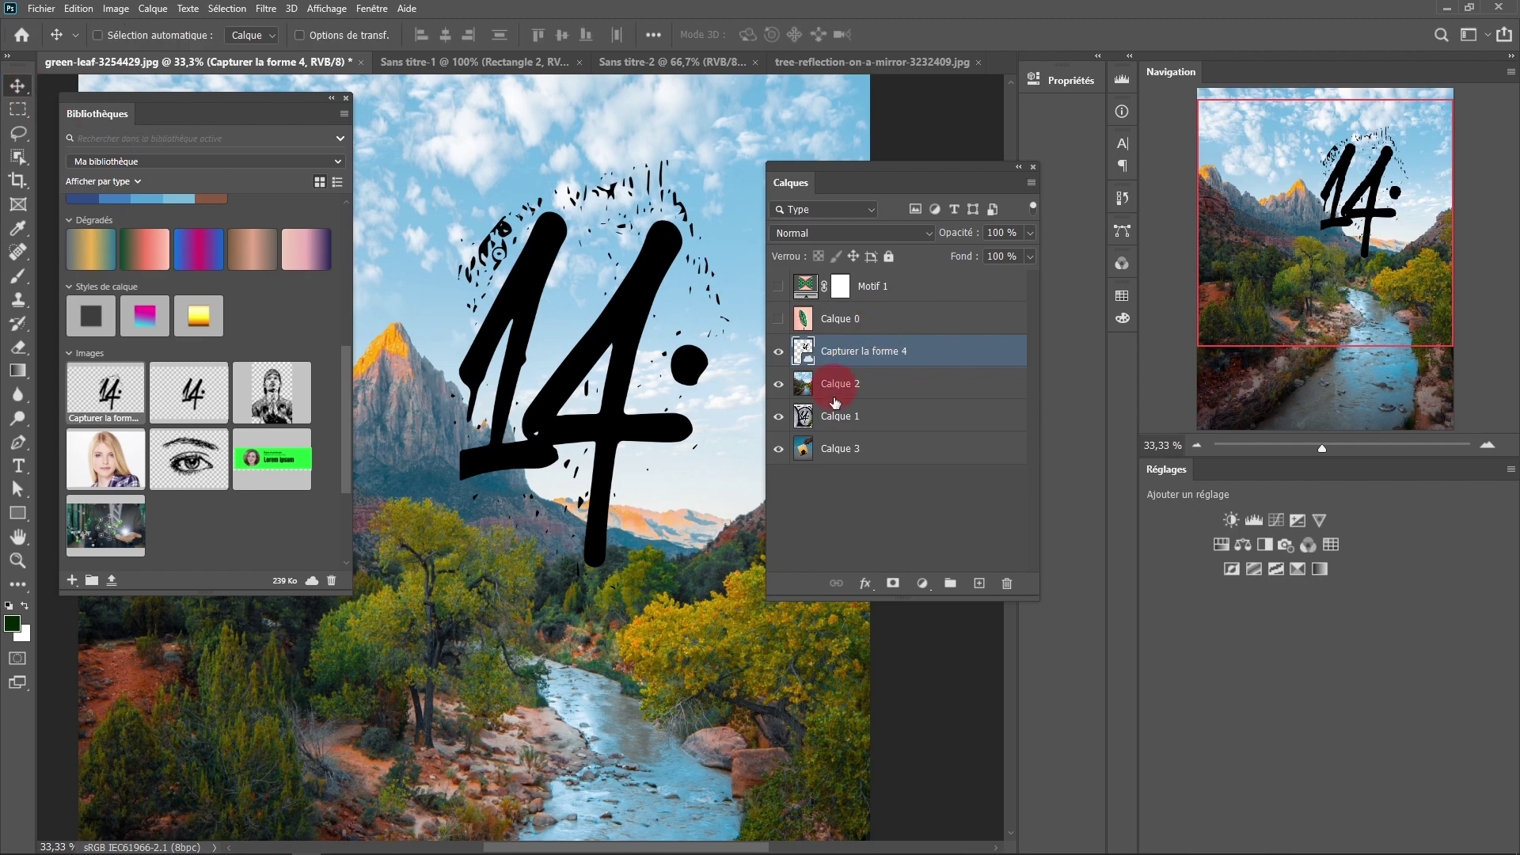
{"action": "left_click", "coordinate": [866, 585]}
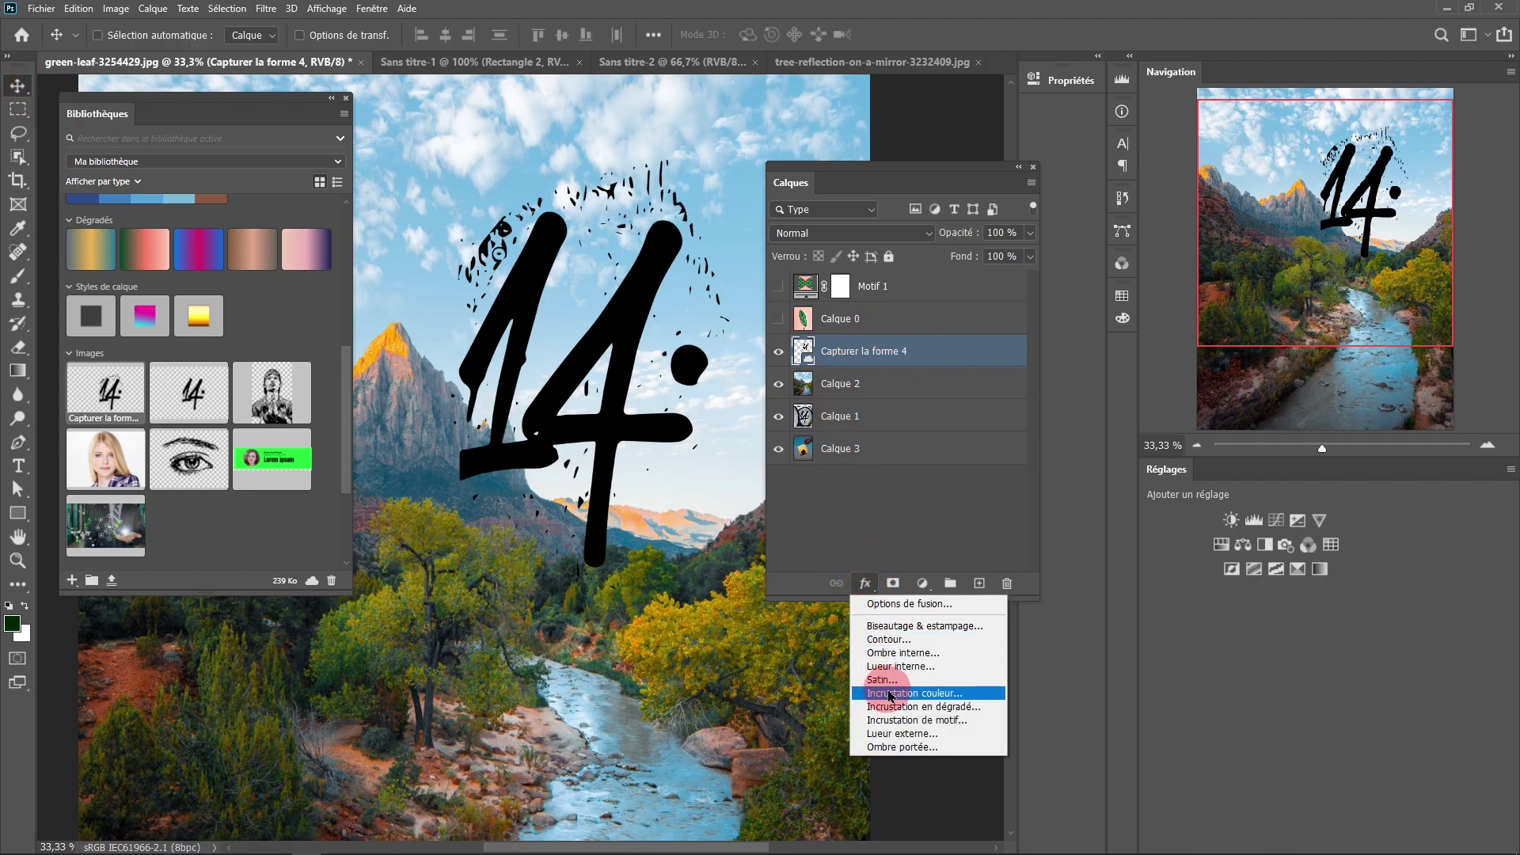
{"action": "left_click", "coordinate": [934, 696]}
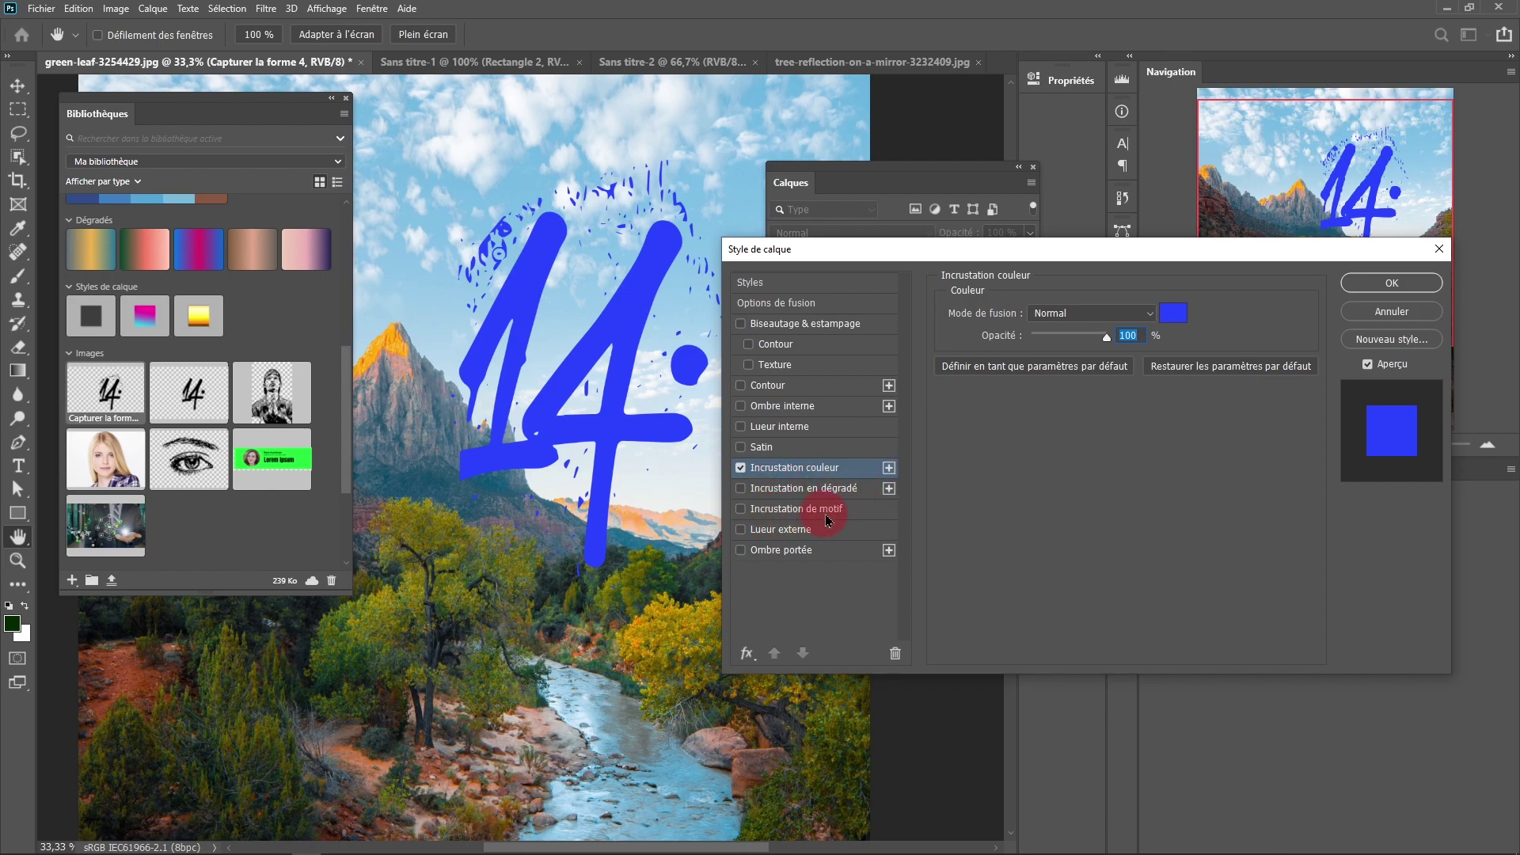
{"action": "left_click", "coordinate": [1385, 284]}
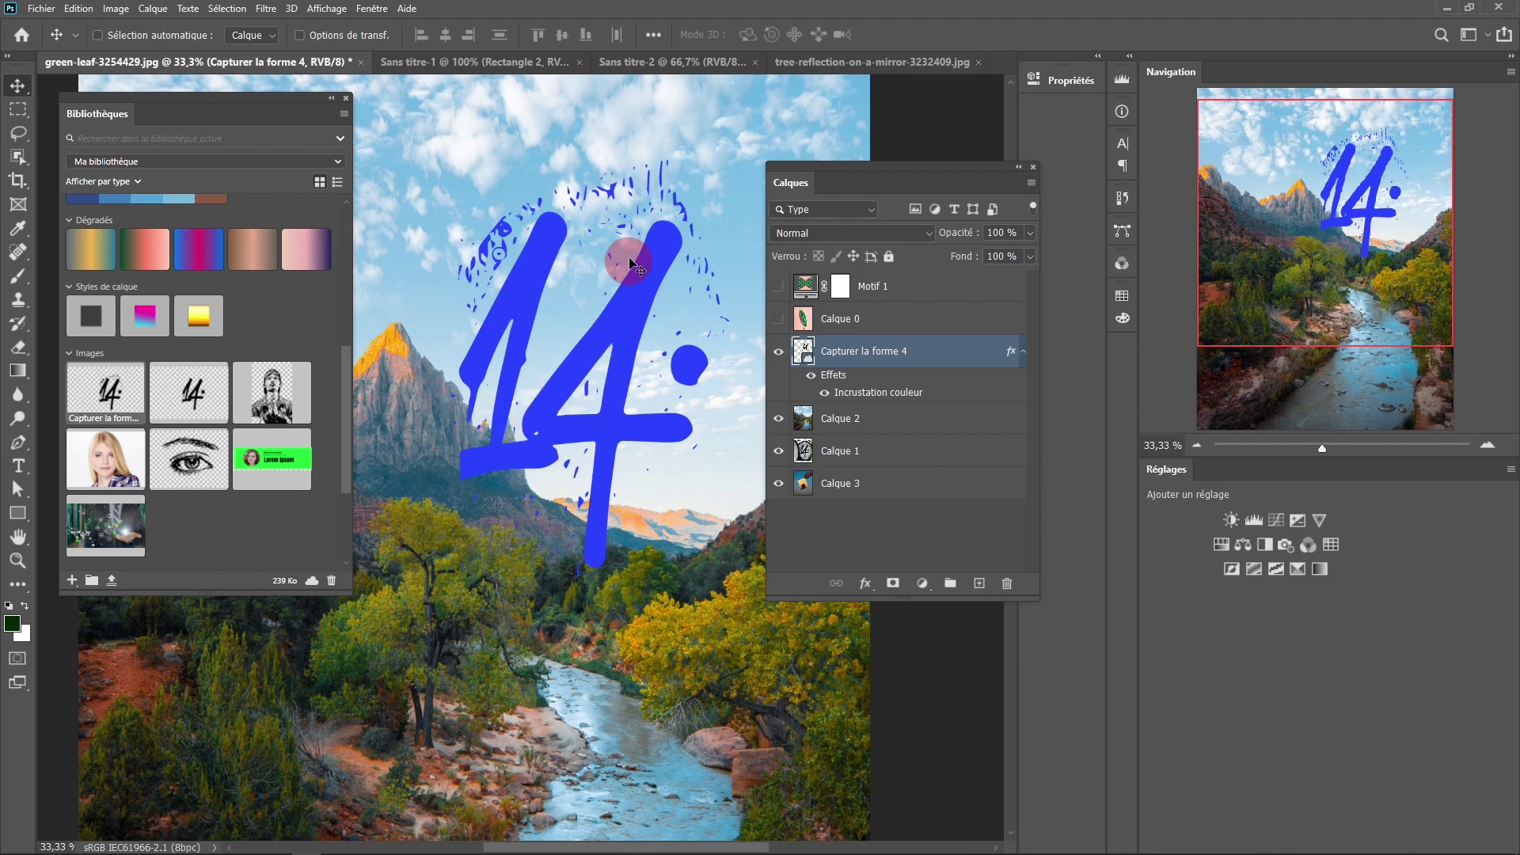
Try to open the source content of the Capturer la forme 4 layer, and hide that layer.
{"action": "double_click", "coordinate": [803, 353]}
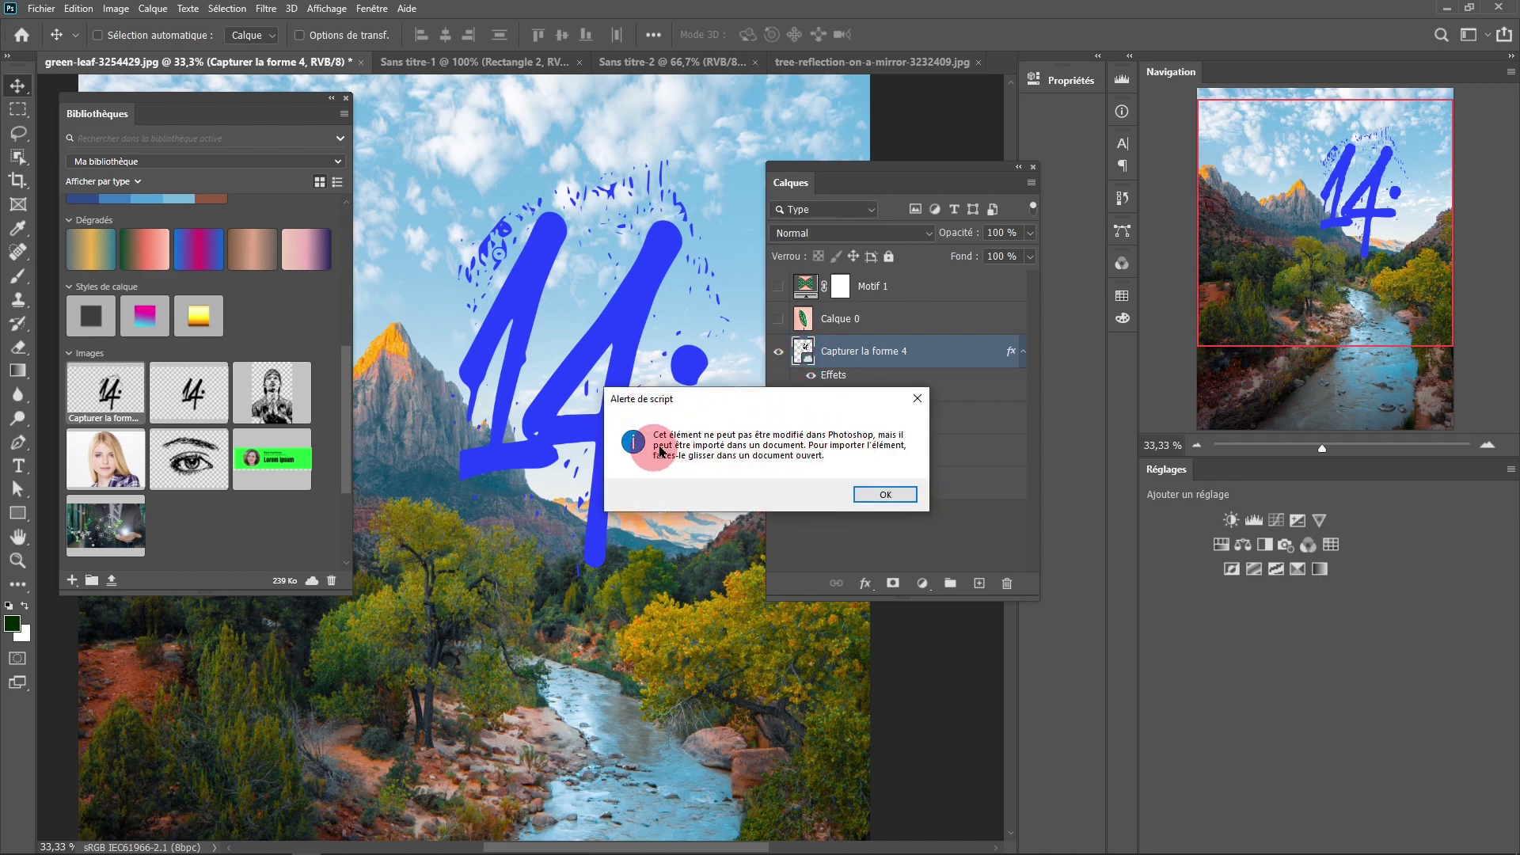
{"action": "left_click", "coordinate": [886, 496]}
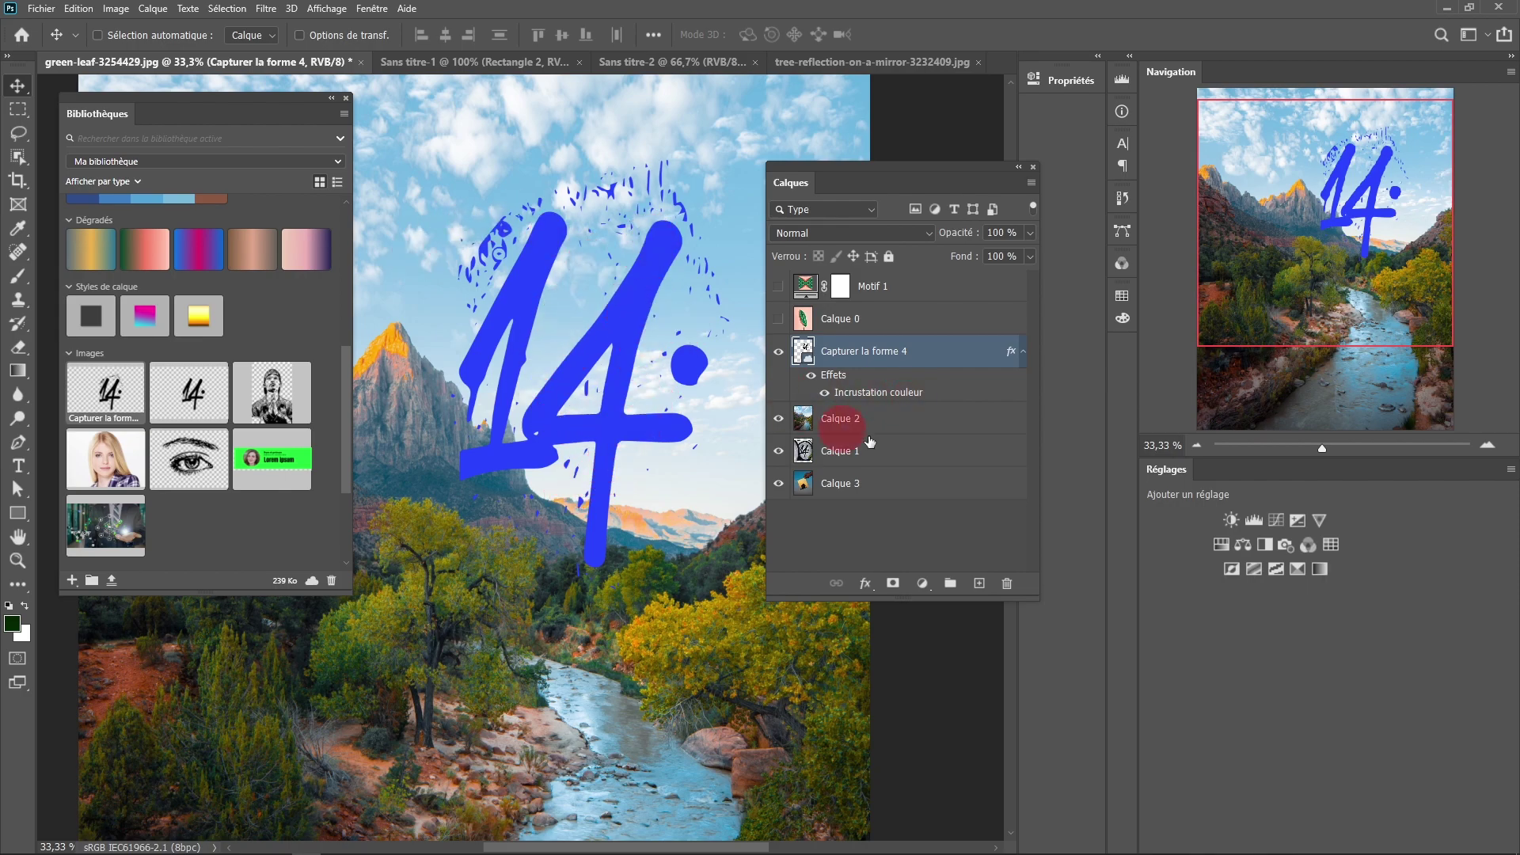
{"action": "left_click", "coordinate": [781, 354]}
Select Calque 3, start creating library elements from its image, switch to gradient capture and enlarge and reposition the capture window.
{"action": "left_click", "coordinate": [881, 479]}
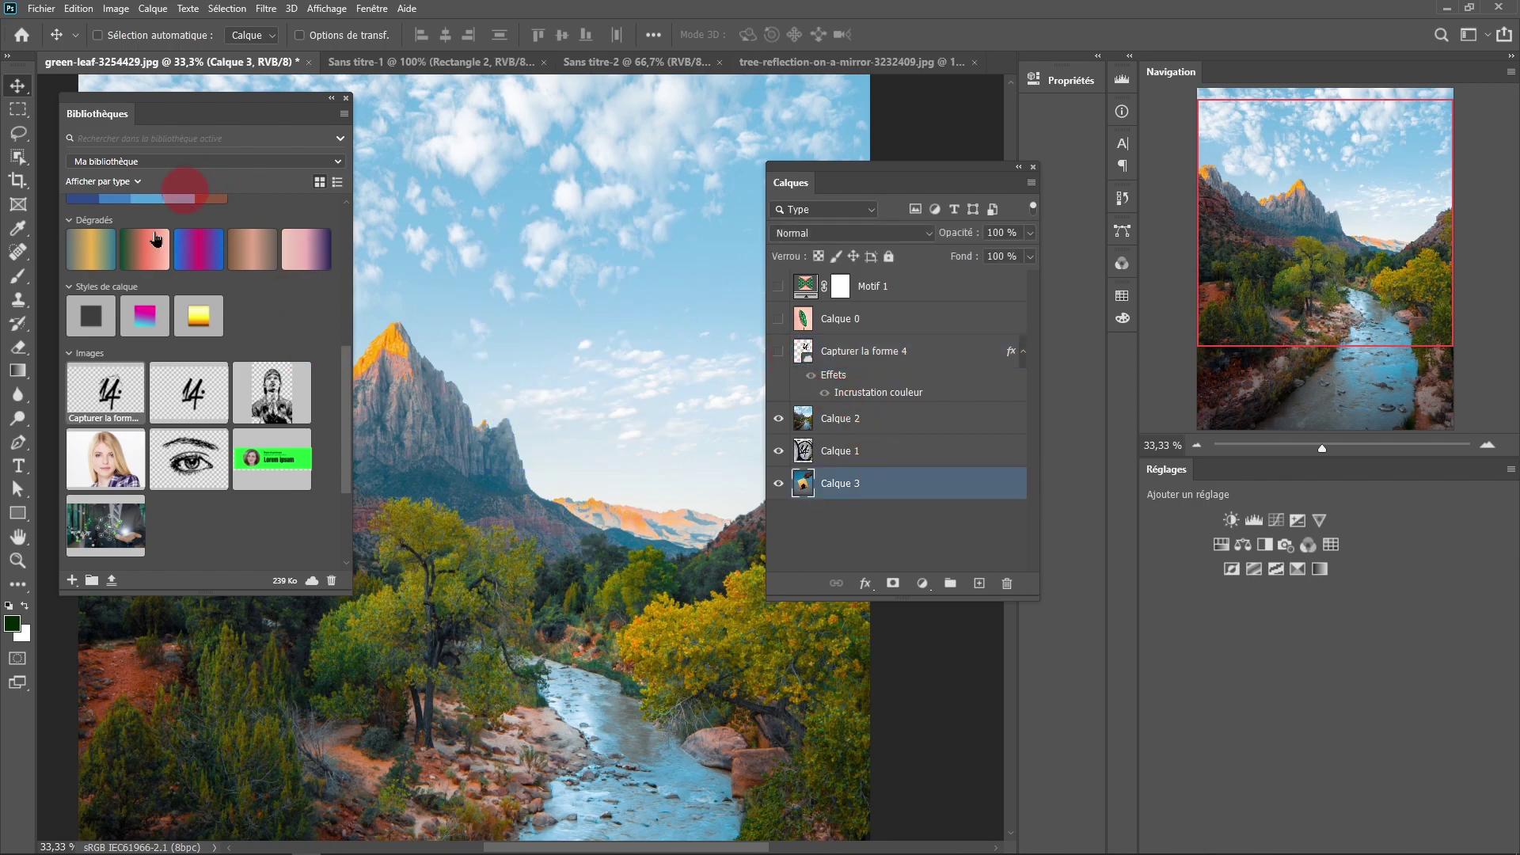
{"action": "left_click", "coordinate": [72, 582]}
{"action": "left_click", "coordinate": [98, 536]}
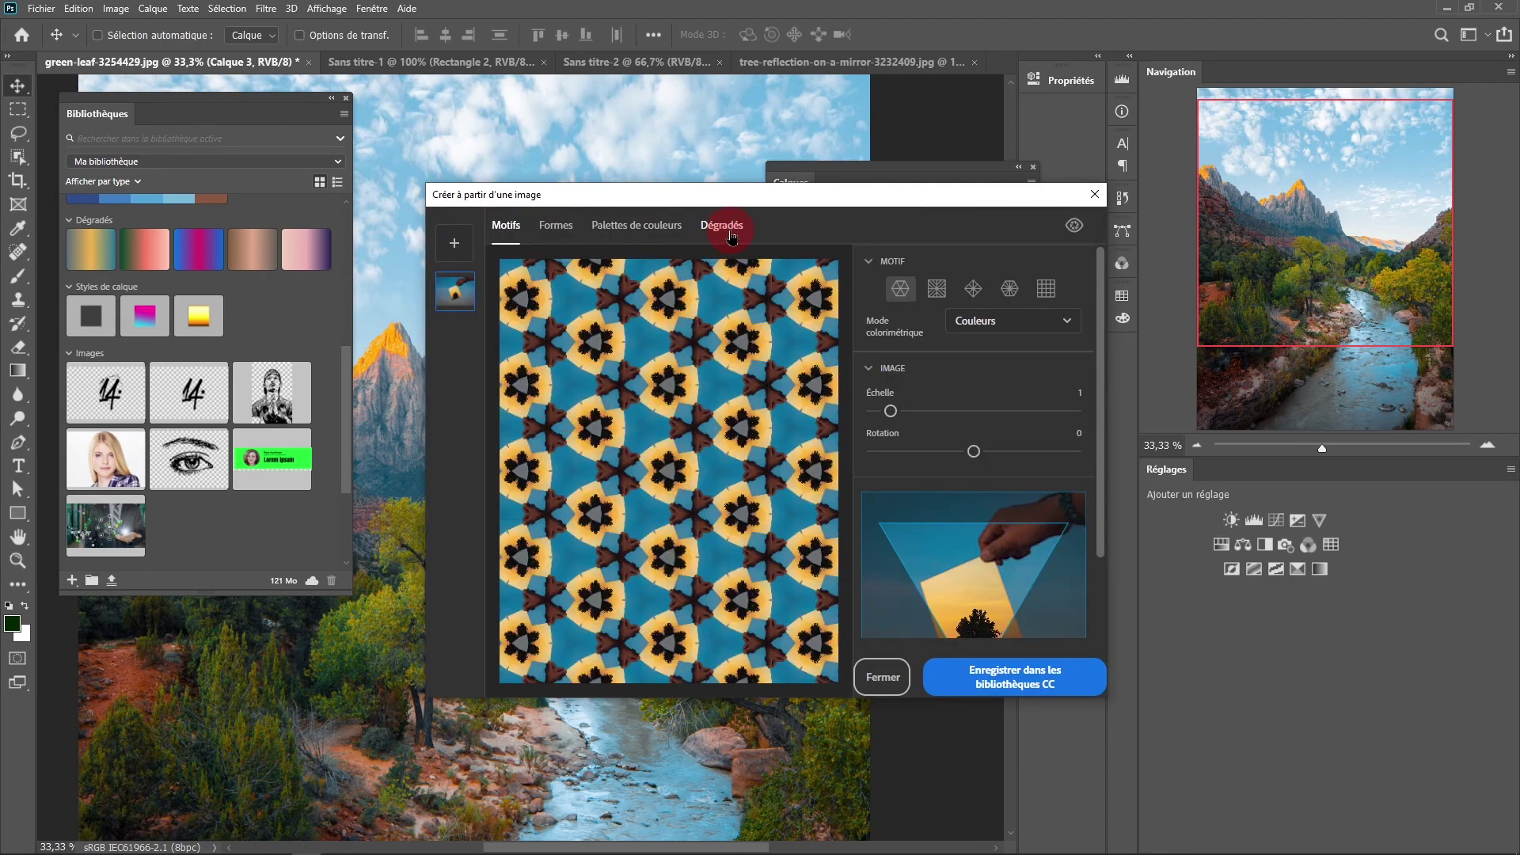
{"action": "left_click", "coordinate": [722, 227]}
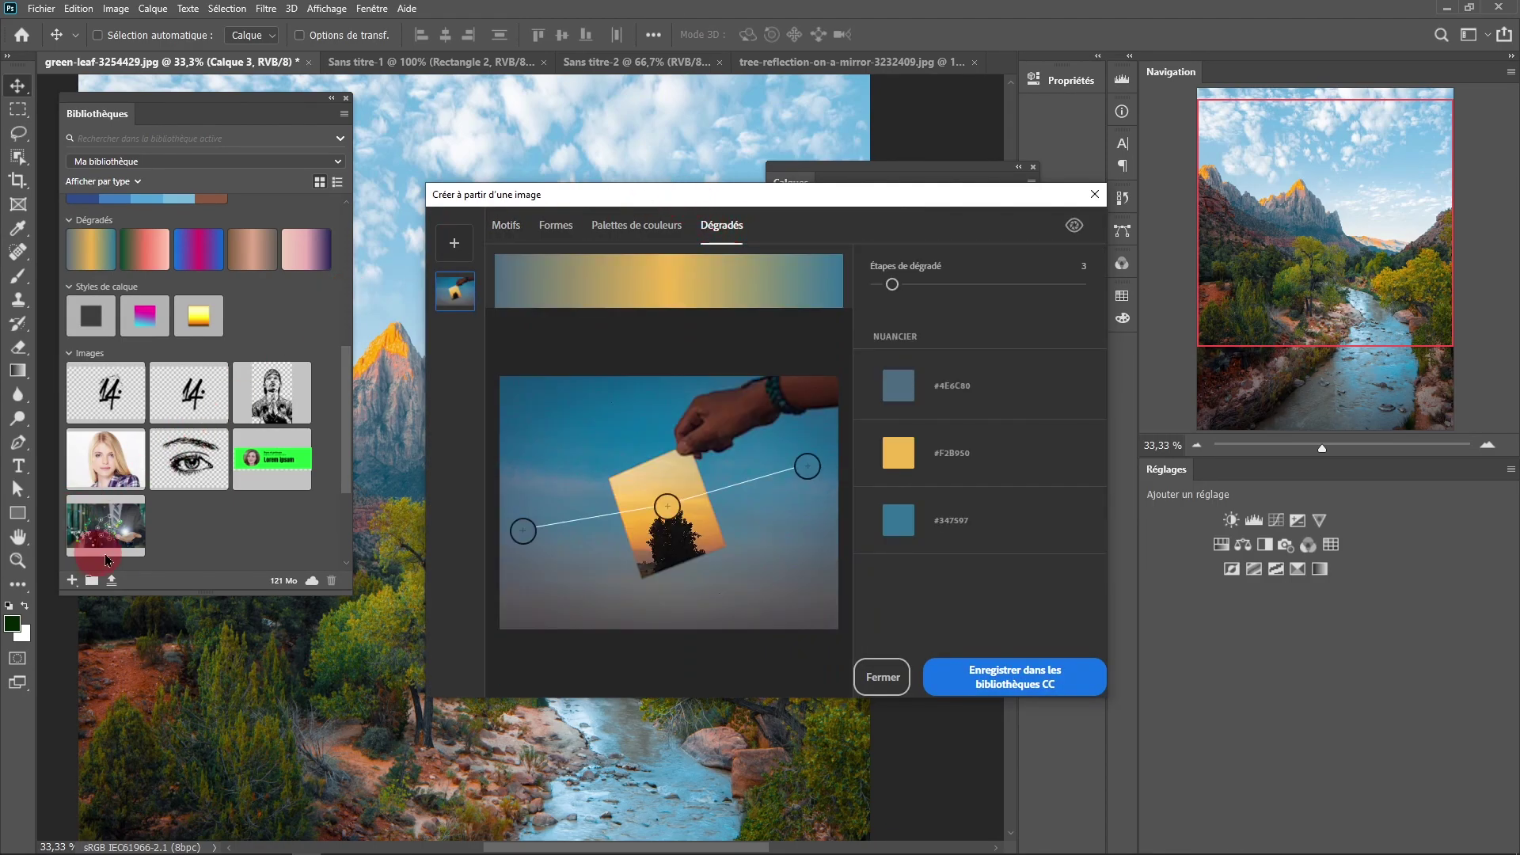
{"action": "left_click_drag", "start_coordinate": [425, 674], "coordinate": [58, 645]}
{"action": "left_click", "coordinate": [507, 528]}
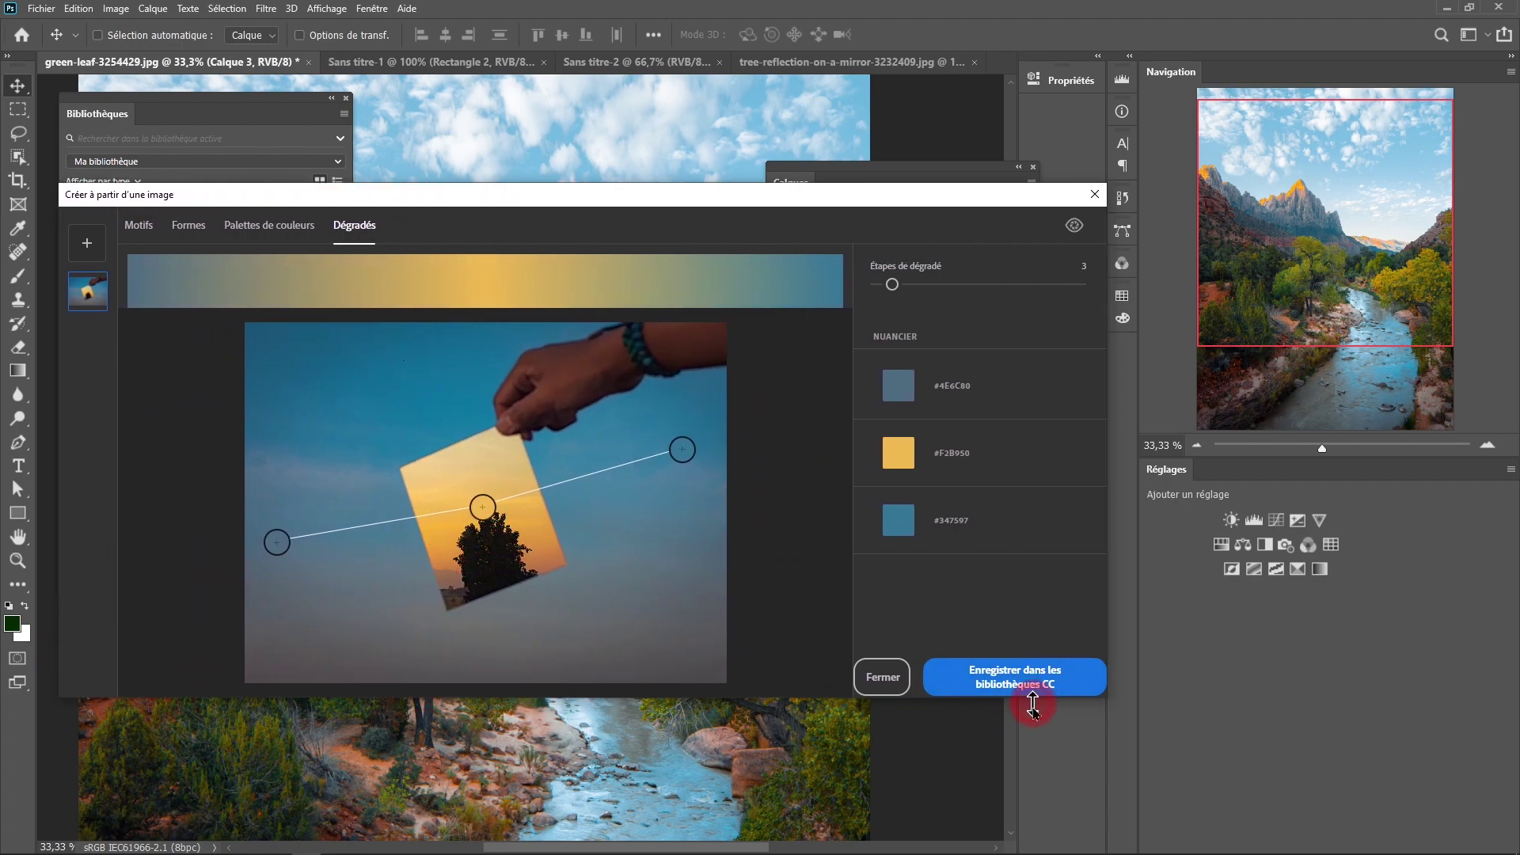
{"action": "left_click_drag", "start_coordinate": [1031, 697], "coordinate": [1027, 798]}
{"action": "left_click_drag", "start_coordinate": [689, 188], "coordinate": [718, 80]}
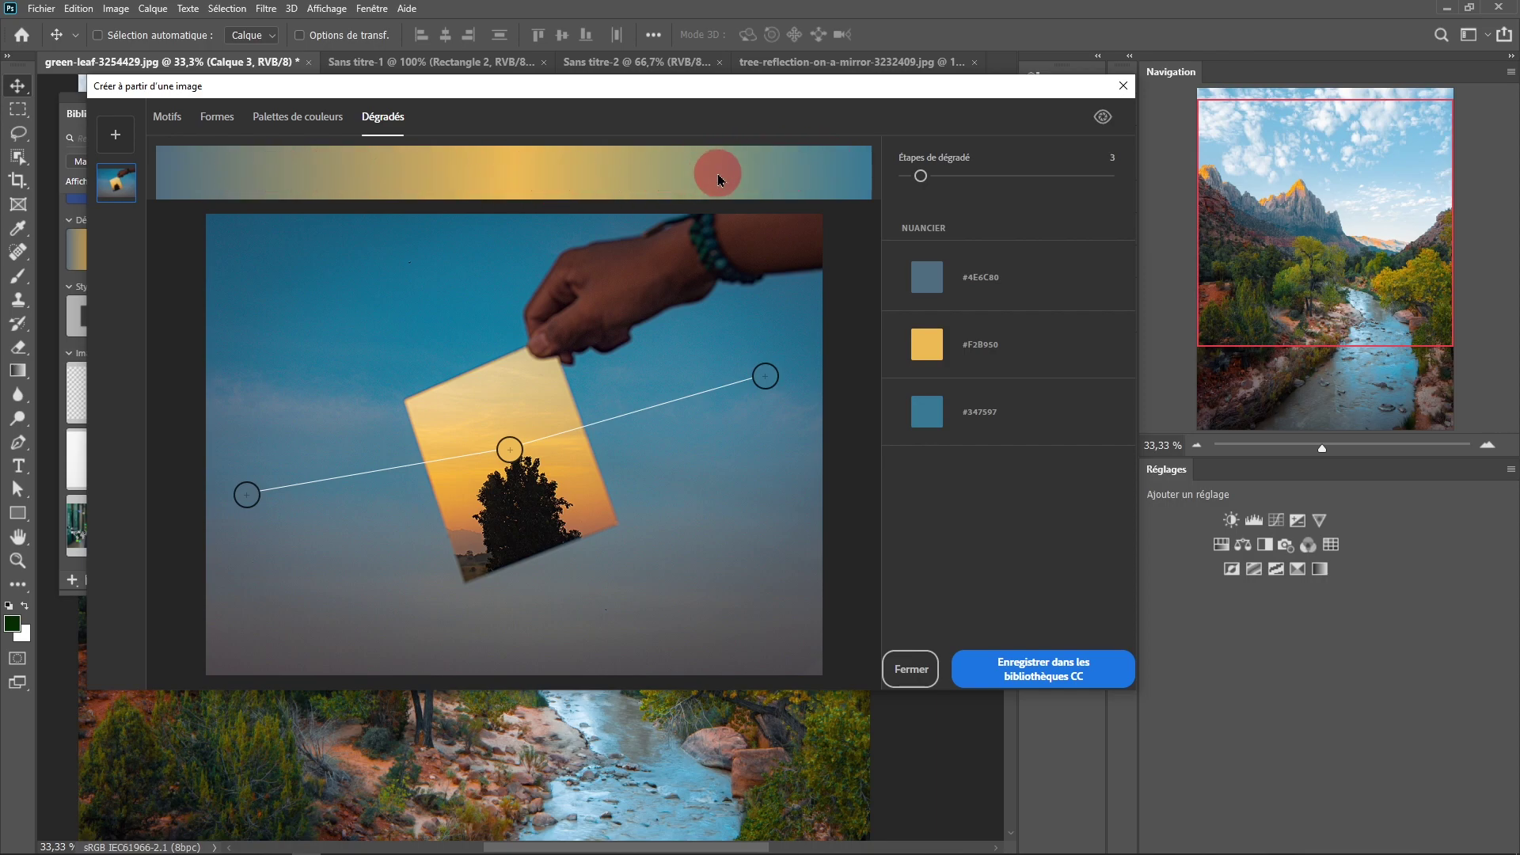
Capture a four-step gradient with sample points on the sky, yellow card and hand, and save it to the CC libraries.
{"action": "mouse_move", "coordinate": [928, 185]}
{"action": "left_mouse_down"}
{"action": "mouse_move", "coordinate": [1128, 178]}
{"action": "mouse_move", "coordinate": [927, 168]}
{"action": "left_mouse_up"}
{"action": "left_click", "coordinate": [530, 380]}
{"action": "mouse_move", "coordinate": [522, 394]}
{"action": "left_mouse_down"}
{"action": "mouse_move", "coordinate": [526, 417]}
{"action": "mouse_move", "coordinate": [528, 388]}
{"action": "left_mouse_up"}
{"action": "left_click_drag", "start_coordinate": [448, 457], "coordinate": [446, 422]}
{"action": "left_click_drag", "start_coordinate": [764, 427], "coordinate": [665, 283]}
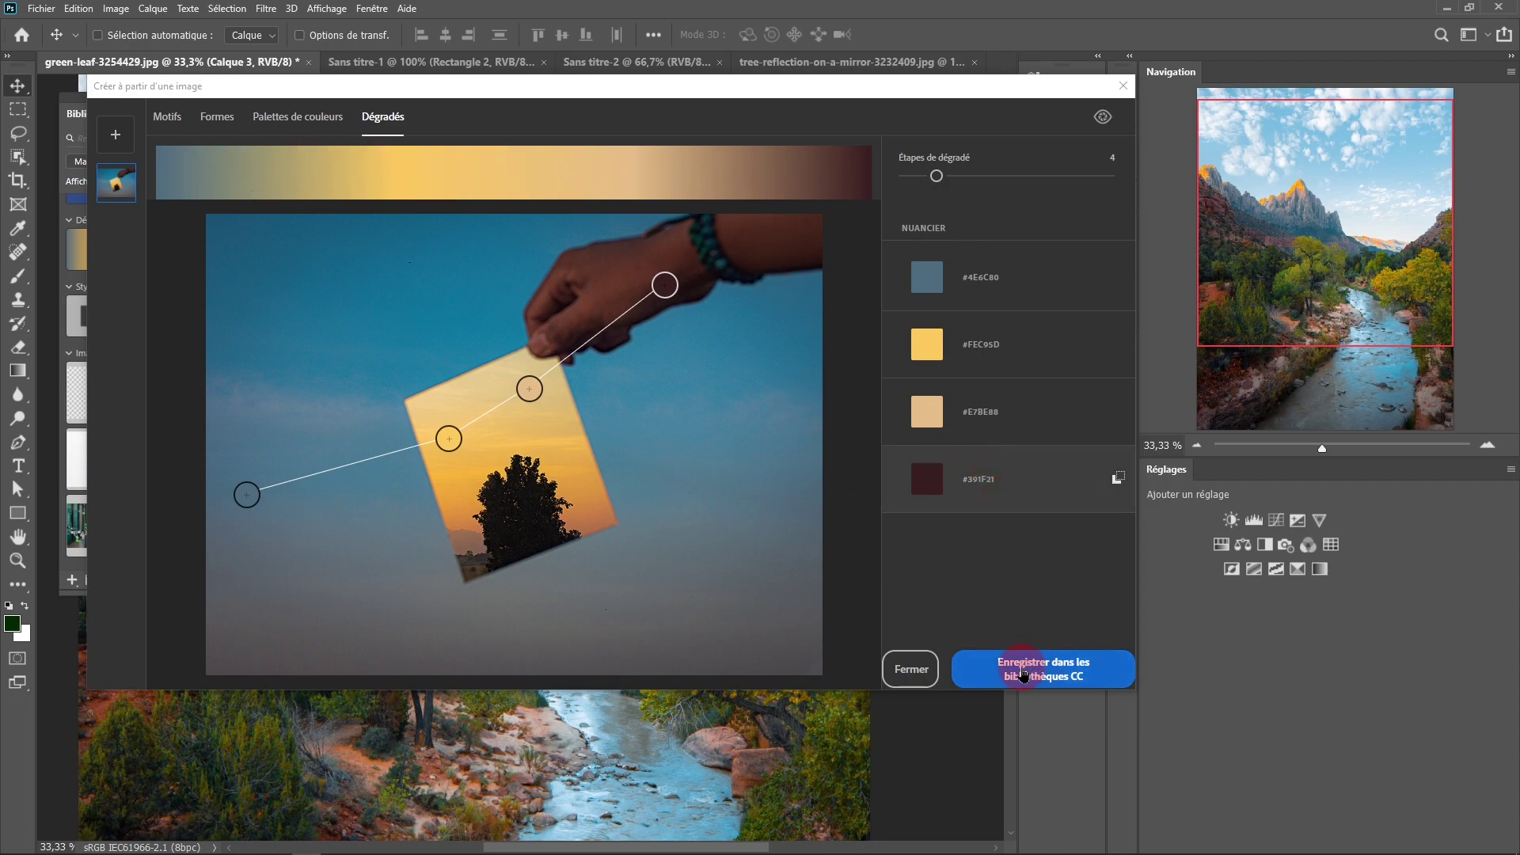
{"action": "left_click", "coordinate": [1016, 671]}
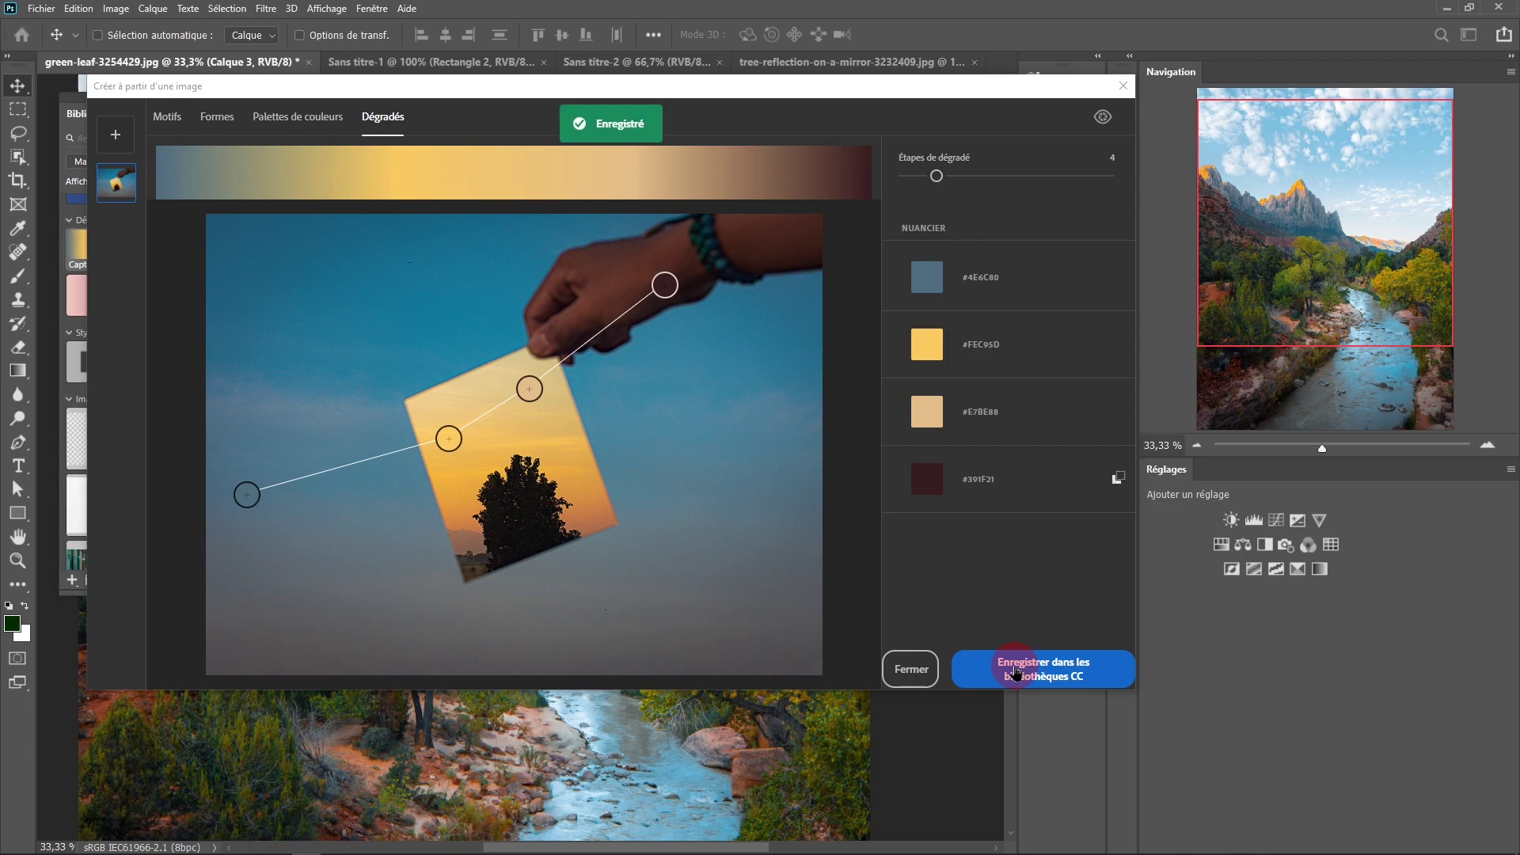
{"action": "left_click", "coordinate": [910, 668]}
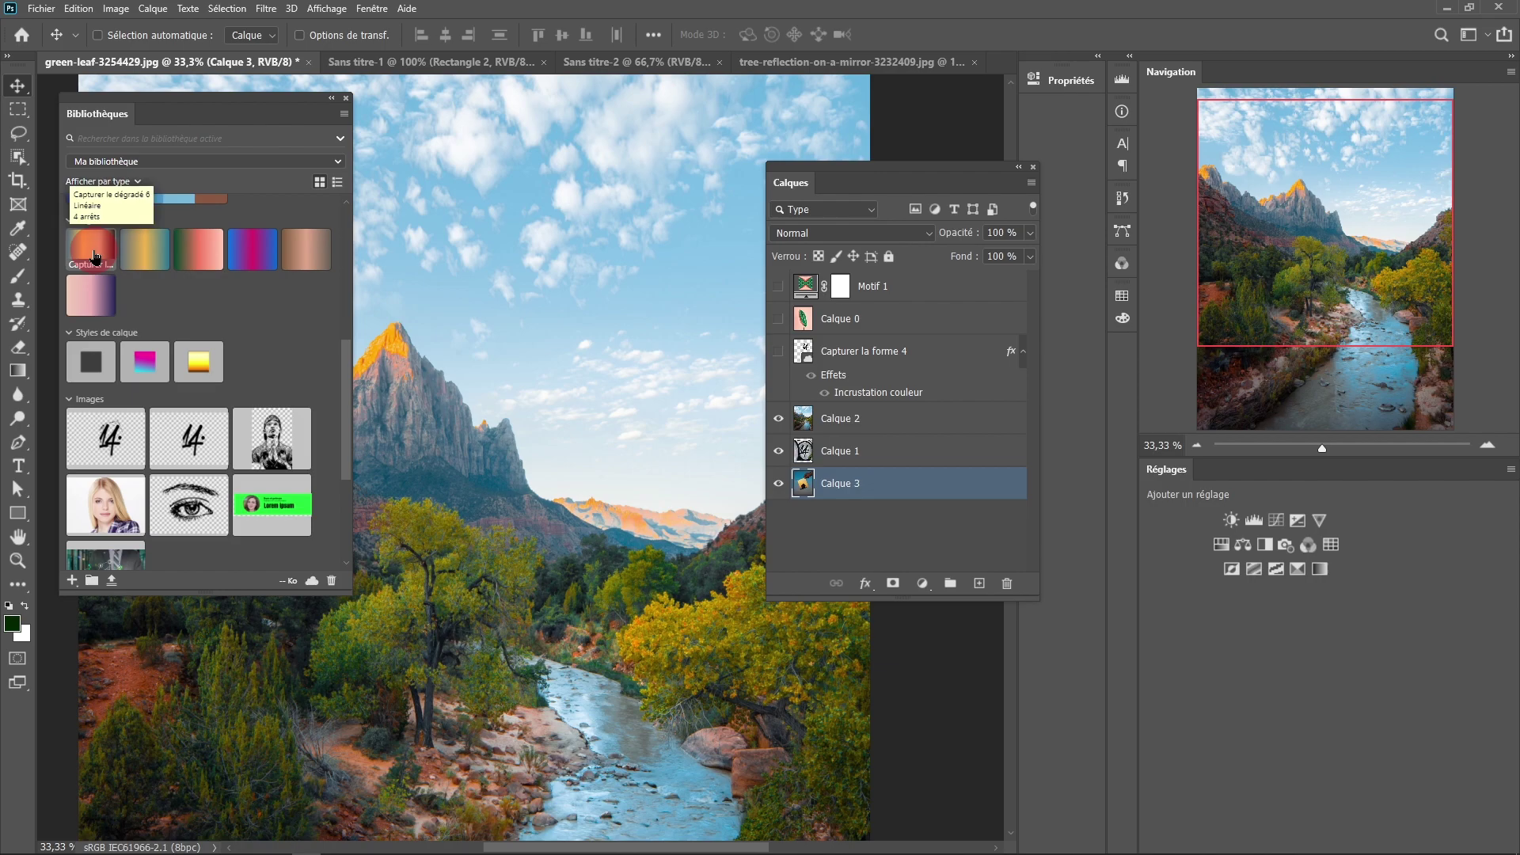
Select Calque 2 and apply the library's Capturer le dégradé 6 to it as a gradient fill layer.
{"action": "mouse_move", "coordinate": [101, 247]}
{"action": "left_mouse_down"}
{"action": "mouse_move", "coordinate": [511, 322]}
{"action": "mouse_move", "coordinate": [935, 556]}
{"action": "left_mouse_up"}
{"action": "mouse_move", "coordinate": [859, 491]}
{"action": "left_mouse_down"}
{"action": "mouse_move", "coordinate": [892, 499]}
{"action": "mouse_move", "coordinate": [875, 516]}
{"action": "mouse_move", "coordinate": [876, 486]}
{"action": "mouse_move", "coordinate": [359, 349]}
{"action": "mouse_move", "coordinate": [899, 442]}
{"action": "left_mouse_up"}
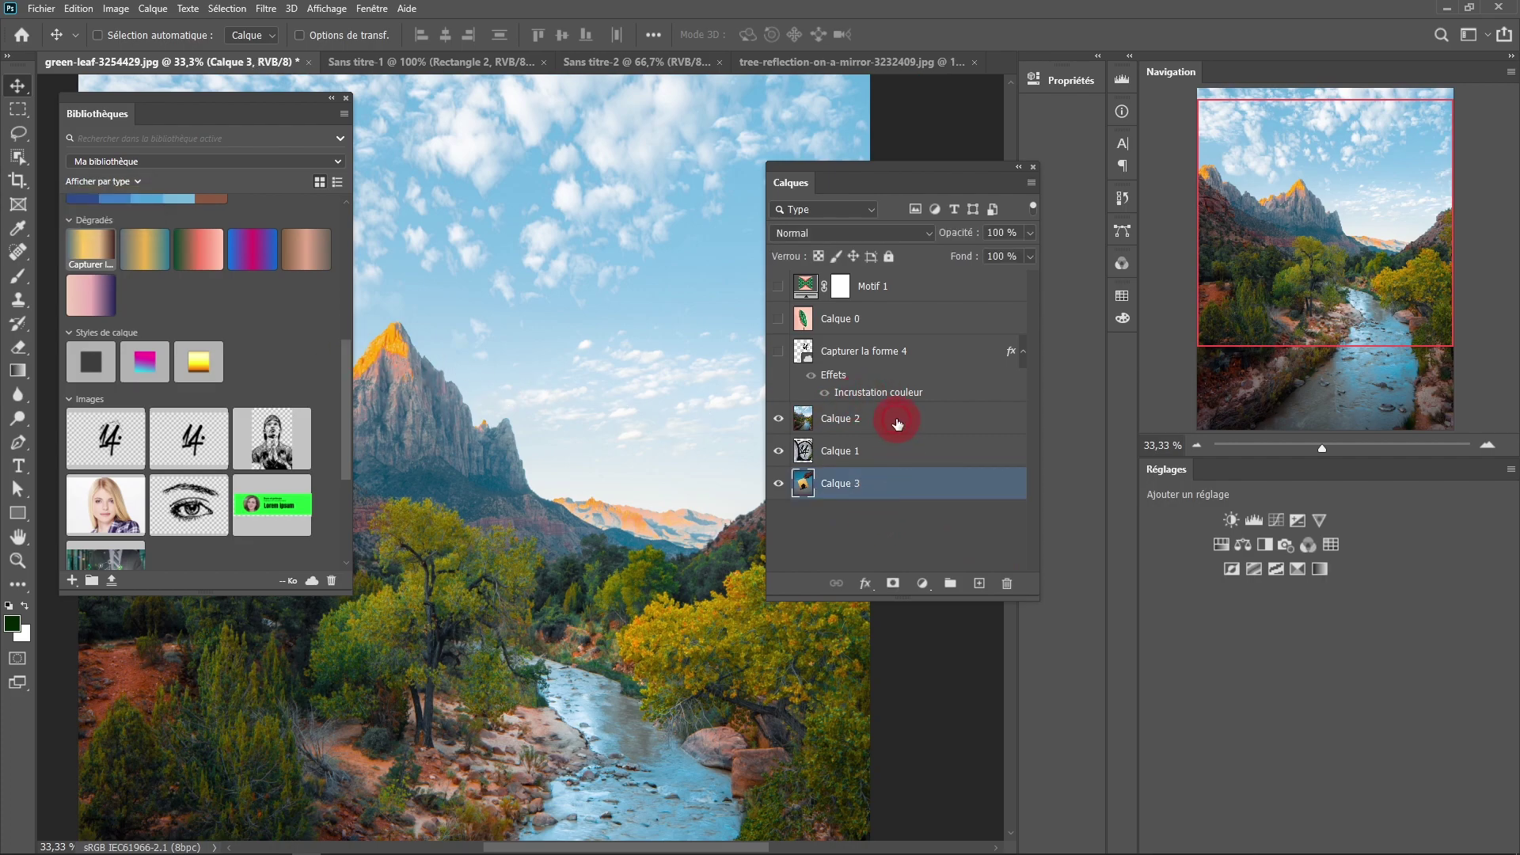
{"action": "left_click", "coordinate": [897, 424]}
{"action": "left_click", "coordinate": [102, 253]}
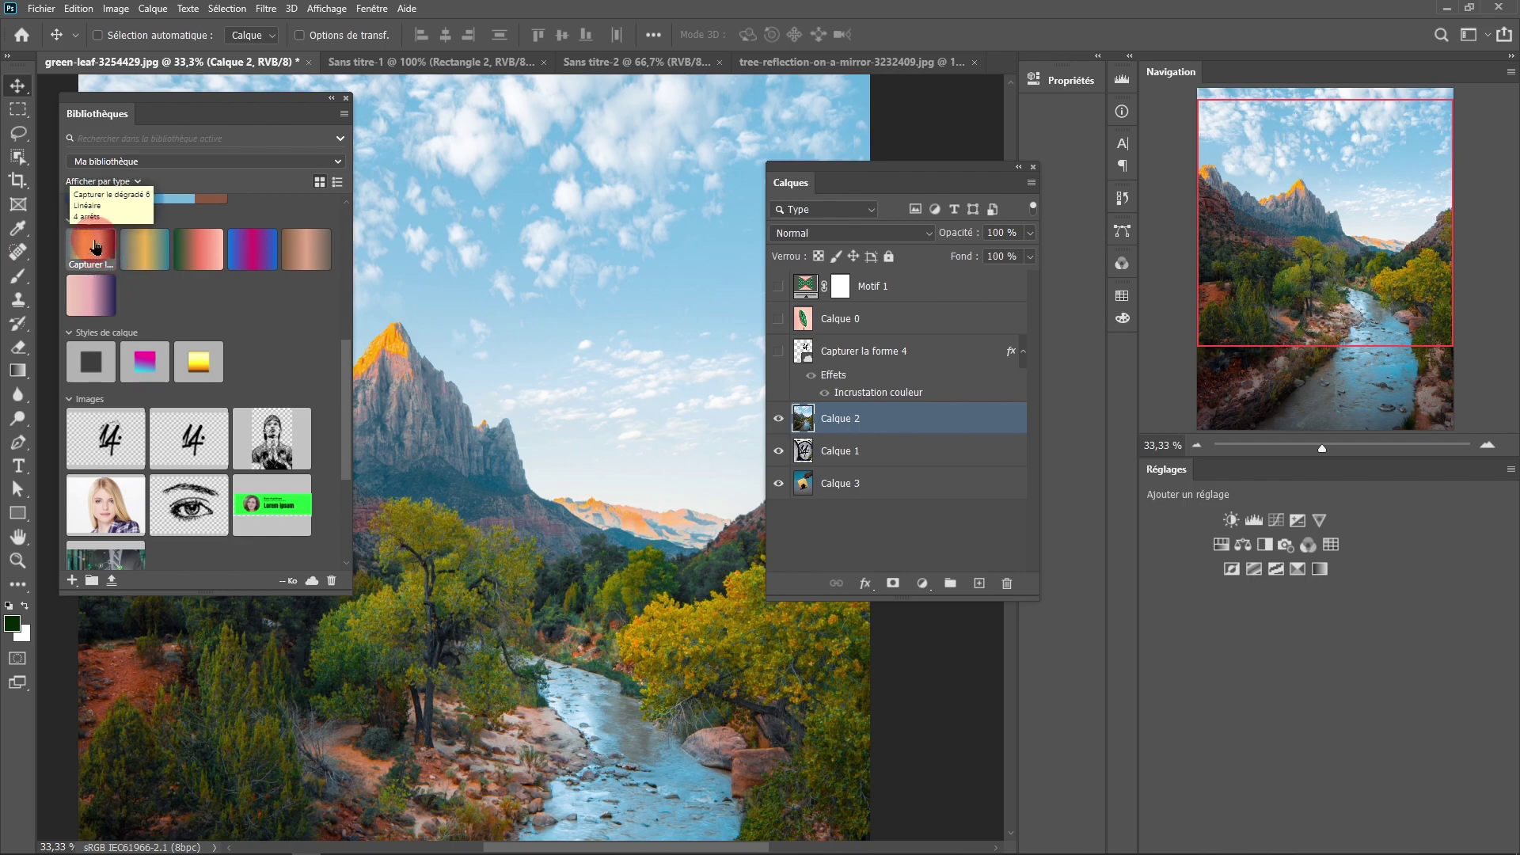
{"action": "left_click", "coordinate": [94, 242]}
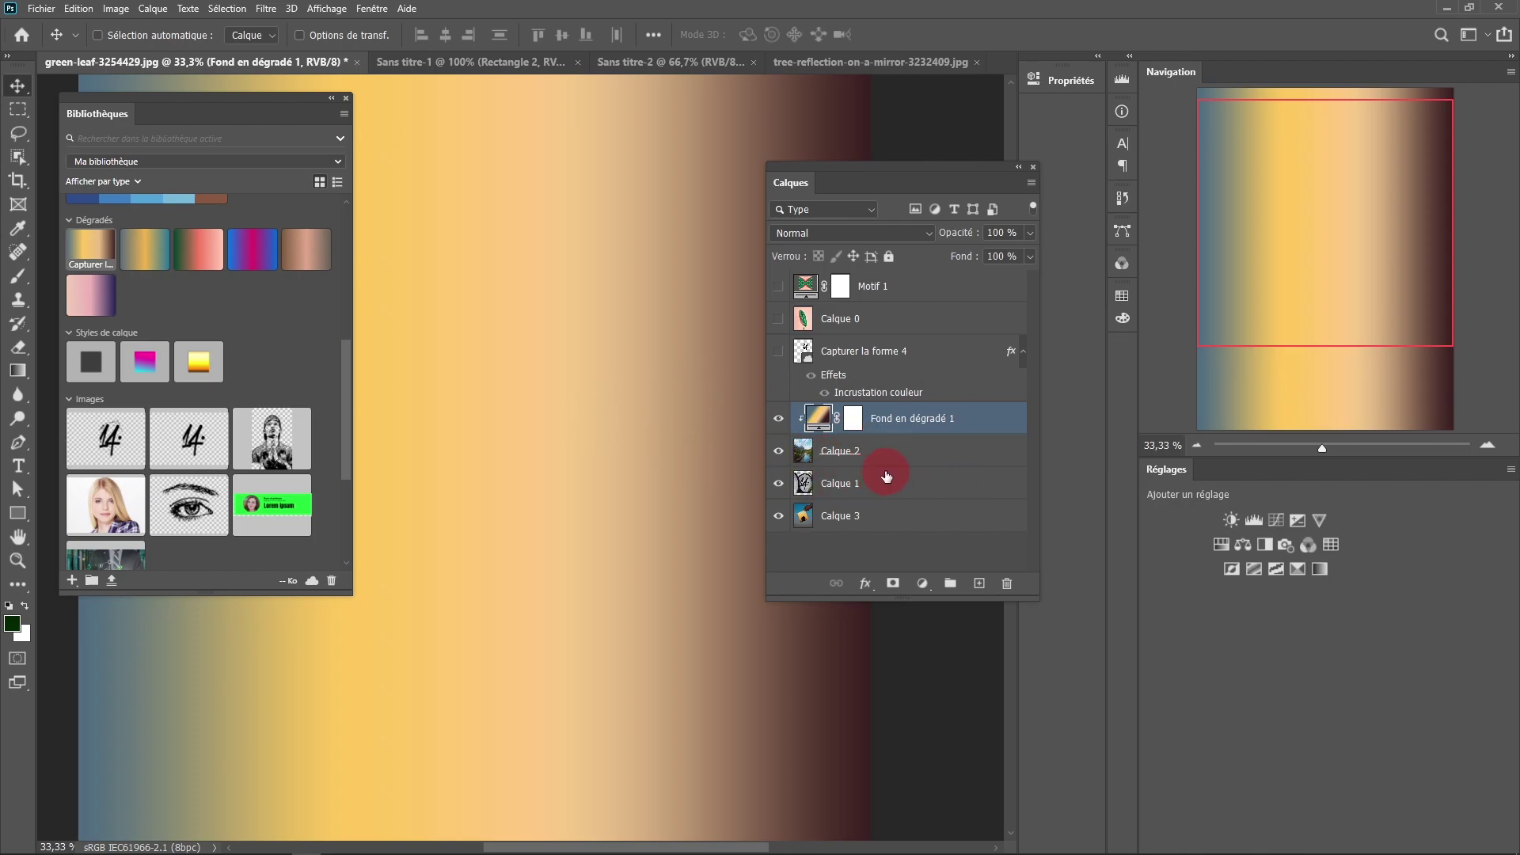
Release the clipping mask between the Fond en dégradé 1 layer and Calque 2.
{"action": "left_click", "coordinate": [972, 429], "text": "alt"}
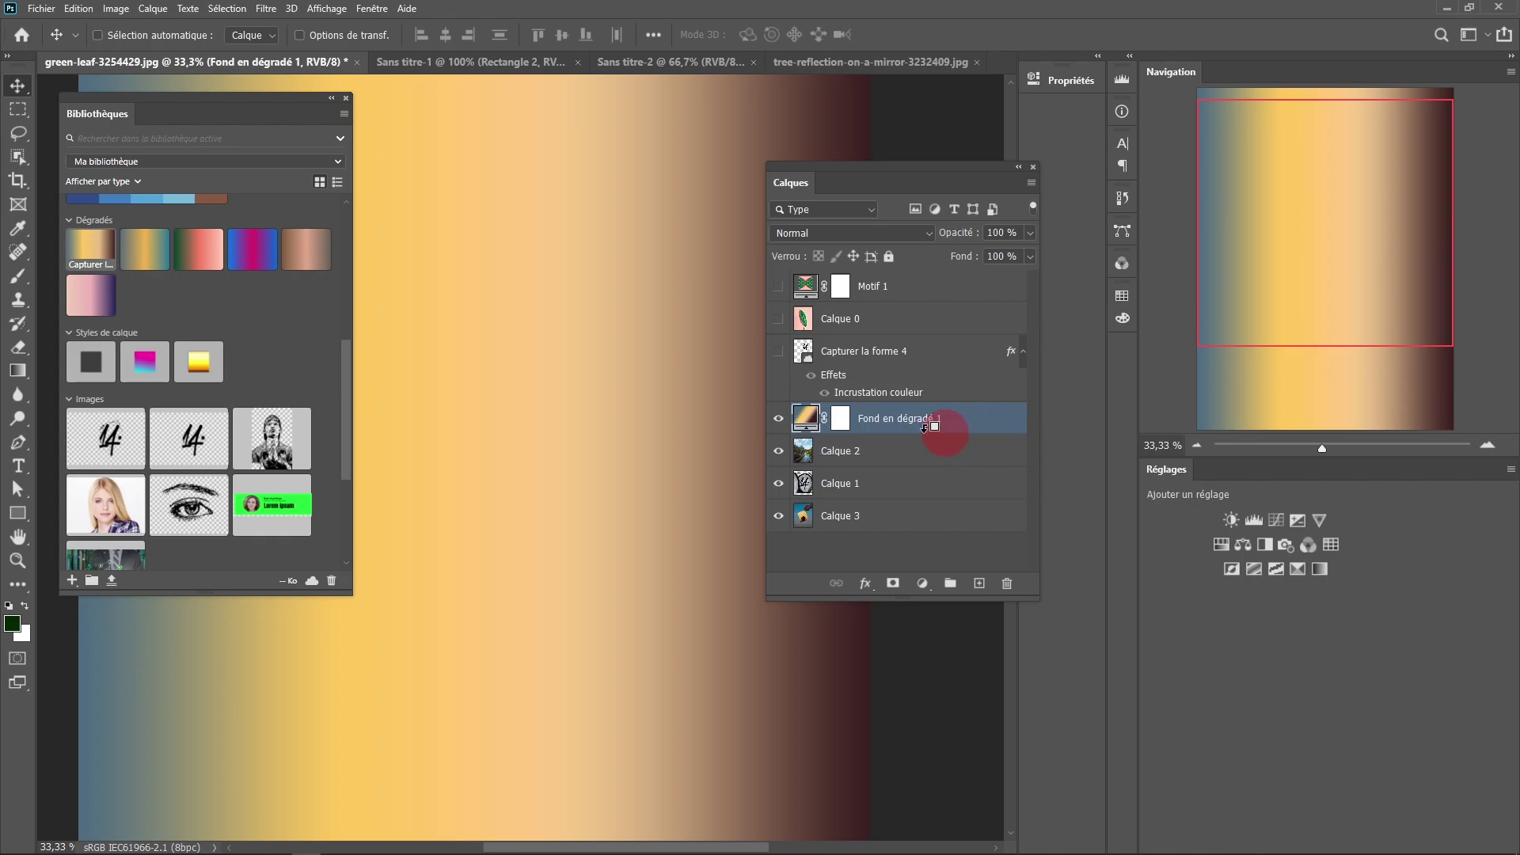
{"action": "left_click", "coordinate": [591, 475], "text": "alt"}
{"action": "left_click_drag", "start_coordinate": [655, 407], "coordinate": [688, 382]}
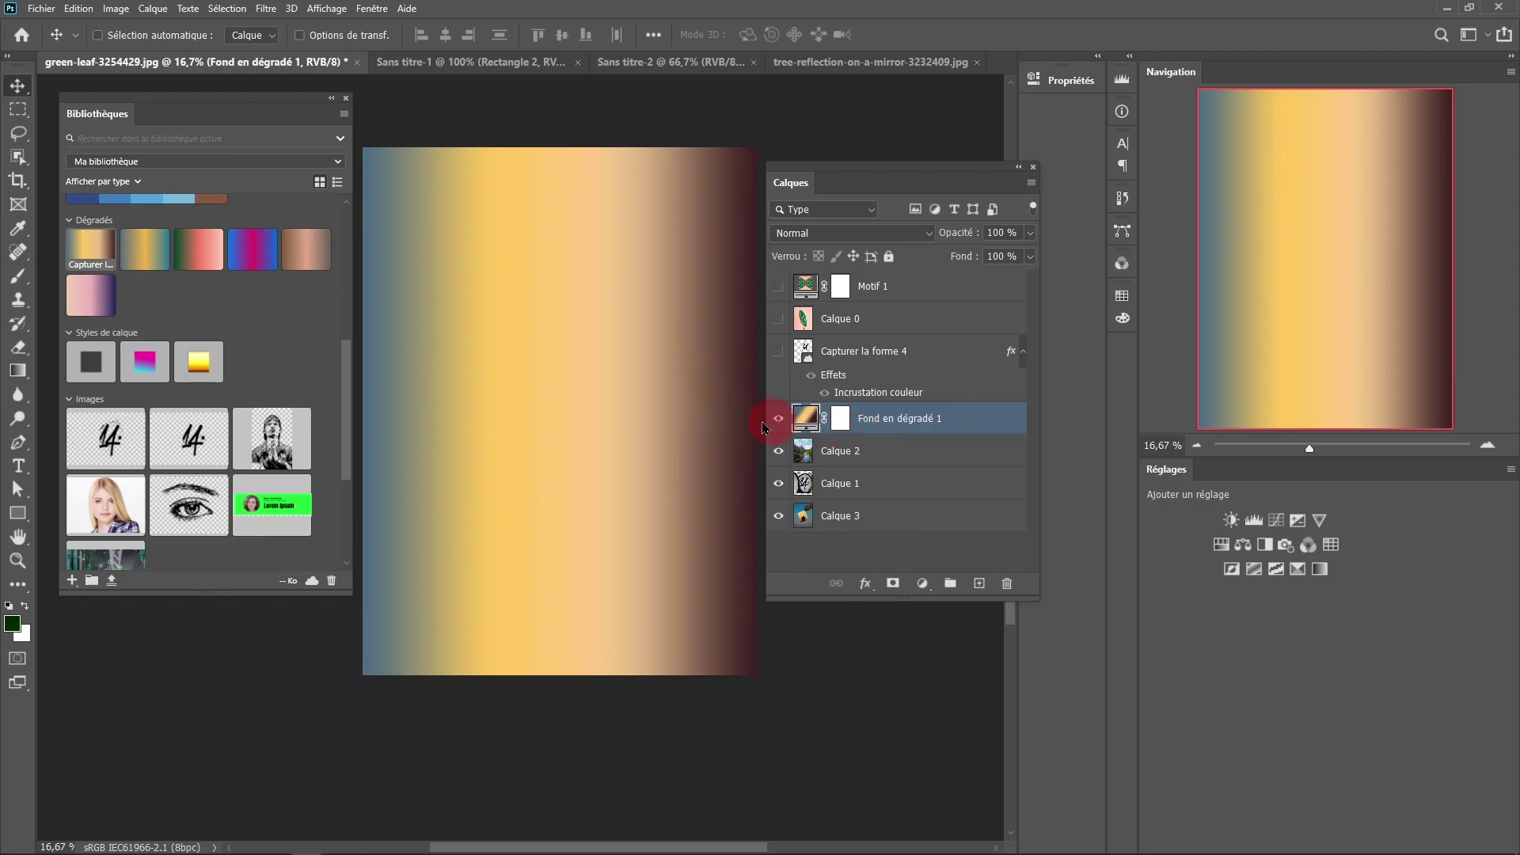
Reposition the gradient of the Fond en dégradé 1 layer on the canvas and try the Angle style in its settings.
{"action": "double_click", "coordinate": [805, 418]}
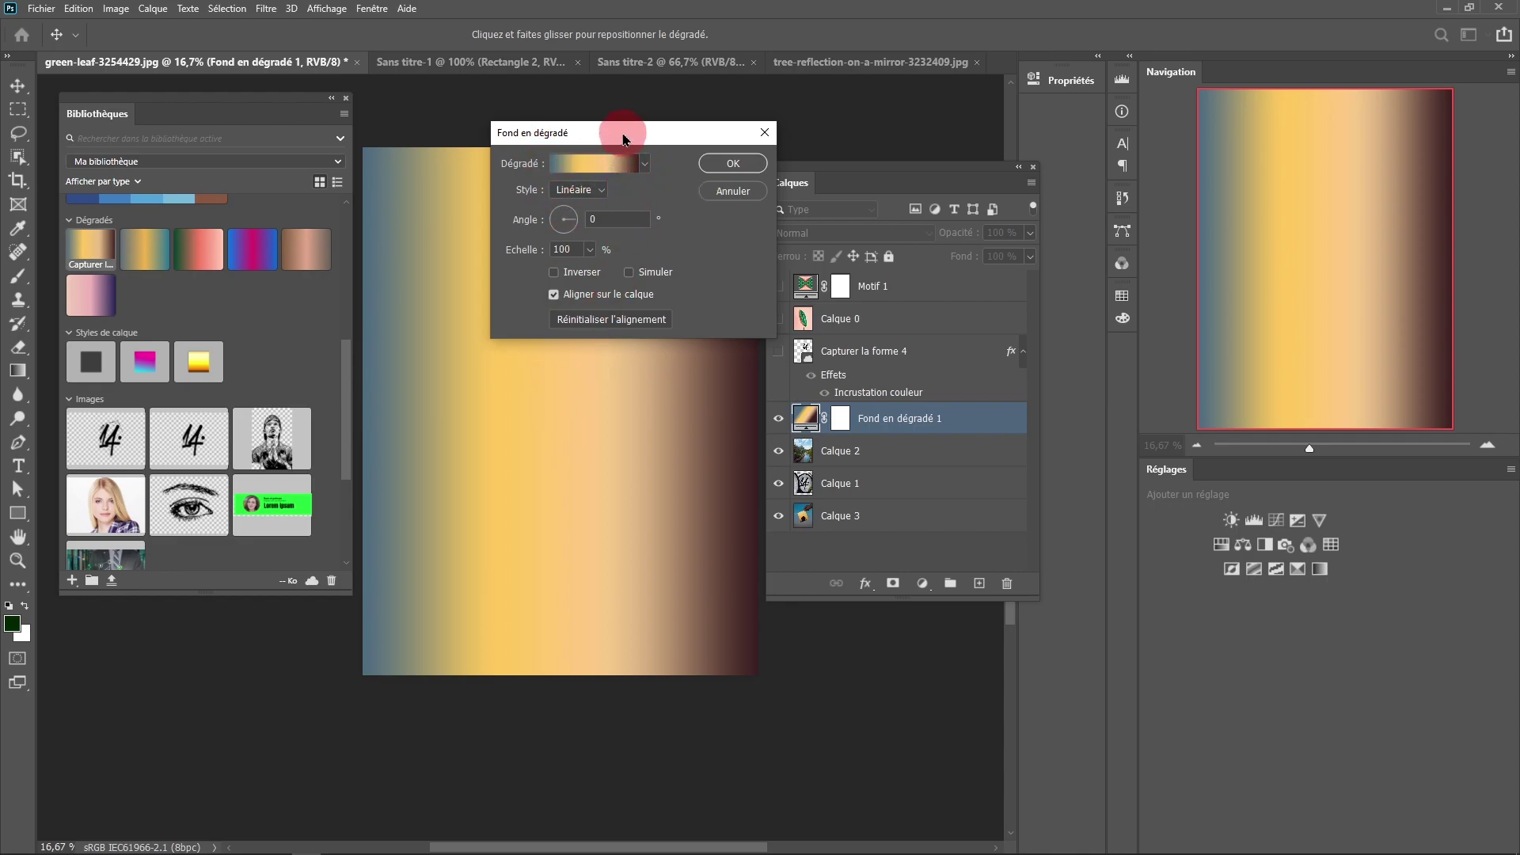
{"action": "left_click_drag", "start_coordinate": [624, 140], "coordinate": [837, 305]}
{"action": "mouse_move", "coordinate": [620, 278]}
{"action": "left_mouse_down"}
{"action": "mouse_move", "coordinate": [485, 295]}
{"action": "mouse_move", "coordinate": [824, 289]}
{"action": "mouse_move", "coordinate": [536, 277]}
{"action": "mouse_move", "coordinate": [590, 401]}
{"action": "mouse_move", "coordinate": [604, 248]}
{"action": "mouse_move", "coordinate": [645, 289]}
{"action": "left_mouse_up"}
{"action": "left_click", "coordinate": [799, 386]}
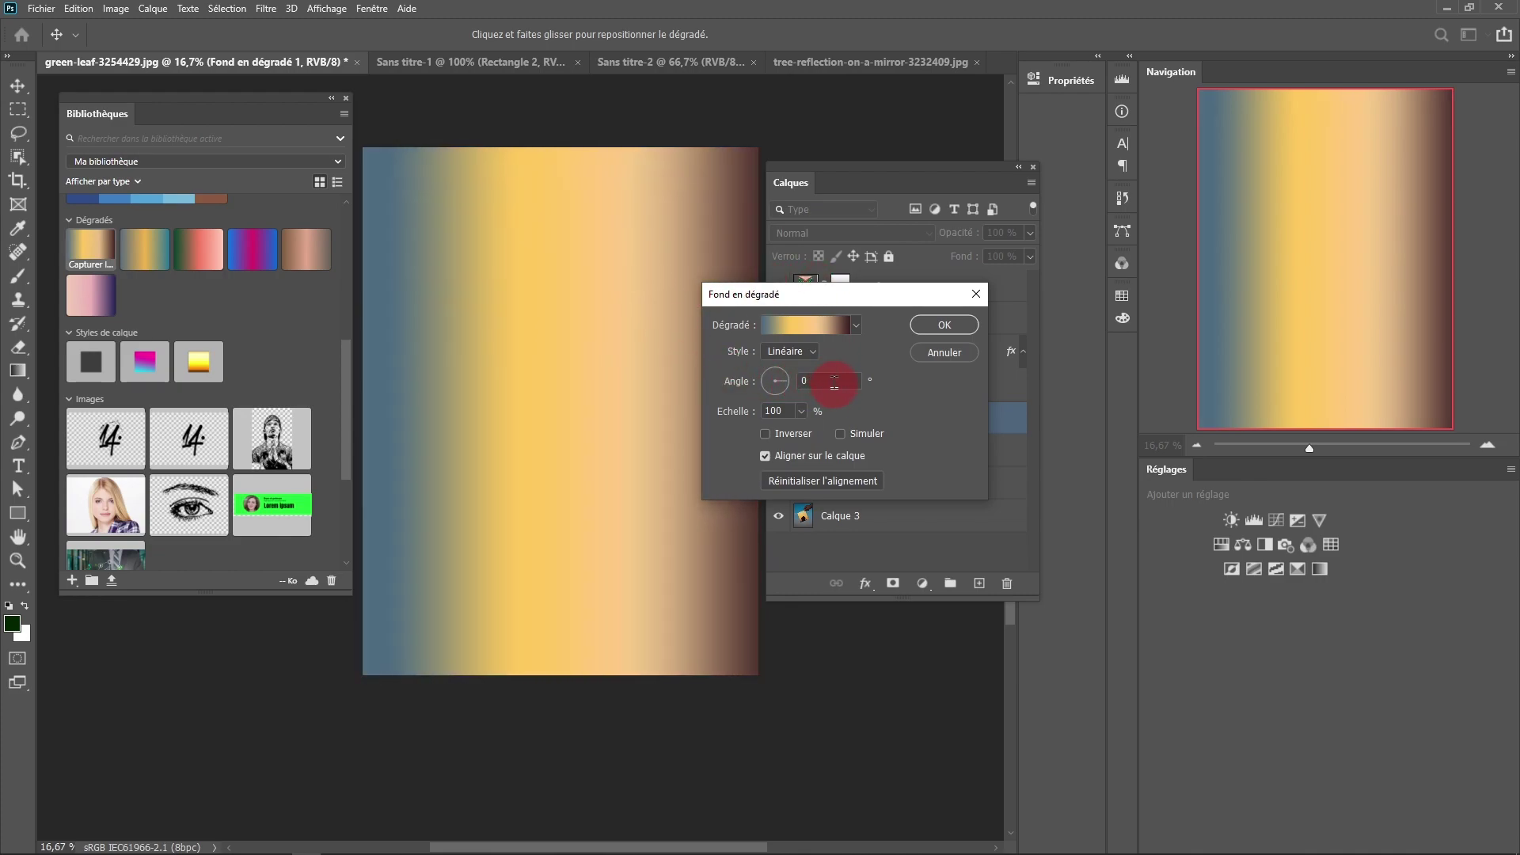
{"action": "left_click", "coordinate": [789, 350]}
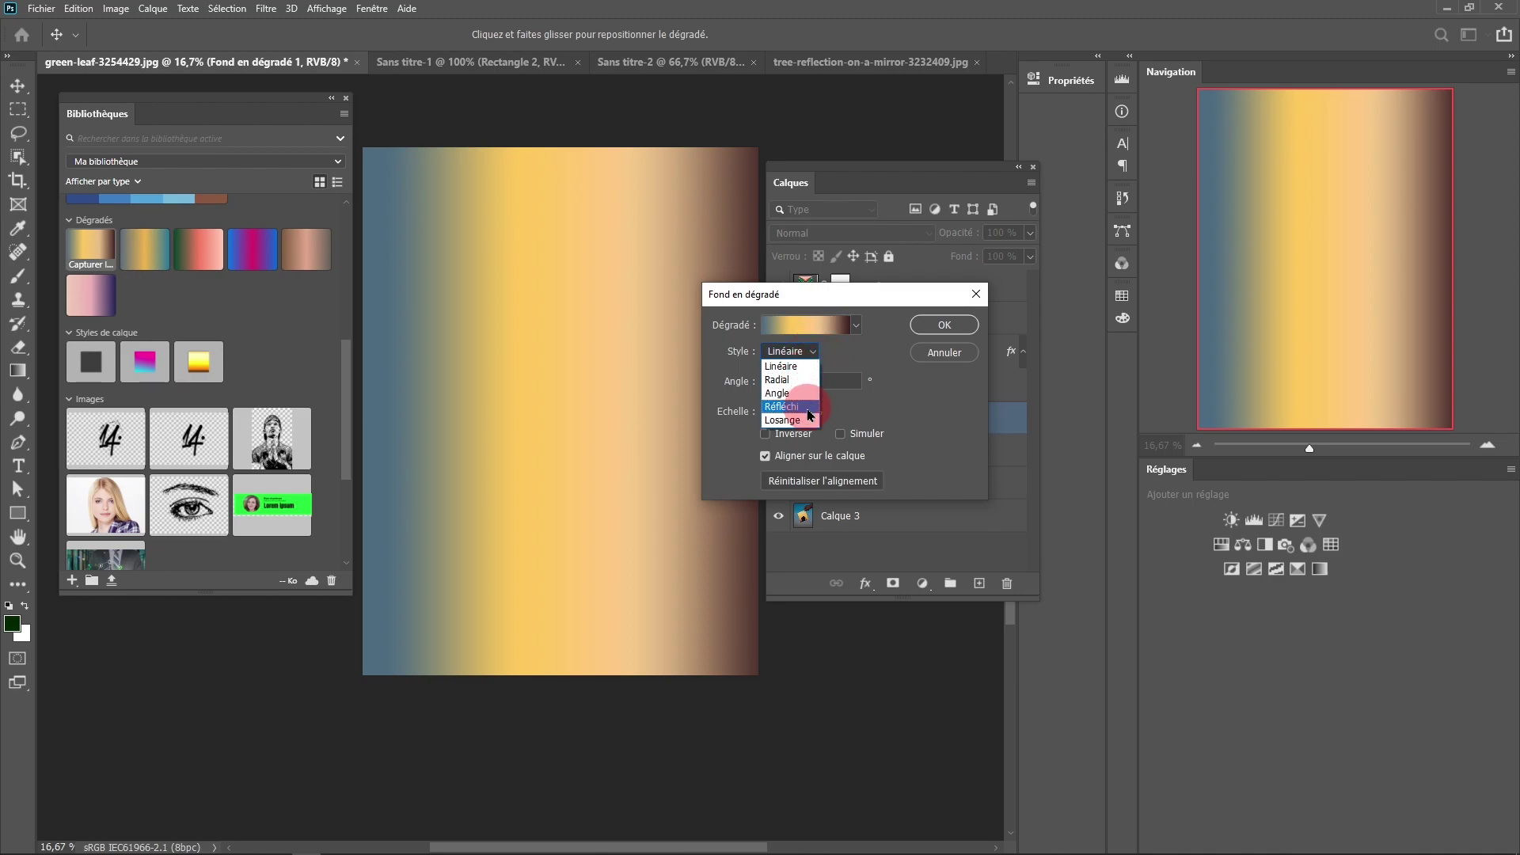
{"action": "left_click", "coordinate": [794, 394]}
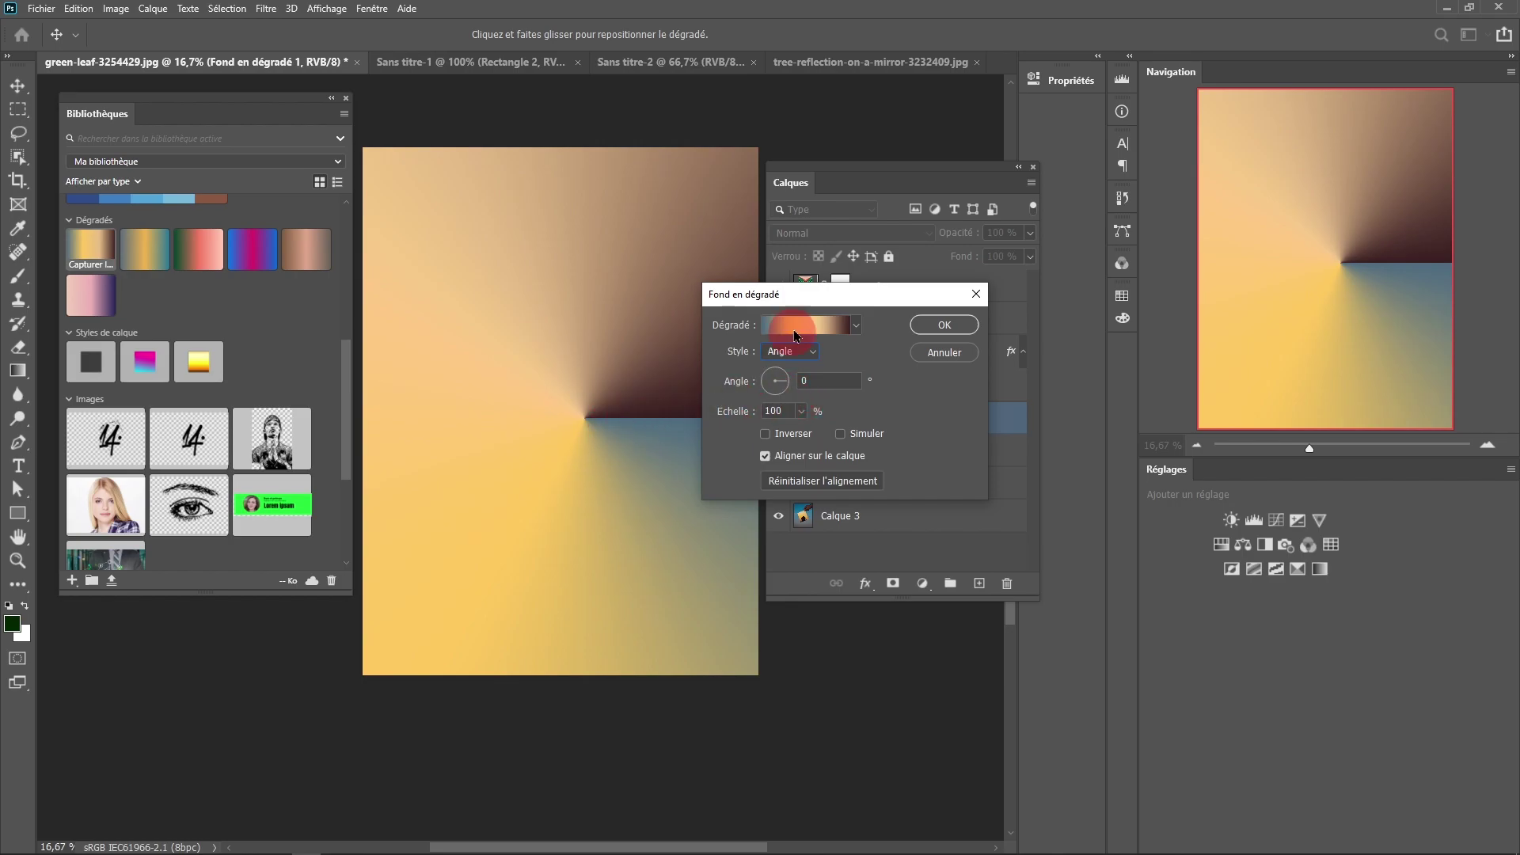
{"action": "left_click_drag", "start_coordinate": [828, 295], "coordinate": [938, 240]}
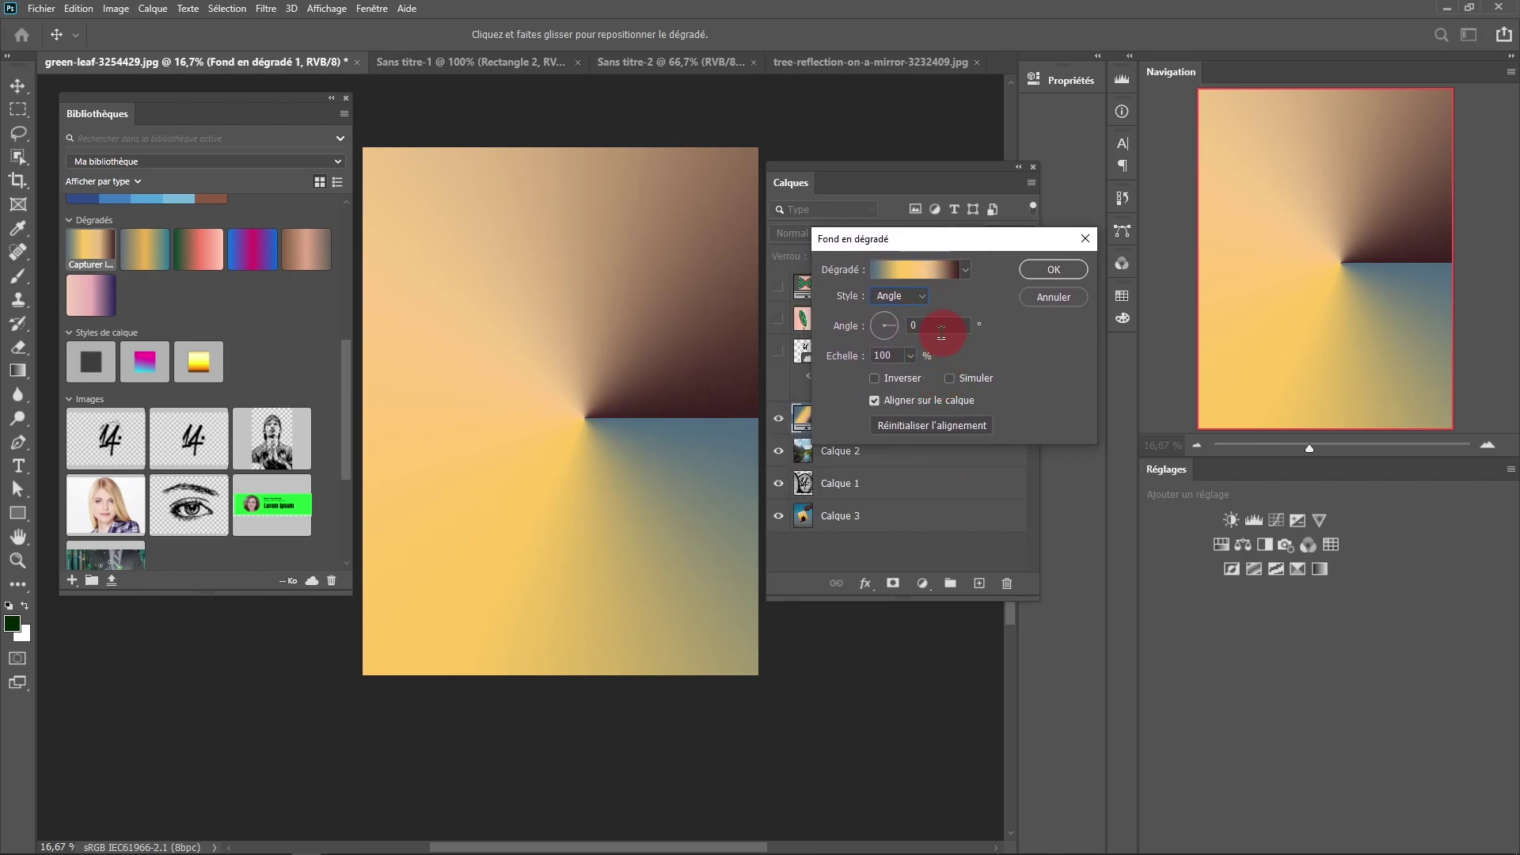
Set the gradient fill's style to Linéaire with an angle of 90° and try repositioning it on the canvas.
{"action": "left_click", "coordinate": [922, 303]}
{"action": "left_click", "coordinate": [895, 311]}
{"action": "left_click", "coordinate": [883, 326]}
{"action": "type", "text": "90"}
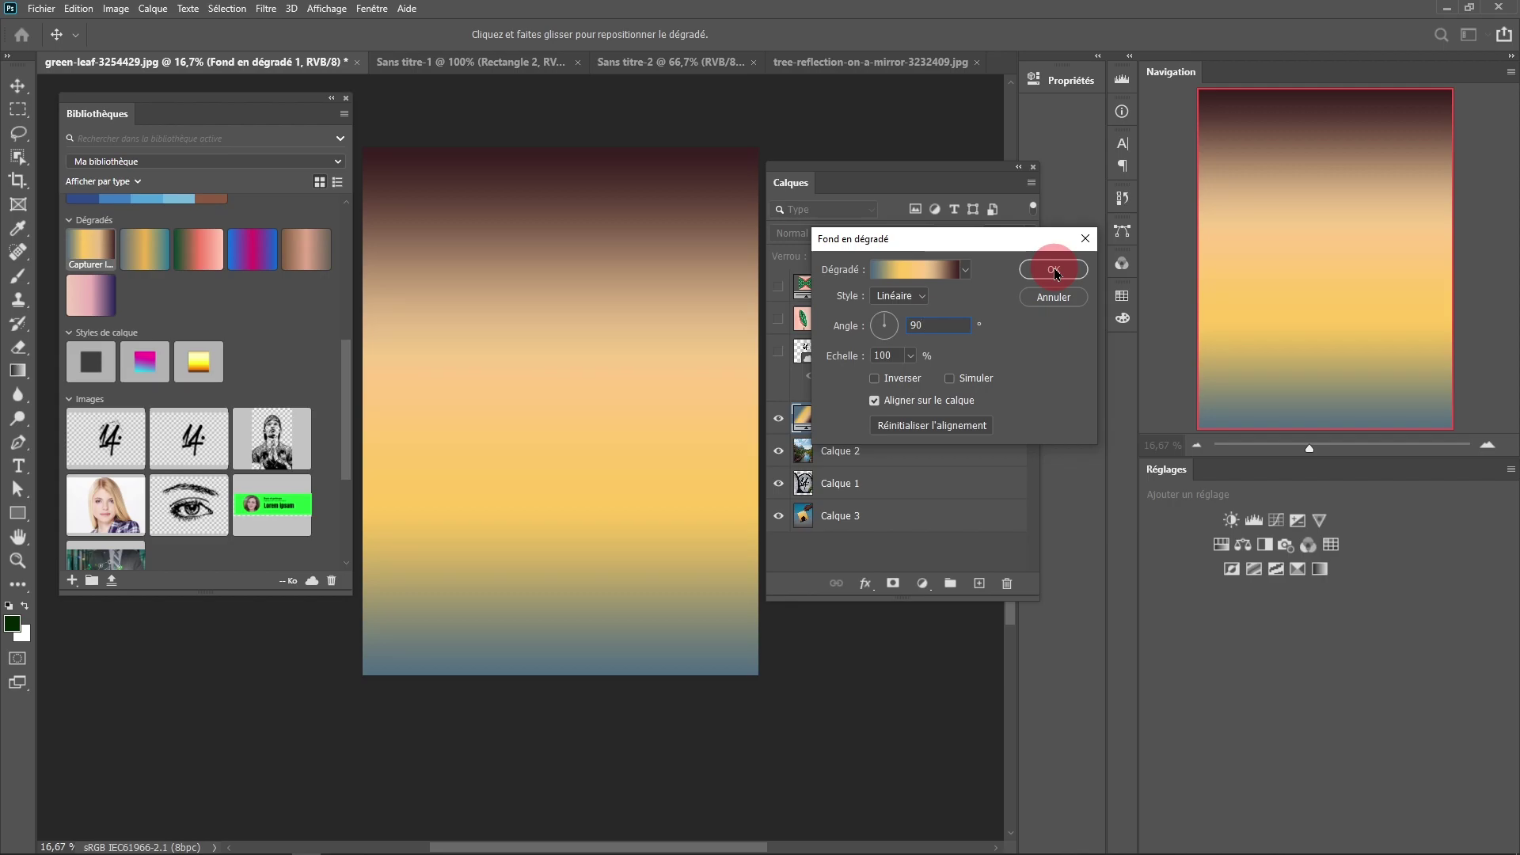
{"action": "left_click_drag", "start_coordinate": [595, 467], "coordinate": [553, 391]}
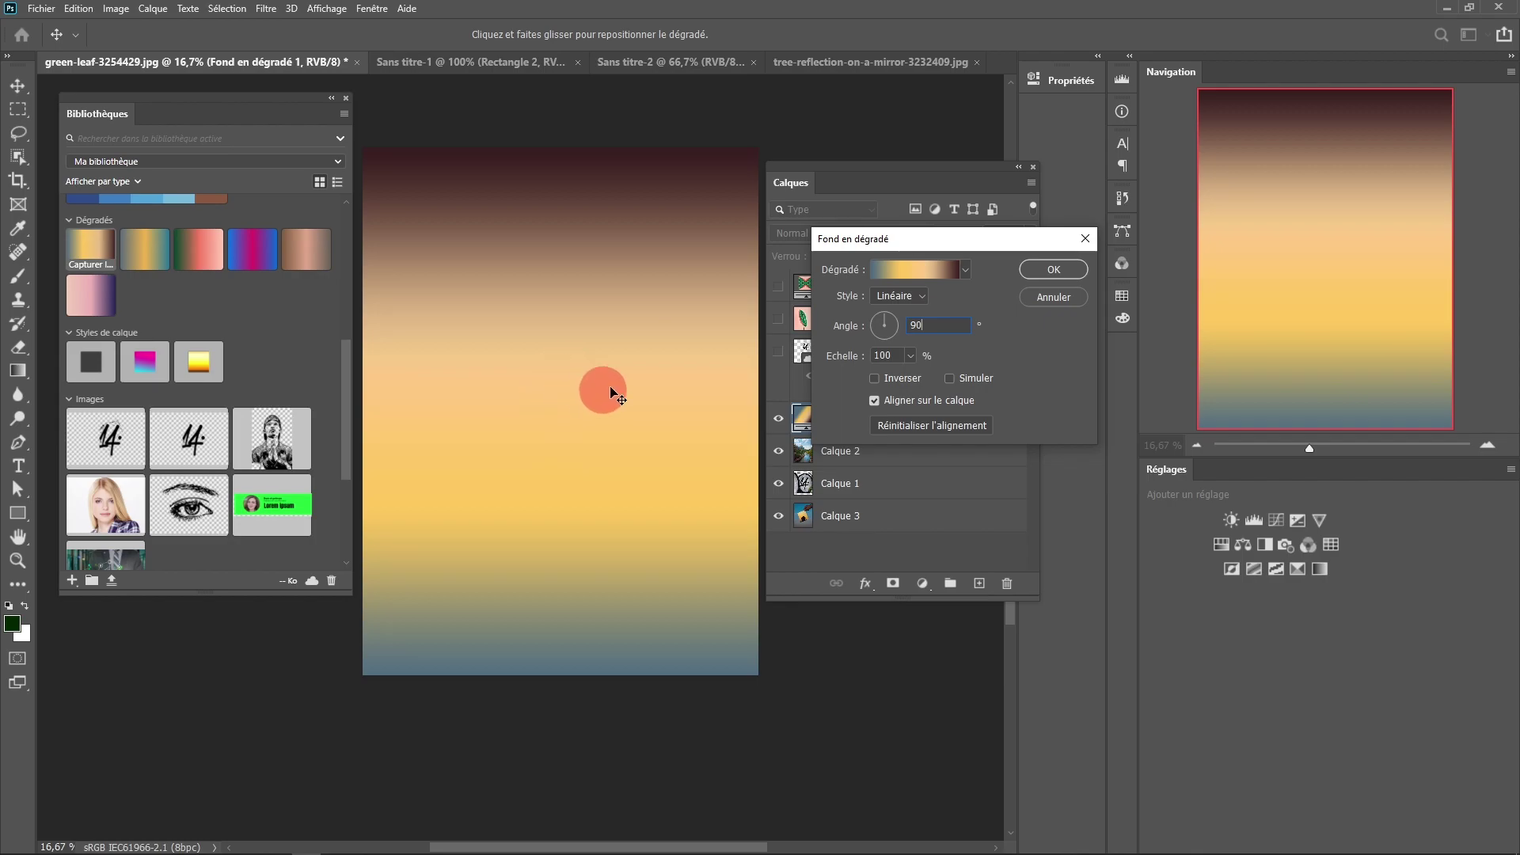
Save the fill's gradient as a new preset named Capturer le dégradé 6 in the gradient editor.
{"action": "left_click", "coordinate": [899, 277]}
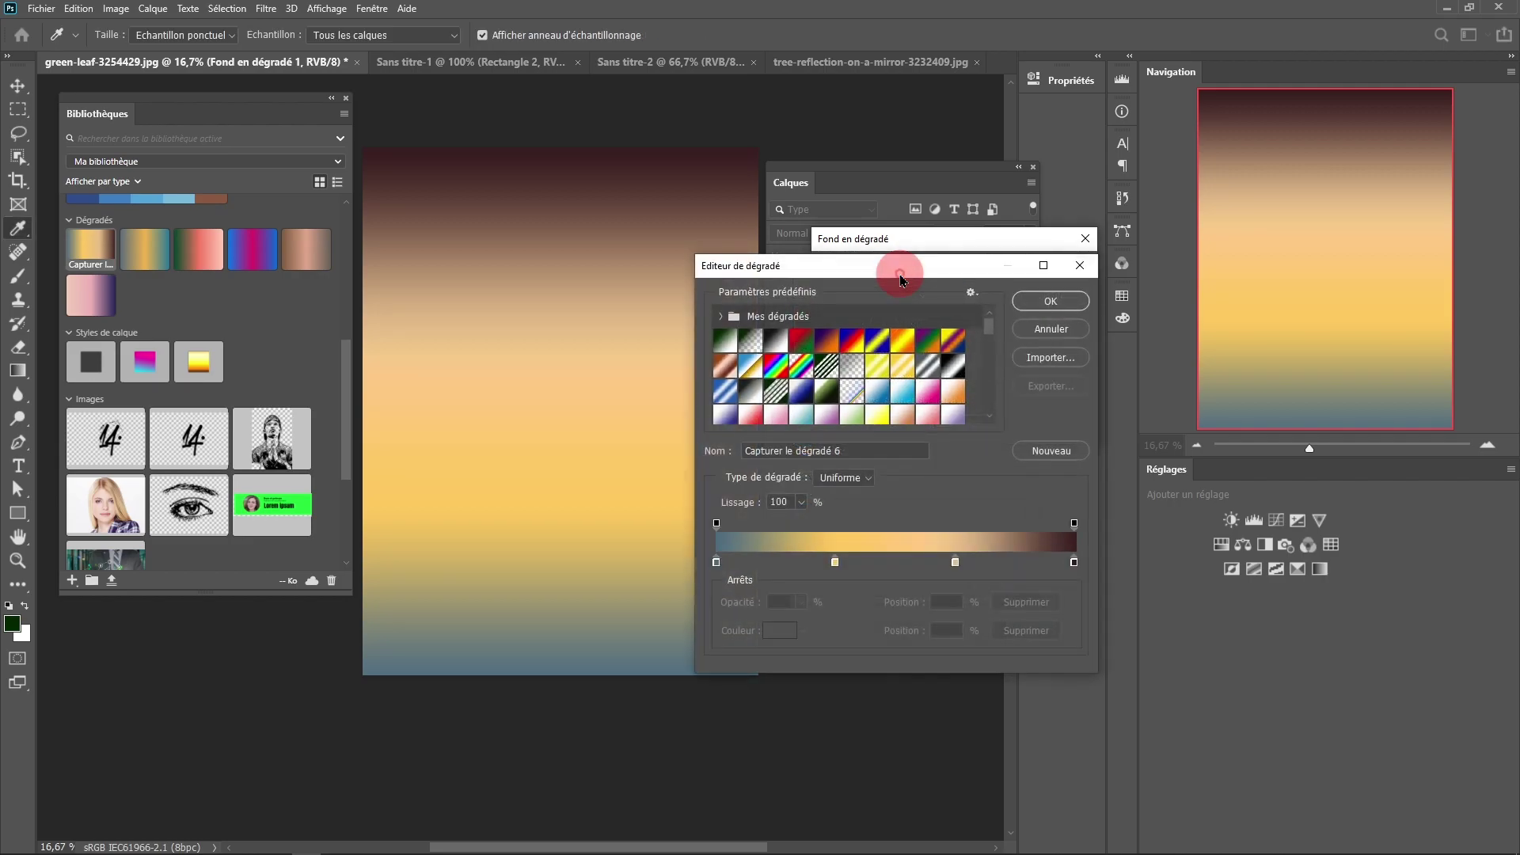
{"action": "left_click_drag", "start_coordinate": [851, 259], "coordinate": [645, 213]}
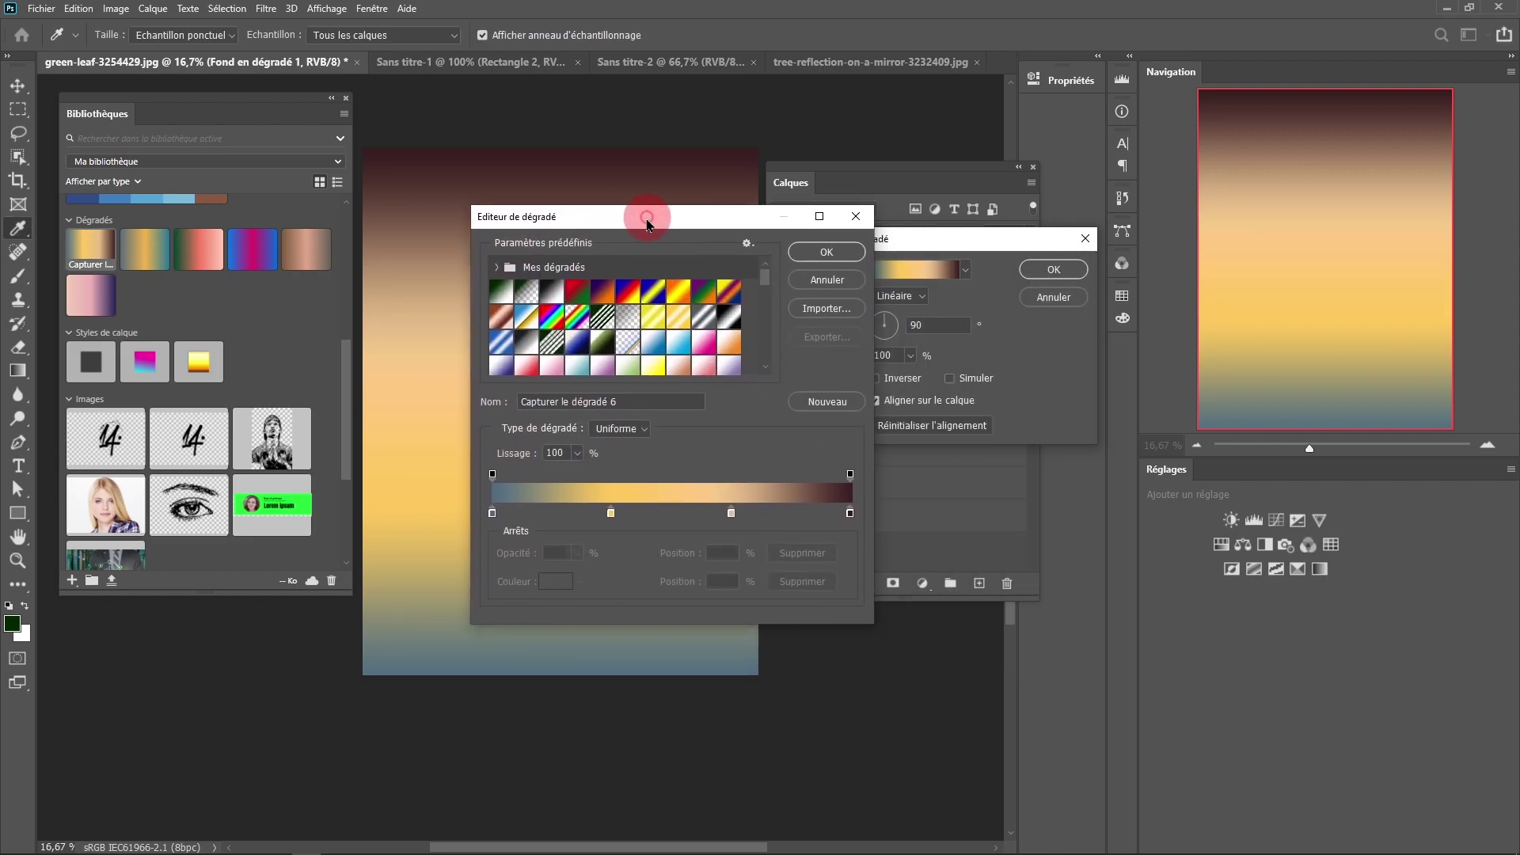
{"action": "left_click", "coordinate": [827, 402]}
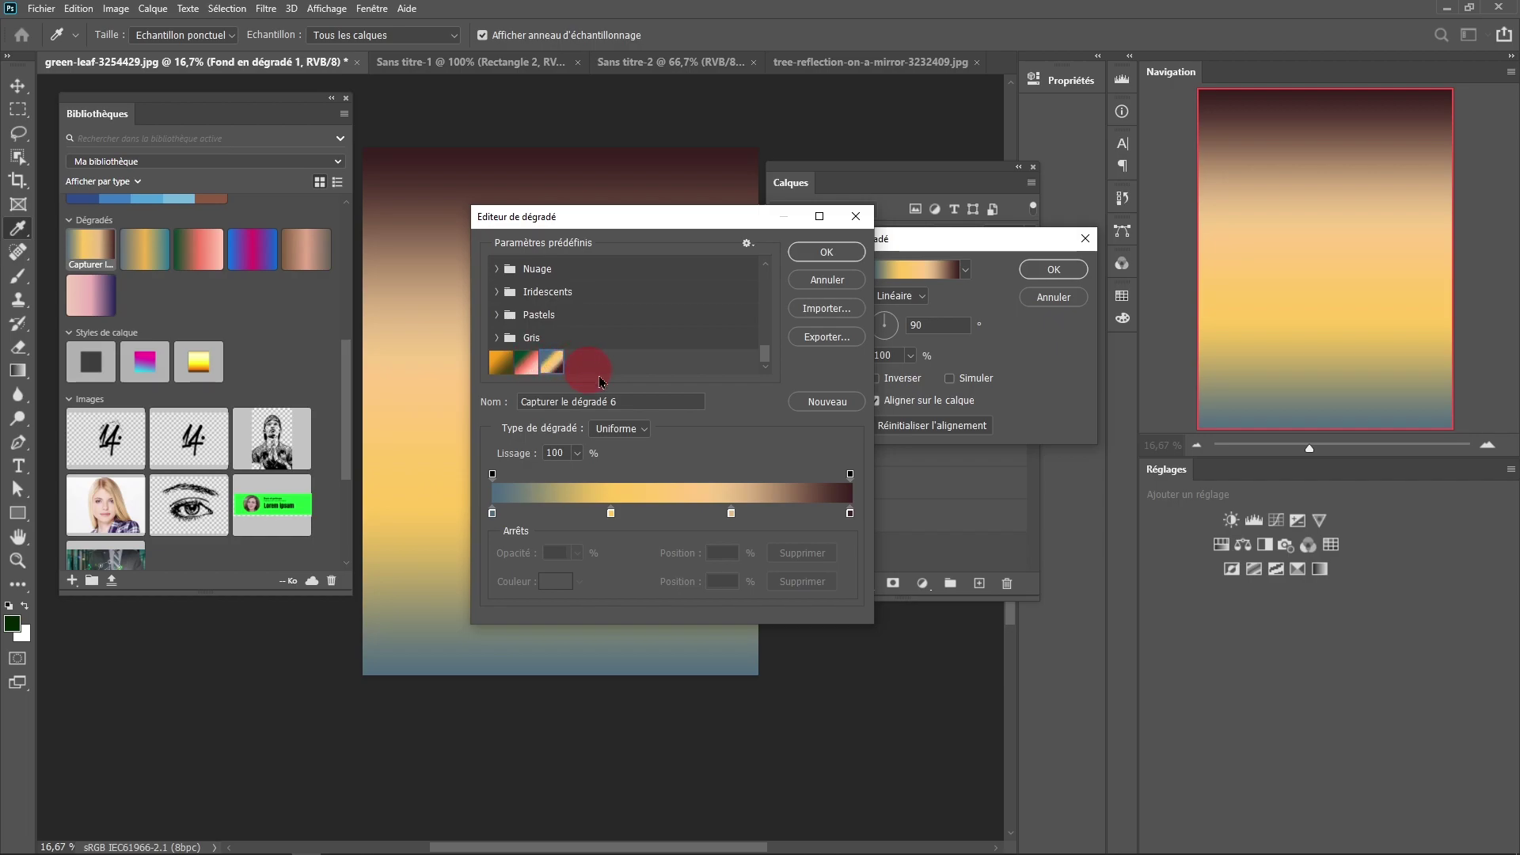
{"action": "left_click_drag", "start_coordinate": [631, 399], "coordinate": [522, 403]}
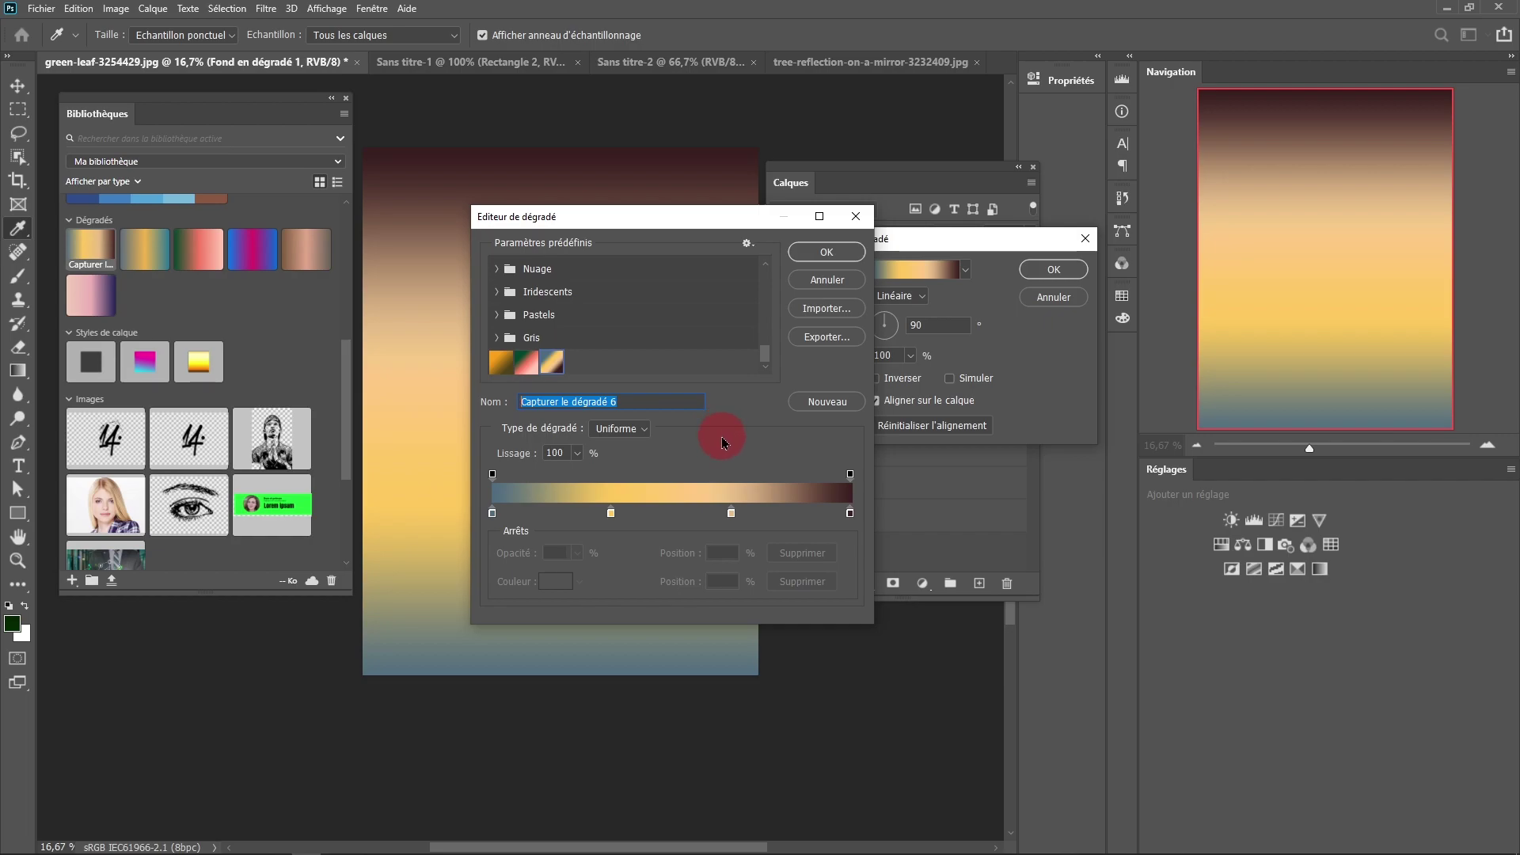
{"action": "left_click", "coordinate": [819, 253]}
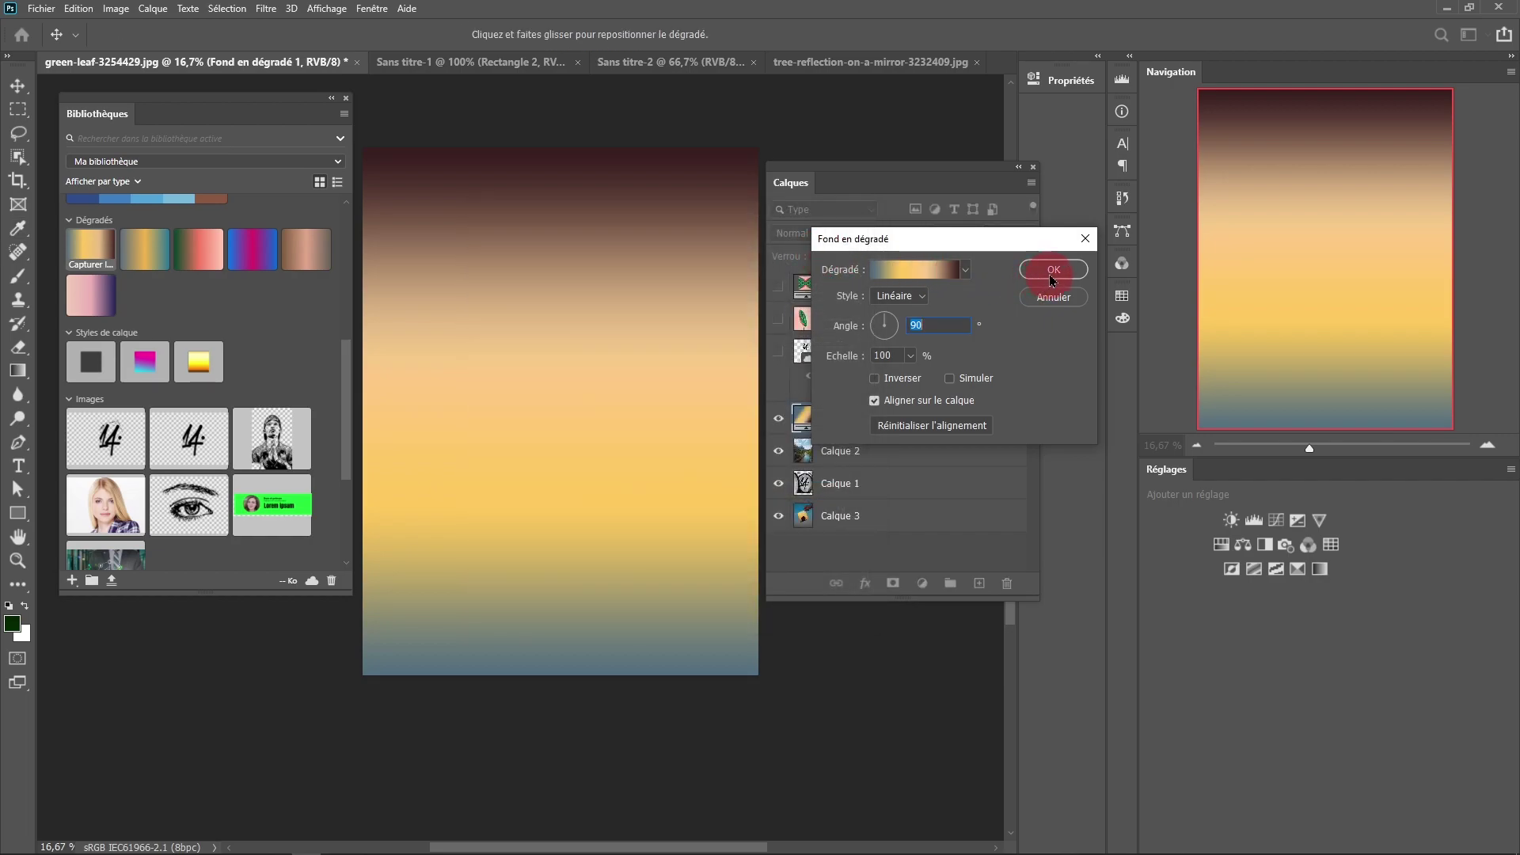
Accept the gradient fill settings and delete the Fond en dégradé 1 layer.
{"action": "left_click", "coordinate": [1052, 269]}
{"action": "left_click_drag", "start_coordinate": [930, 411], "coordinate": [1007, 584]}
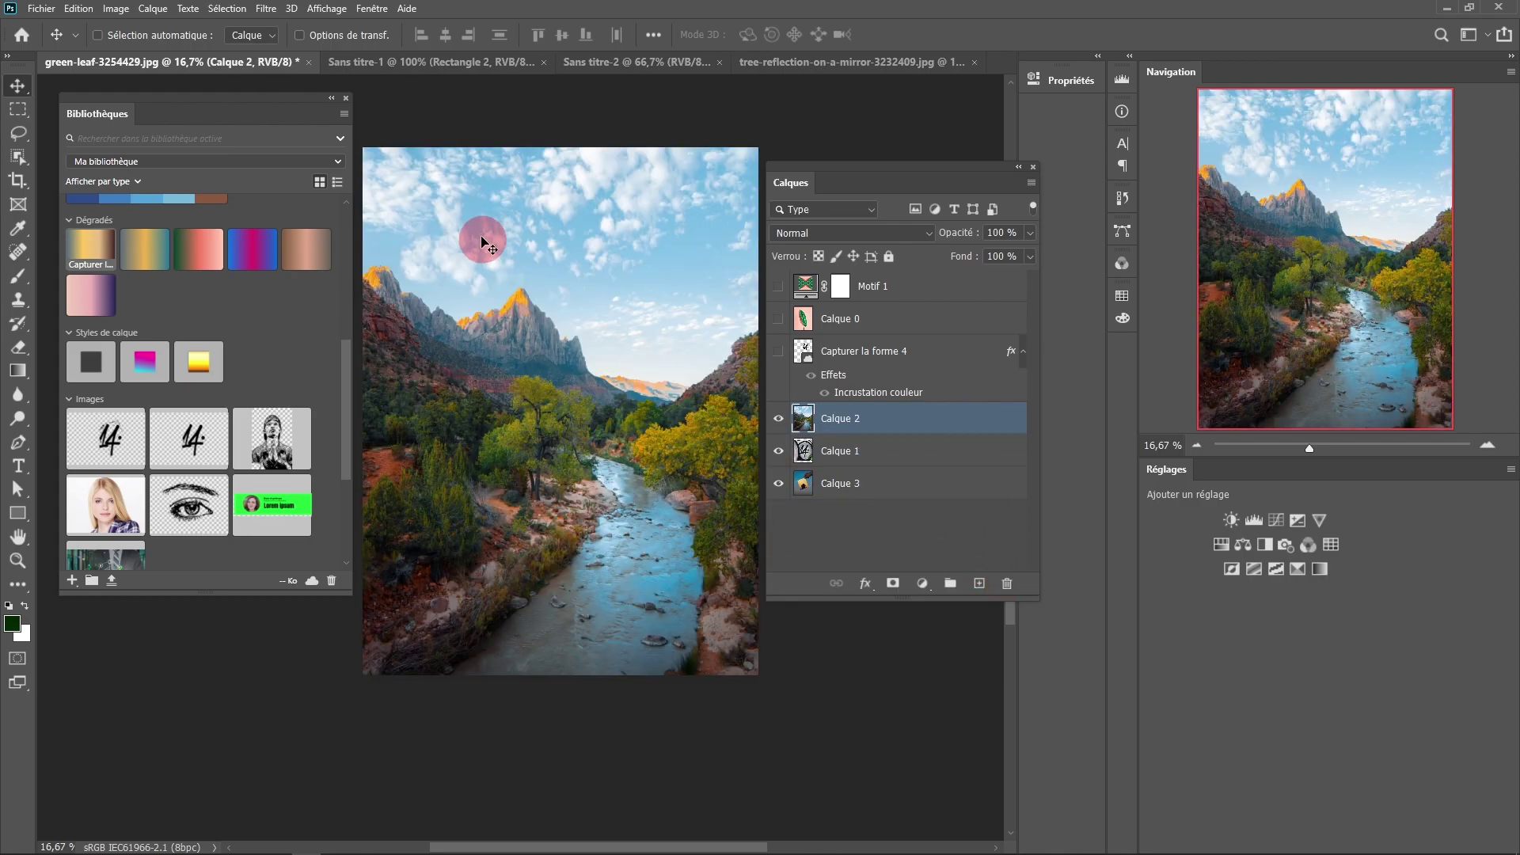
Show the gradient presets and apply the saved blue-yellow-brown preset to Calque 2 as a gradient fill layer.
{"action": "left_click", "coordinate": [372, 9]}
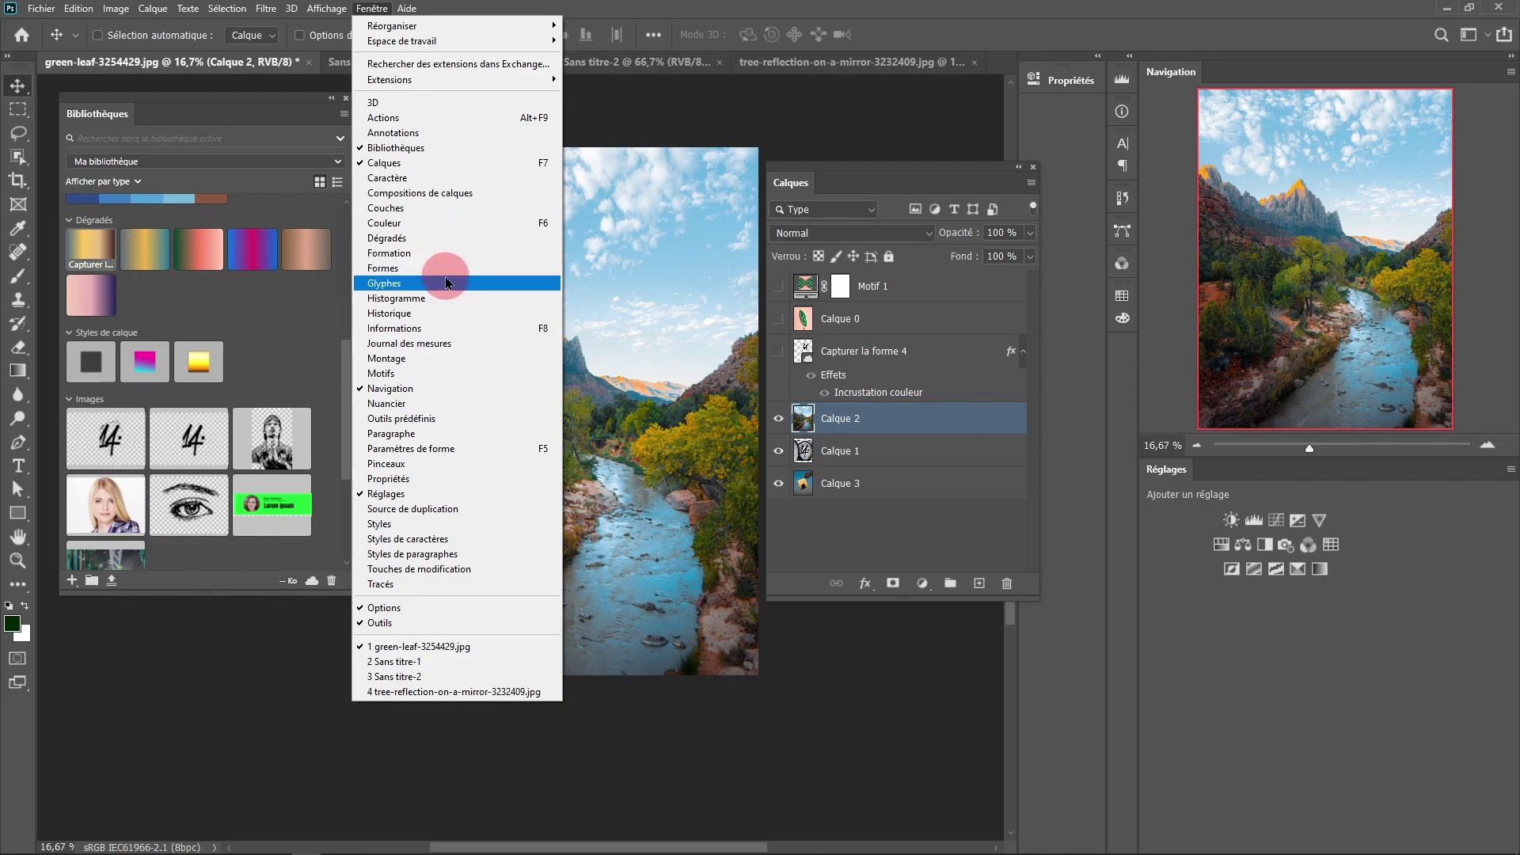
{"action": "left_click", "coordinate": [432, 238]}
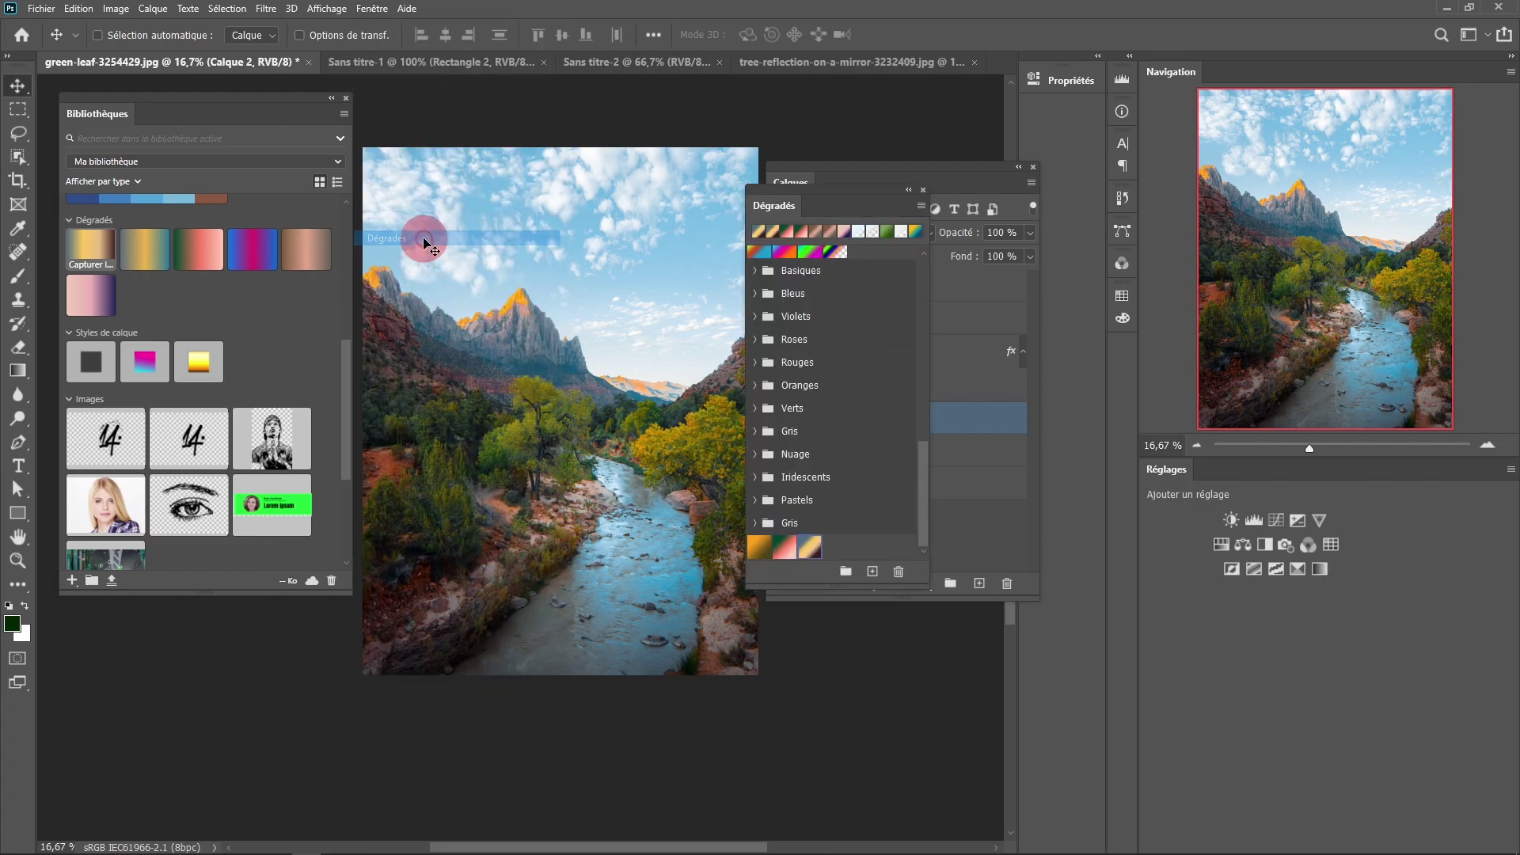
{"action": "left_click", "coordinate": [810, 548]}
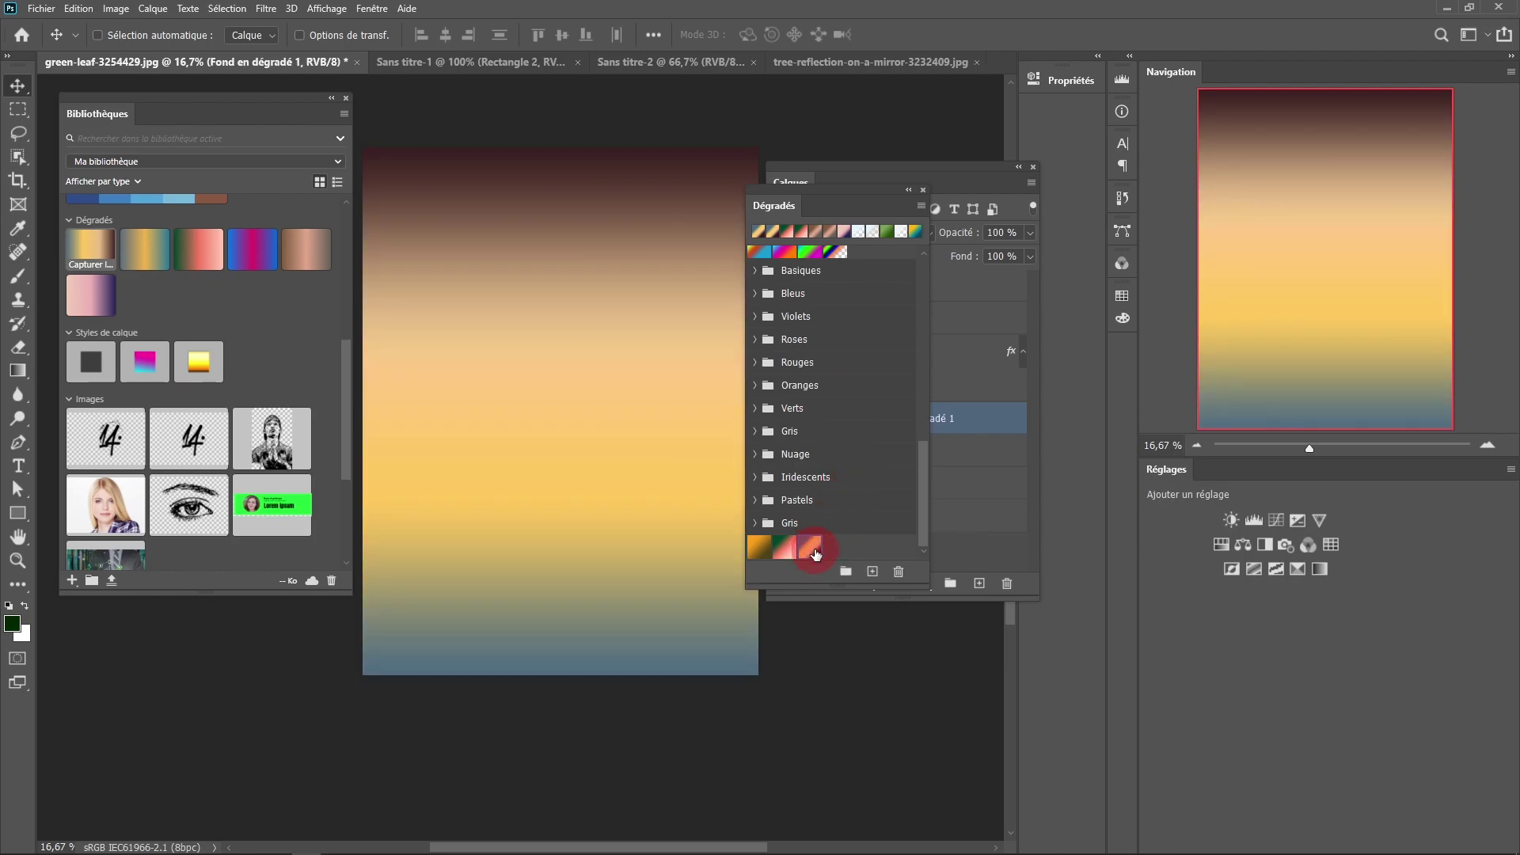
{"action": "left_click_drag", "start_coordinate": [848, 198], "coordinate": [586, 157]}
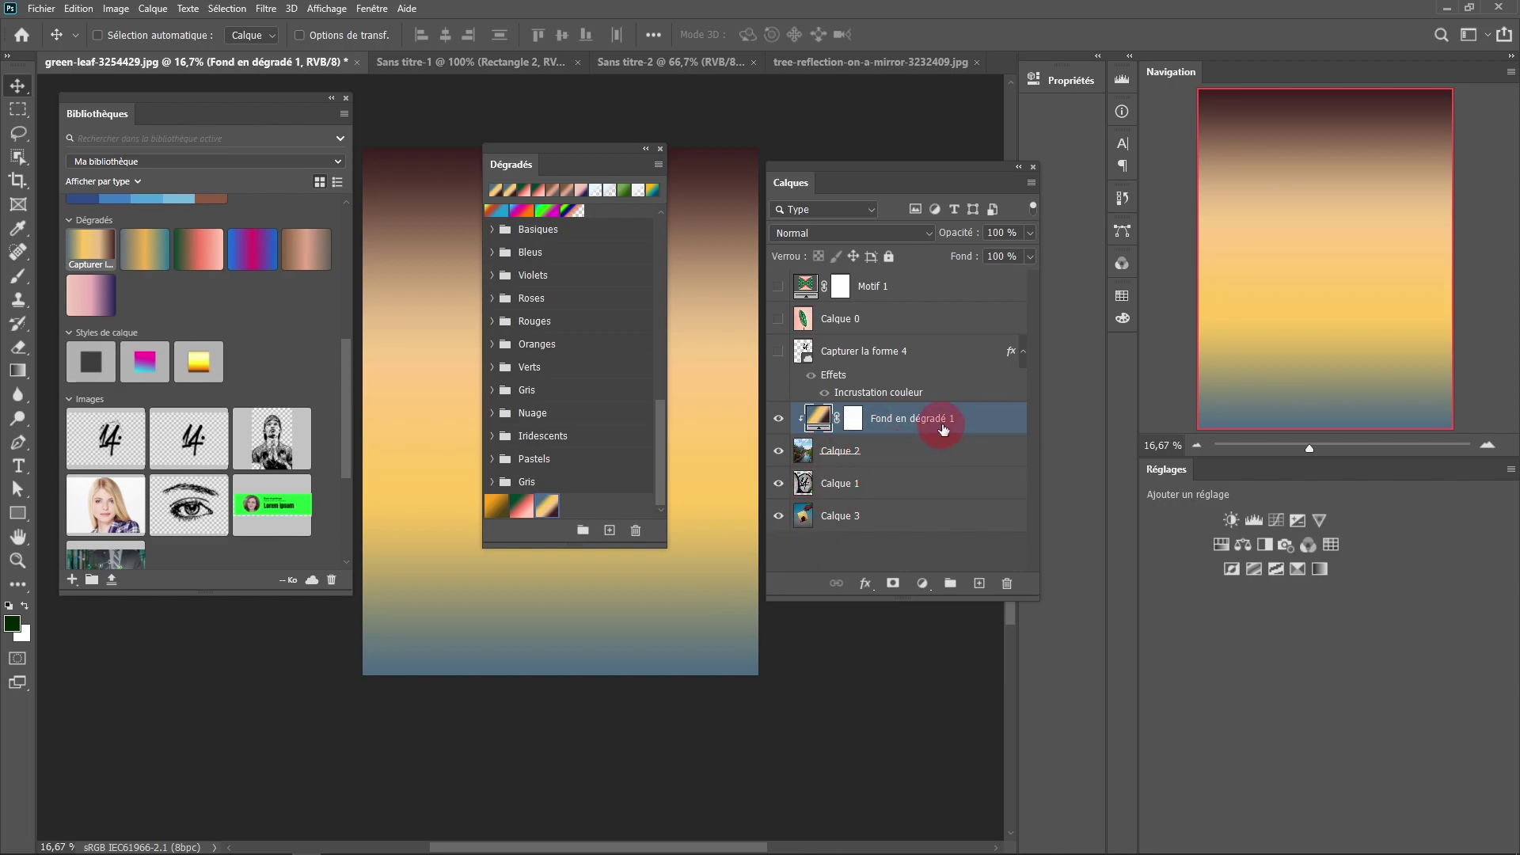
Delete the gradient fill layer clipped to Calque 2.
{"action": "left_click", "coordinate": [1009, 585]}
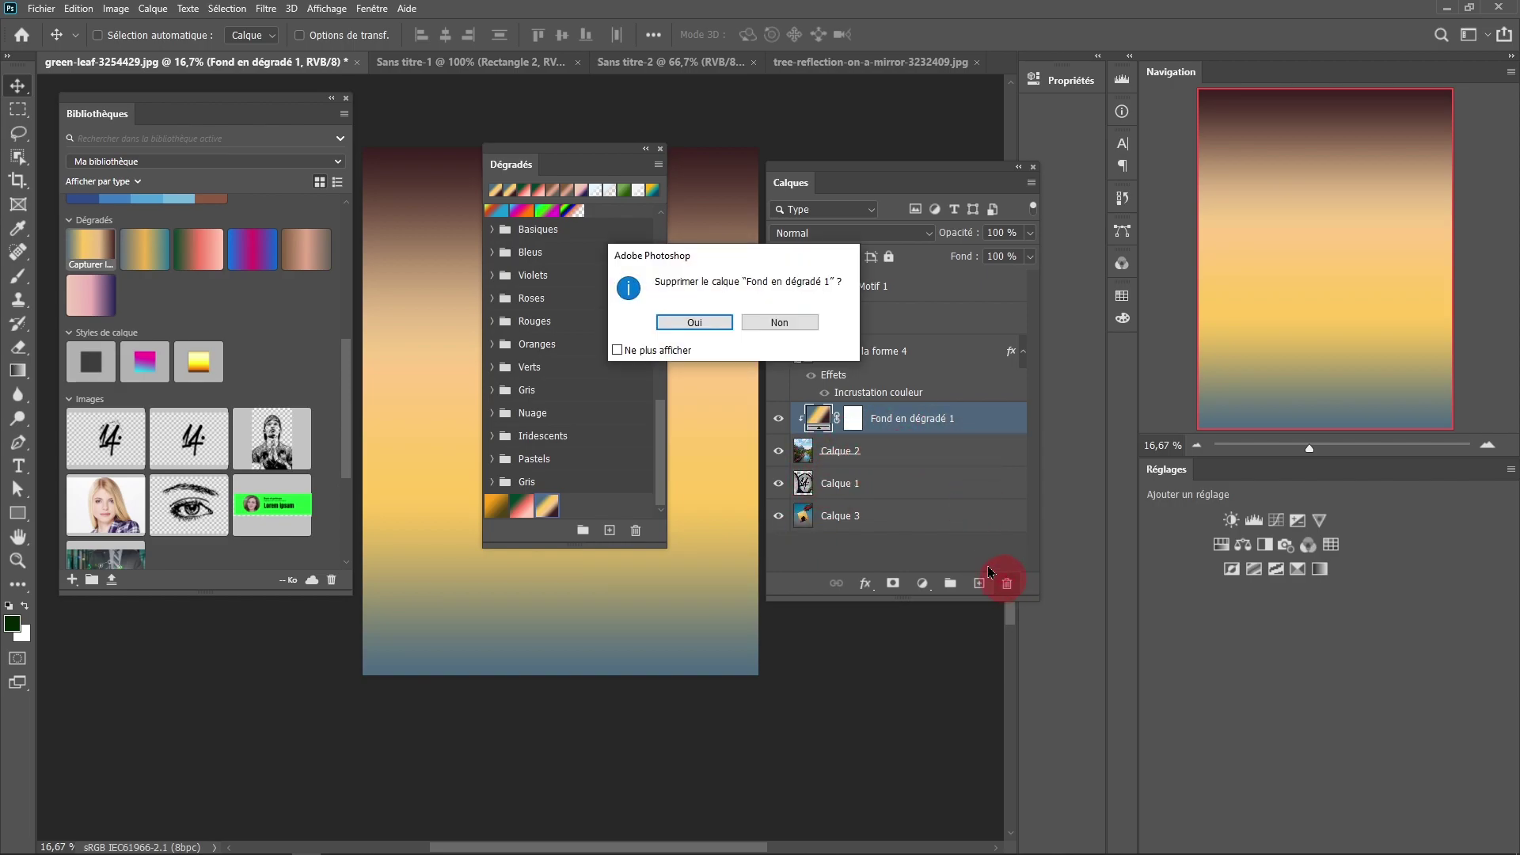
{"action": "left_click", "coordinate": [701, 323]}
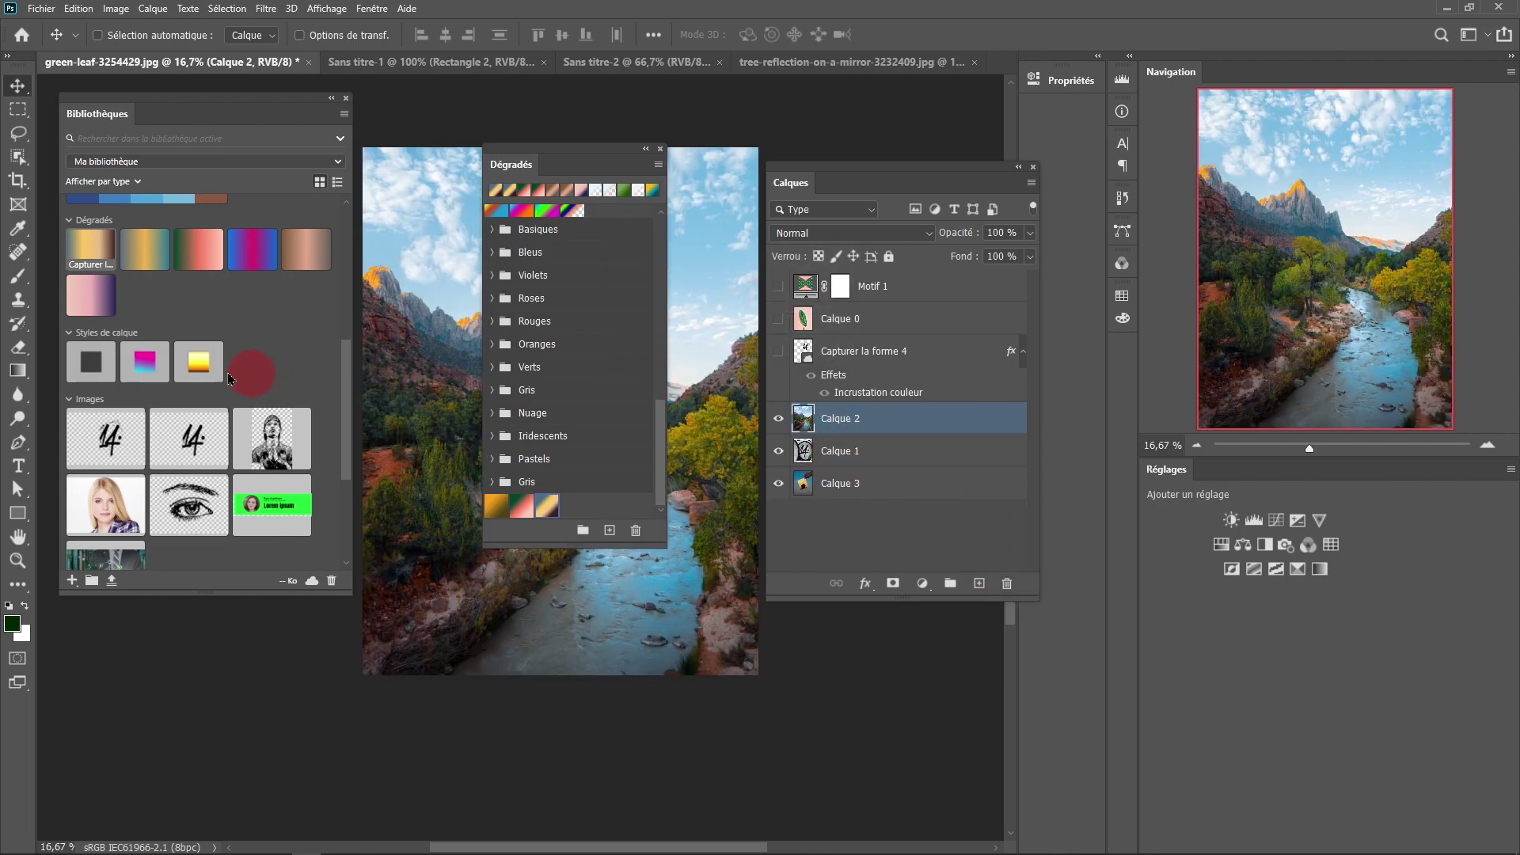
Draw the captured gradient diagonally downward across Calque 2 with the Gradient tool.
{"action": "left_click", "coordinate": [16, 381]}
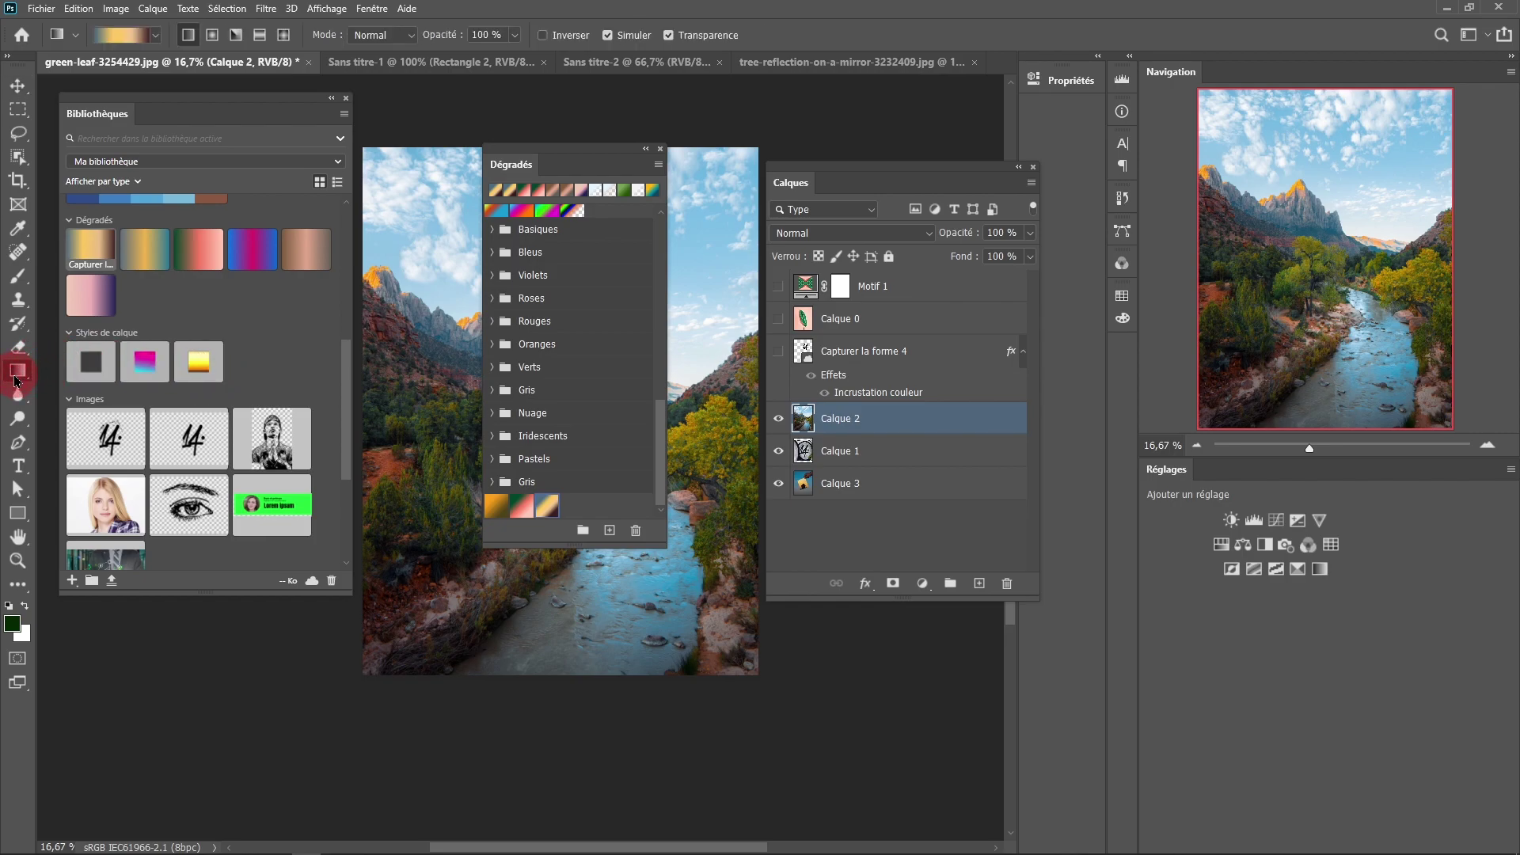
{"action": "right_click", "coordinate": [15, 381]}
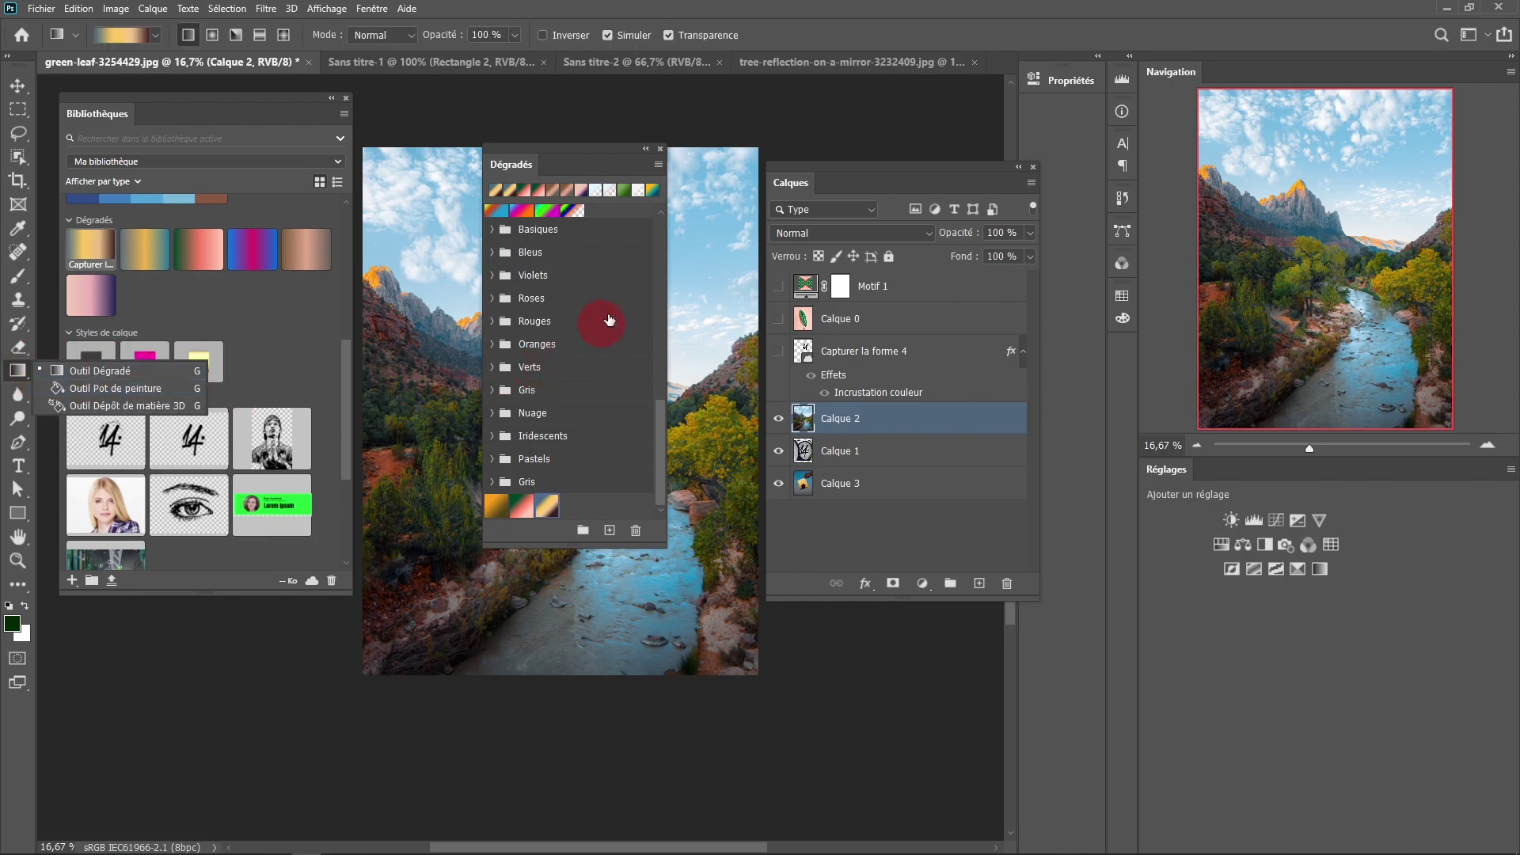
{"action": "left_click_drag", "start_coordinate": [705, 255], "coordinate": [616, 557]}
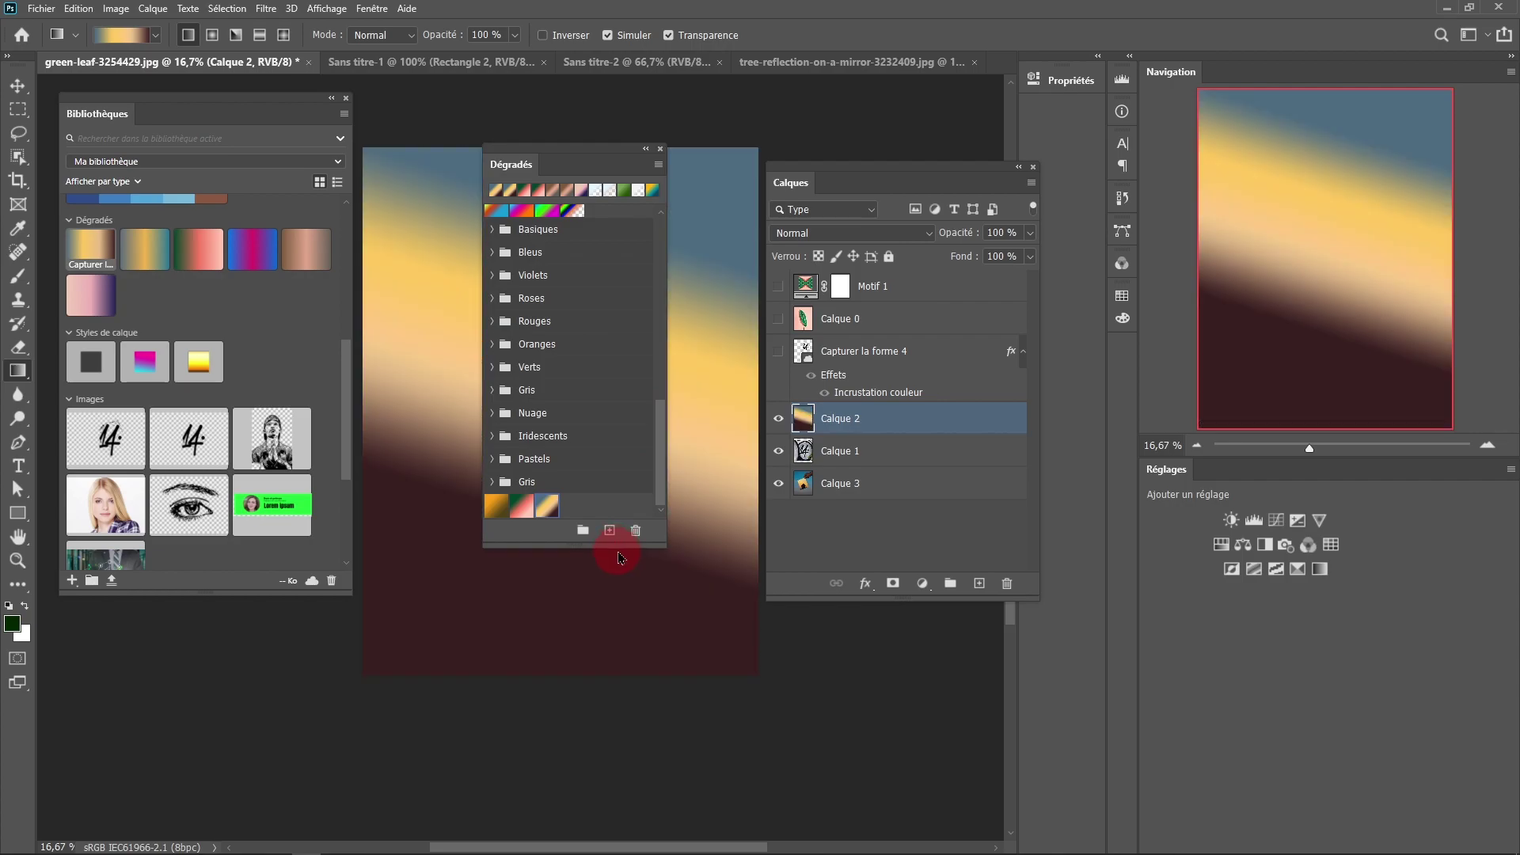
Redraw the gradient almost straight down Calque 2 with the gradient presets moved off the image, and delete Calque 2.
{"action": "left_click_drag", "start_coordinate": [590, 149], "coordinate": [261, 421]}
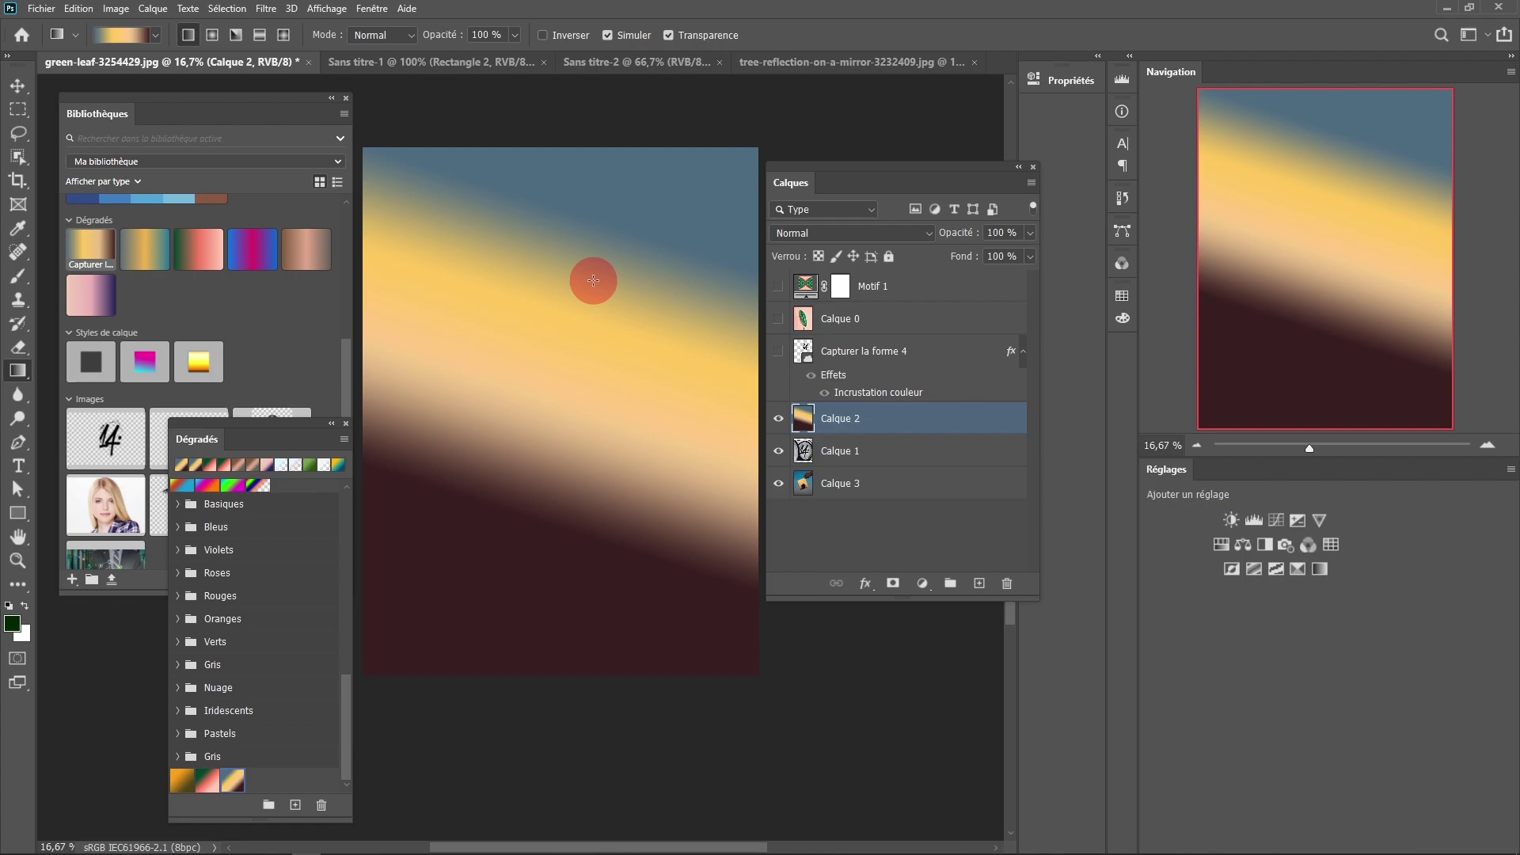
{"action": "left_click_drag", "start_coordinate": [553, 224], "coordinate": [564, 536]}
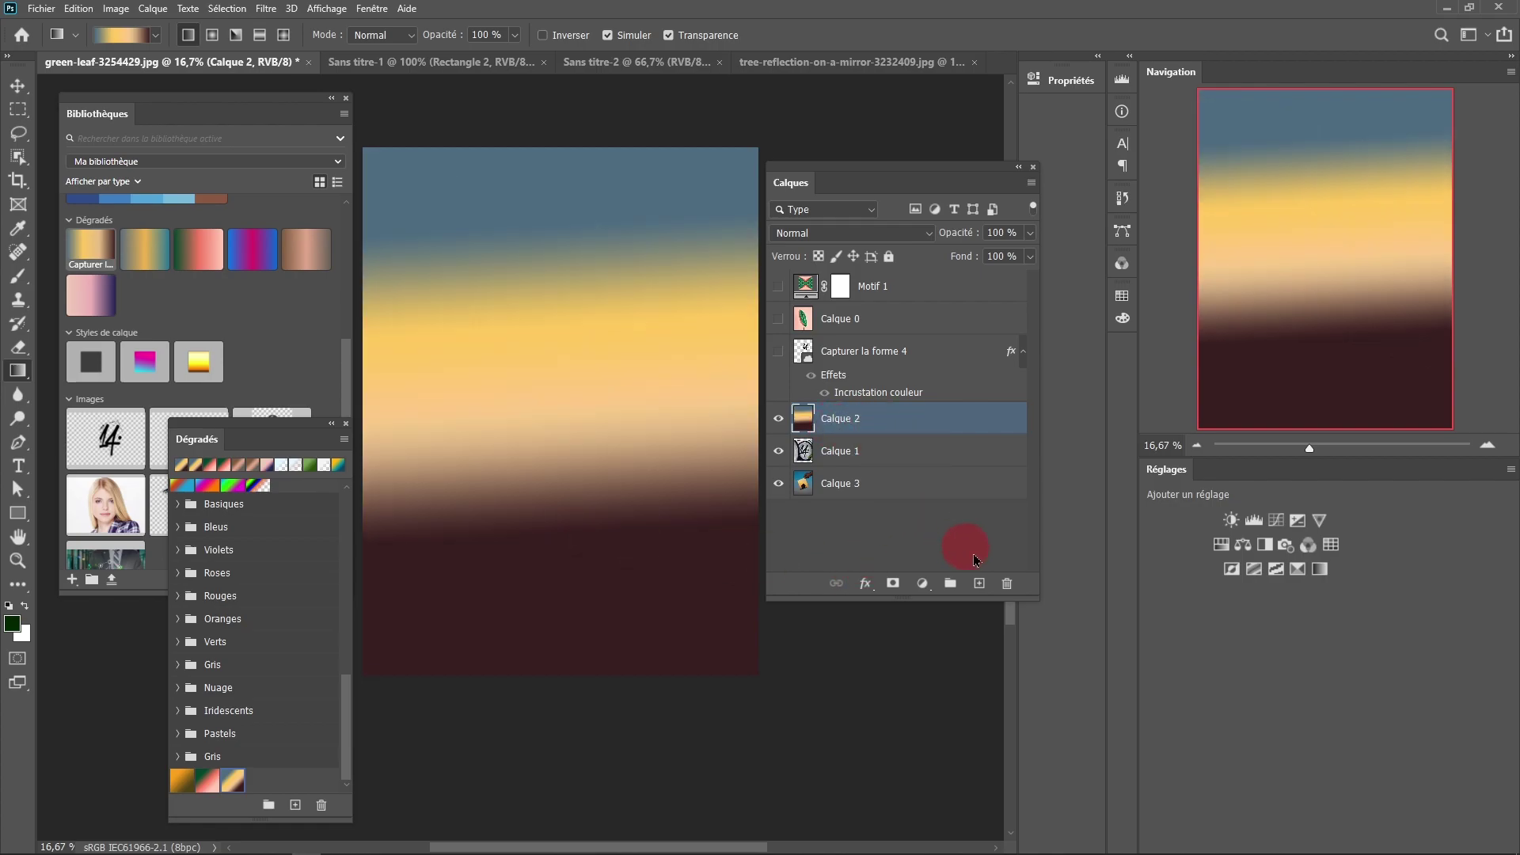
{"action": "left_click_drag", "start_coordinate": [940, 421], "coordinate": [1007, 583]}
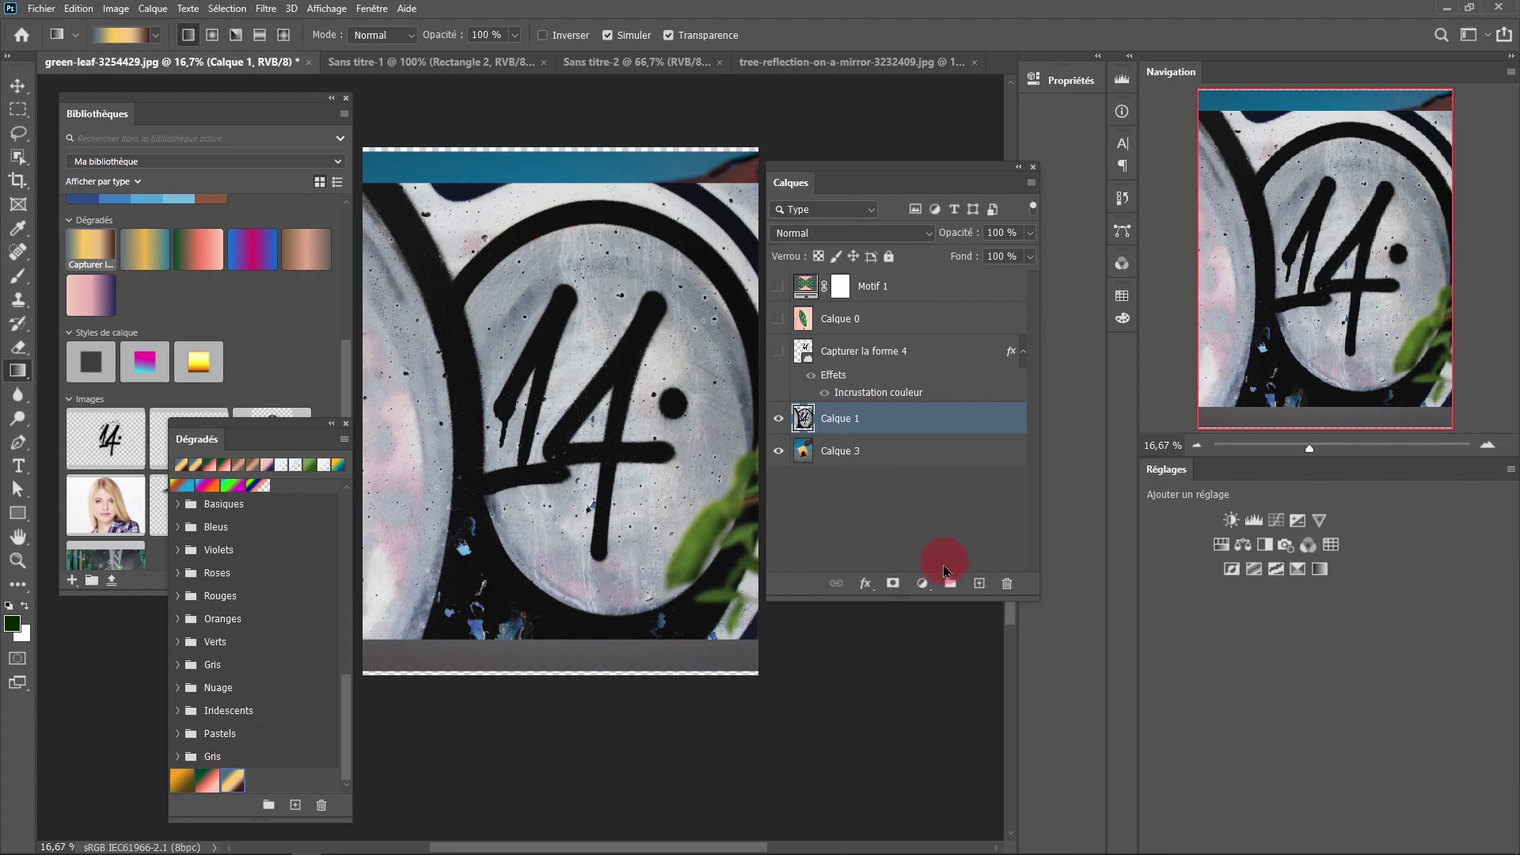
Add a gradient fill layer above Calque 1 using the saved blue-yellow-brown gradient preset.
{"action": "left_click", "coordinate": [921, 583]}
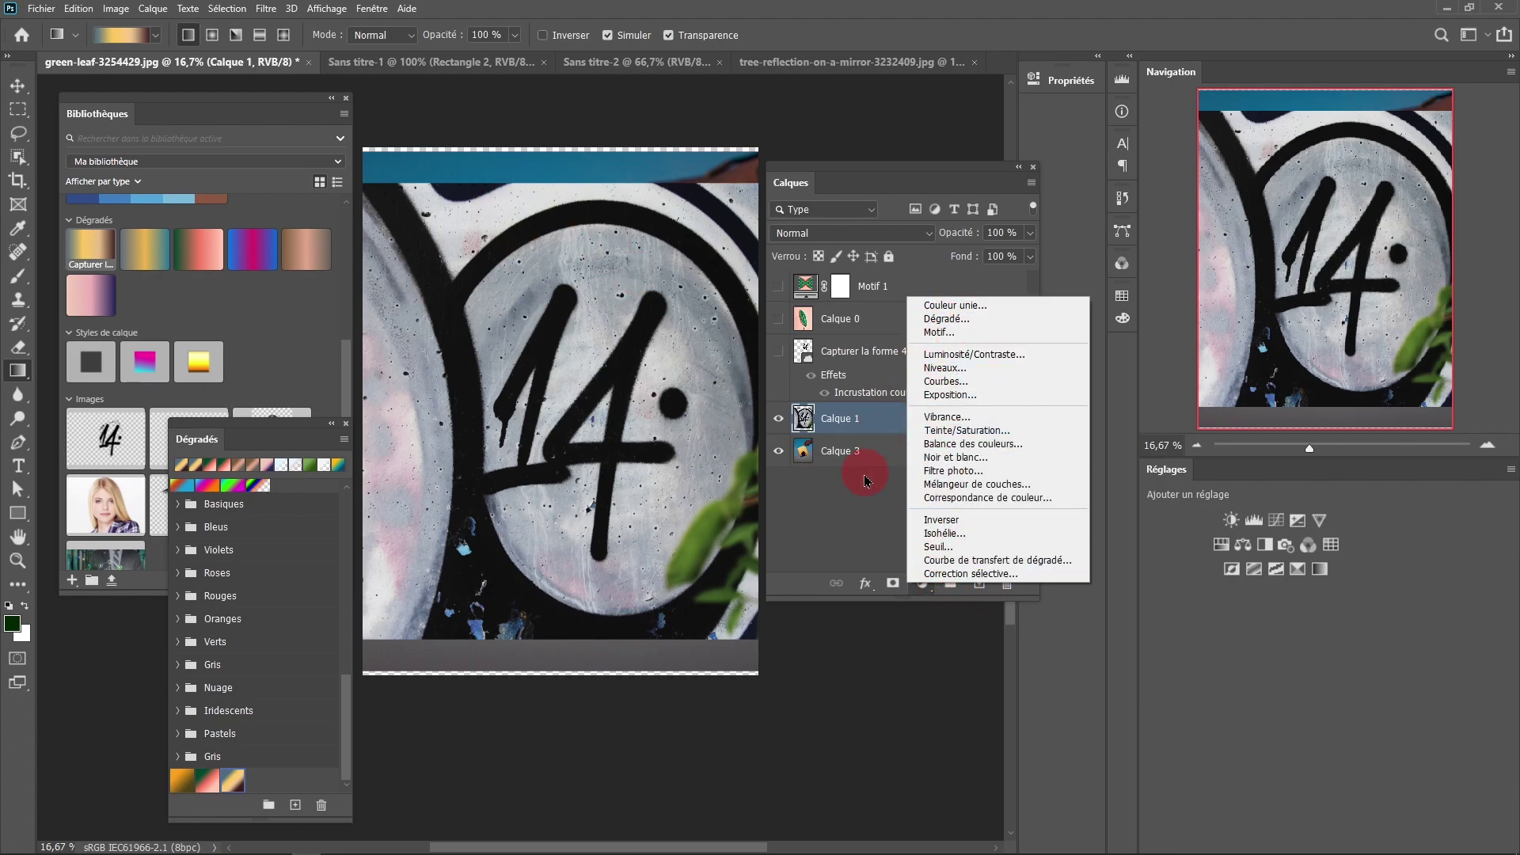
{"action": "left_click", "coordinate": [923, 583]}
{"action": "left_click", "coordinate": [923, 584]}
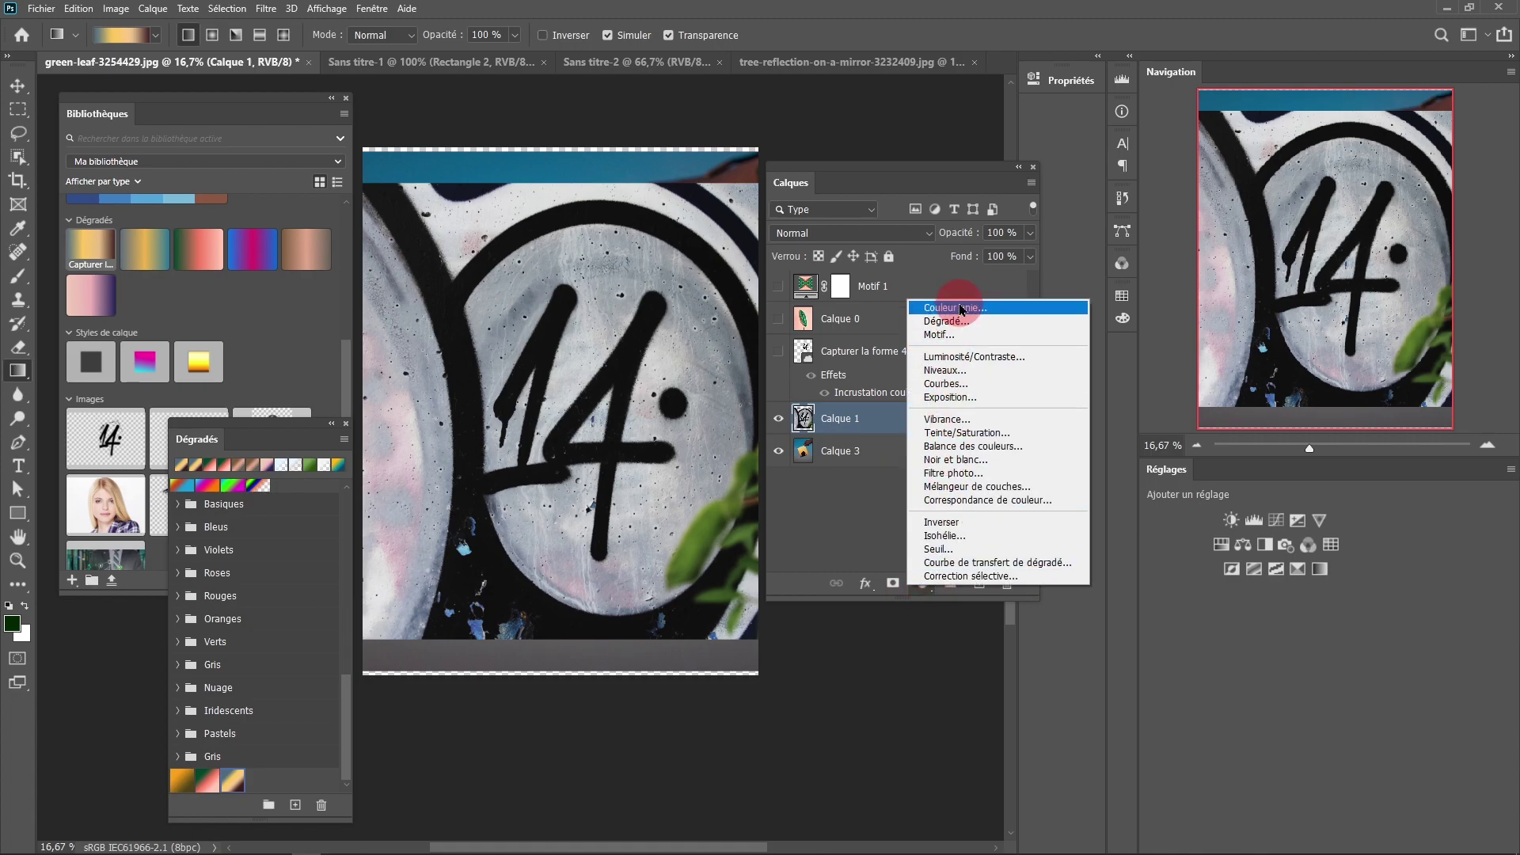
{"action": "left_click", "coordinate": [938, 322]}
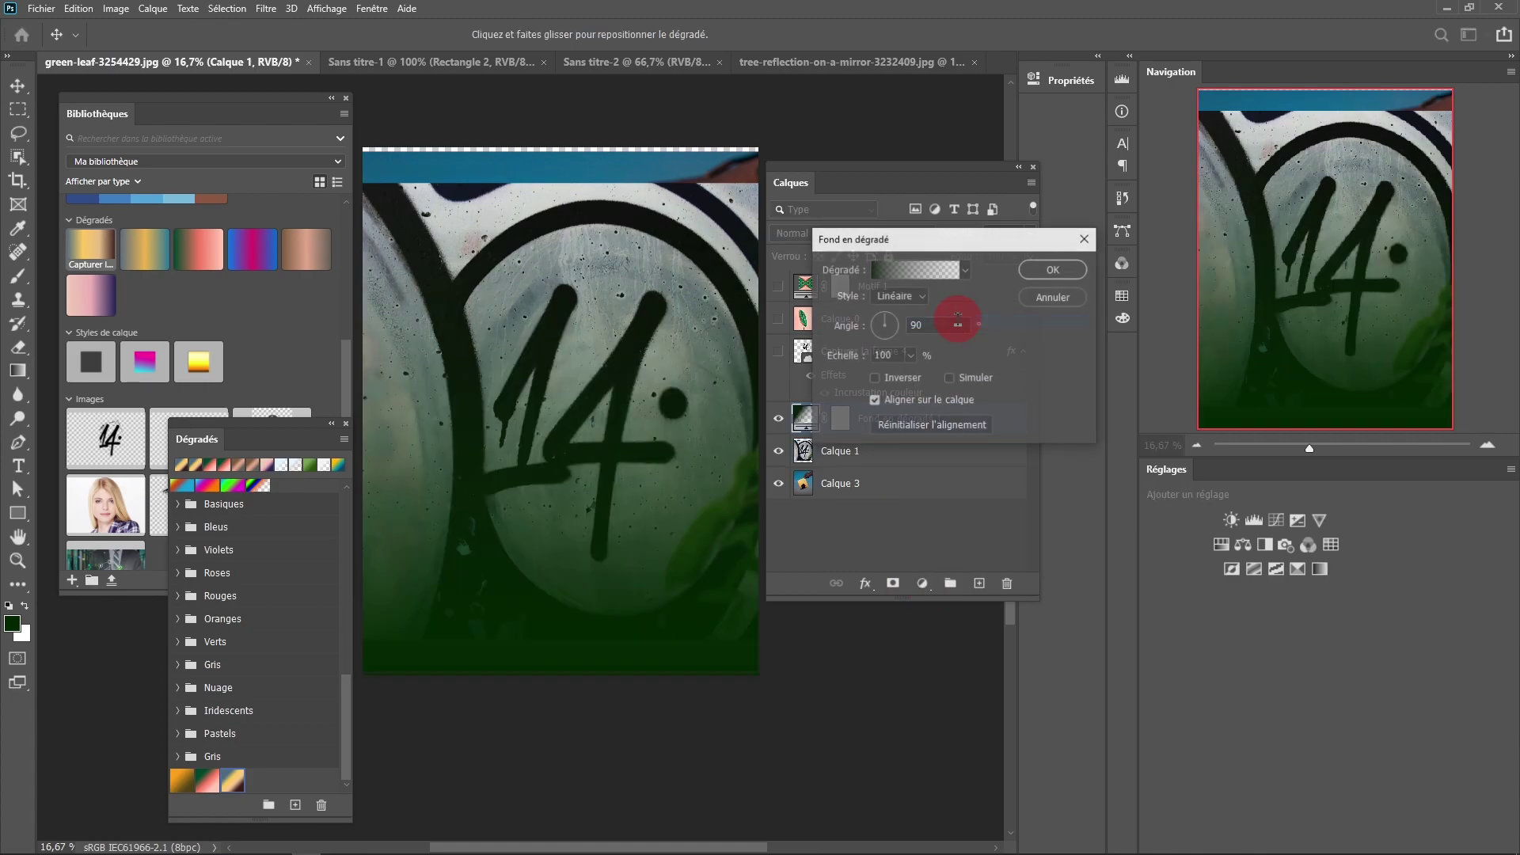
{"action": "left_click", "coordinate": [965, 270]}
{"action": "left_click_drag", "start_coordinate": [987, 317], "coordinate": [986, 388]}
{"action": "left_click", "coordinate": [887, 380]}
{"action": "left_click", "coordinate": [1057, 268]}
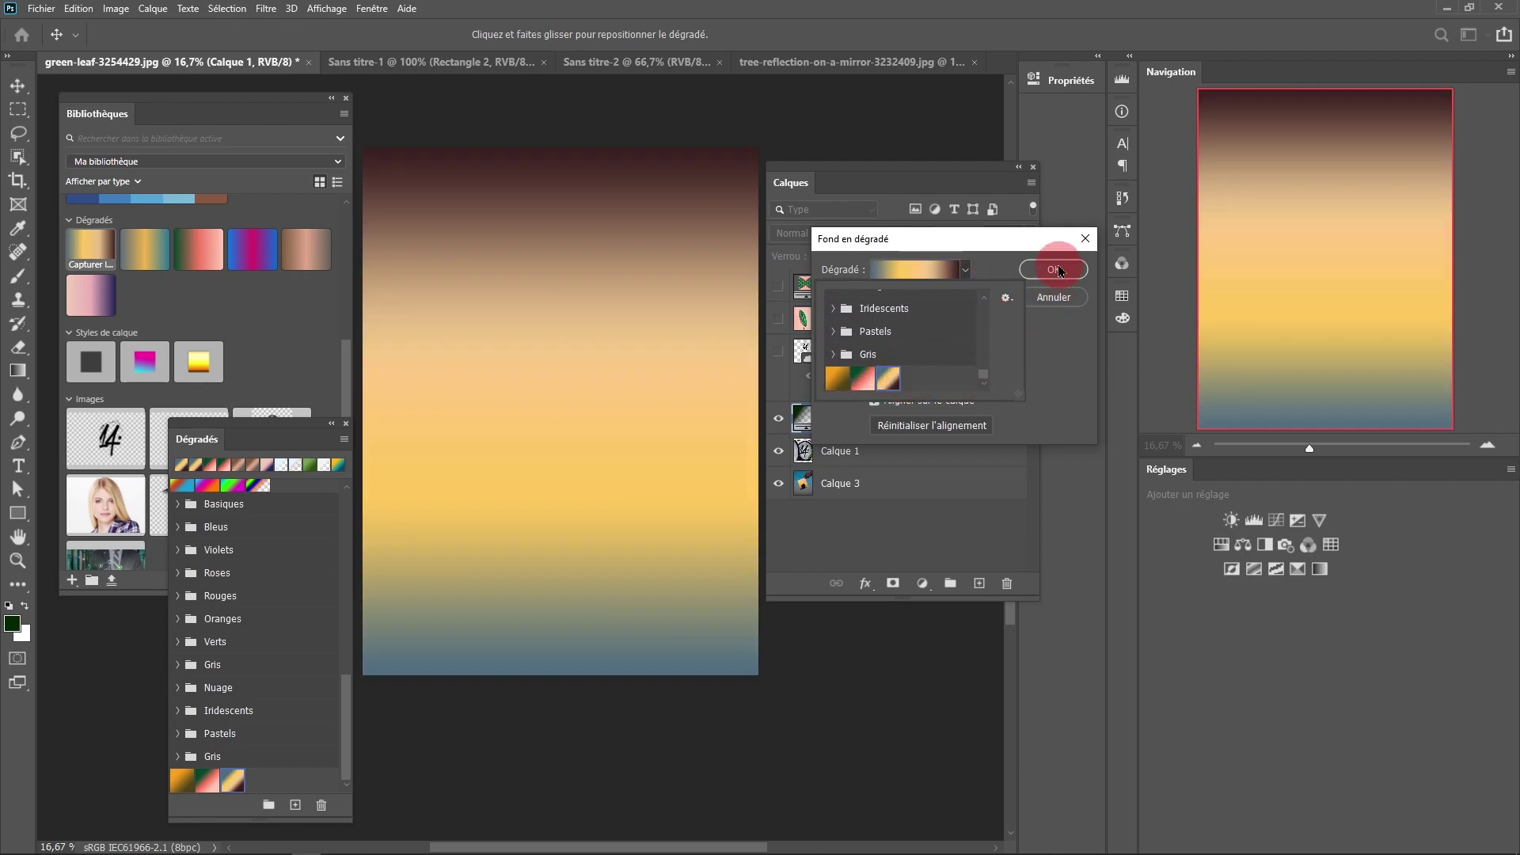
{"action": "left_click", "coordinate": [1041, 273]}
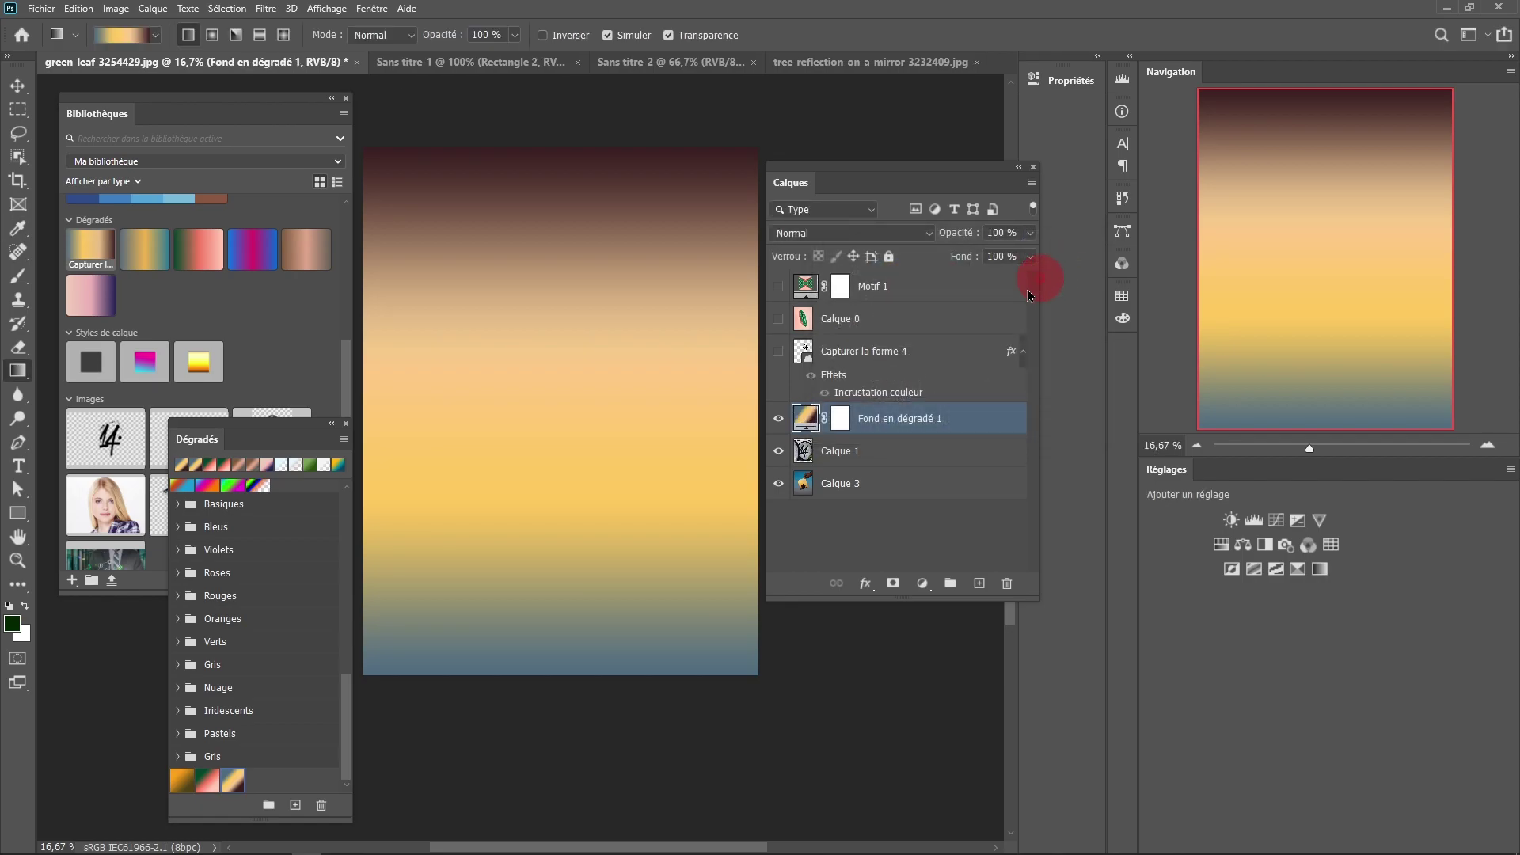
Try repositioning the new fill layer's gradient on the canvas, cancel the settings and delete the Fond en dégradé 1 layer.
{"action": "double_click", "coordinate": [804, 418]}
{"action": "mouse_move", "coordinate": [661, 322]}
{"action": "left_mouse_down"}
{"action": "mouse_move", "coordinate": [654, 305]}
{"action": "mouse_move", "coordinate": [678, 314]}
{"action": "left_mouse_up"}
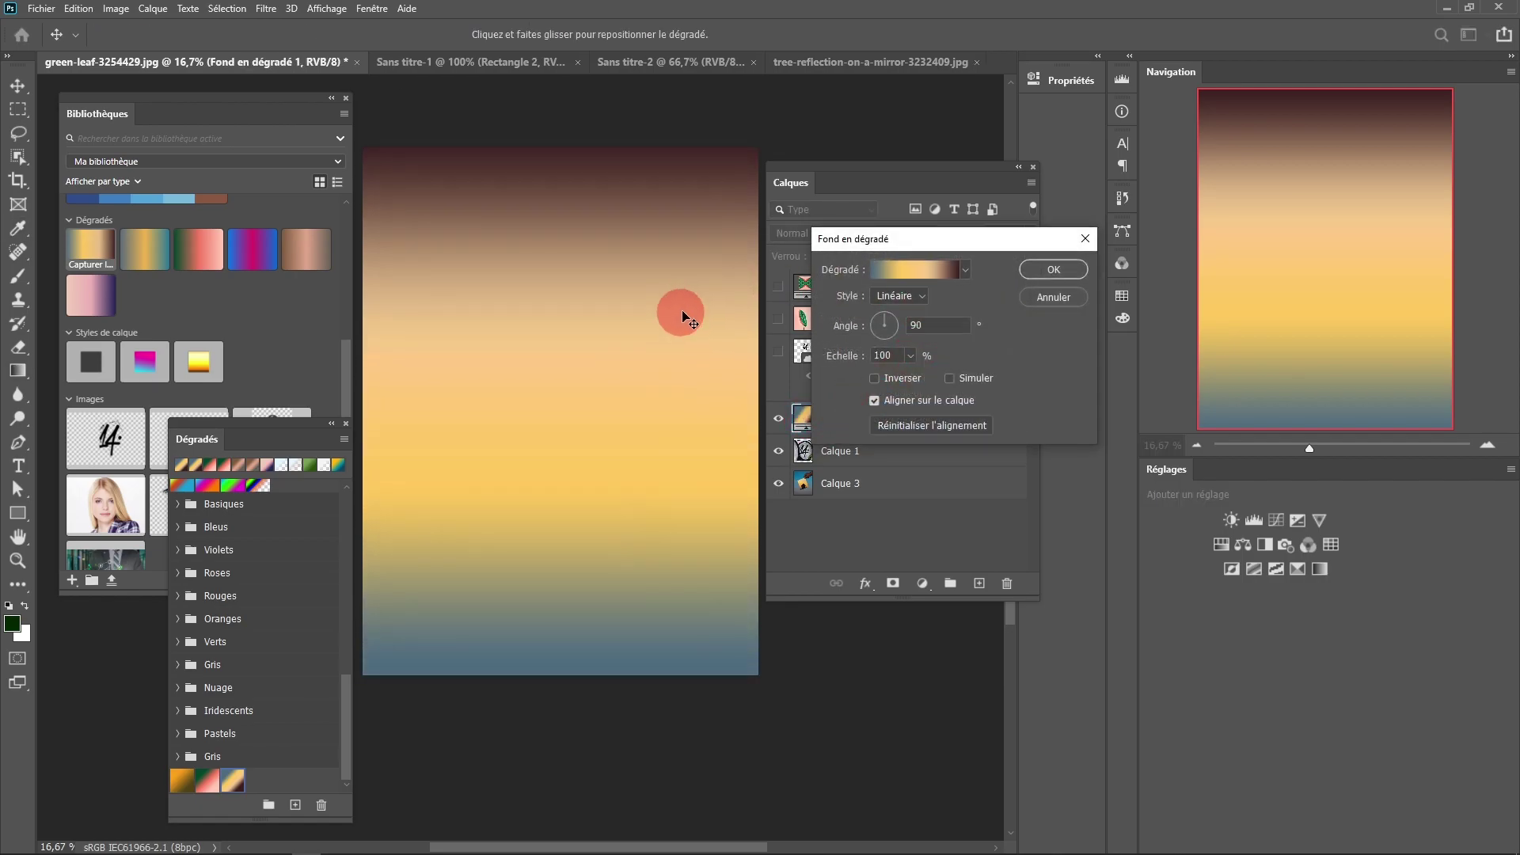
{"action": "left_click", "coordinate": [1051, 297]}
{"action": "left_click_drag", "start_coordinate": [933, 424], "coordinate": [1008, 589]}
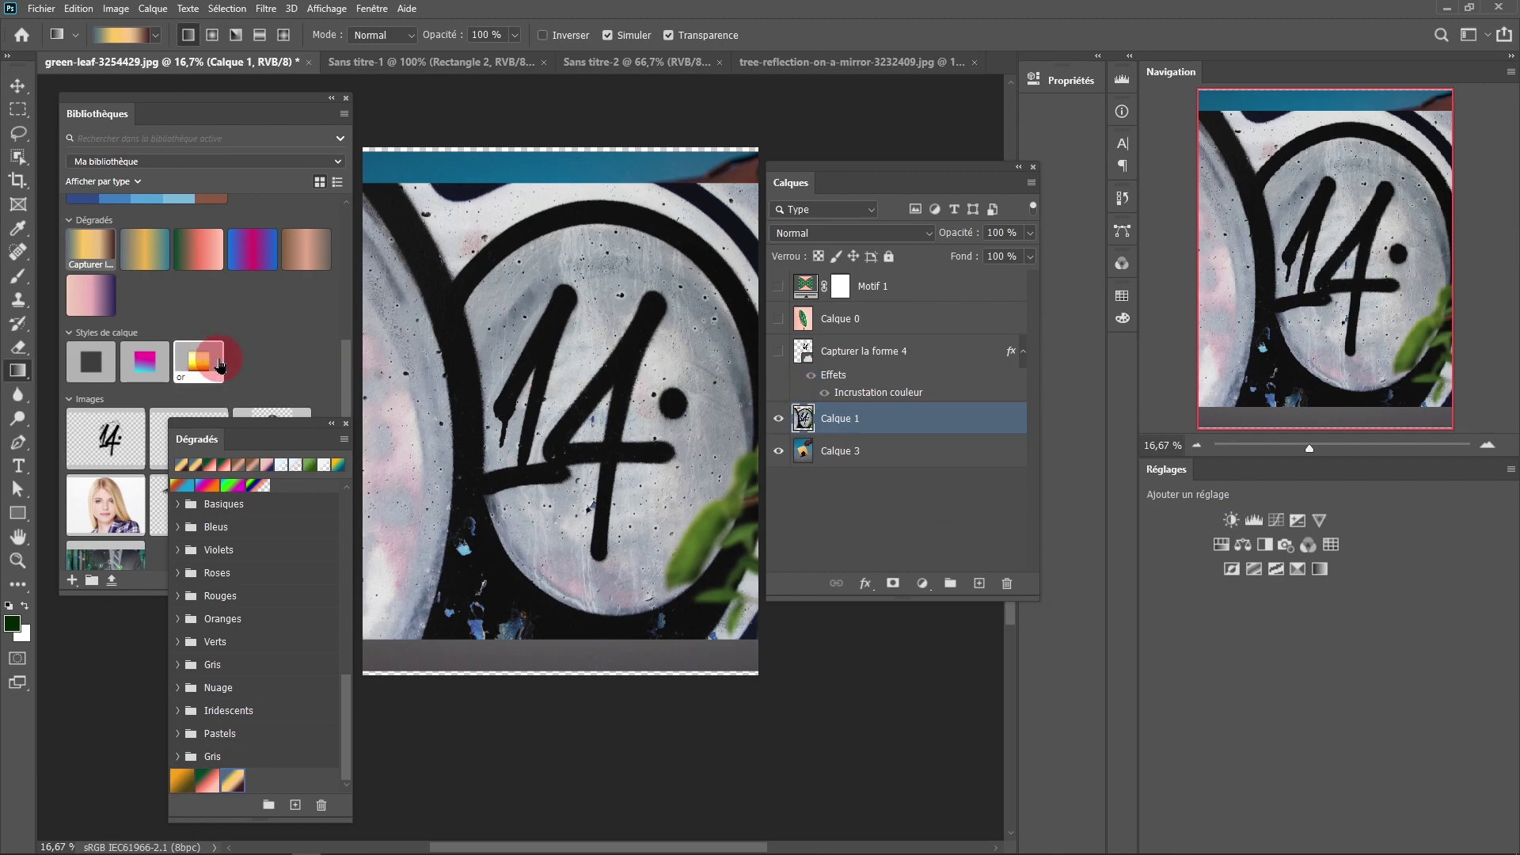
Draw a rectangle about 1727 × 1959 px above Calque 1 and fill it with the saved blue-yellow-brown gradient.
{"action": "left_click", "coordinate": [17, 513]}
{"action": "mouse_move", "coordinate": [433, 258]}
{"action": "left_mouse_down"}
{"action": "mouse_move", "coordinate": [644, 434]}
{"action": "mouse_move", "coordinate": [660, 517]}
{"action": "left_mouse_up"}
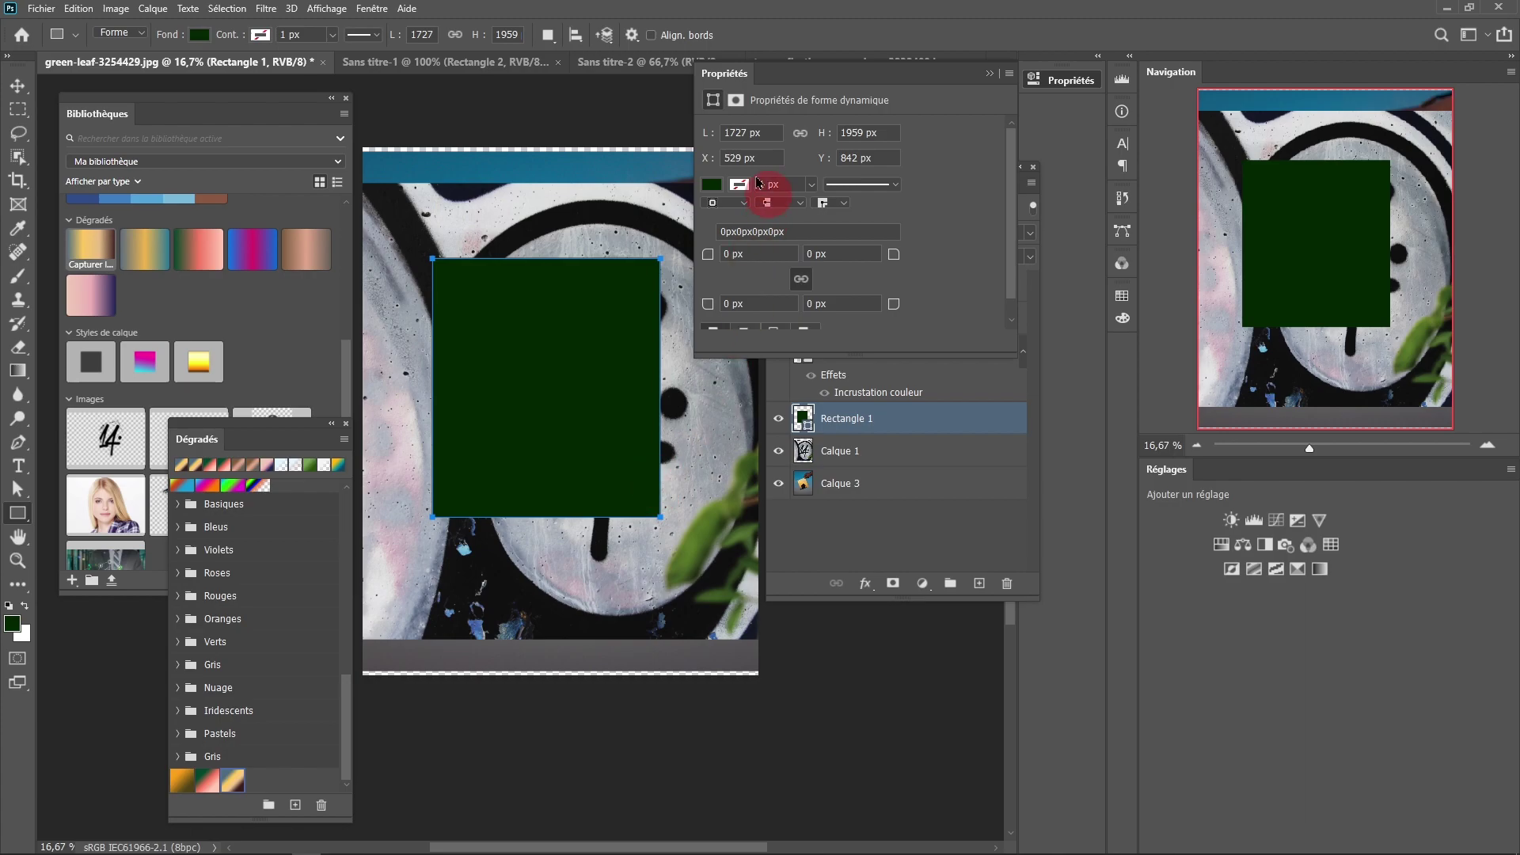
{"action": "left_click", "coordinate": [199, 34]}
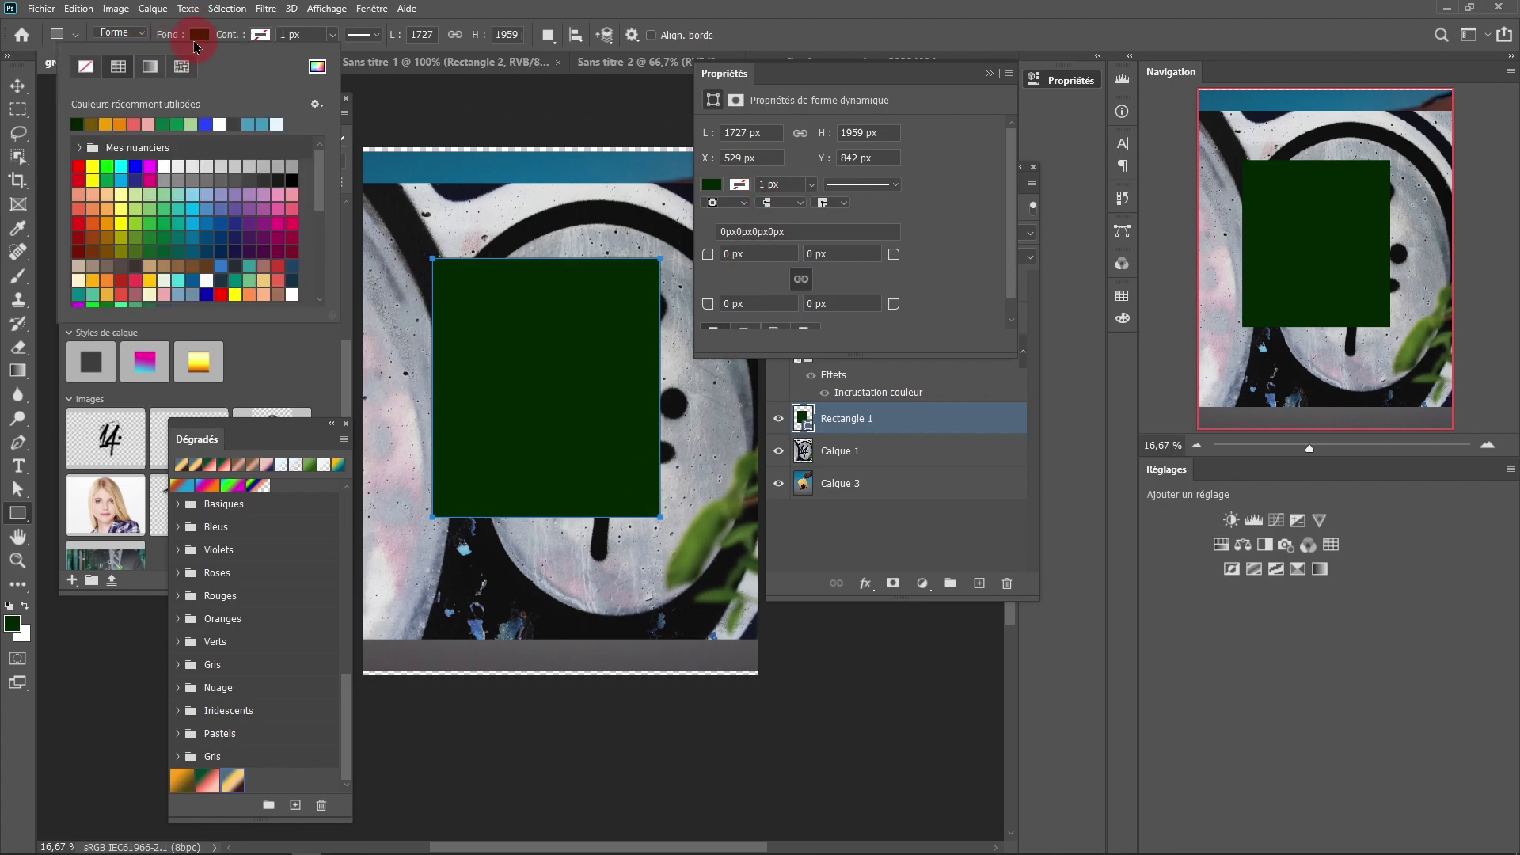
{"action": "left_click", "coordinate": [149, 65]}
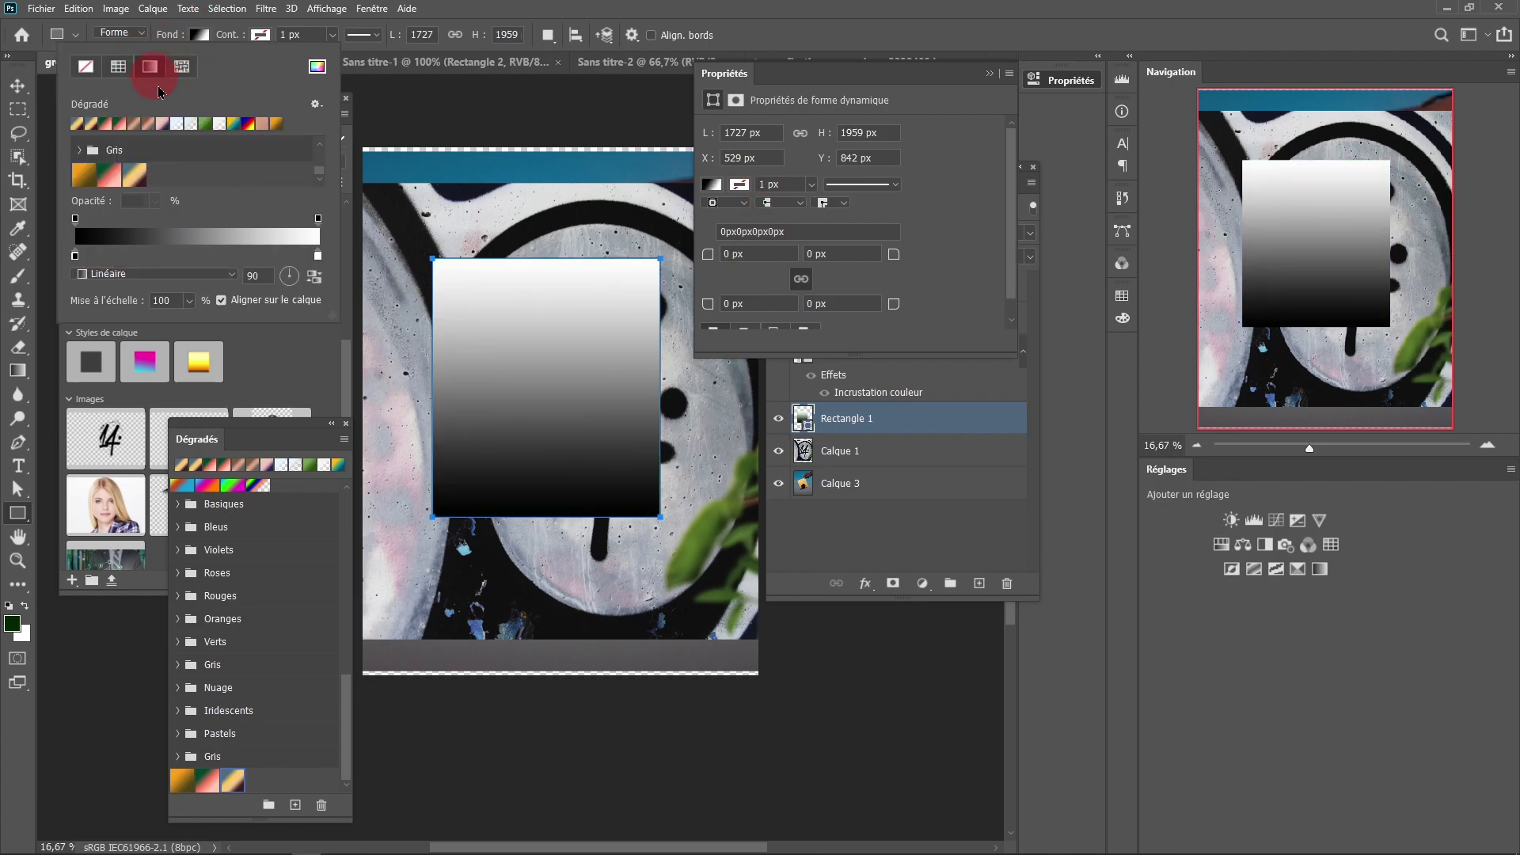
{"action": "left_click", "coordinate": [150, 181]}
{"action": "left_click", "coordinate": [138, 178]}
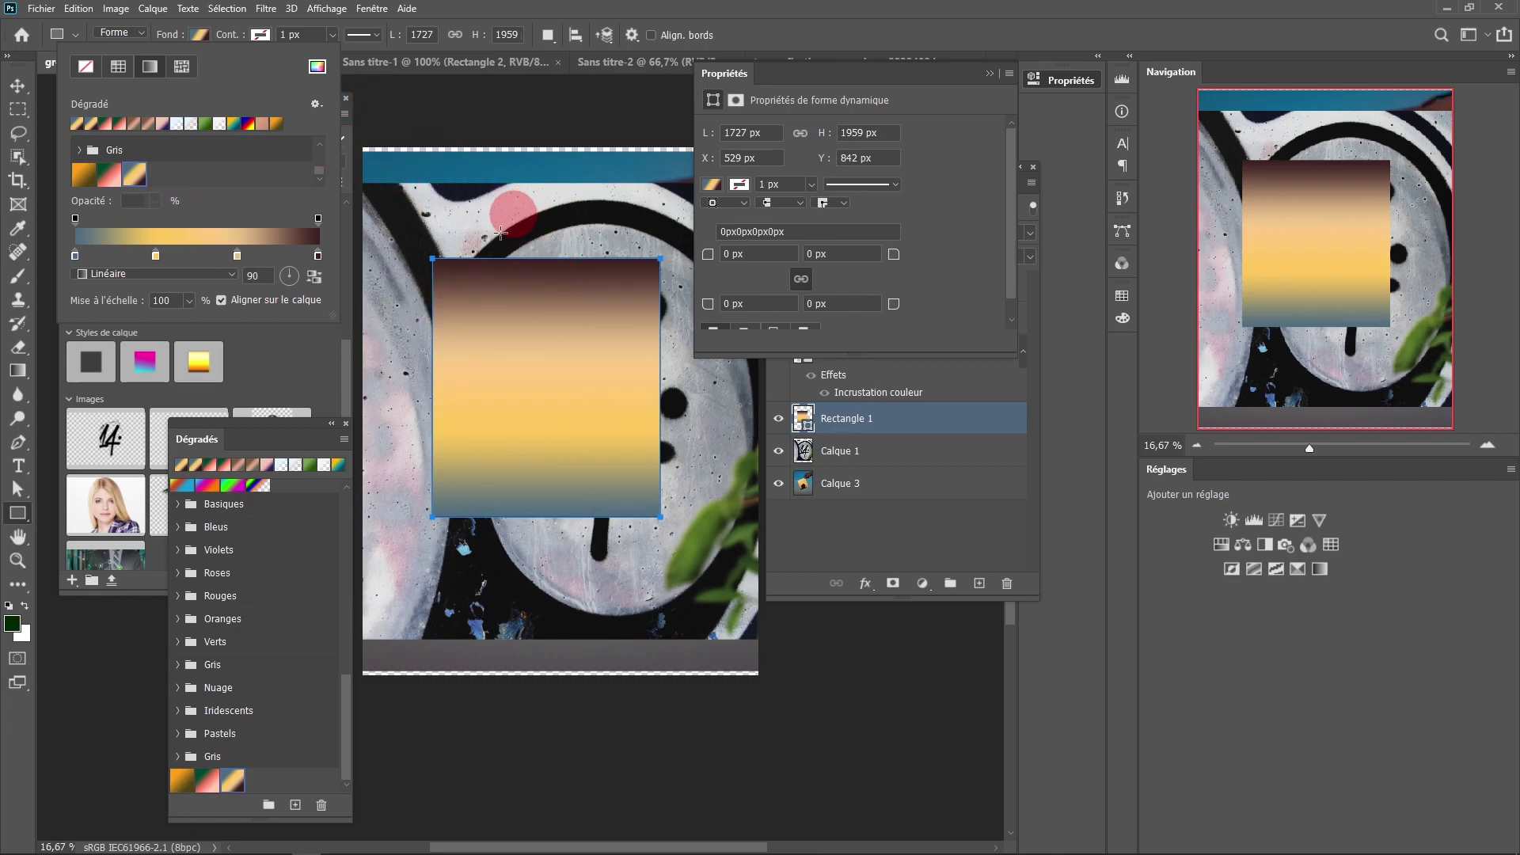
{"action": "left_click", "coordinate": [780, 79]}
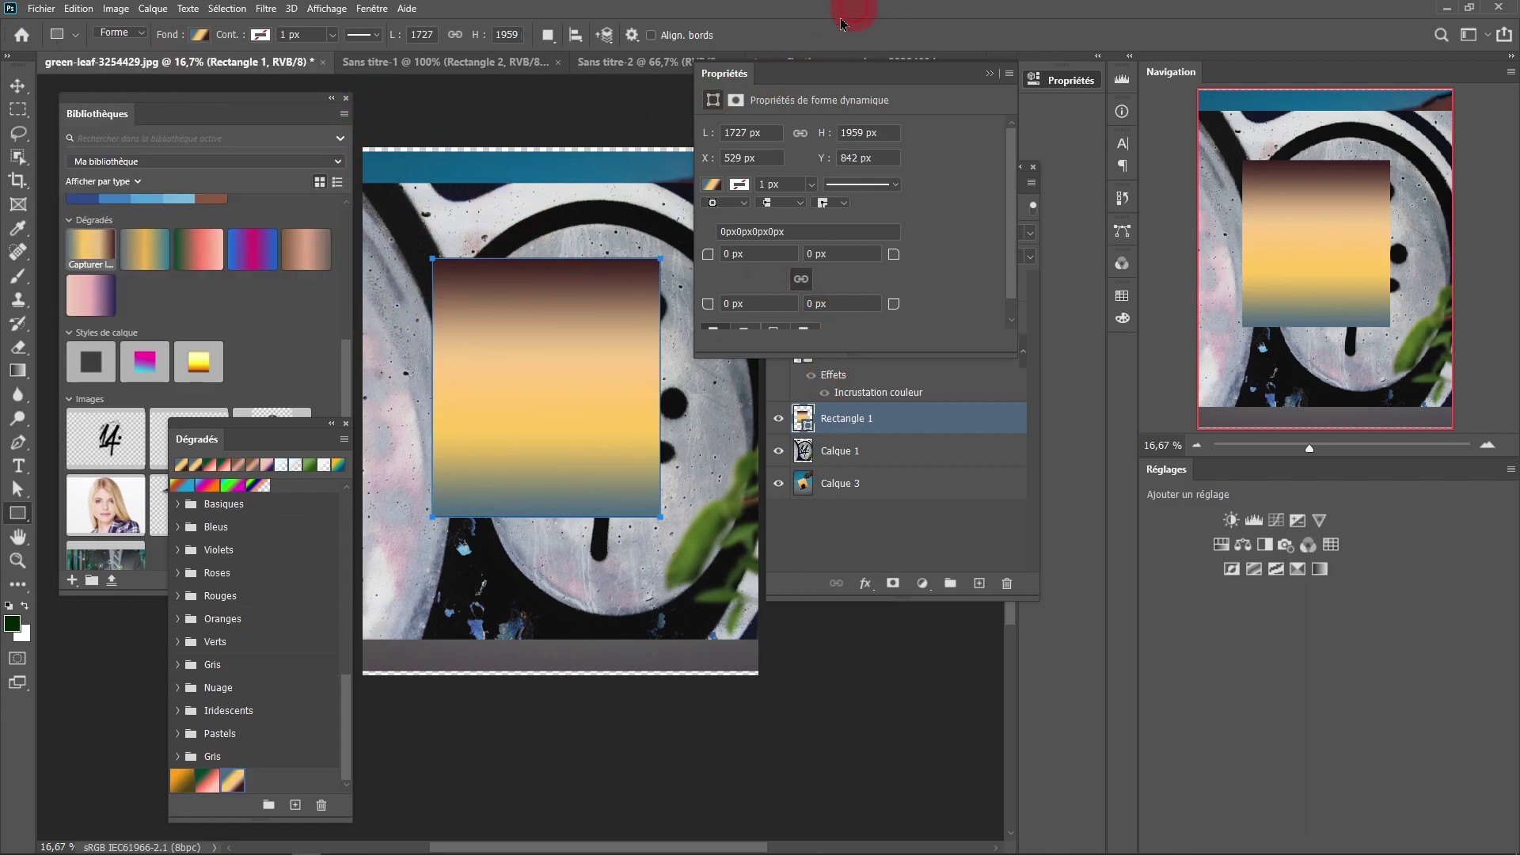
Deselect all layers and show the Motif 1 pattern layer, with the gradient presets moved off the image.
{"action": "left_click_drag", "start_coordinate": [281, 422], "coordinate": [388, 251]}
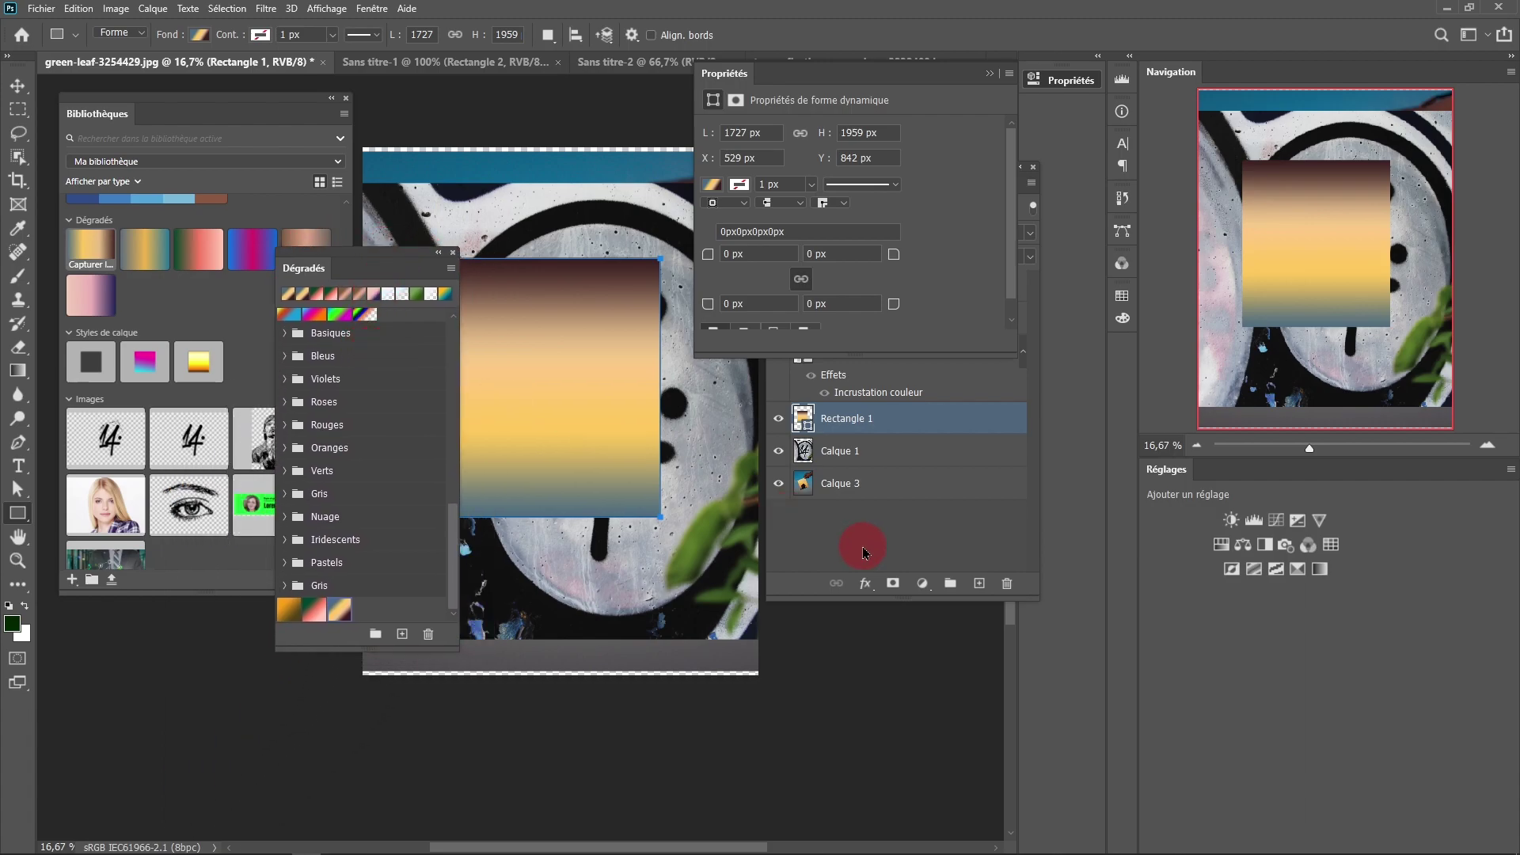
{"action": "left_click", "coordinate": [839, 549]}
{"action": "left_click", "coordinate": [839, 549]}
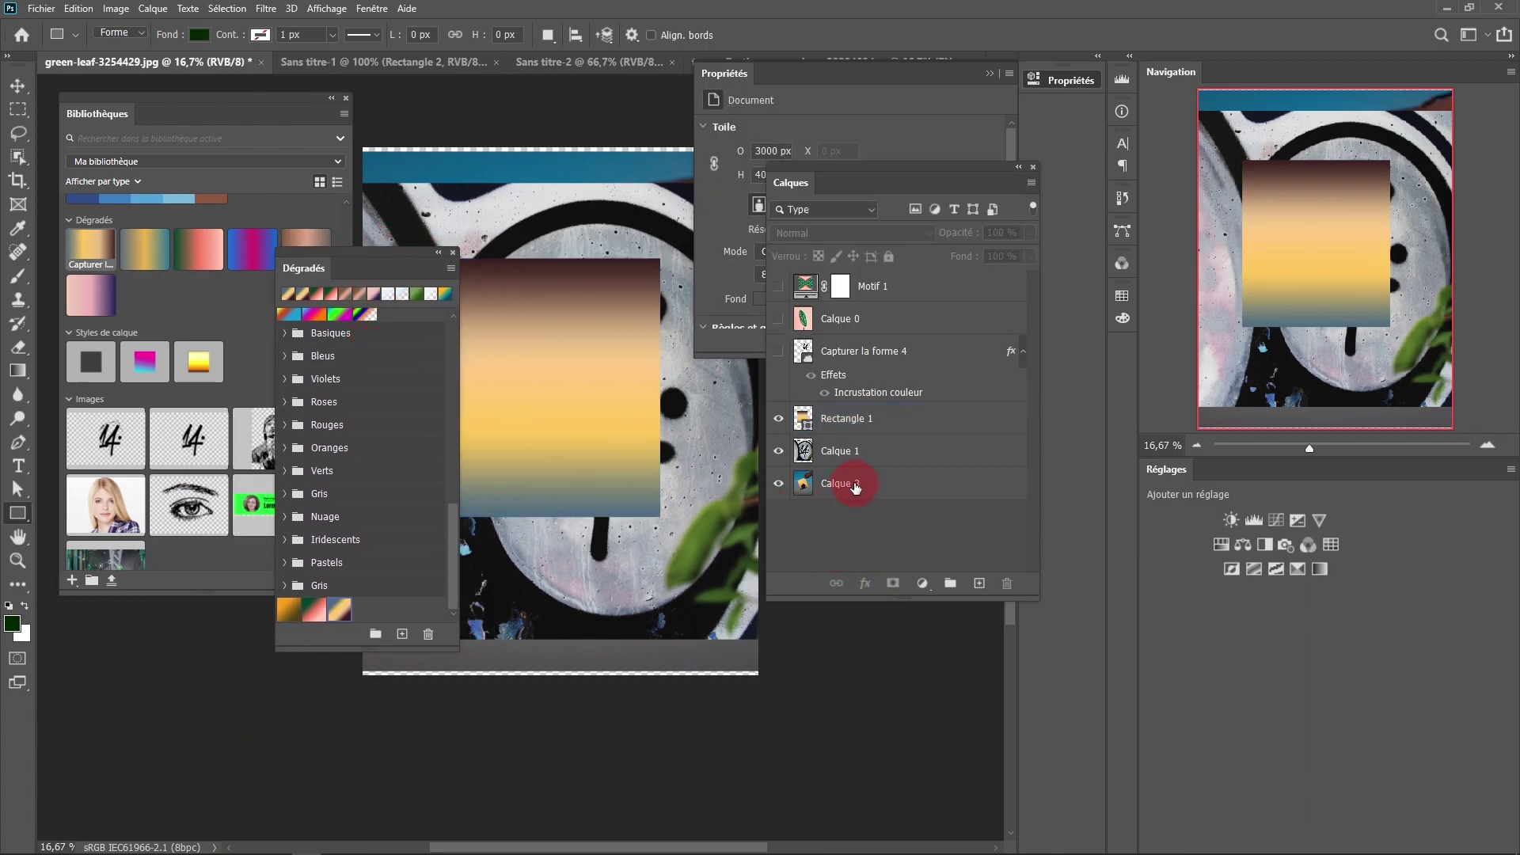
{"action": "left_click", "coordinate": [765, 291]}
{"action": "left_click_drag", "start_coordinate": [380, 255], "coordinate": [207, 307]}
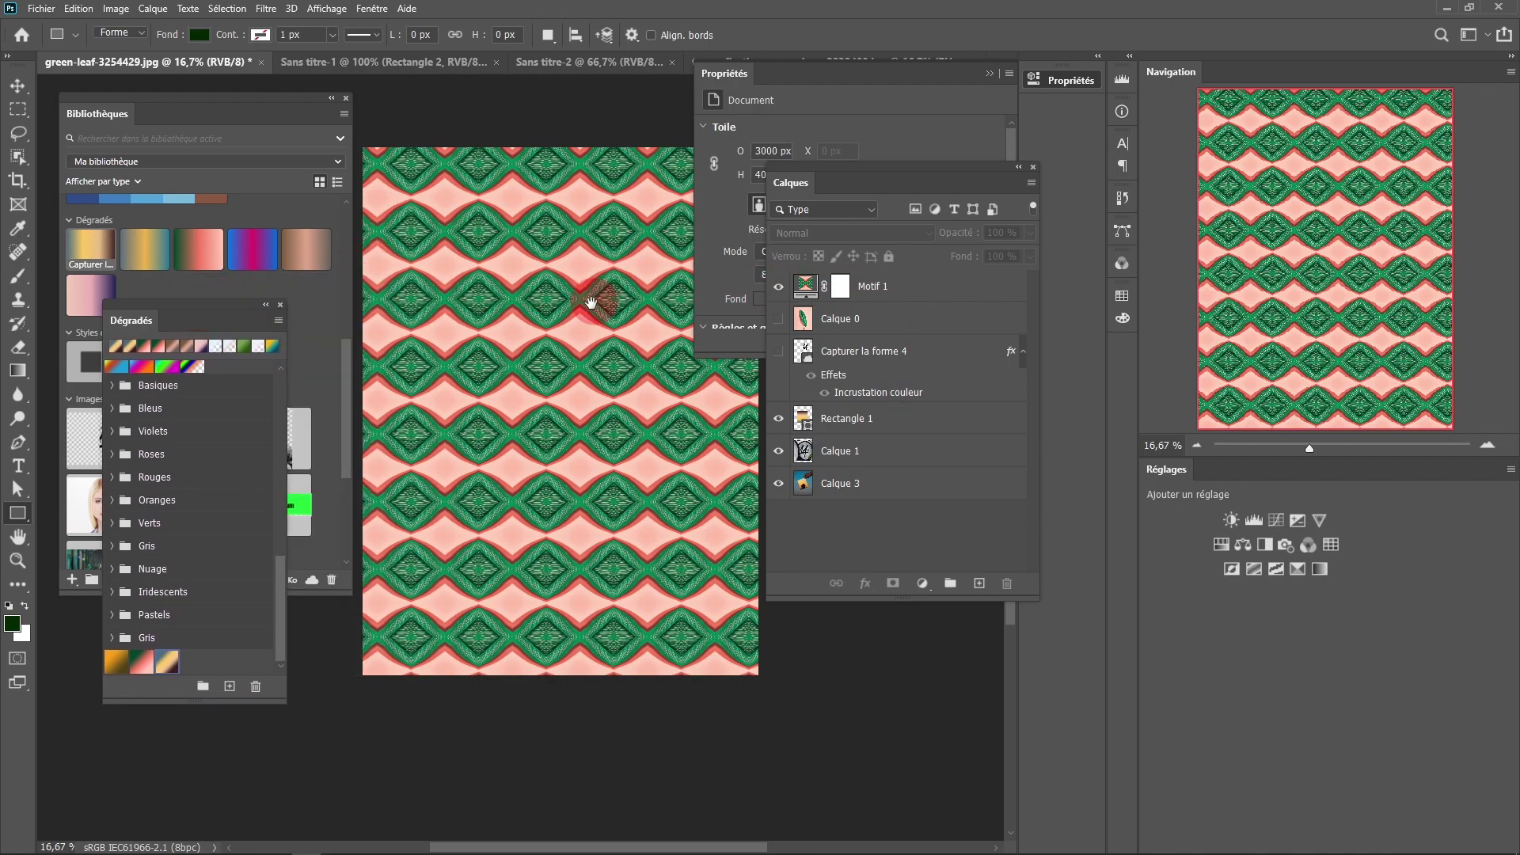
{"action": "scroll", "coordinate": [578, 340], "scroll_direction": "up", "scroll_amount": 2}
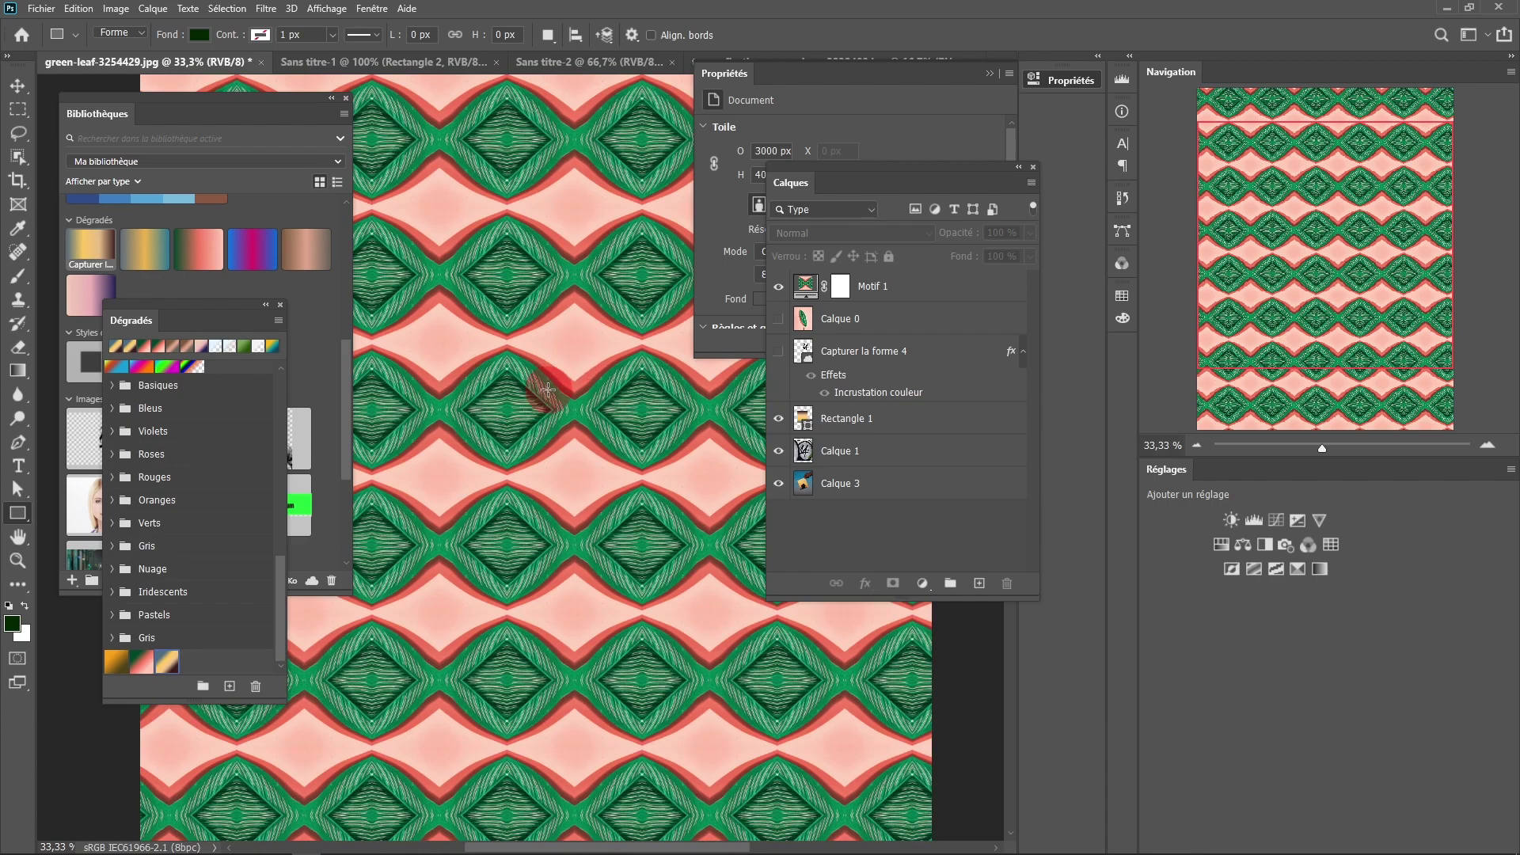
{"action": "scroll", "coordinate": [548, 389], "scroll_direction": "down", "scroll_amount": 1}
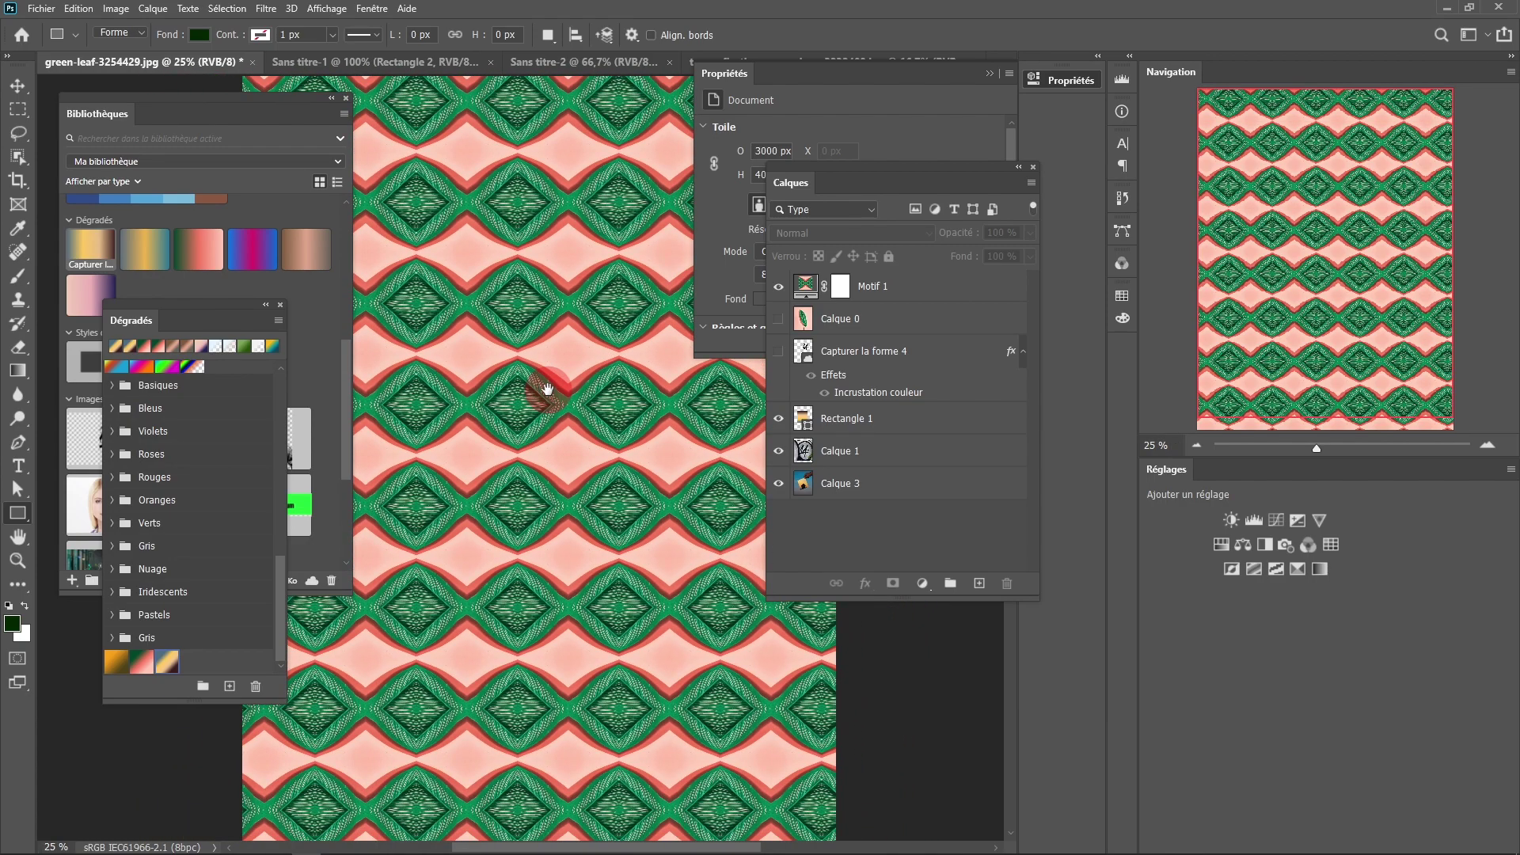
{"action": "scroll", "coordinate": [548, 397], "scroll_direction": "down", "scroll_amount": 1}
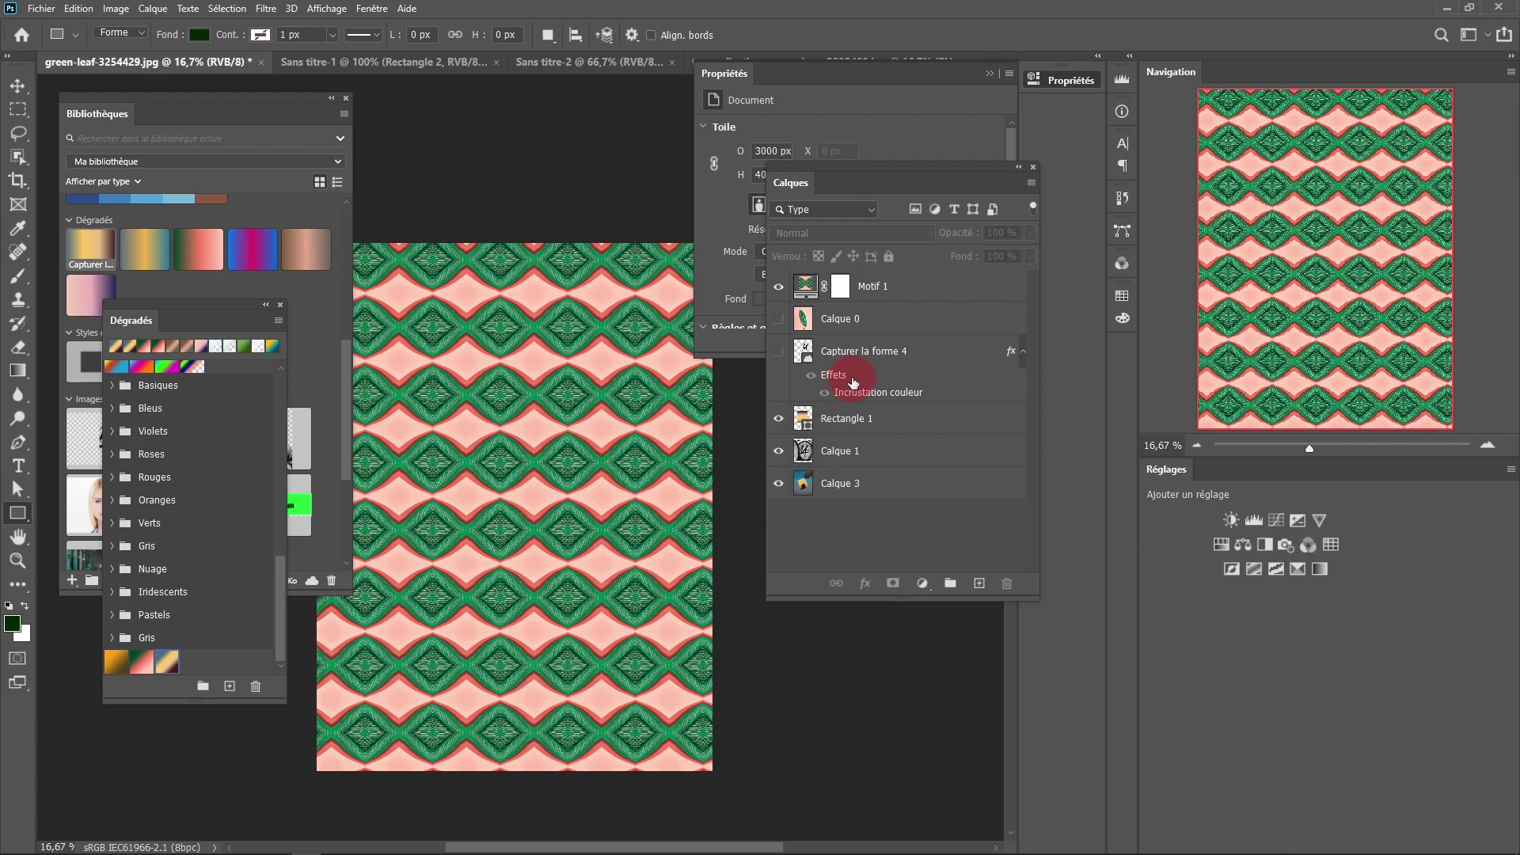
Show the Capturer la forme 4 layer above Motif 1, hide its layer effects and deselect it.
{"action": "left_click", "coordinate": [774, 355]}
{"action": "left_click_drag", "start_coordinate": [889, 356], "coordinate": [886, 277]}
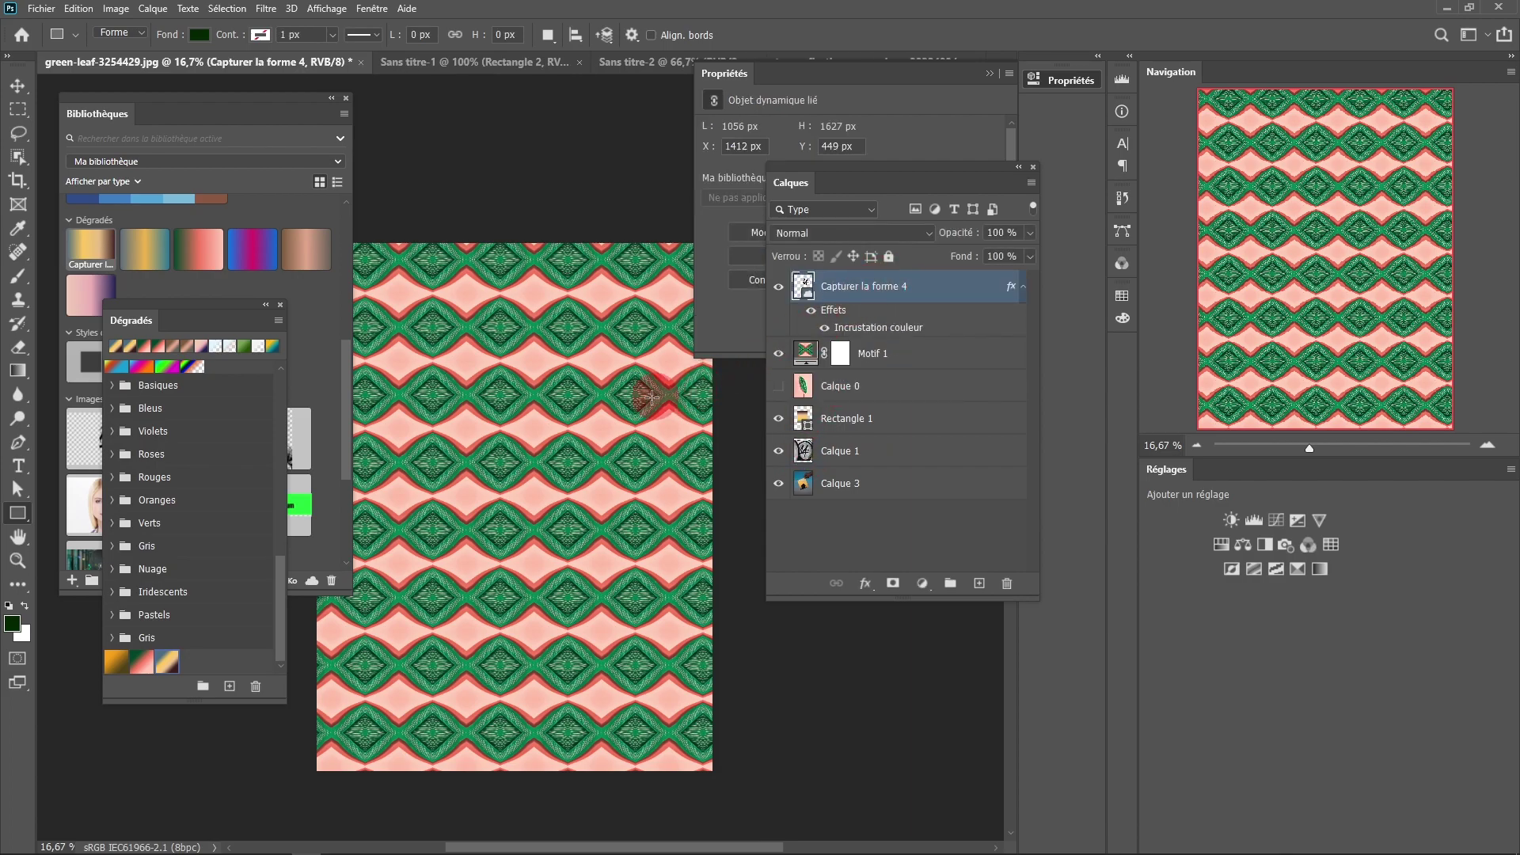
{"action": "left_click", "coordinate": [594, 411]}
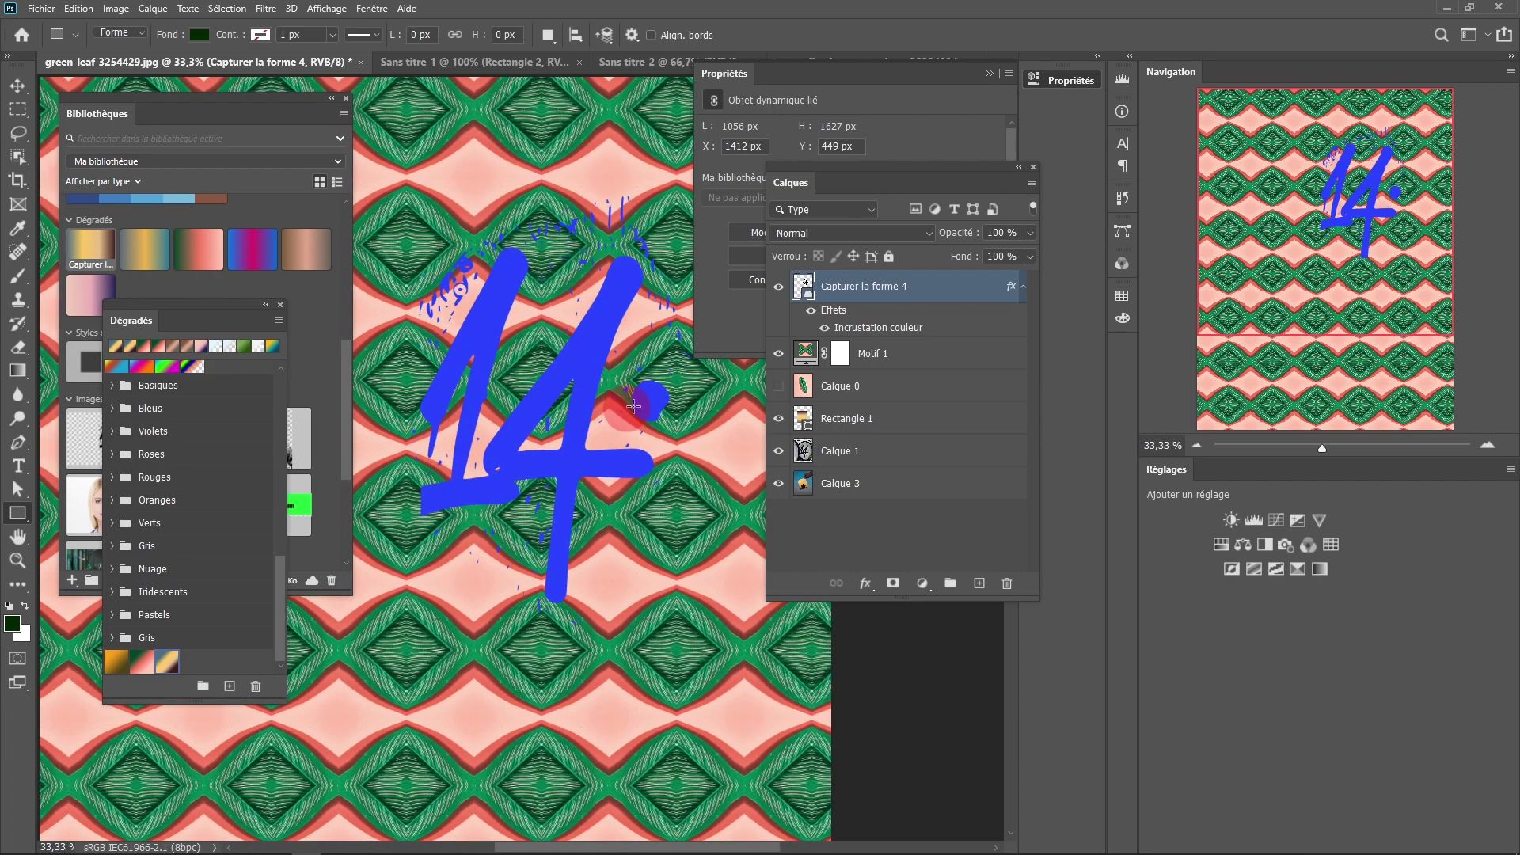
{"action": "left_click", "coordinate": [811, 309]}
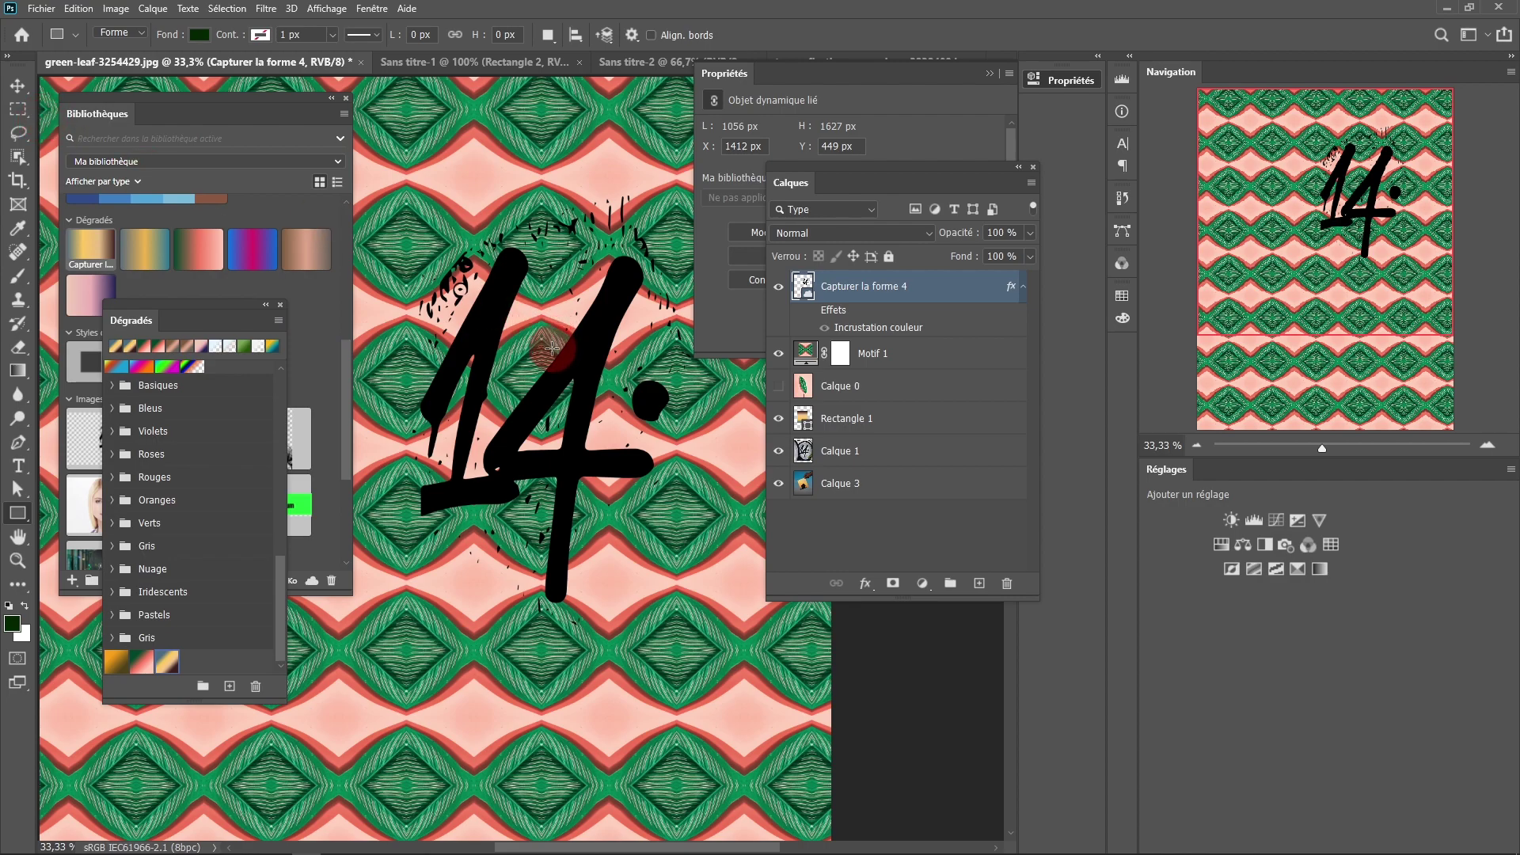
{"action": "left_click", "coordinate": [823, 543]}
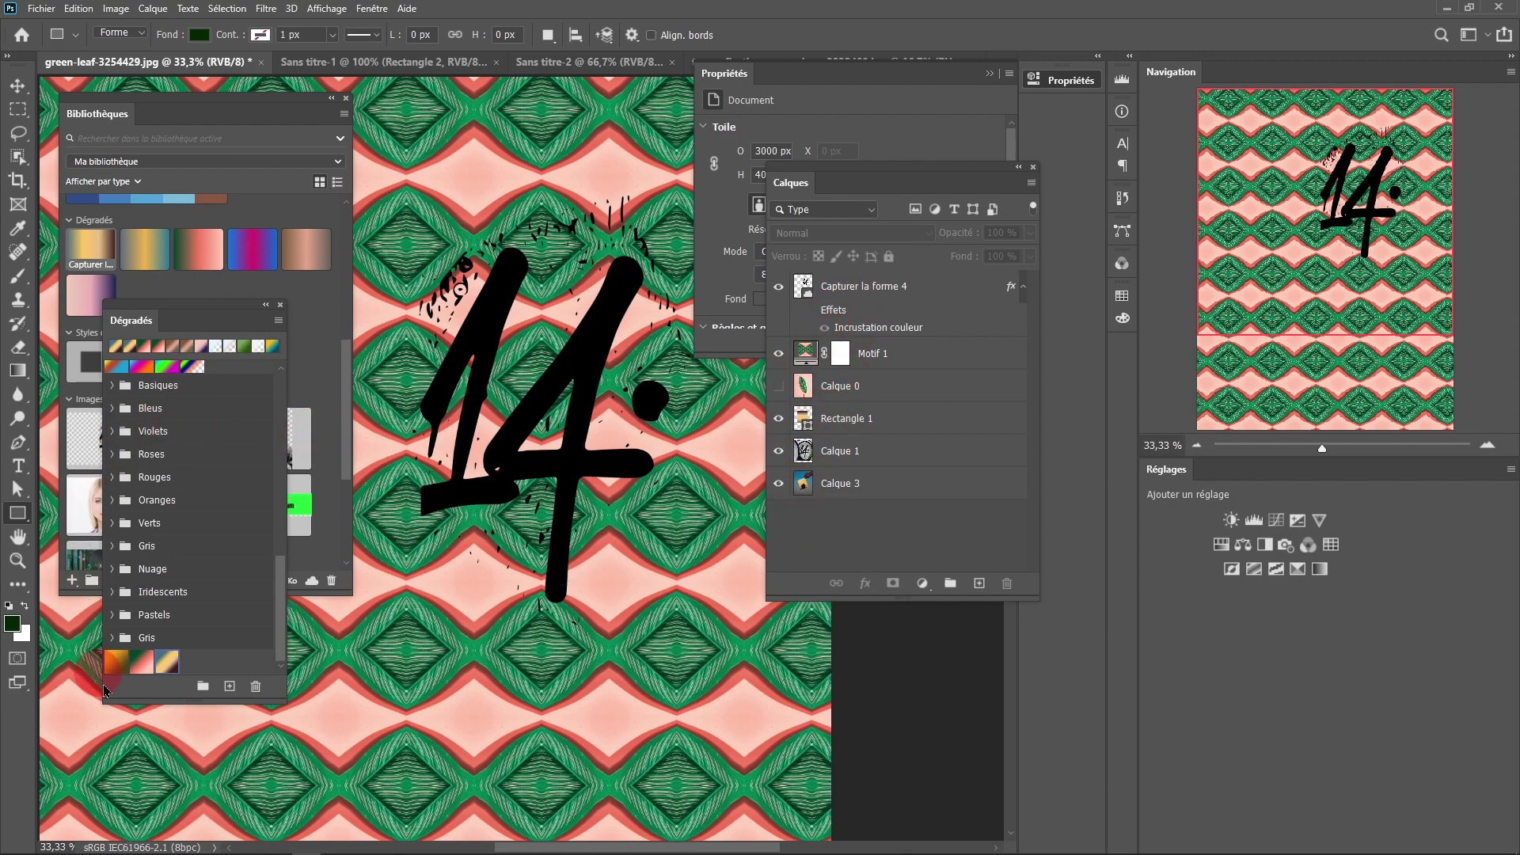
Start creating library assets from an image and load praying-man-looking-up-1438275.jpg from the 16_Adobe_Capture folder.
{"action": "left_click", "coordinate": [221, 108]}
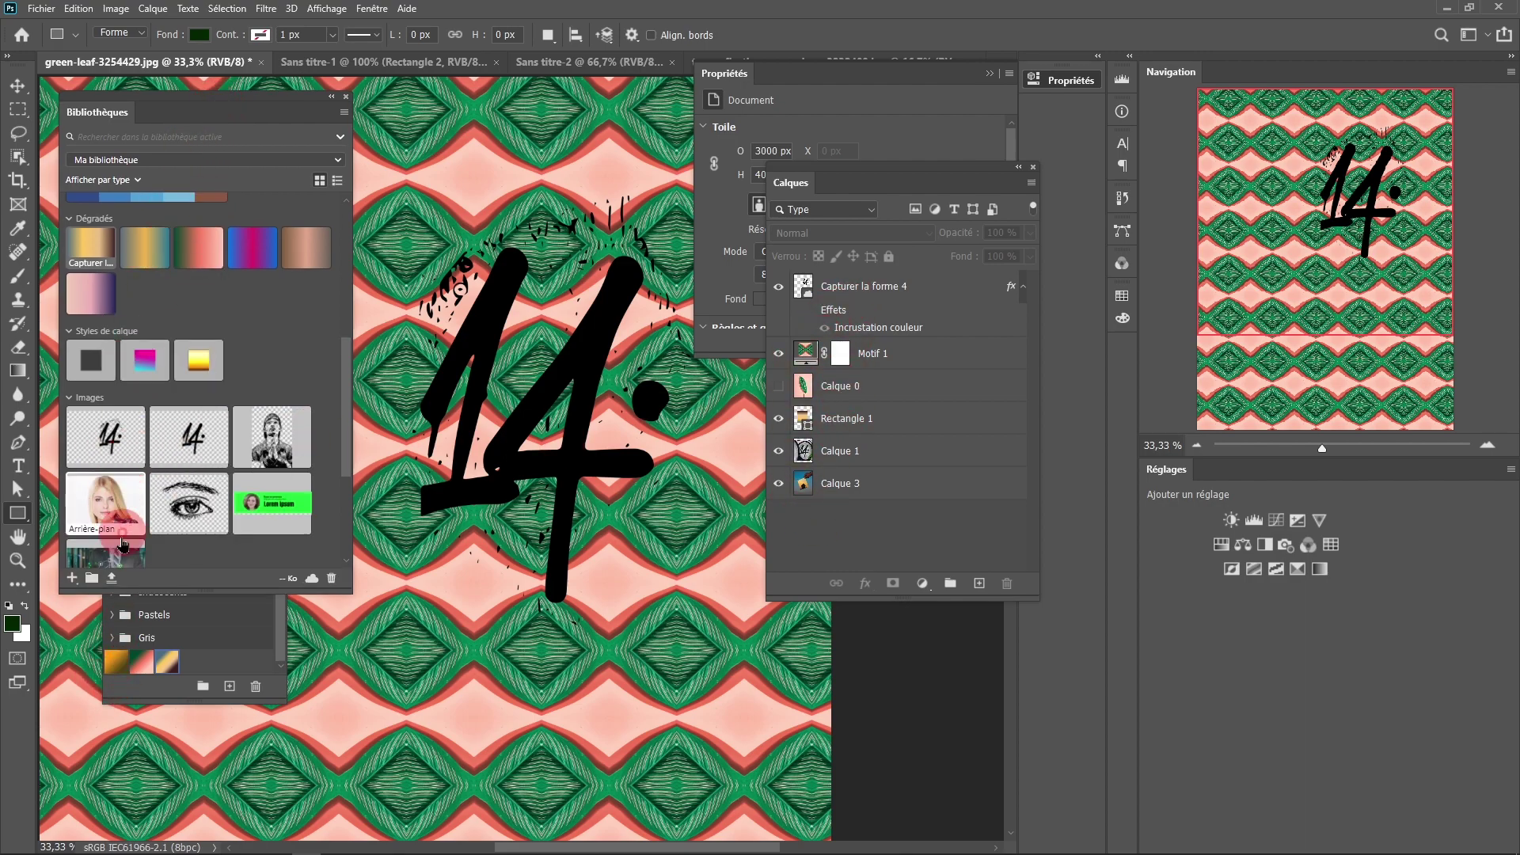
{"action": "left_click", "coordinate": [72, 579]}
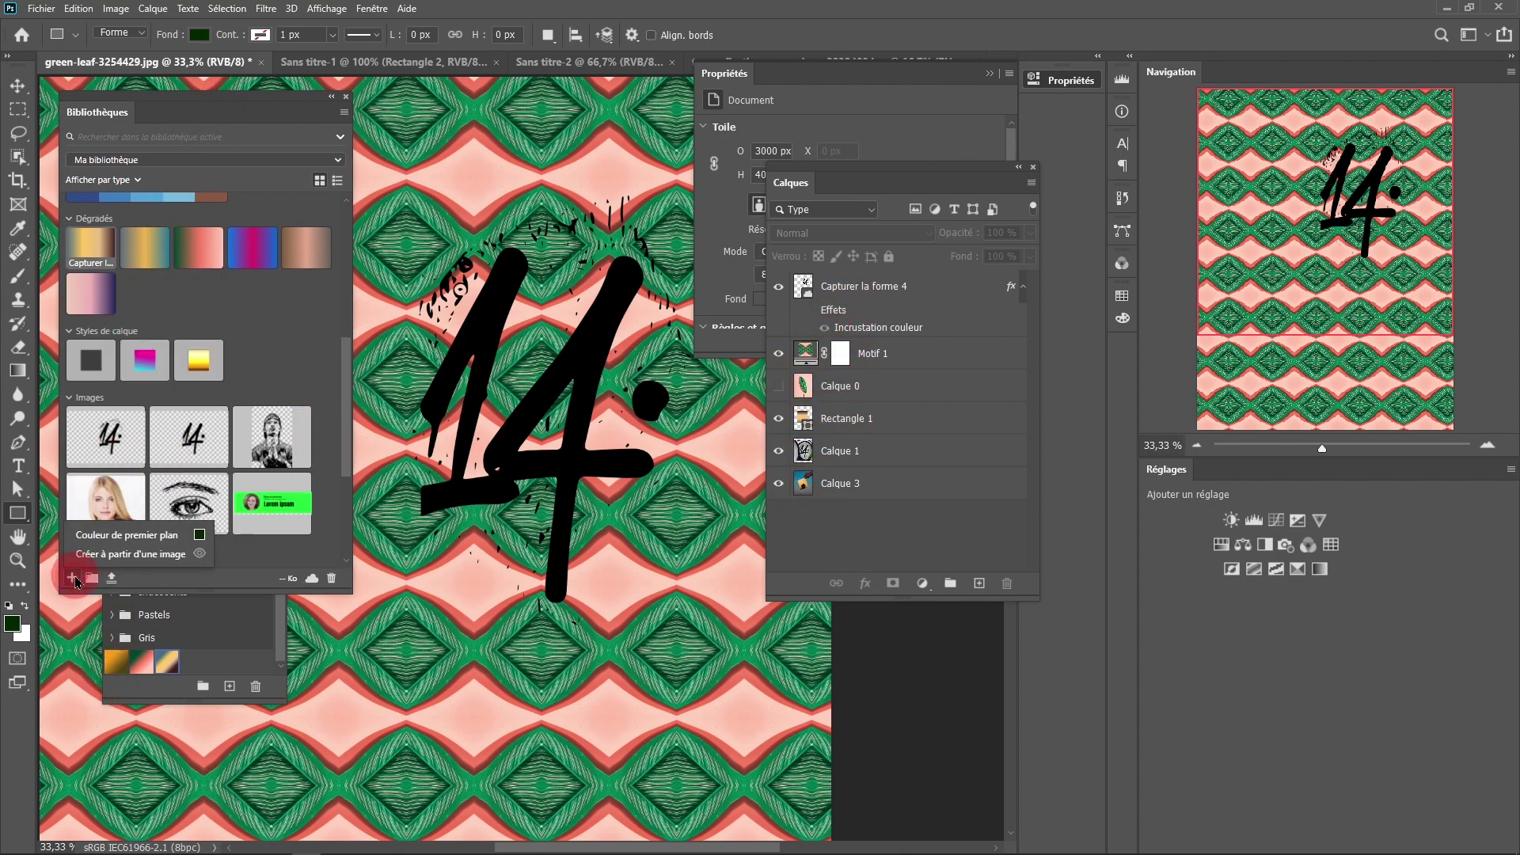
{"action": "left_click", "coordinate": [131, 554]}
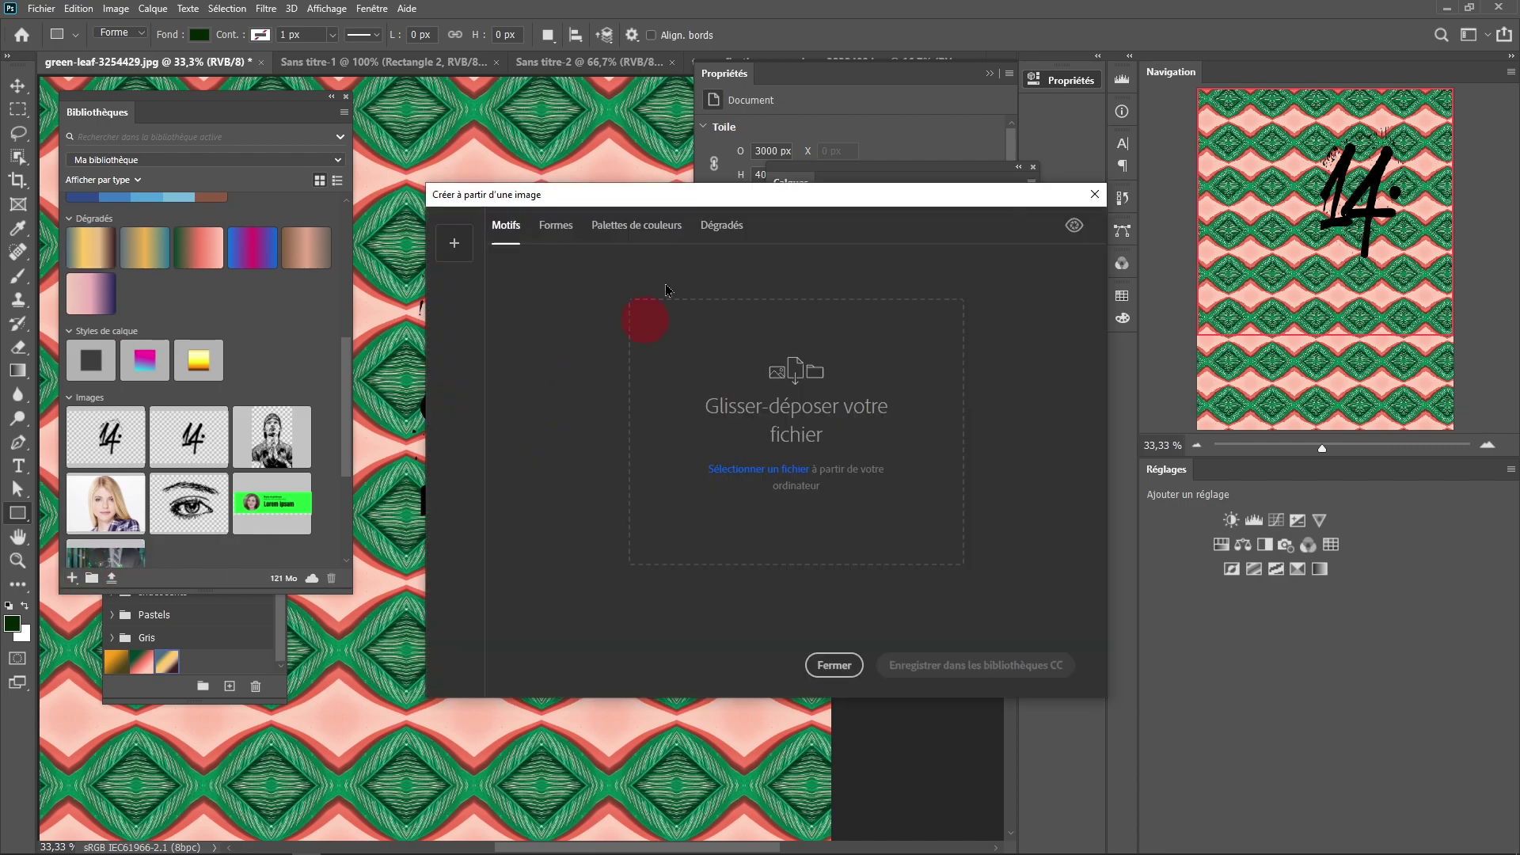
{"action": "left_click_drag", "start_coordinate": [647, 184], "coordinate": [629, 93]}
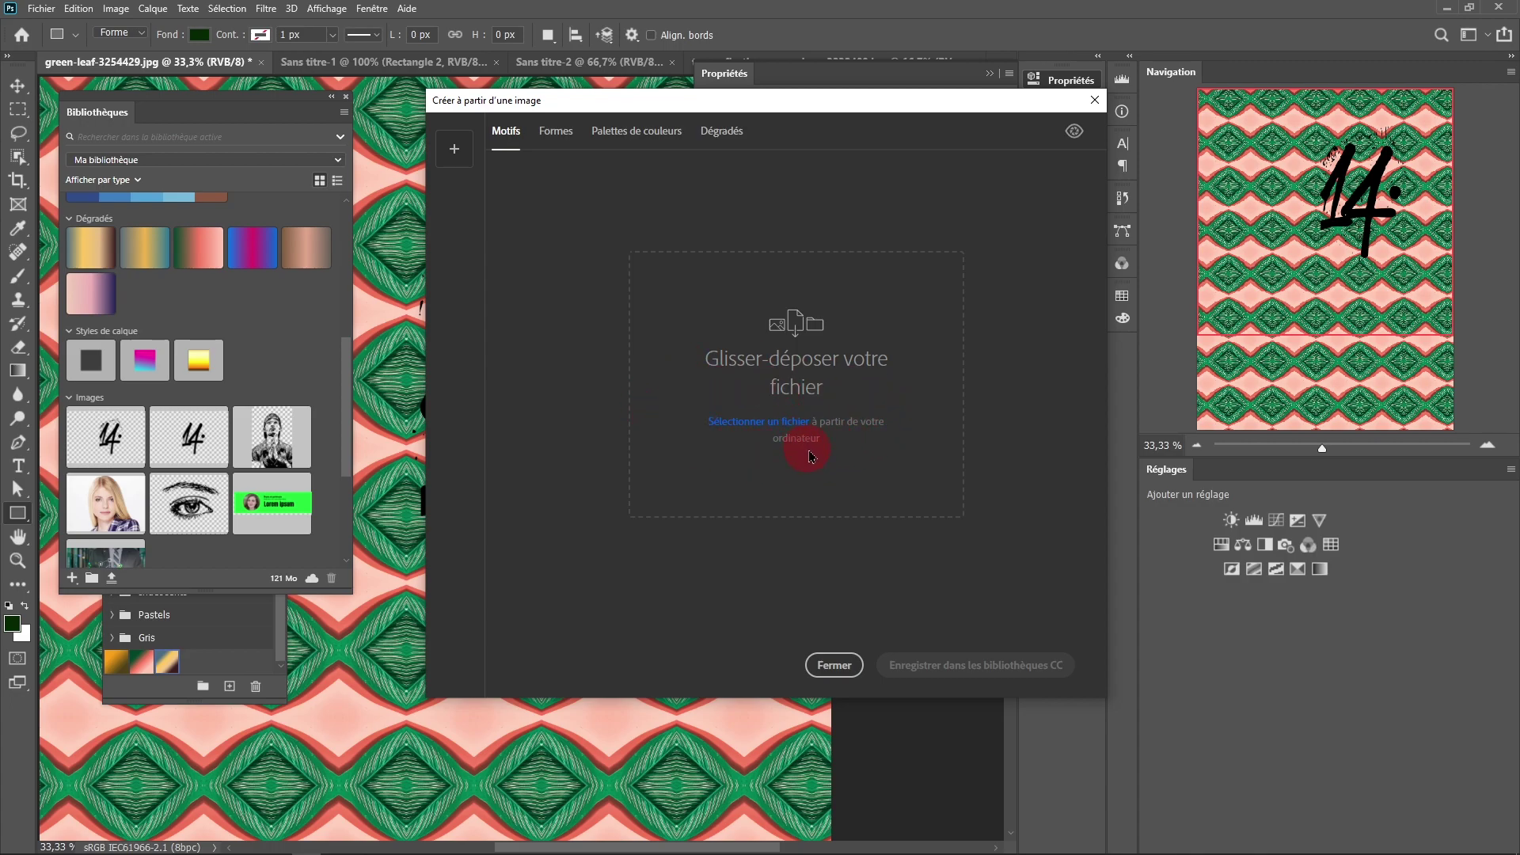
{"action": "left_click", "coordinate": [459, 156]}
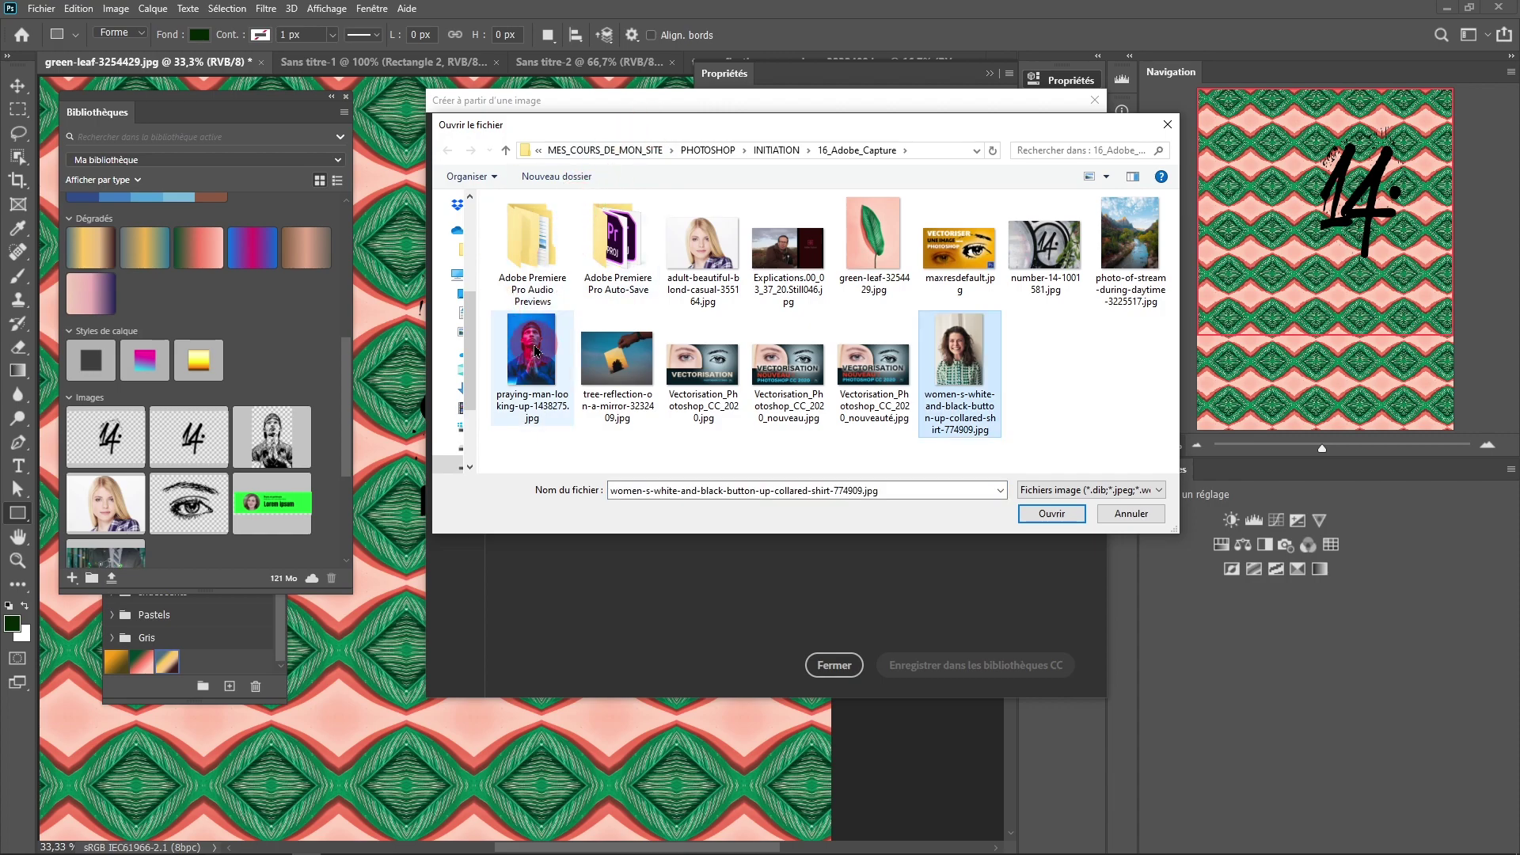
{"action": "left_click", "coordinate": [515, 363]}
{"action": "left_click", "coordinate": [1042, 515]}
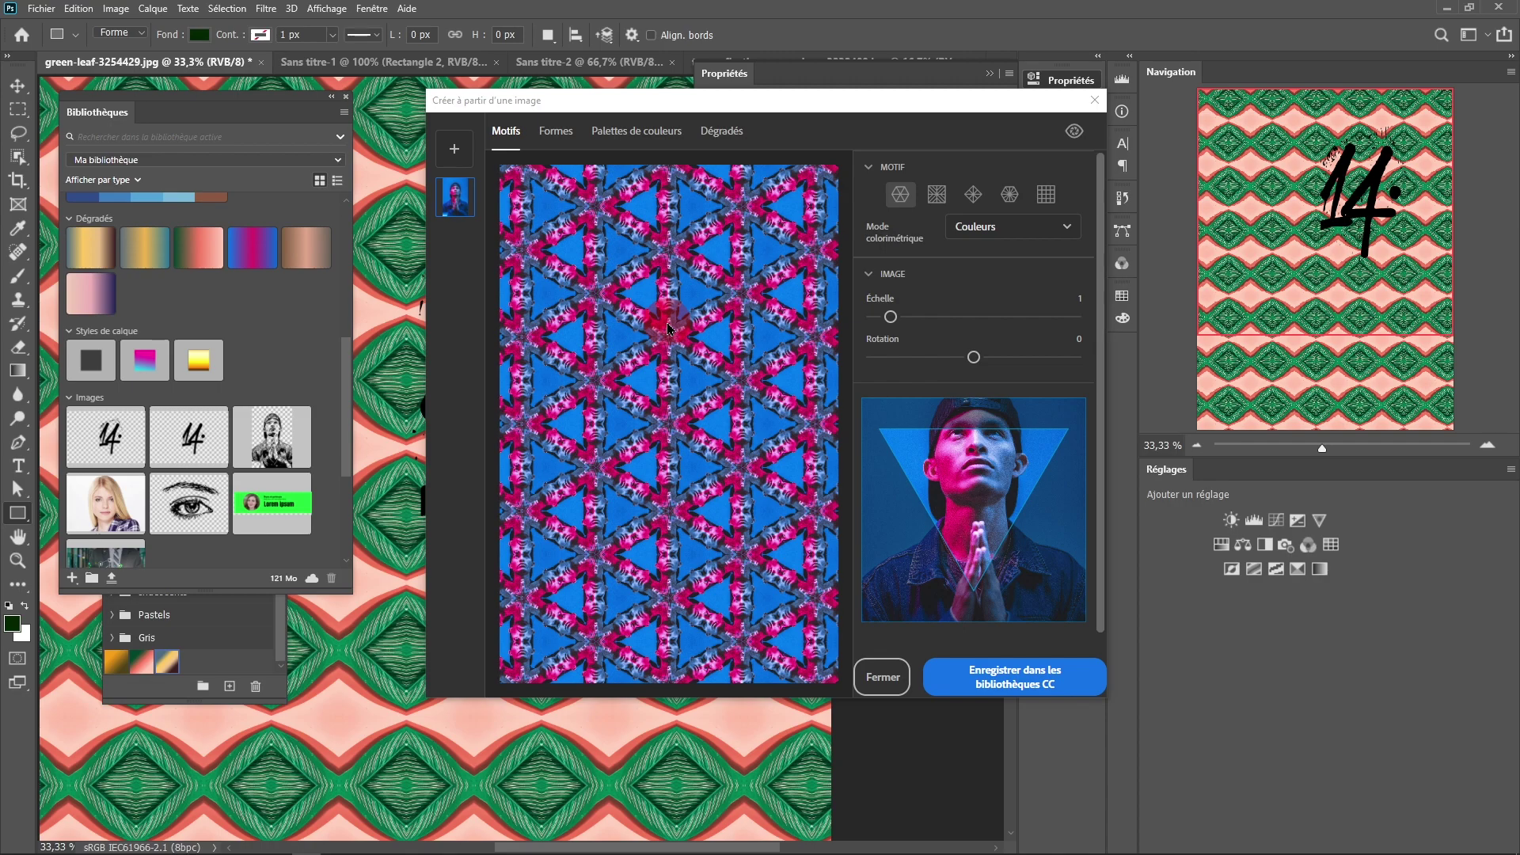
Add women-s-white-and-black-button-up-collared-shirt-774909.jpg as a second source image for the capture.
{"action": "left_click", "coordinate": [457, 153]}
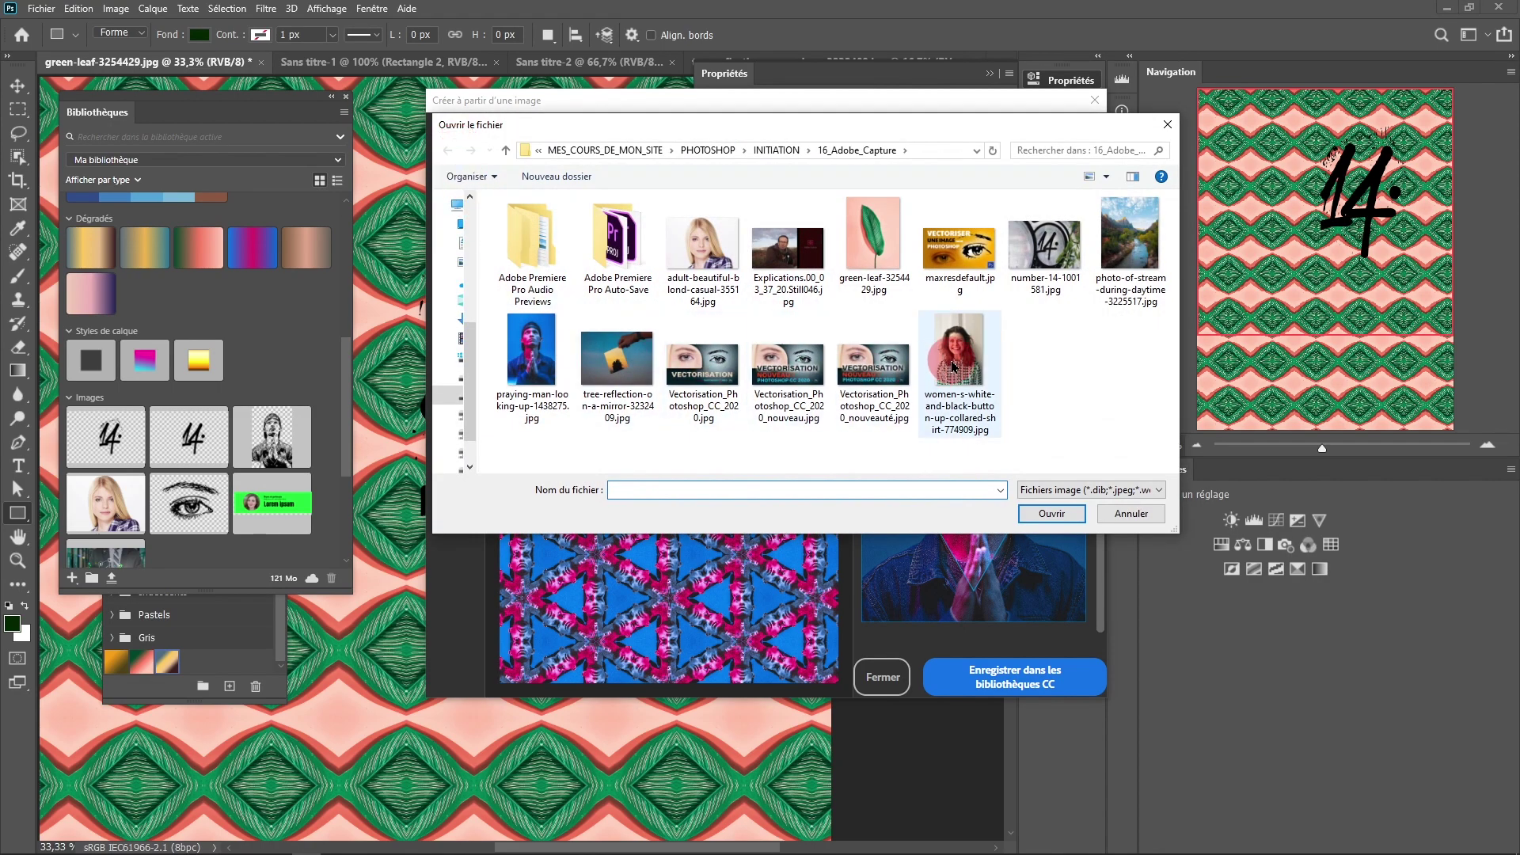
{"action": "left_click", "coordinate": [962, 377]}
{"action": "left_click", "coordinate": [1047, 513]}
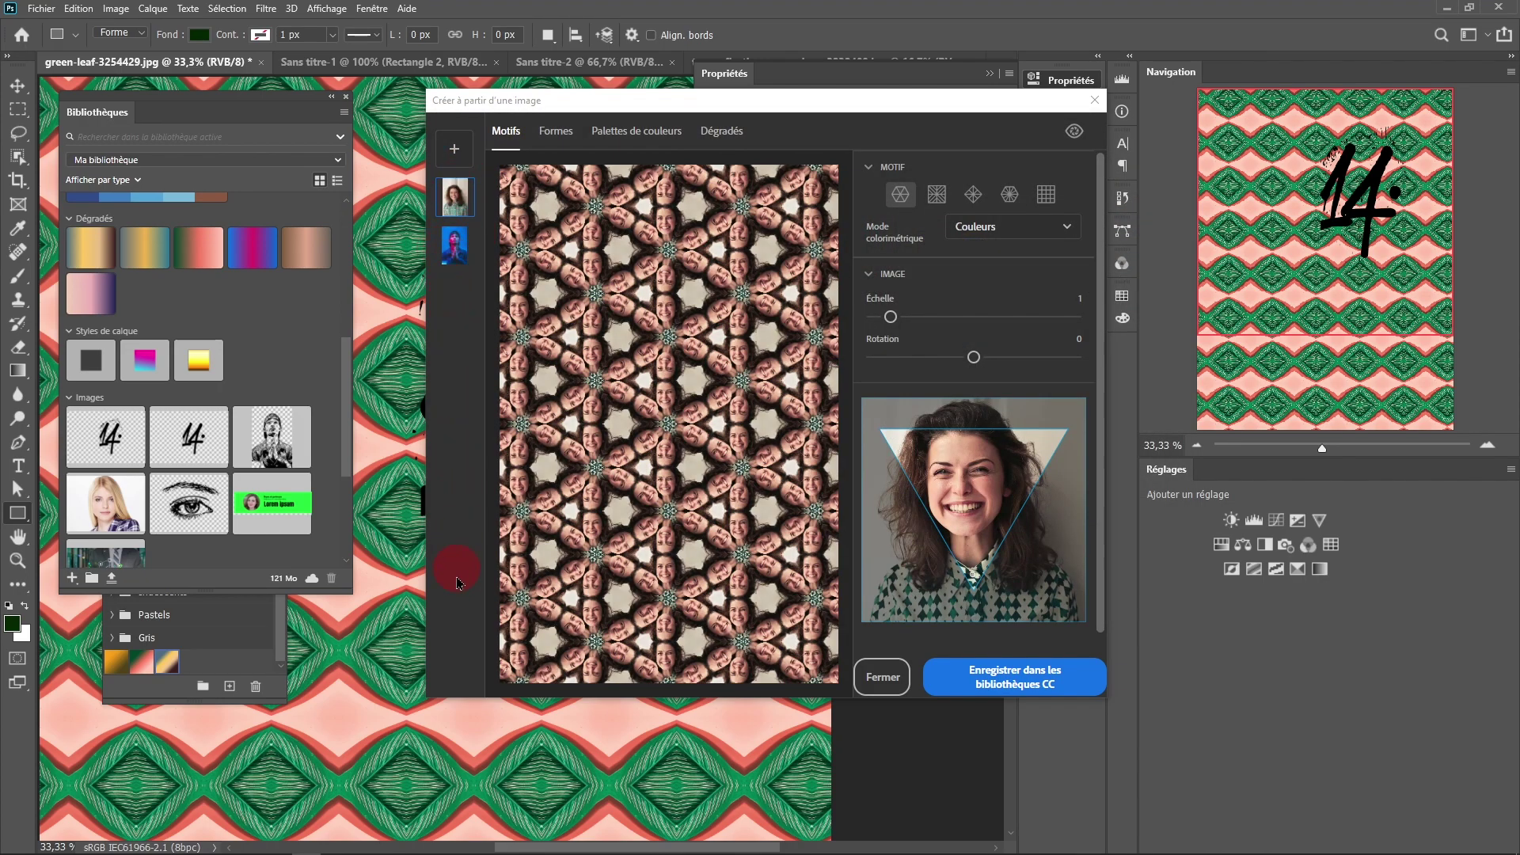
Compare the two loaded images' patterns, view the praying man's colour palette and close the capture dialog without saving.
{"action": "left_click", "coordinate": [455, 251]}
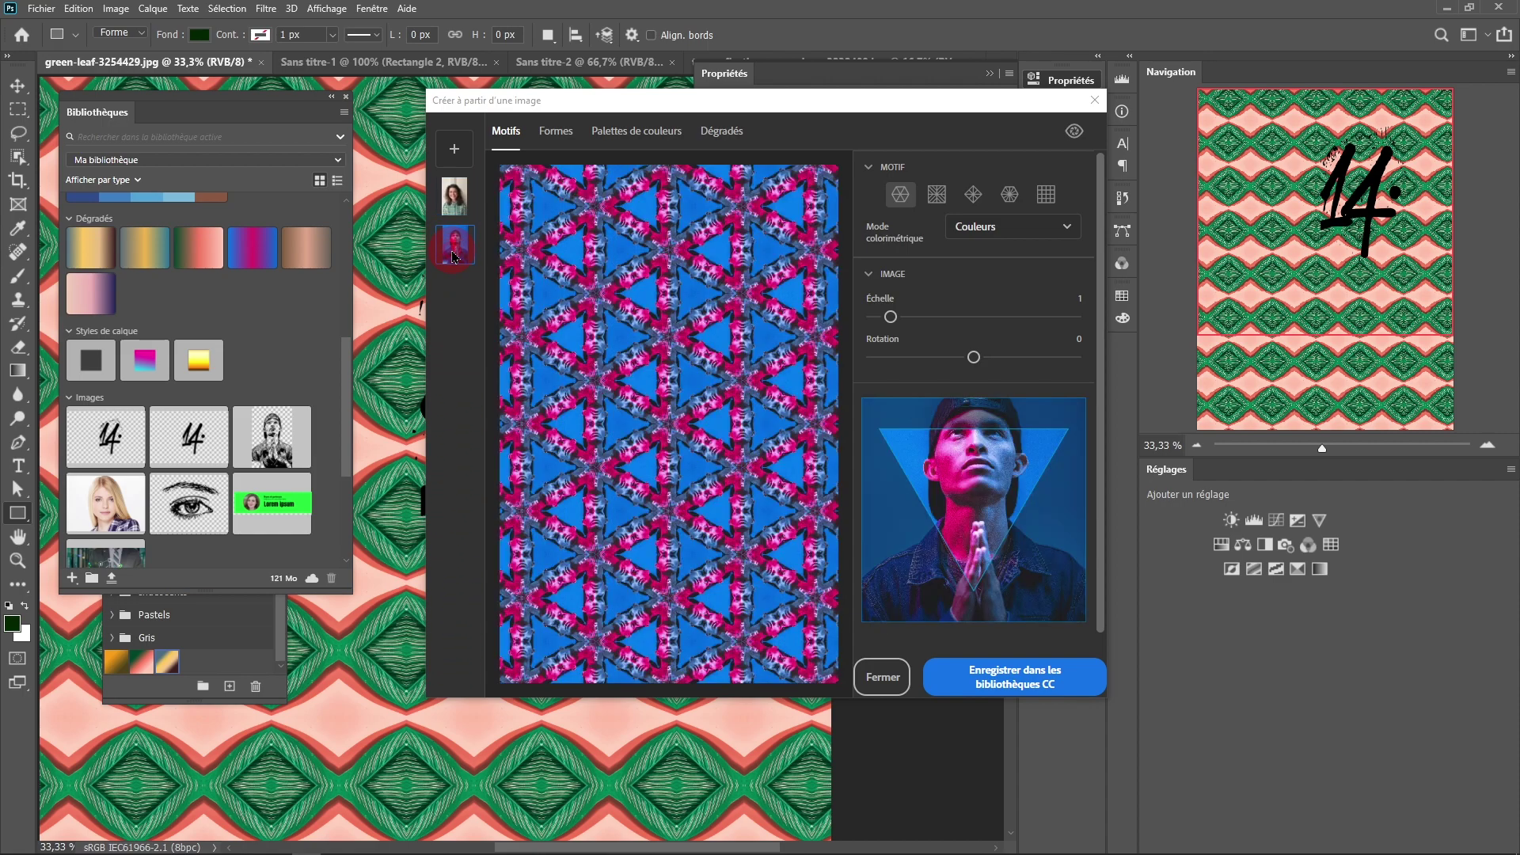
{"action": "left_click", "coordinate": [455, 198]}
{"action": "left_click", "coordinate": [456, 250]}
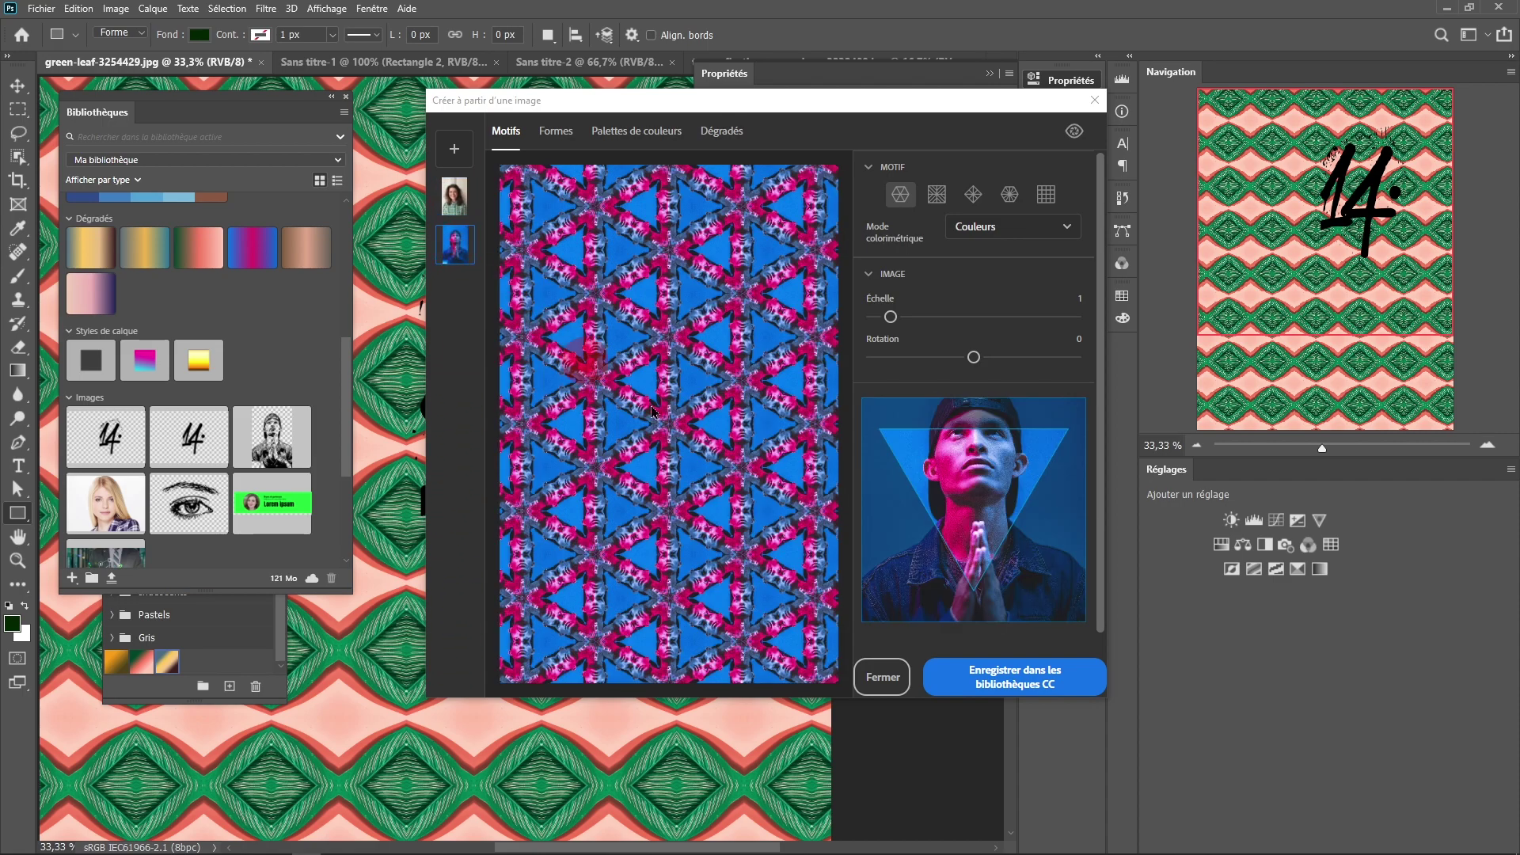
{"action": "left_click", "coordinate": [620, 137]}
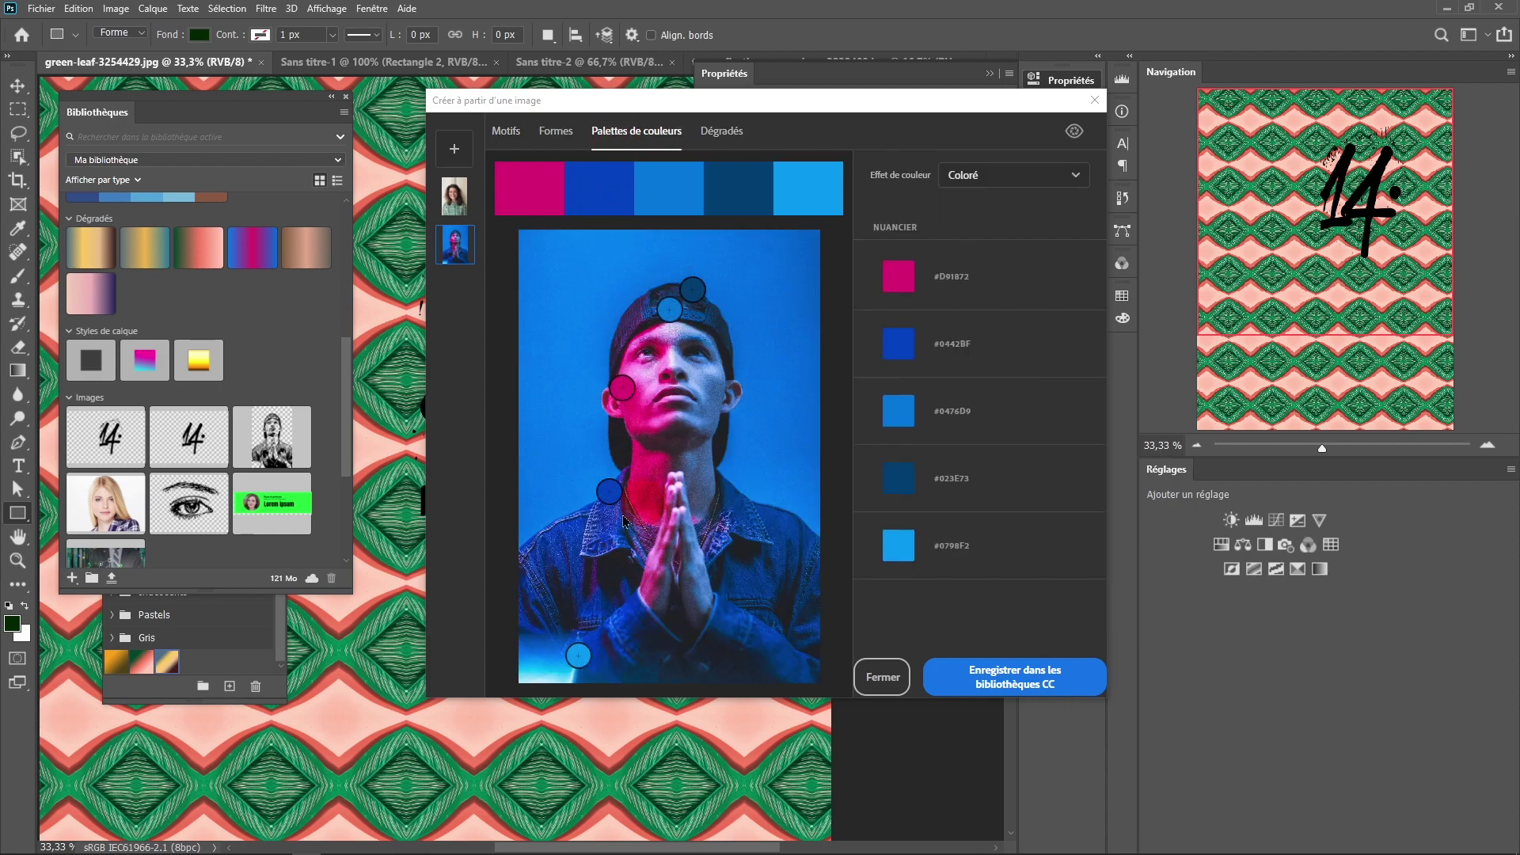
{"action": "left_click", "coordinate": [881, 676]}
Select the leaf layer Calque 0 and display it alone, hiding all other layers.
{"action": "left_click", "coordinate": [783, 434]}
{"action": "left_click", "coordinate": [779, 386]}
{"action": "left_click", "coordinate": [881, 388]}
{"action": "scroll", "coordinate": [886, 391], "scroll_direction": "down", "scroll_amount": 3}
{"action": "left_click", "coordinate": [880, 390]}
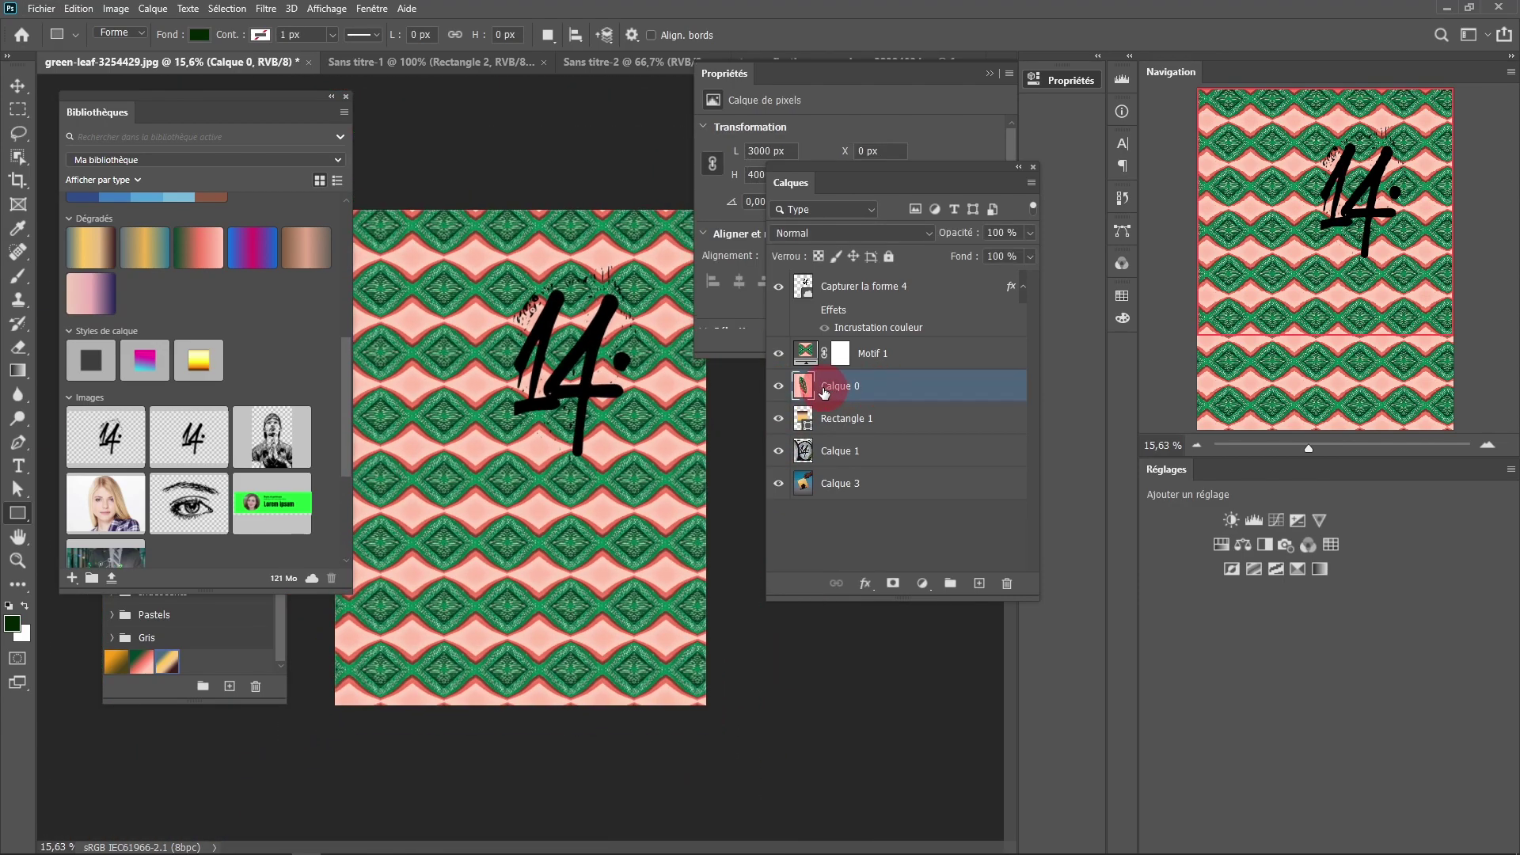
{"action": "left_click", "coordinate": [779, 388]}
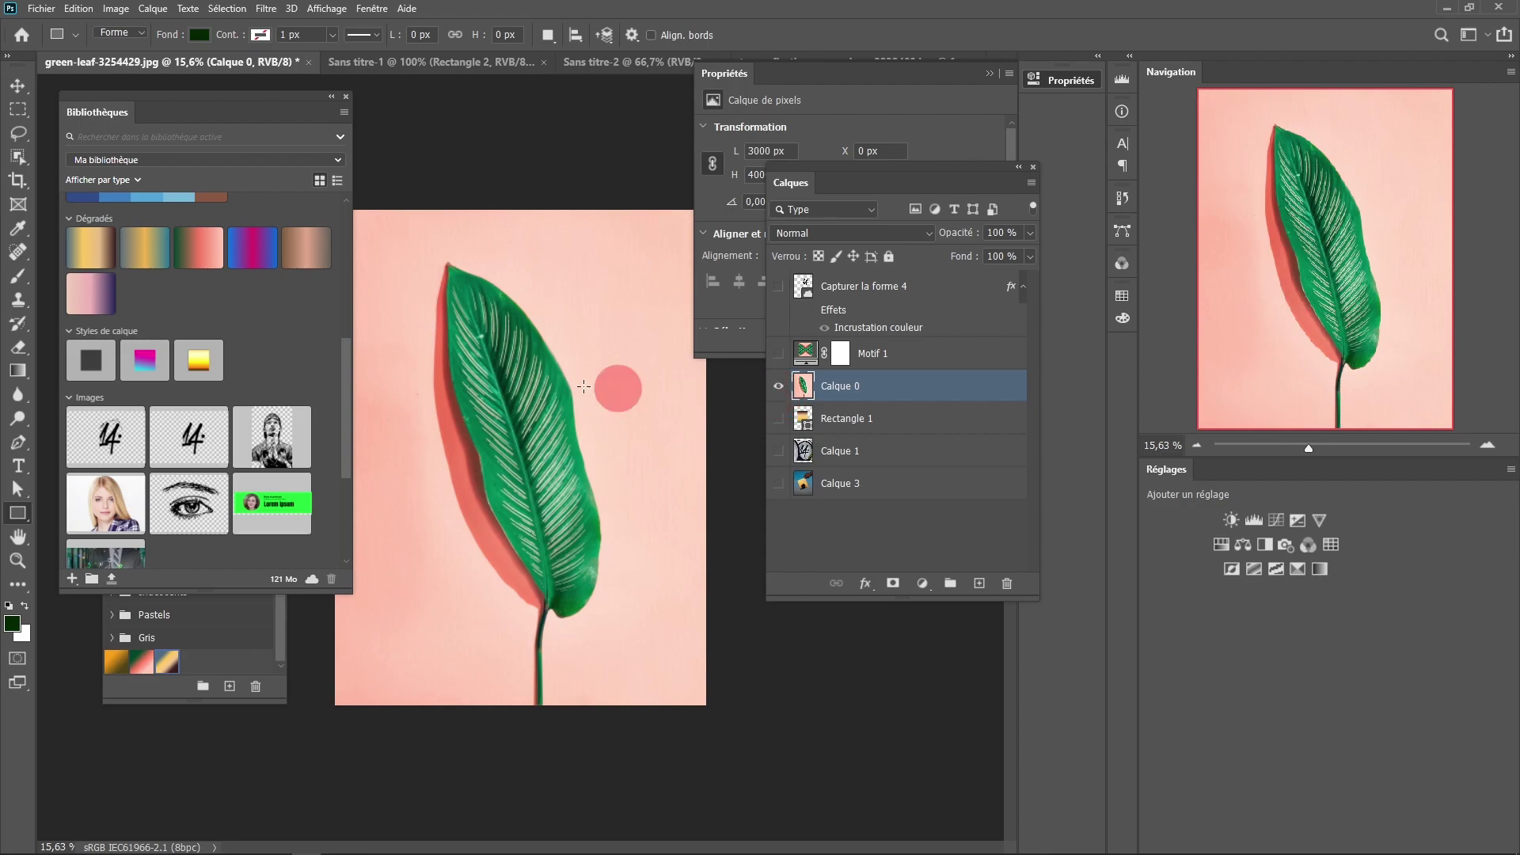
{"action": "left_click", "coordinate": [329, 177]}
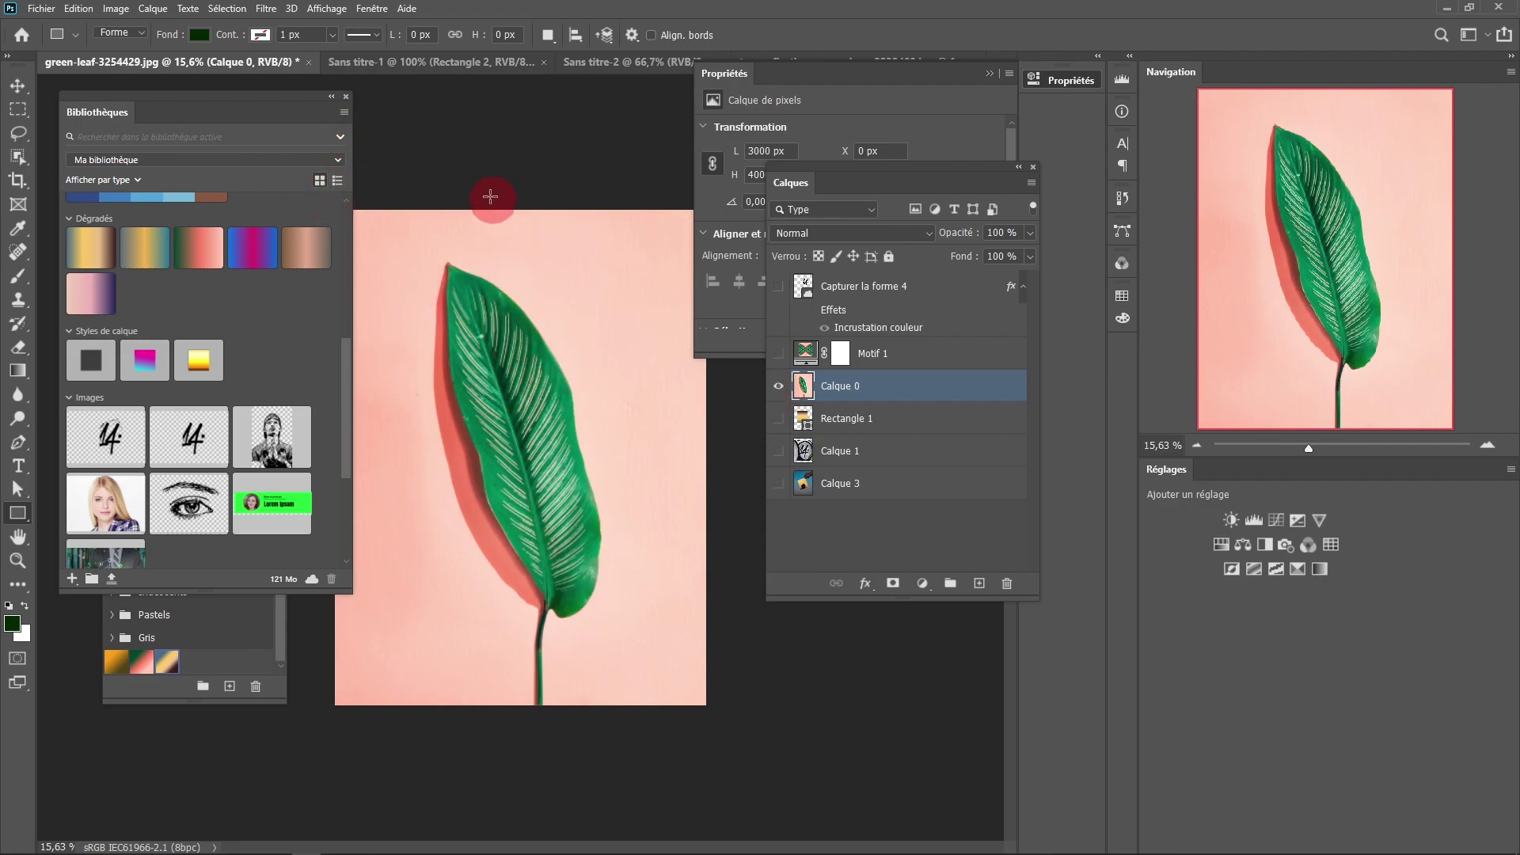
Switch to the Sans titre-1 document and close the floating library, gradient, layer and properties panels.
{"action": "left_click", "coordinate": [400, 62]}
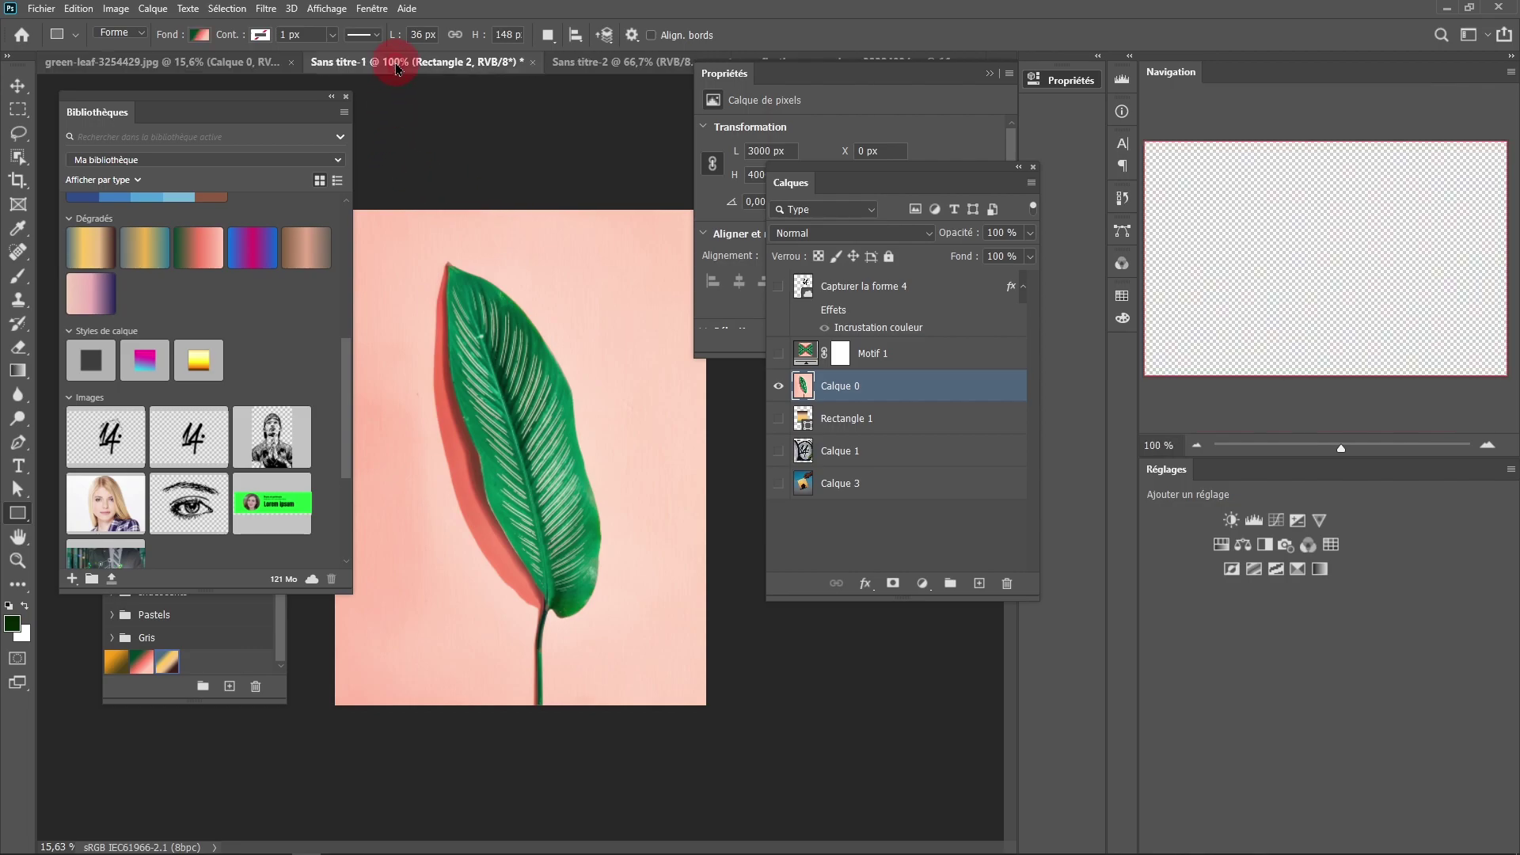
{"action": "left_click", "coordinate": [346, 101]}
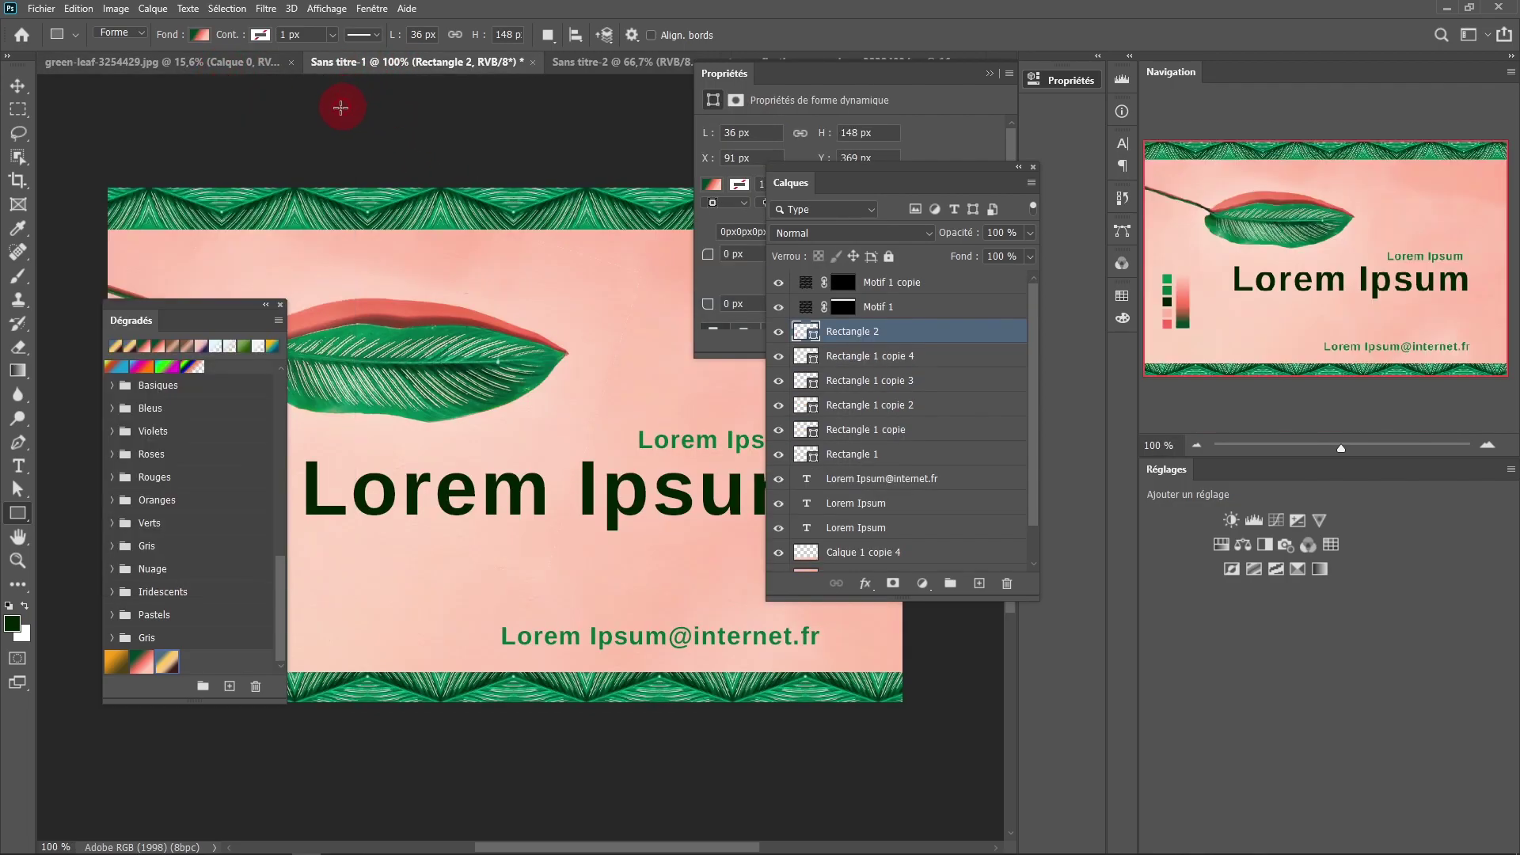
{"action": "left_click", "coordinate": [282, 293]}
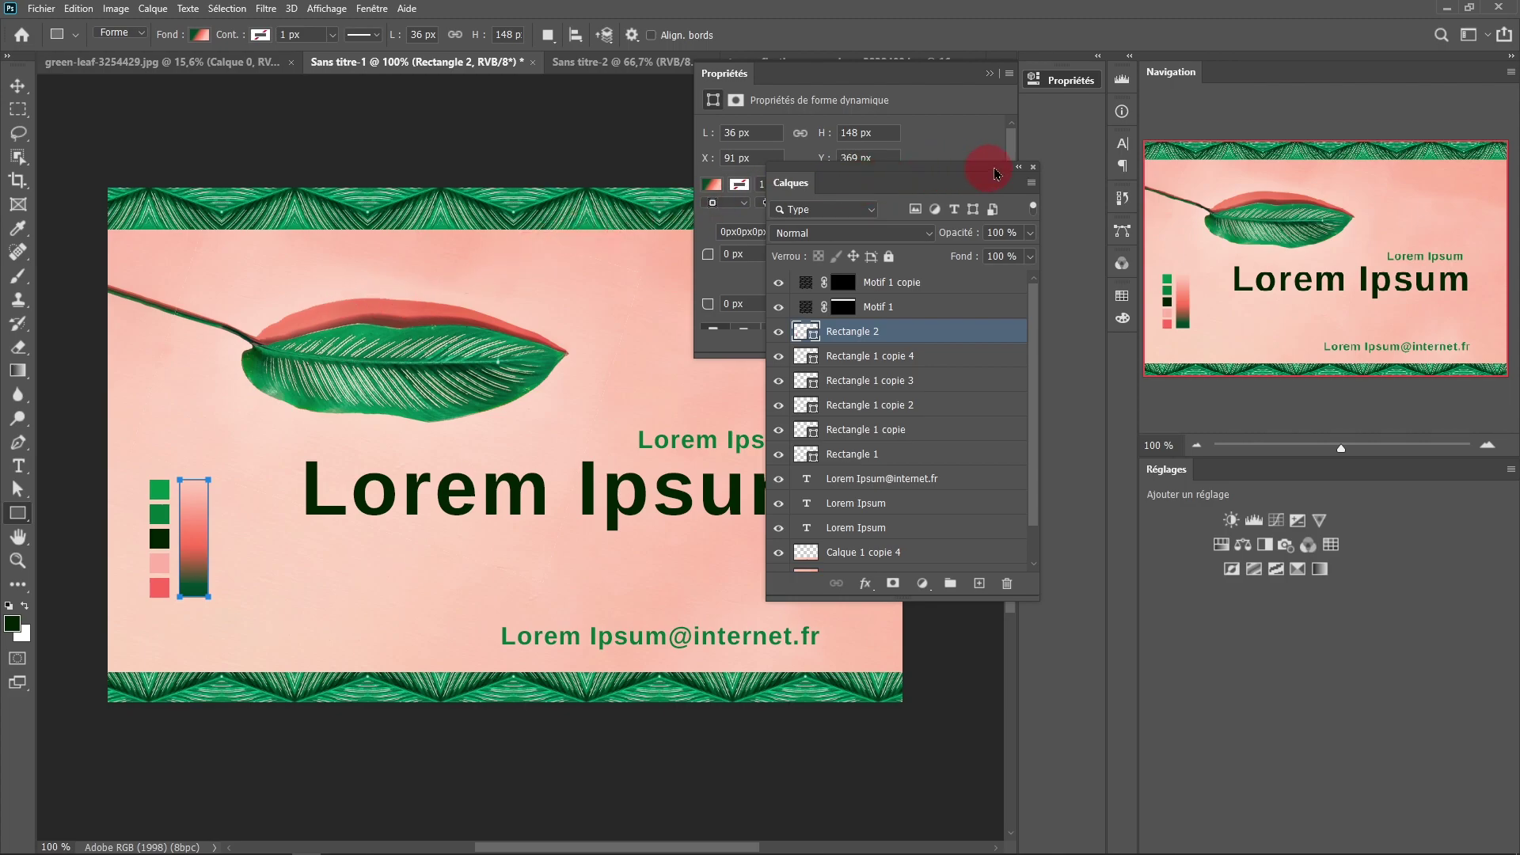
{"action": "left_click", "coordinate": [1032, 167]}
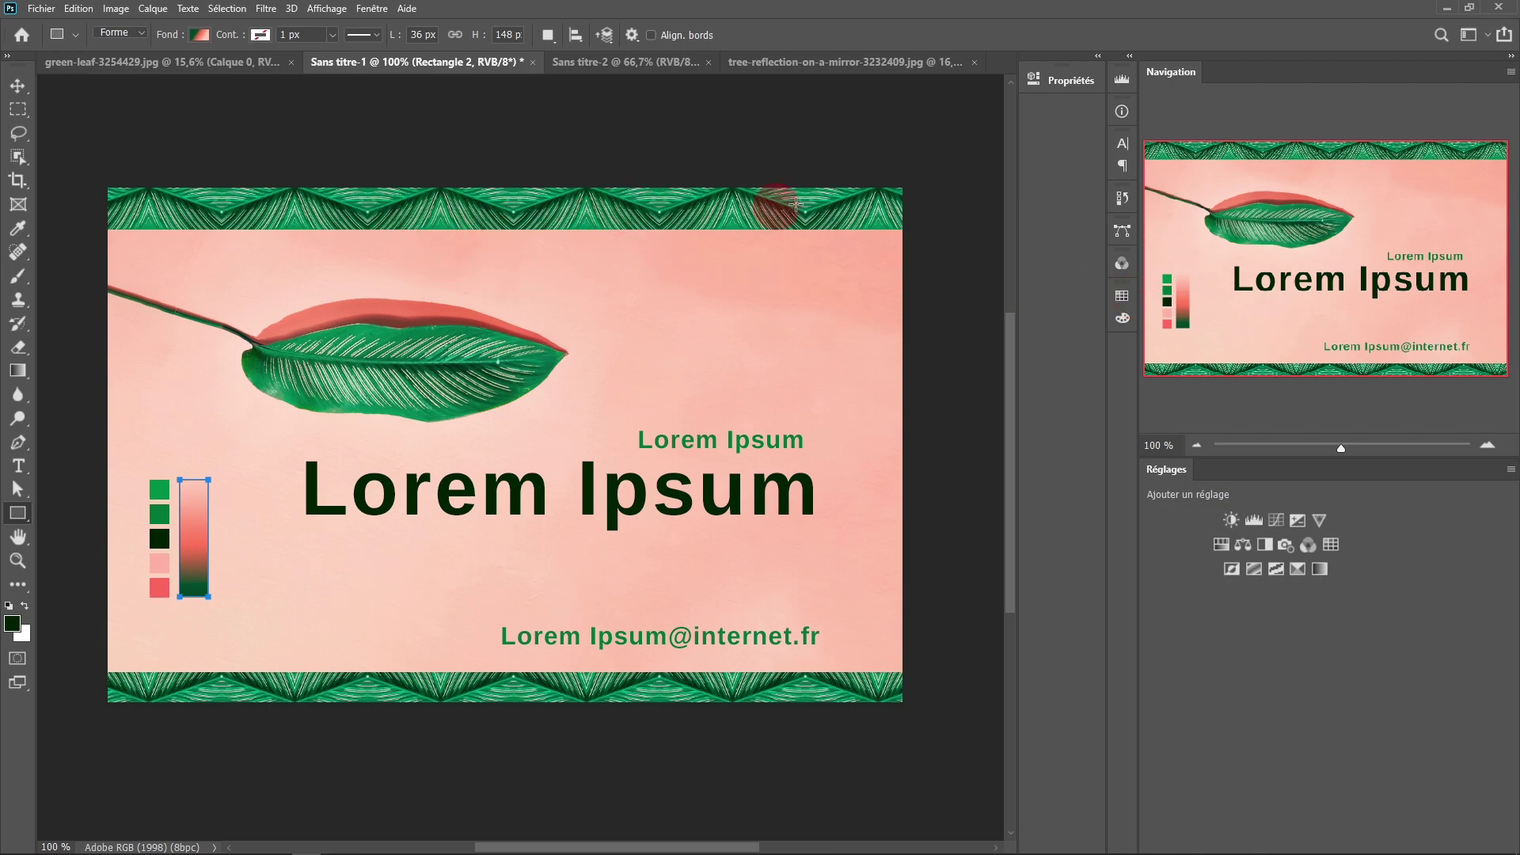
Examine the card design's colour swatches, gradient bar, leaf, text and patterned borders up close and as a whole.
{"action": "left_click", "coordinate": [434, 343], "text": "ctrl"}
{"action": "left_click_drag", "start_coordinate": [375, 395], "coordinate": [543, 358]}
{"action": "left_click", "coordinate": [543, 357], "text": "alt"}
{"action": "left_click", "coordinate": [543, 357], "text": "alt"}
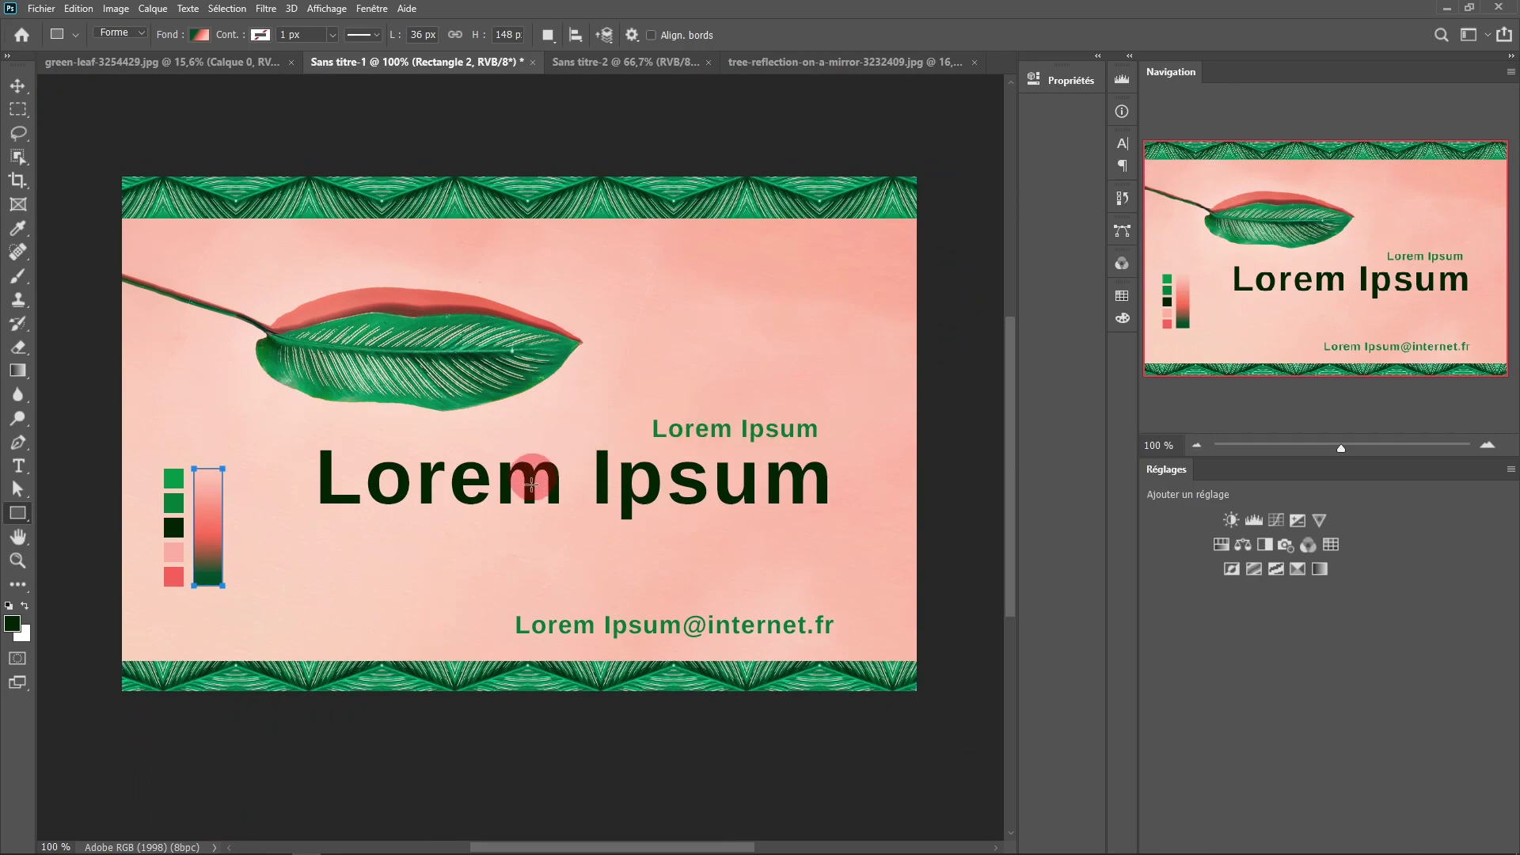
{"action": "left_click", "coordinate": [171, 558]}
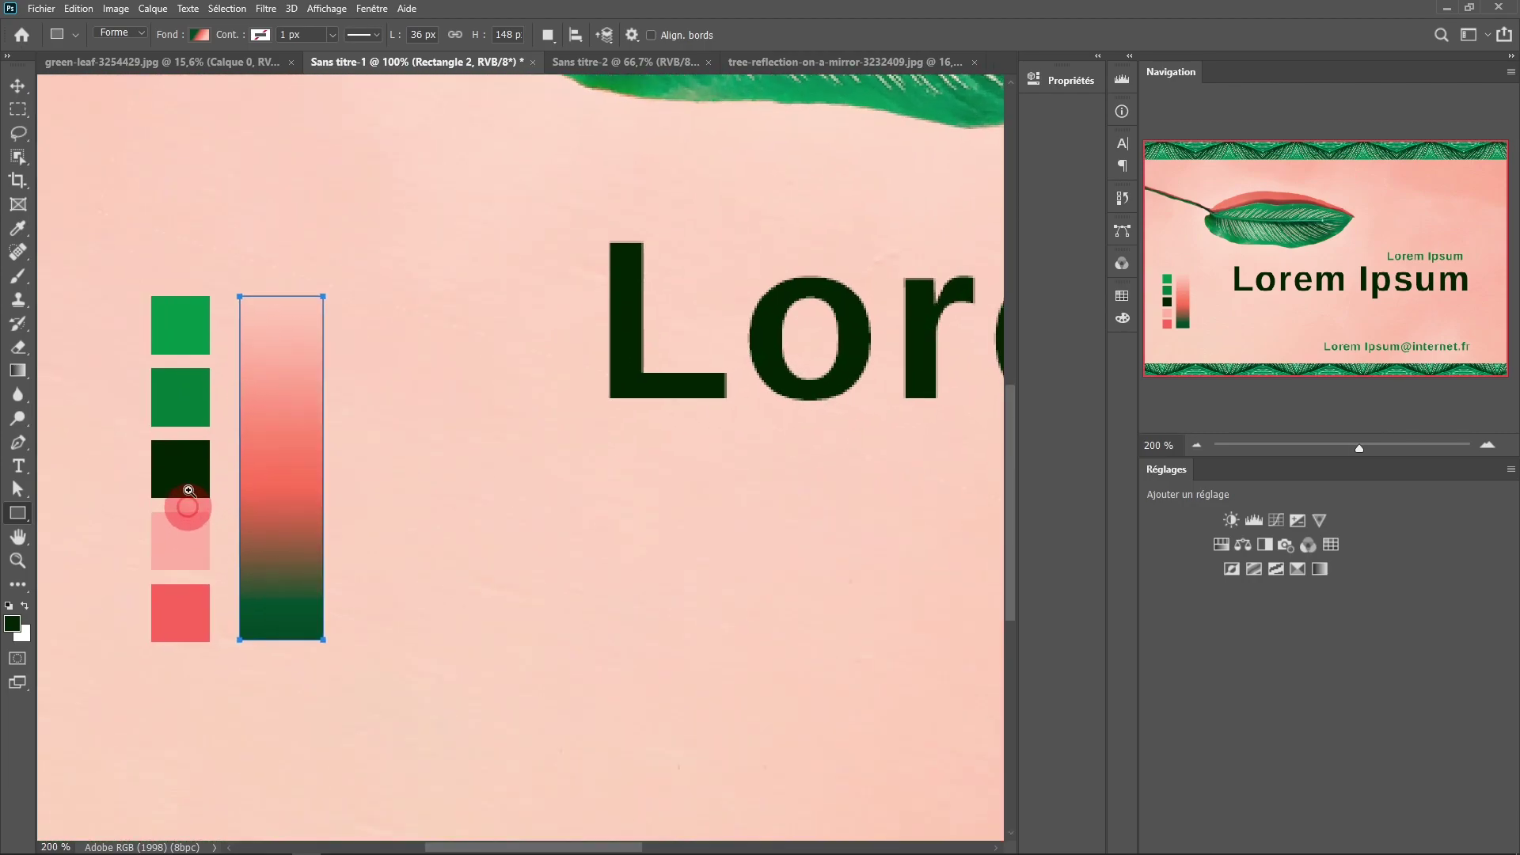
{"action": "left_click", "coordinate": [380, 458], "text": "alt"}
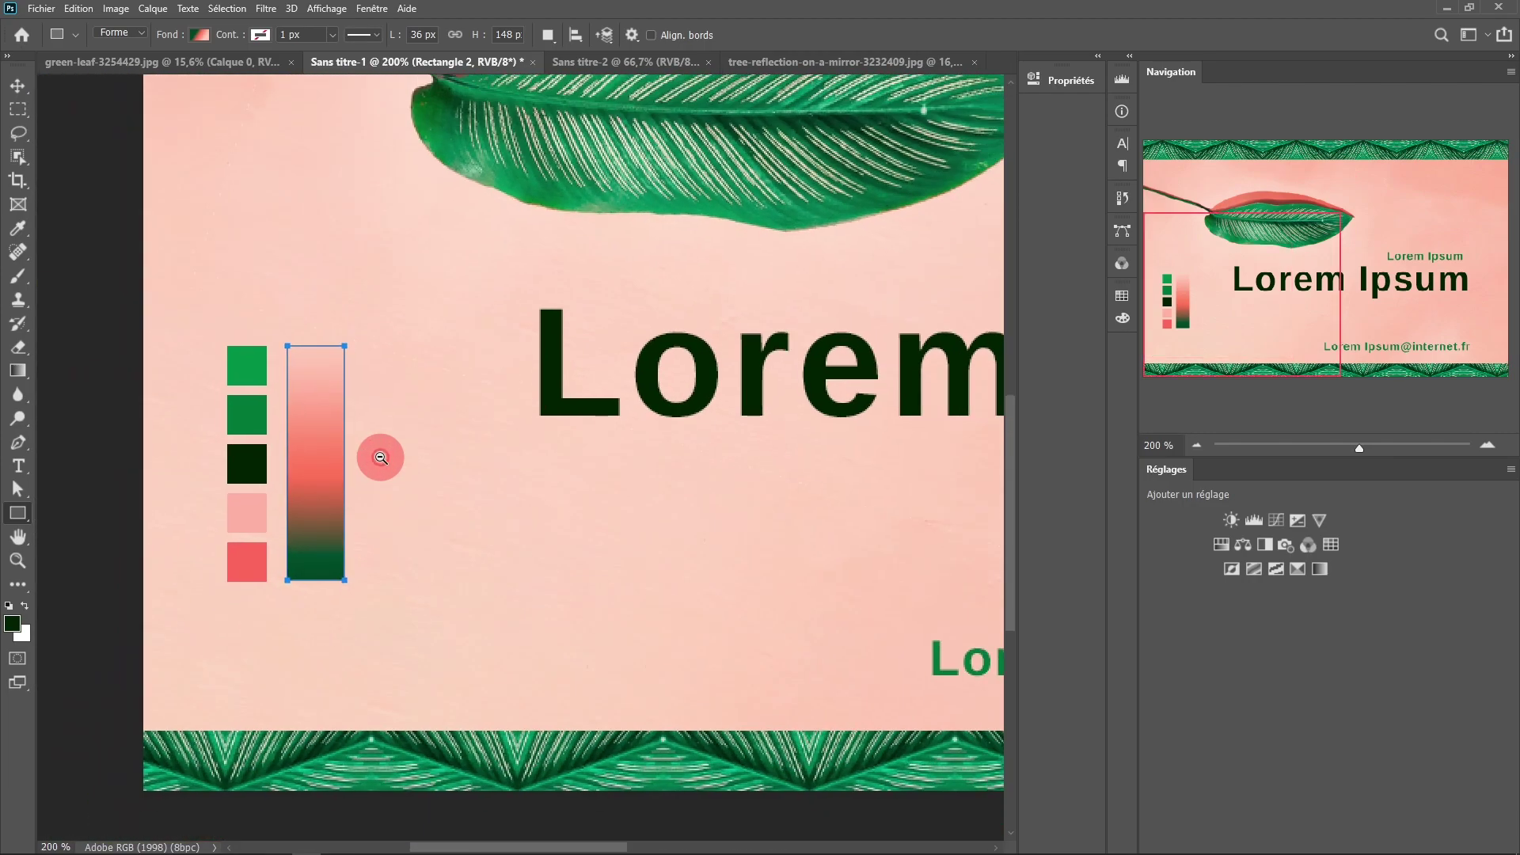
{"action": "left_click", "coordinate": [645, 451], "text": "alt"}
{"action": "left_click_drag", "start_coordinate": [610, 438], "coordinate": [346, 439]}
{"action": "scroll", "coordinate": [245, 475], "scroll_direction": "up", "scroll_amount": 1}
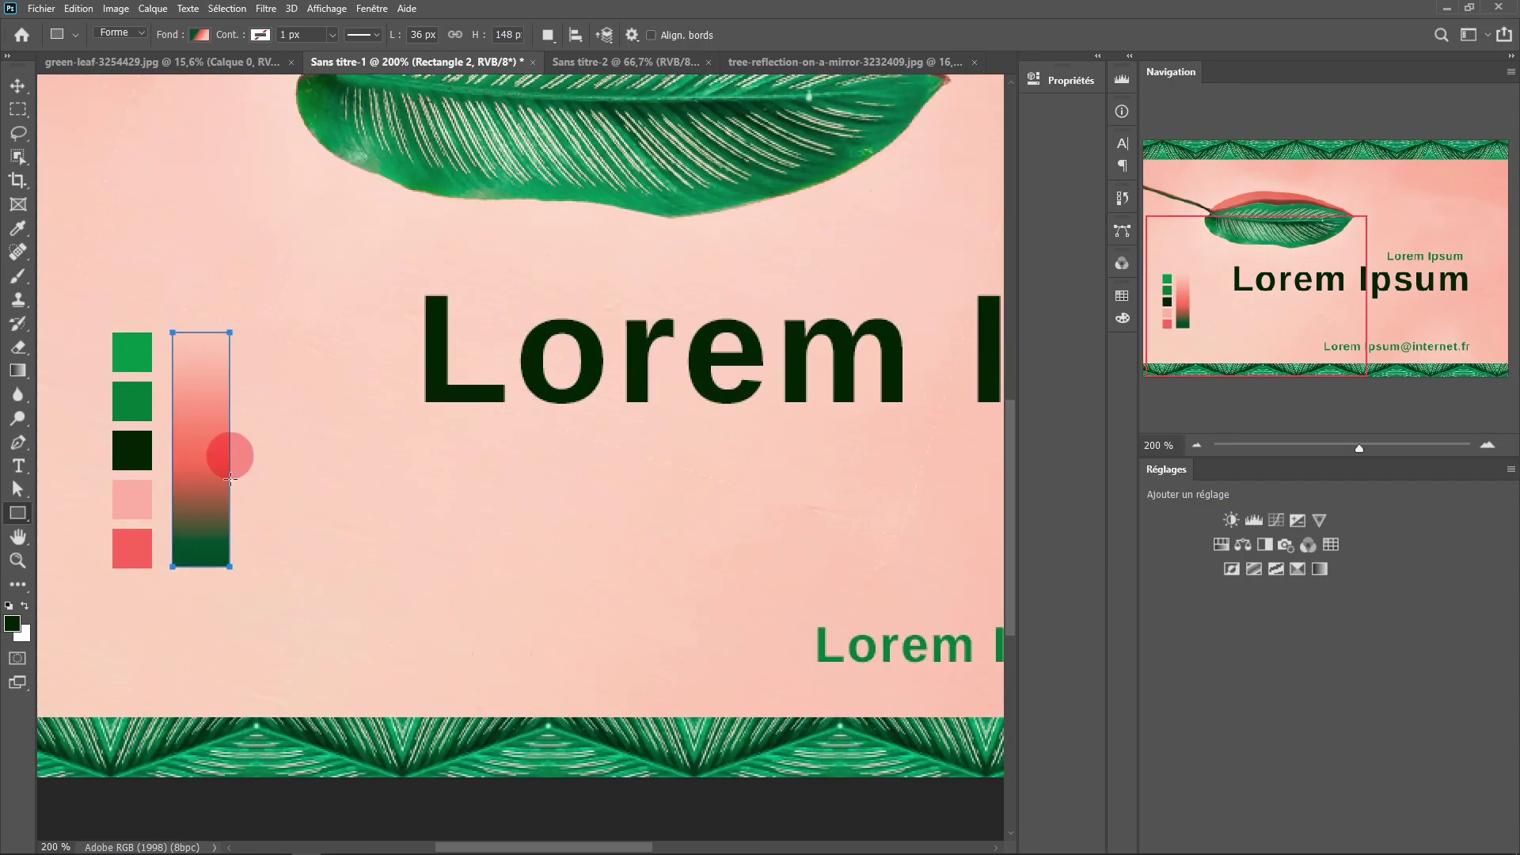
{"action": "left_click", "coordinate": [429, 470], "text": "alt"}
{"action": "left_click_drag", "start_coordinate": [565, 372], "coordinate": [388, 391]}
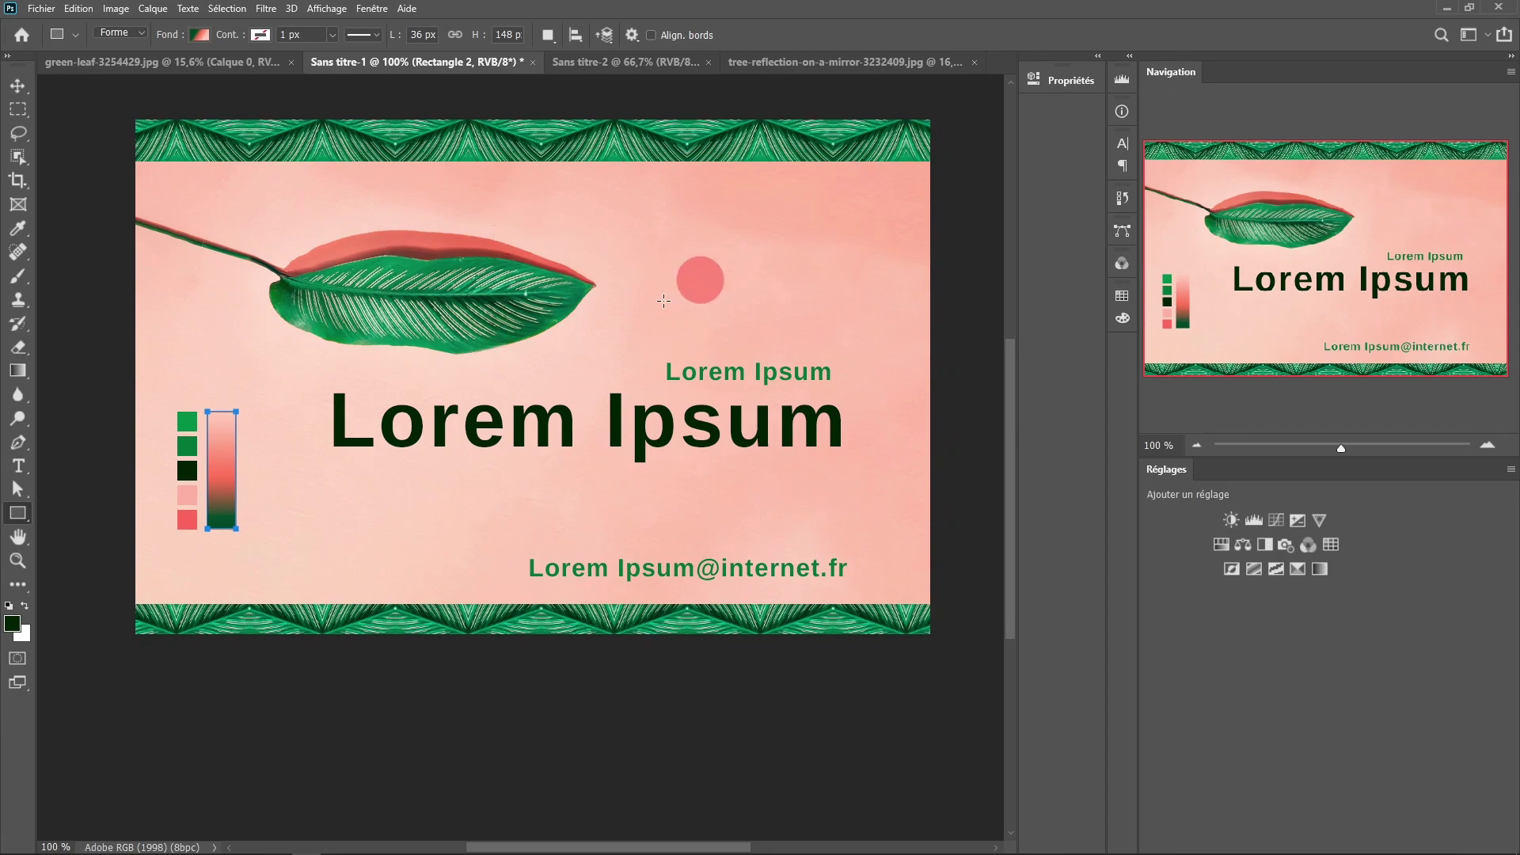
{"action": "left_click_drag", "start_coordinate": [662, 385], "coordinate": [613, 353]}
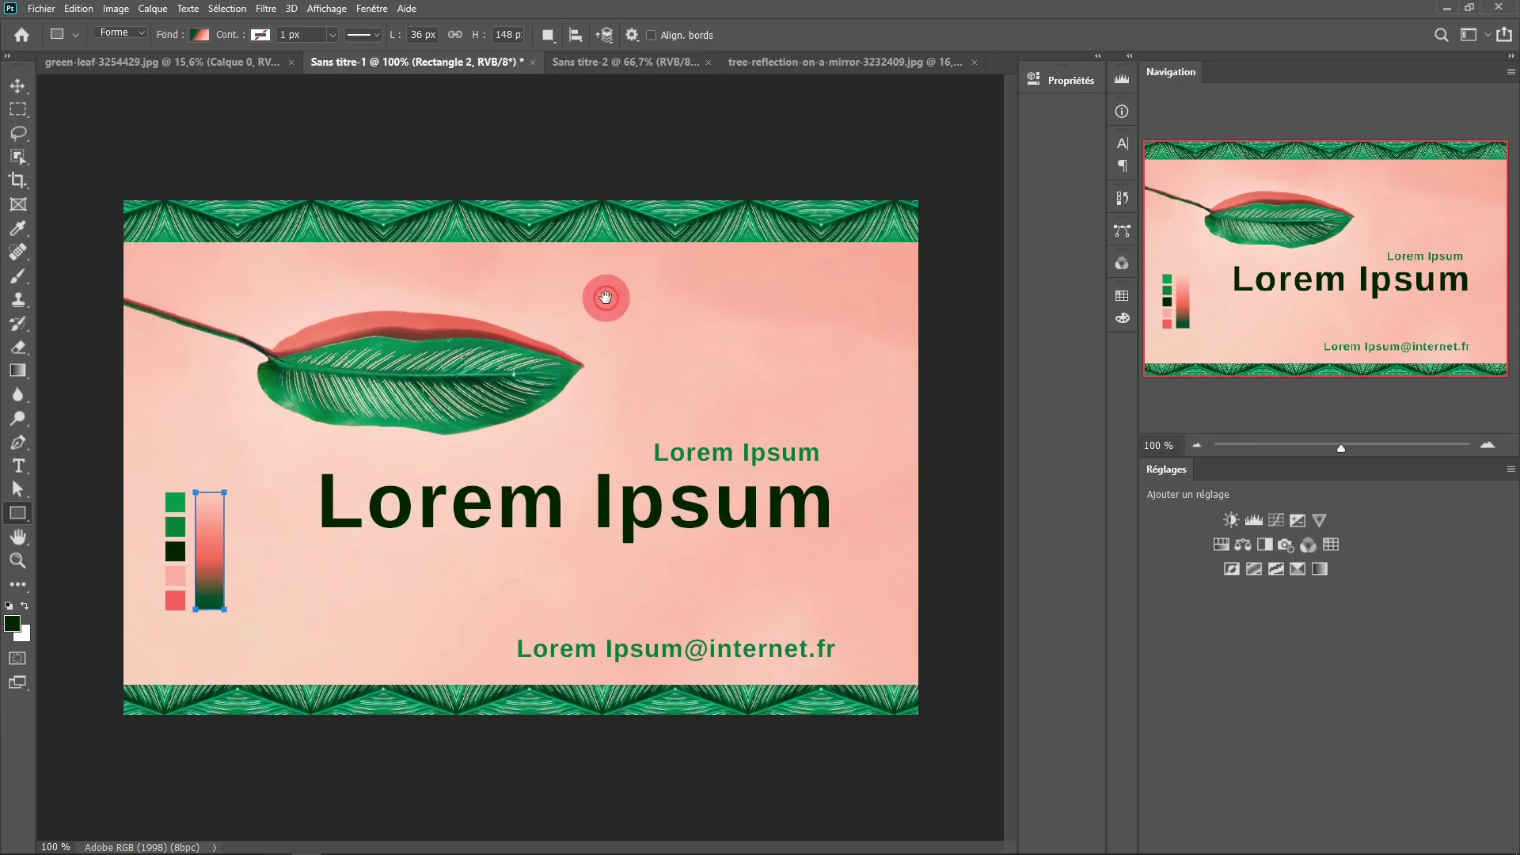